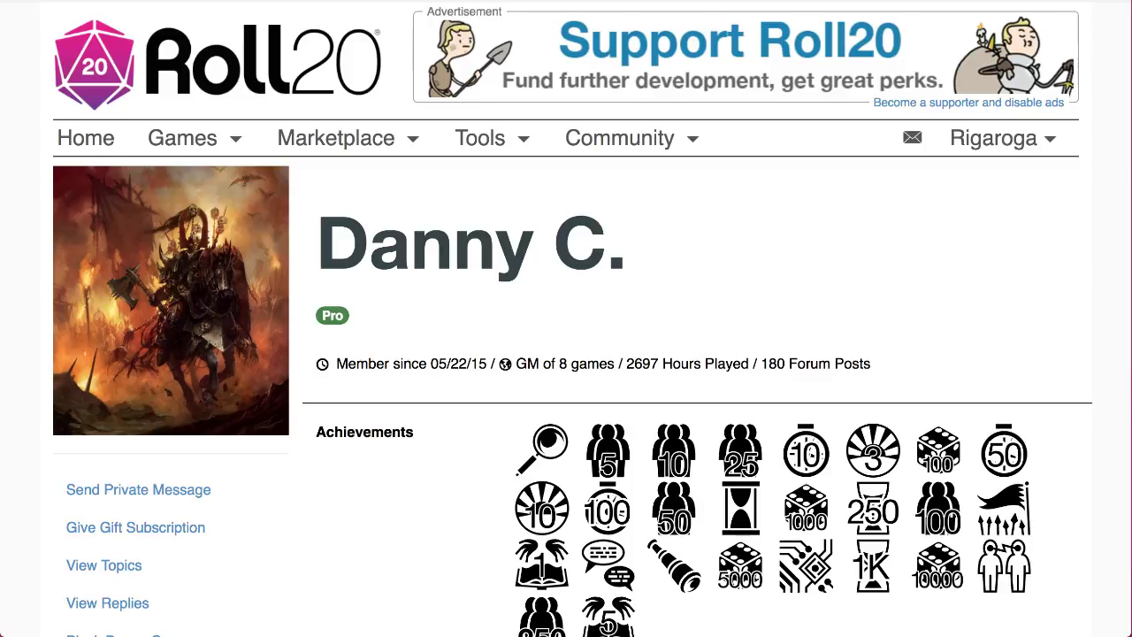
pyautogui.scroll(-2, 566, 354)
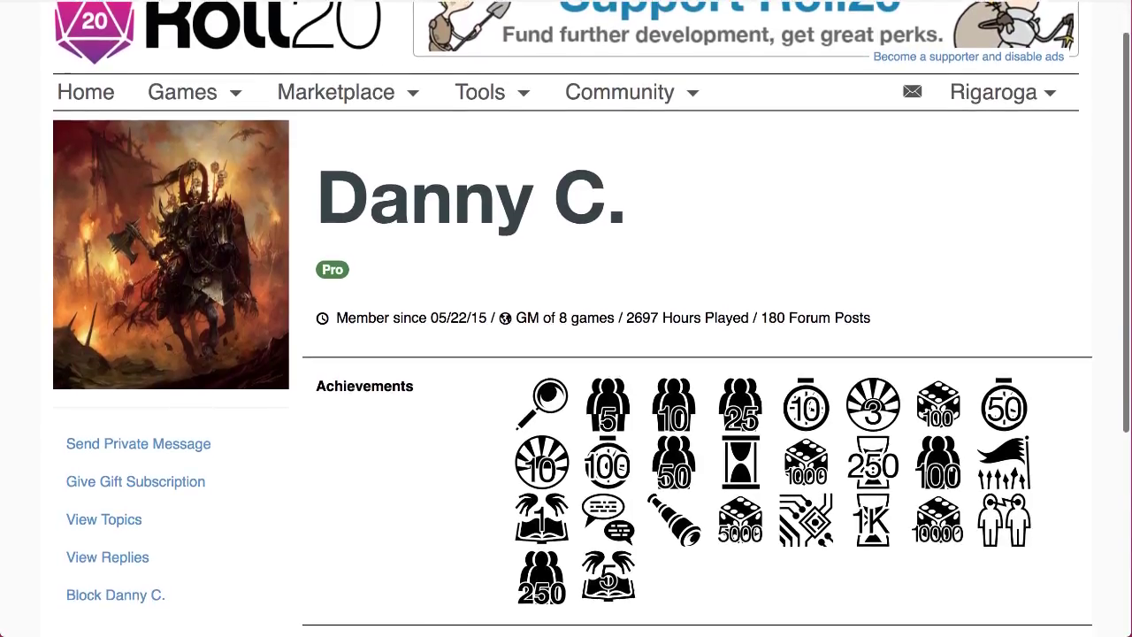
pyautogui.scroll(1, 566, 354)
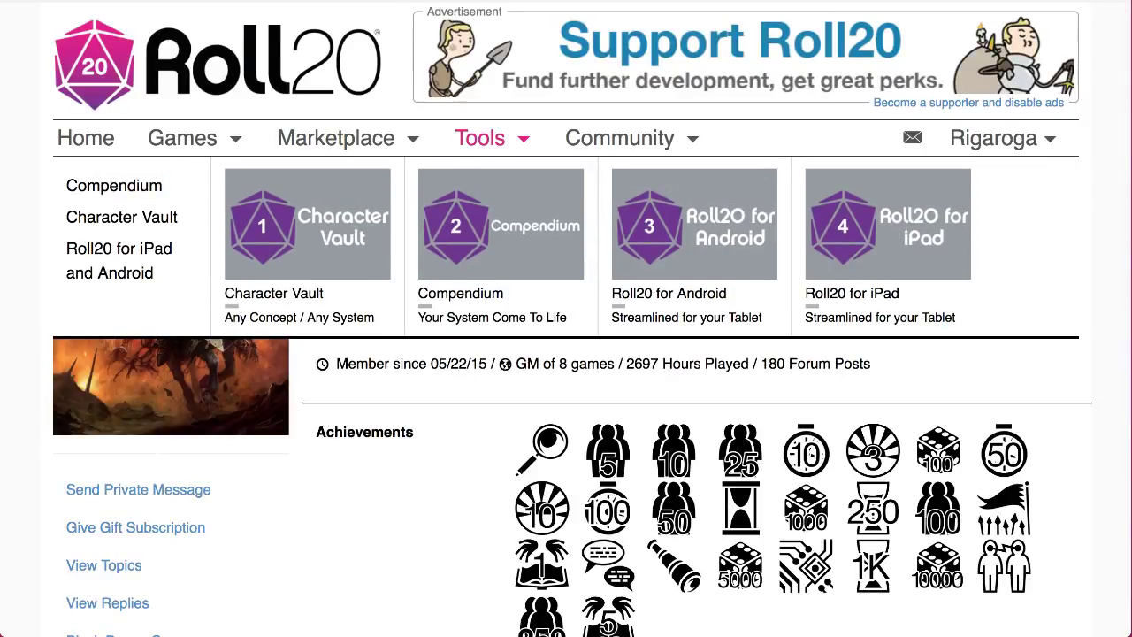
pyautogui.scroll(-1, 566, 354)
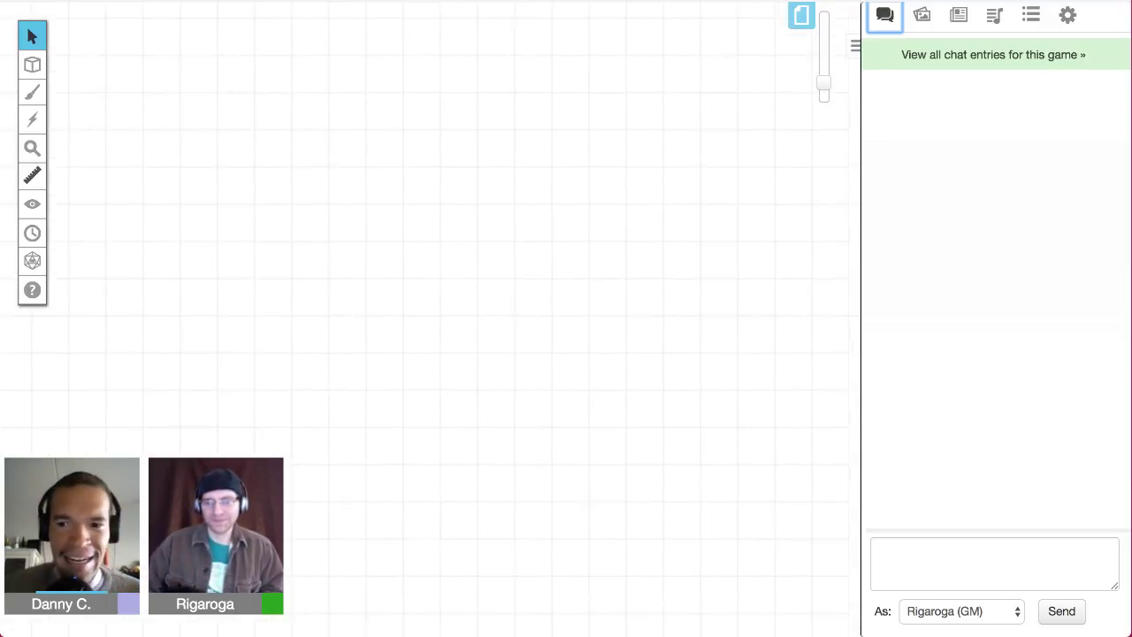
pyautogui.scroll(-3, 430, 318)
pyautogui.hscroll(-2, 431, 318)
pyautogui.scroll(3, 431, 318)
pyautogui.hscroll(2, 431, 318)
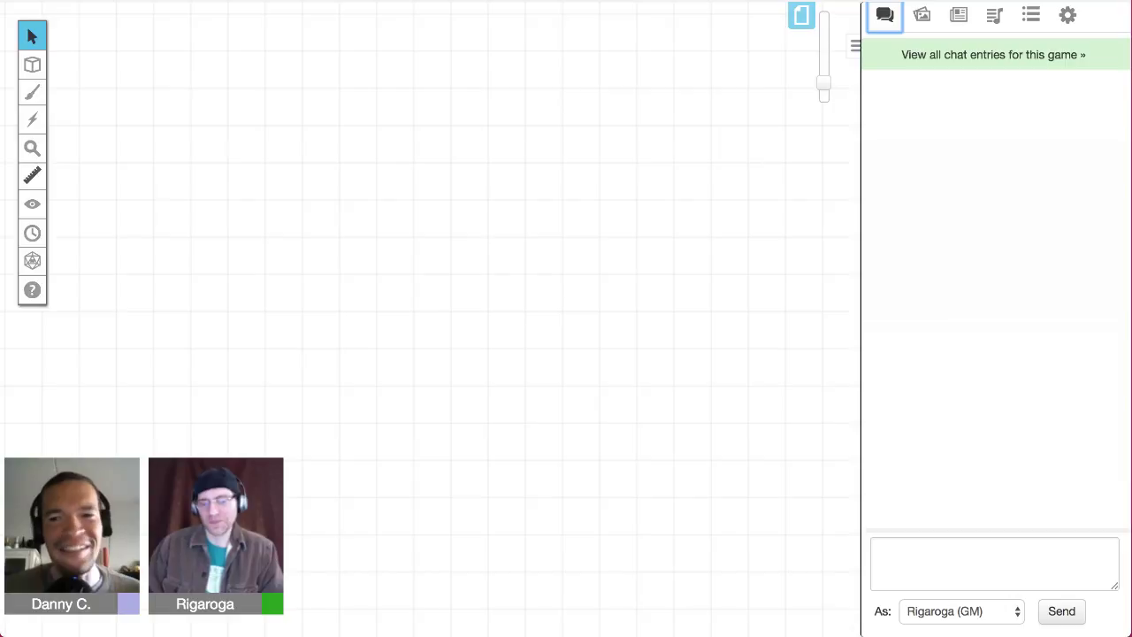
pyautogui.hscroll(-3, 431, 318)
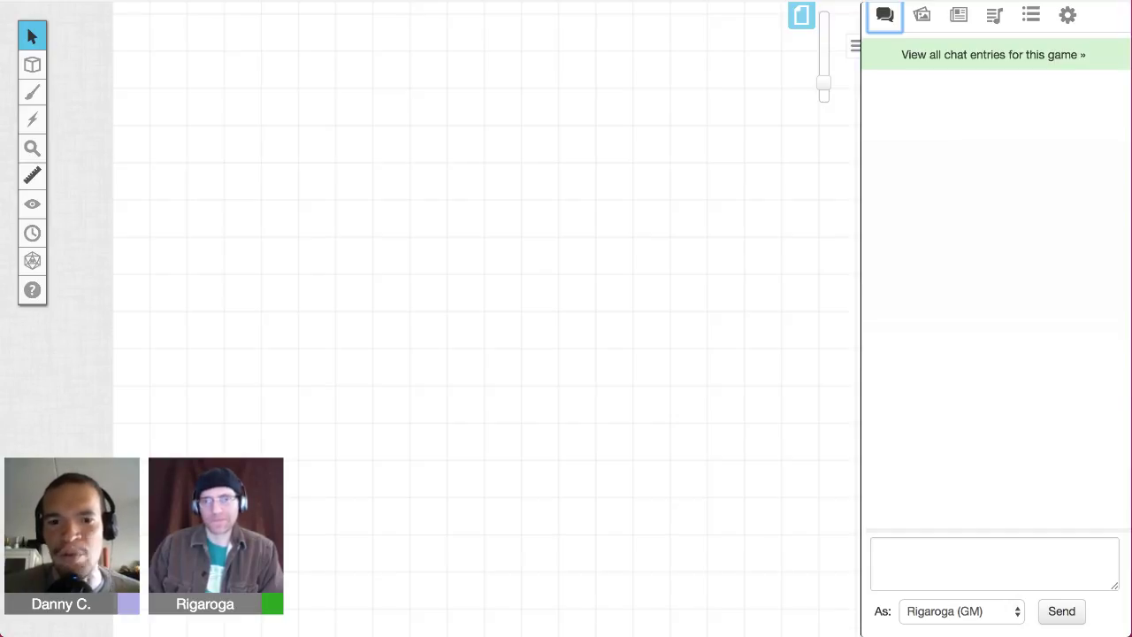
pyautogui.hscroll(2, 429, 319)
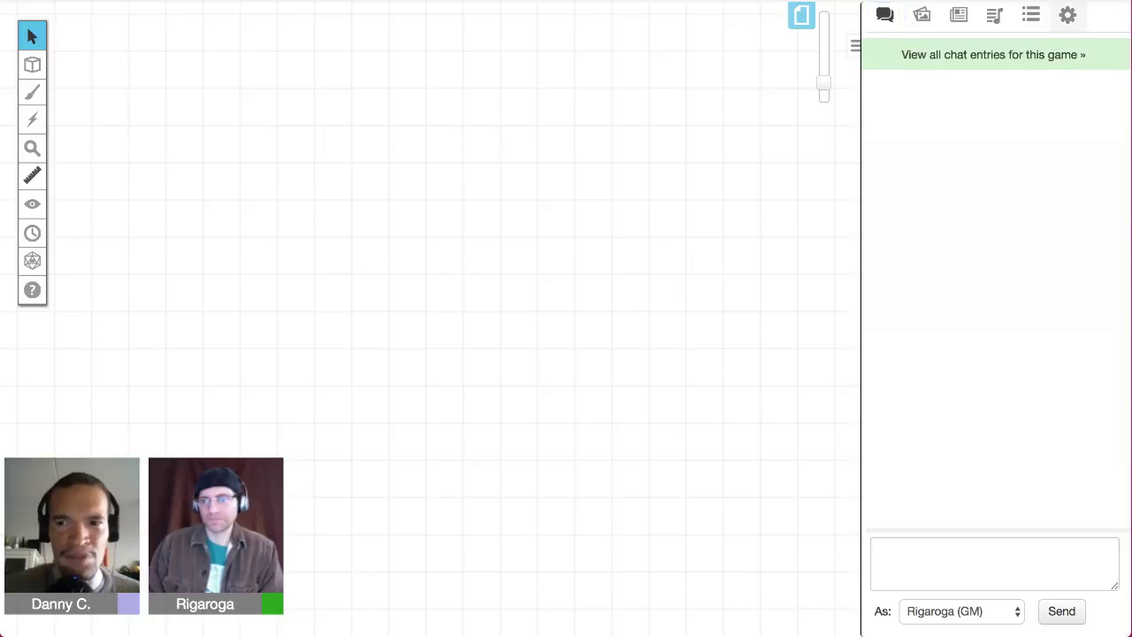
# Step: Set the player video/avatar size to Large in the game settings
pyautogui.click(1068, 15)
pyautogui.click(938, 515)
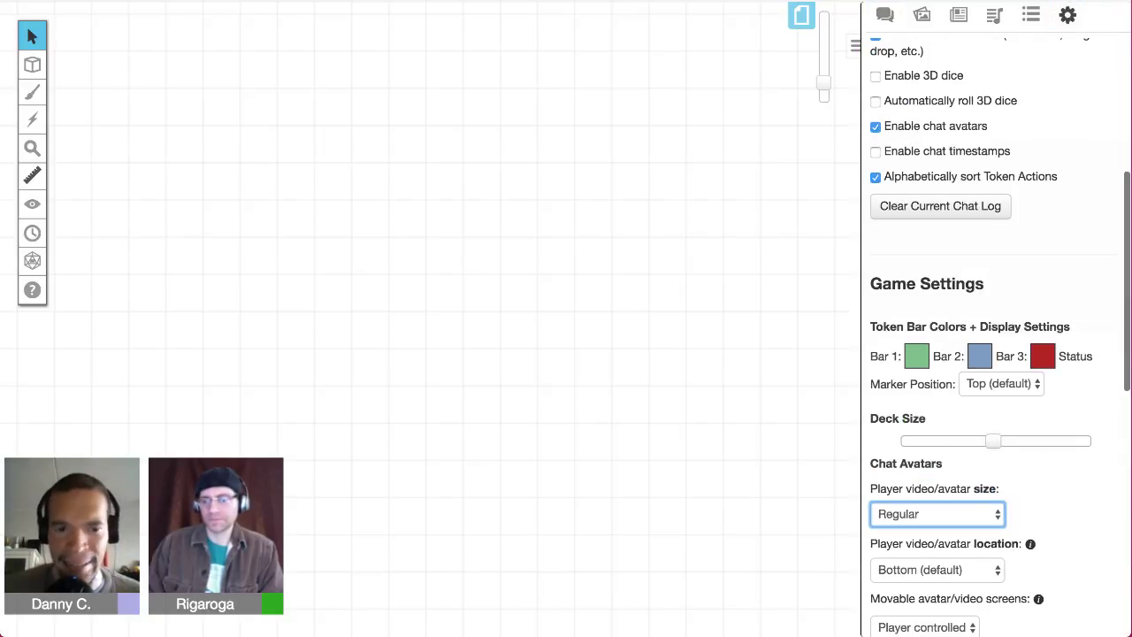
pyautogui.click(920, 530)
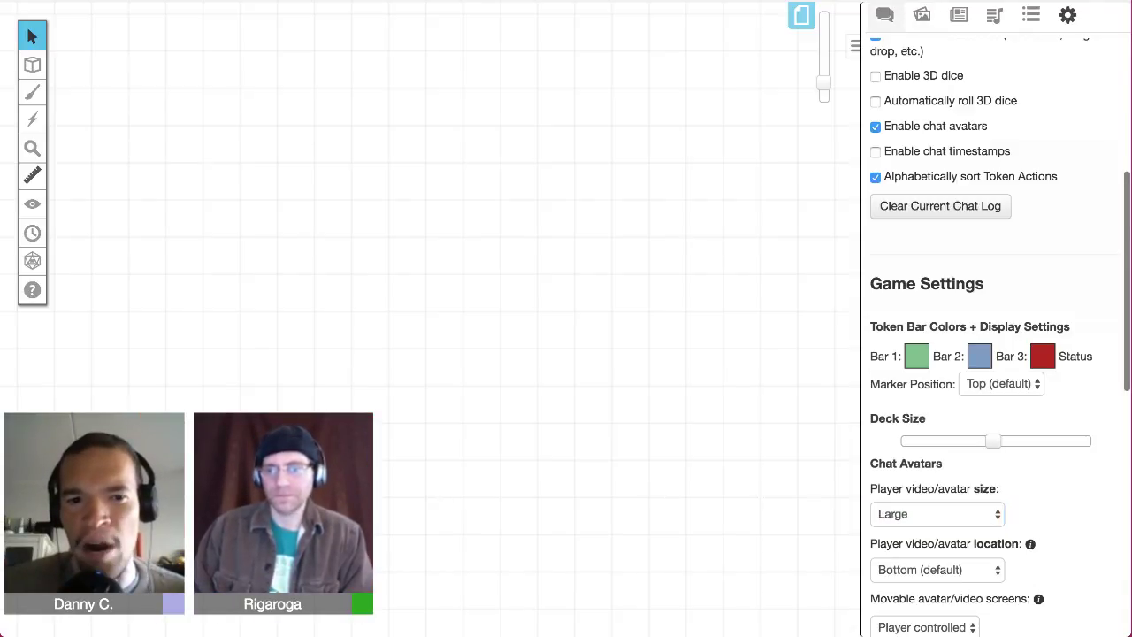
# Step: Return to the game chat and roll one six-sided die with the command /roll 1d6
pyautogui.click(884, 16)
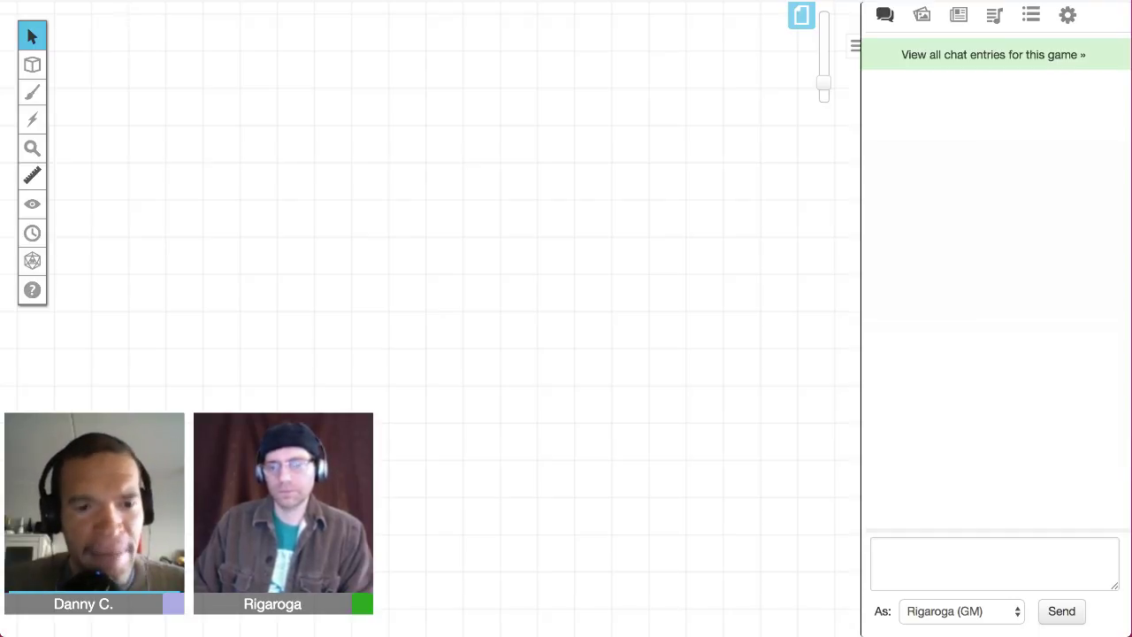
pyautogui.click(885, 15)
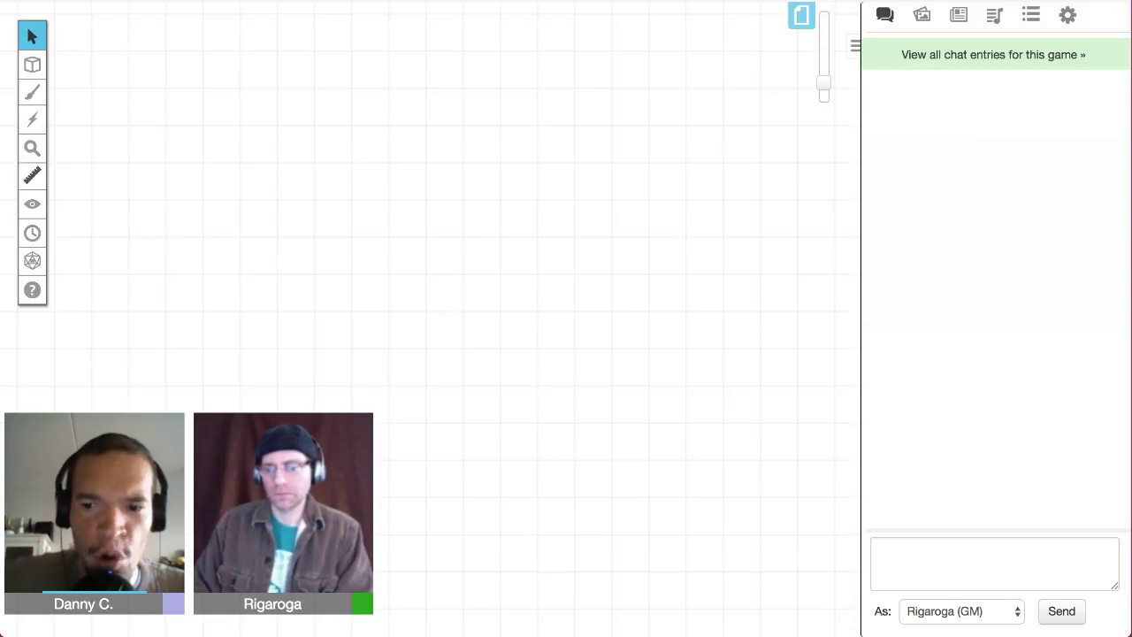
pyautogui.click(876, 550)
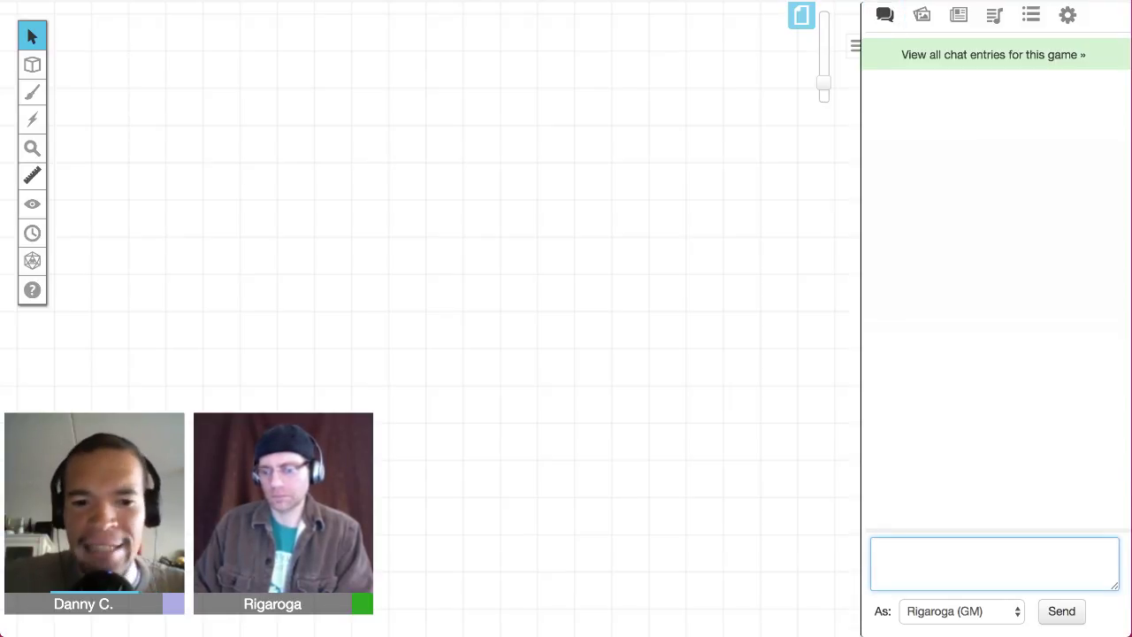
pyautogui.write('/roll')
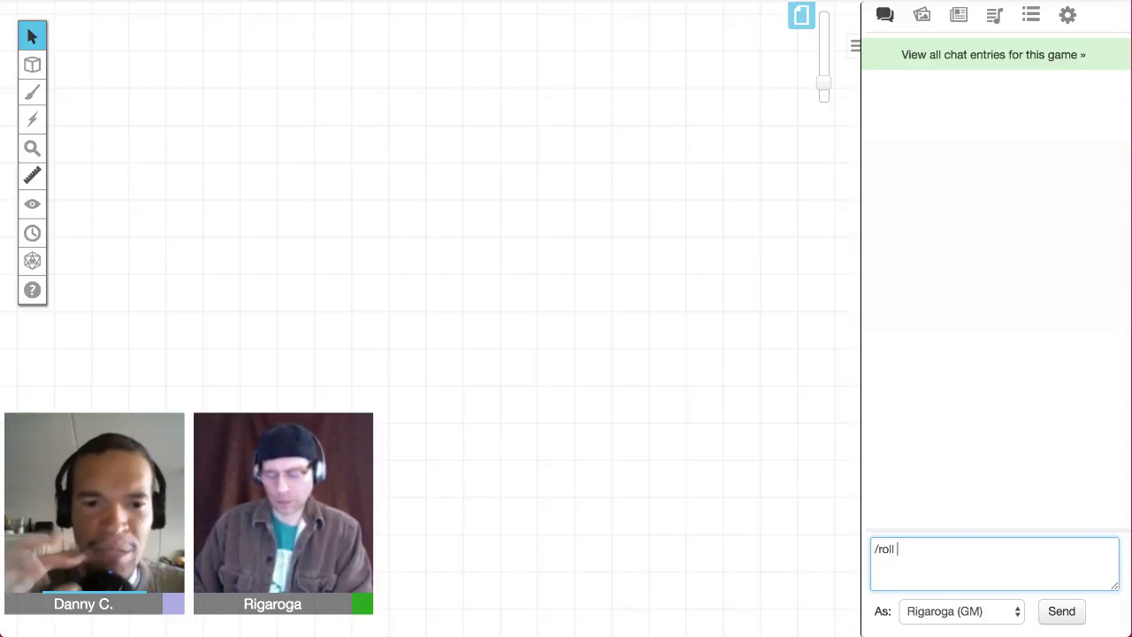
pyautogui.write('1')
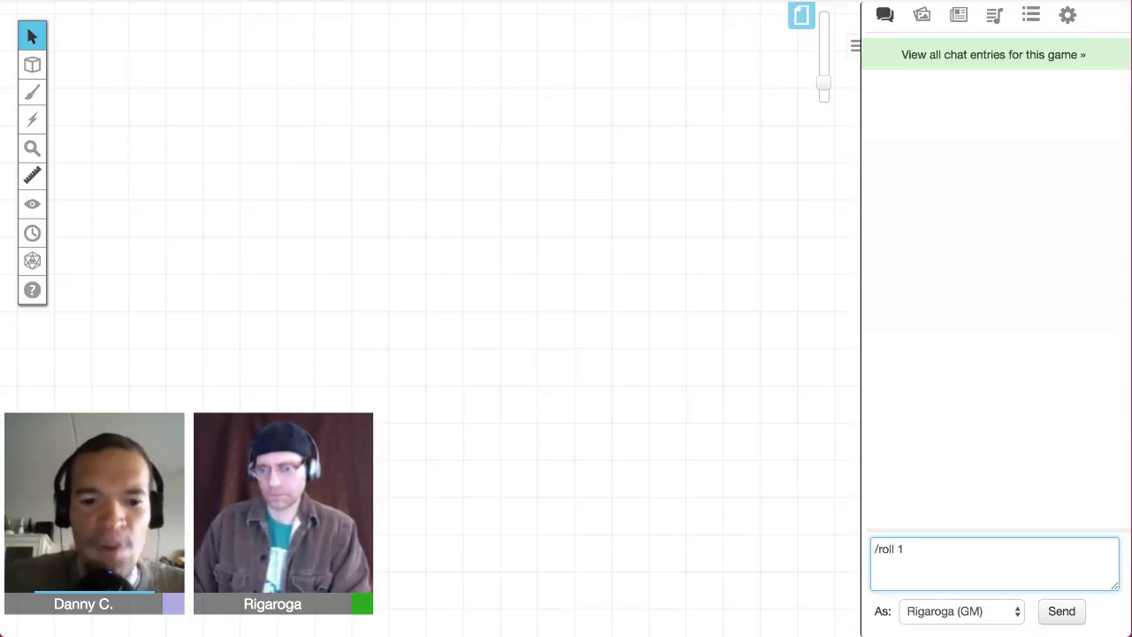
pyautogui.write('d6')
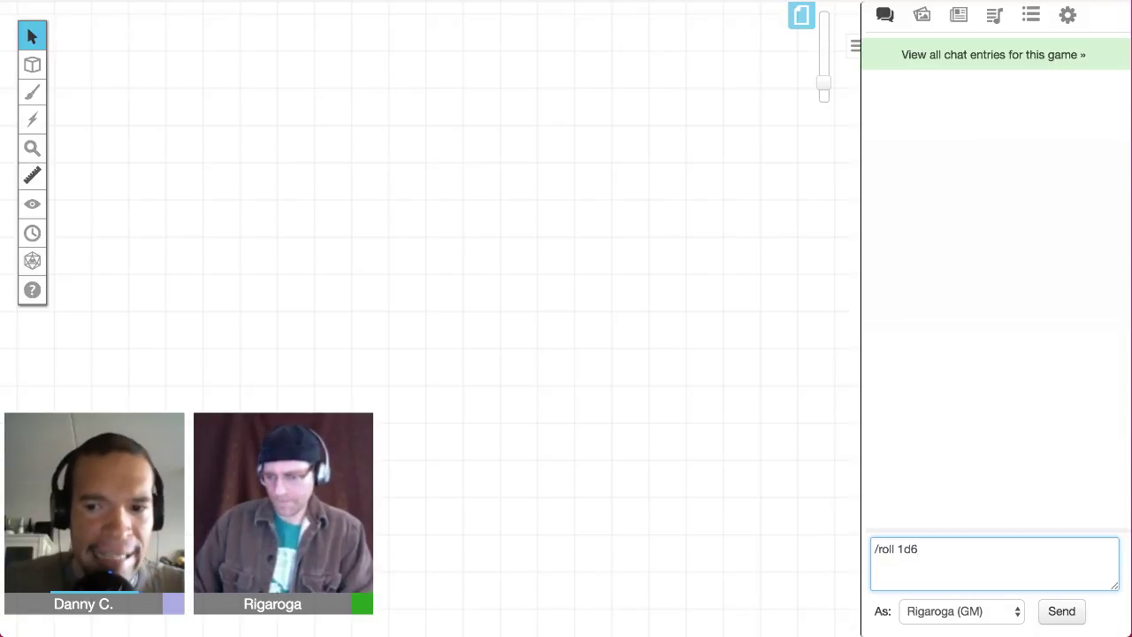
pyautogui.press('Return')
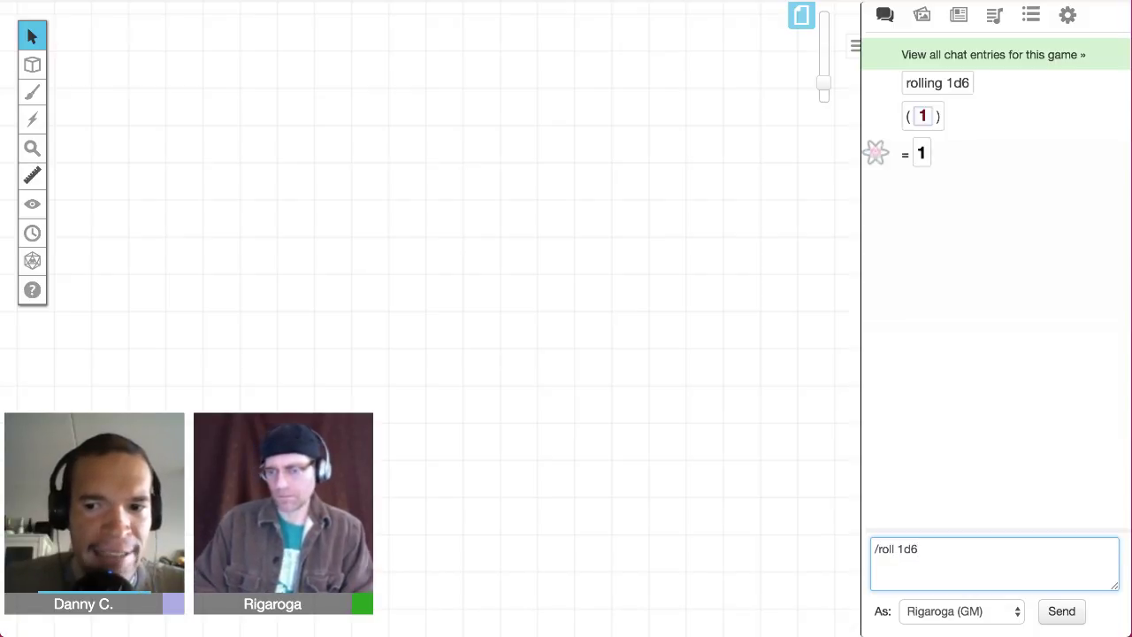
pyautogui.press('Return')
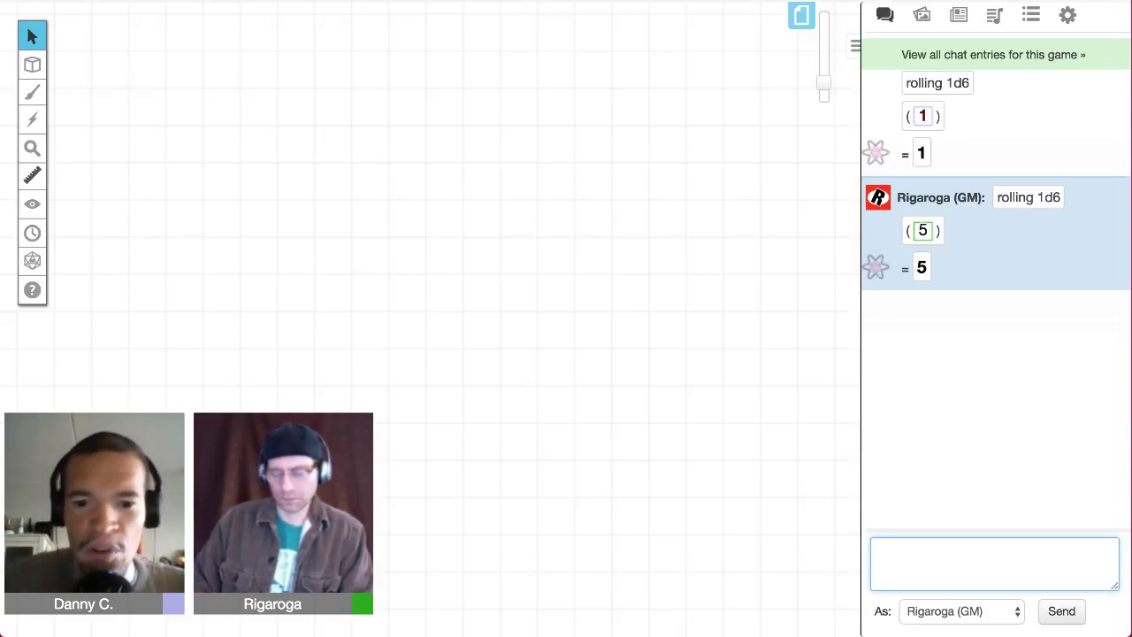
# Step: Roll a five-sided die with a modifier in chat using /roll 1d5+5
pyautogui.write('/roll ')
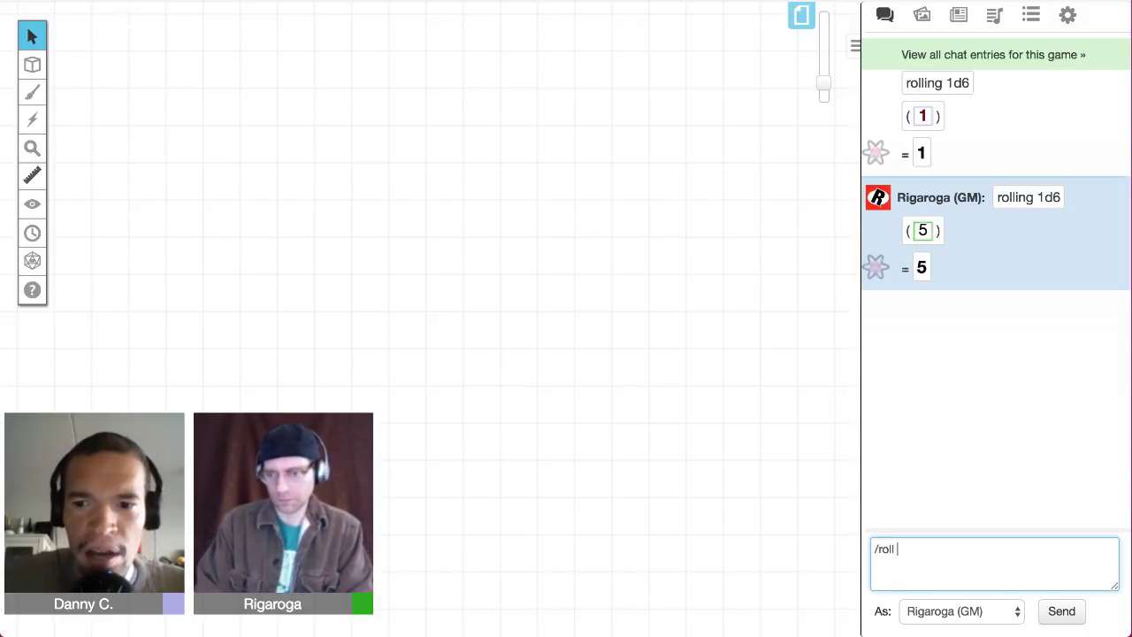
pyautogui.write('1d5')
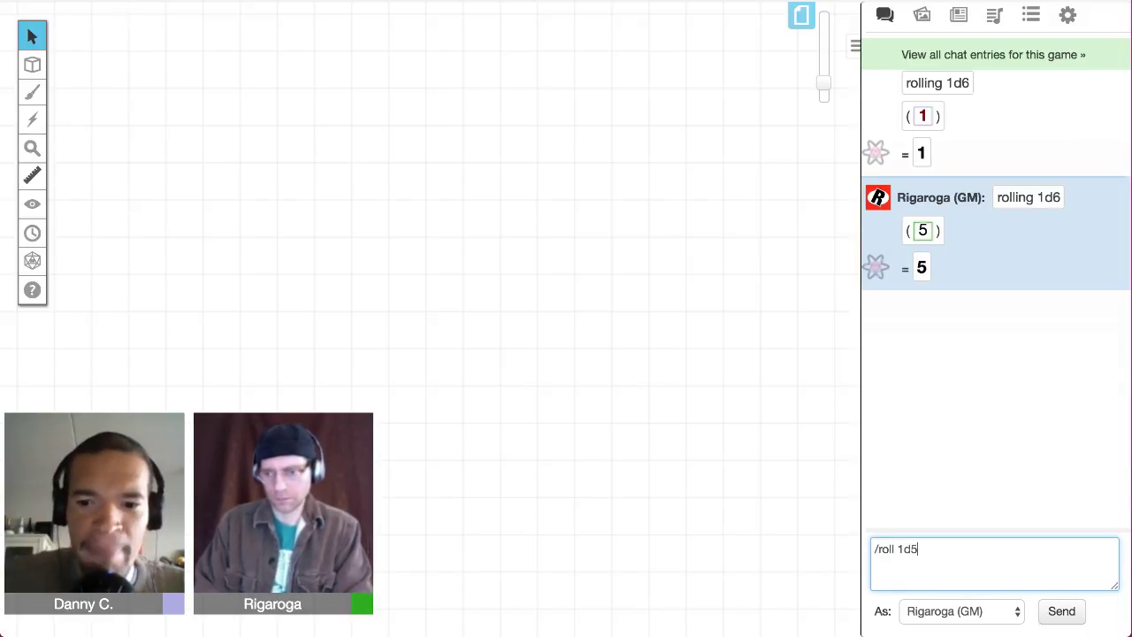
pyautogui.write('+5')
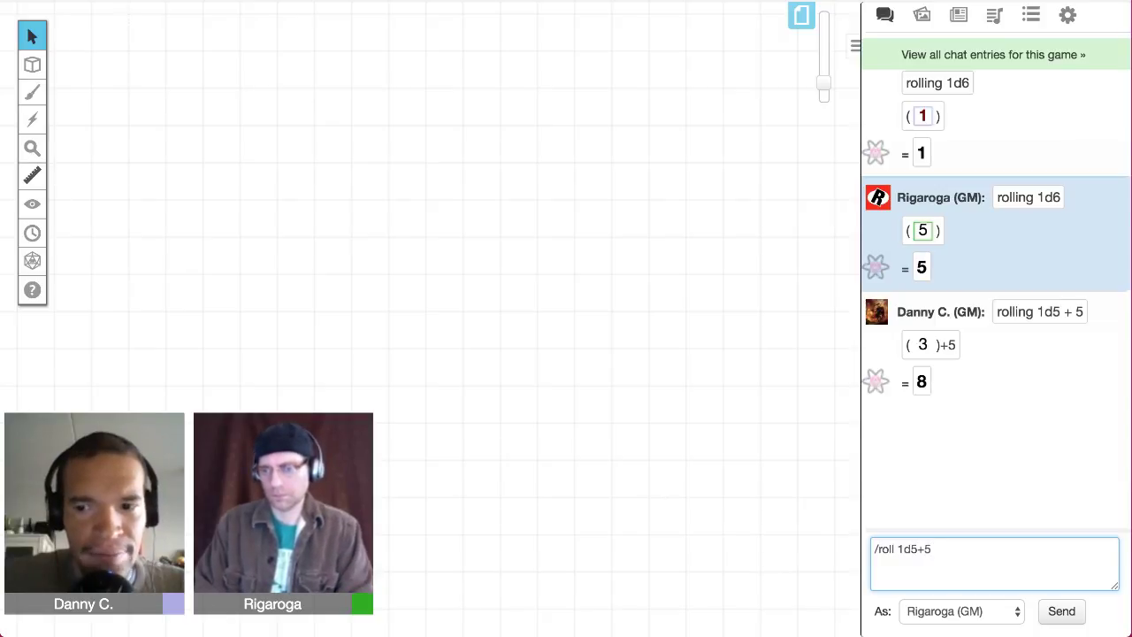
pyautogui.press('Return')
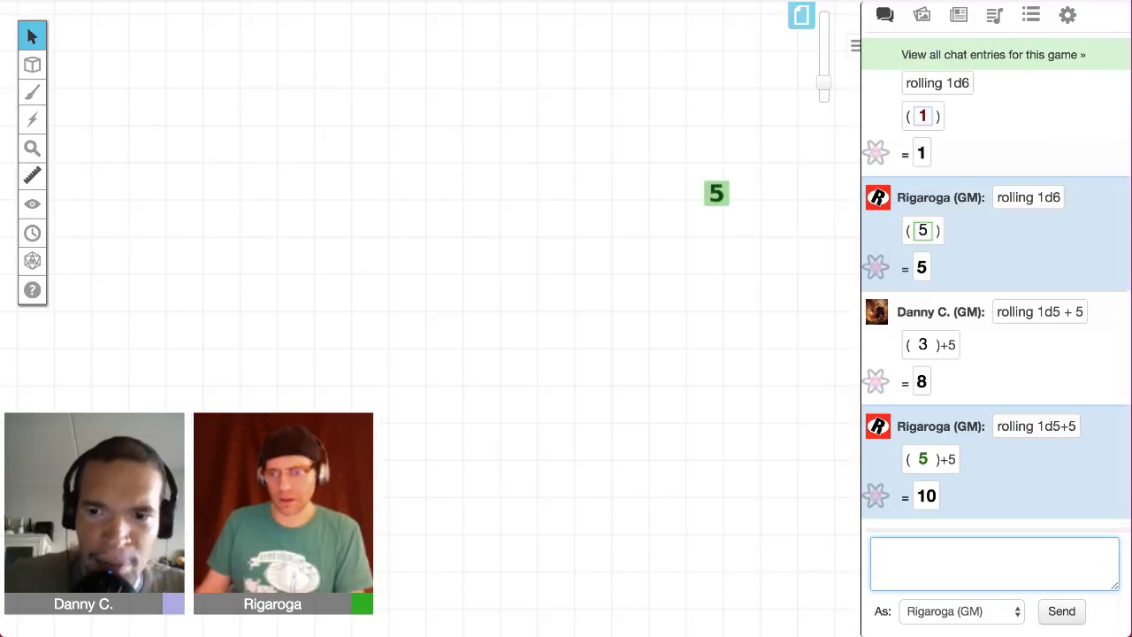
# Step: Move the six-sided die token nearer the middle of the map, enlarge it and deselect it
pyautogui.moveTo(717, 193); pyautogui.dragTo(463, 222)
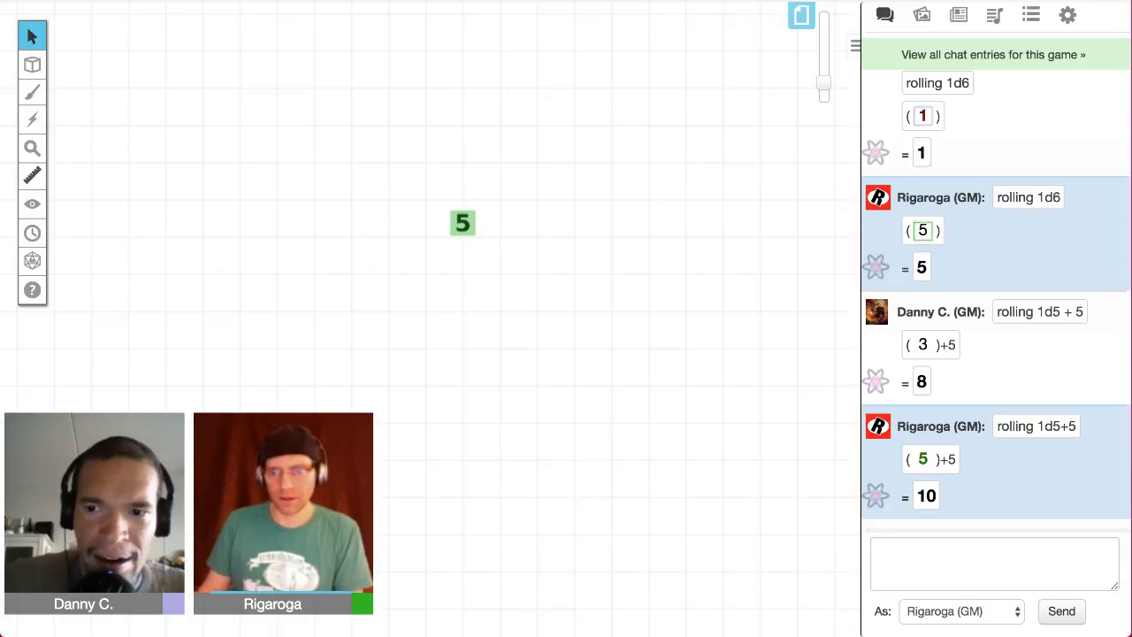
pyautogui.click(463, 222)
pyautogui.moveTo(463, 222); pyautogui.dragTo(570, 343)
pyautogui.click(605, 359)
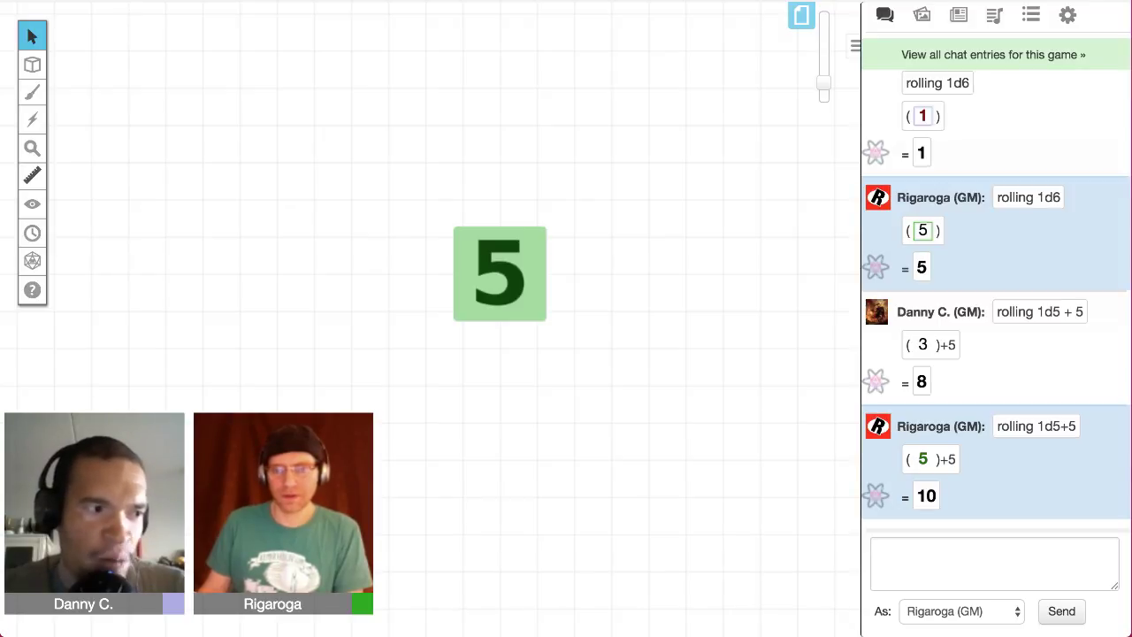
# Step: Roll a twenty-sided die with /r 1d20 and place its result as an enlarged token beside the six-sided die on the map
pyautogui.click(877, 550)
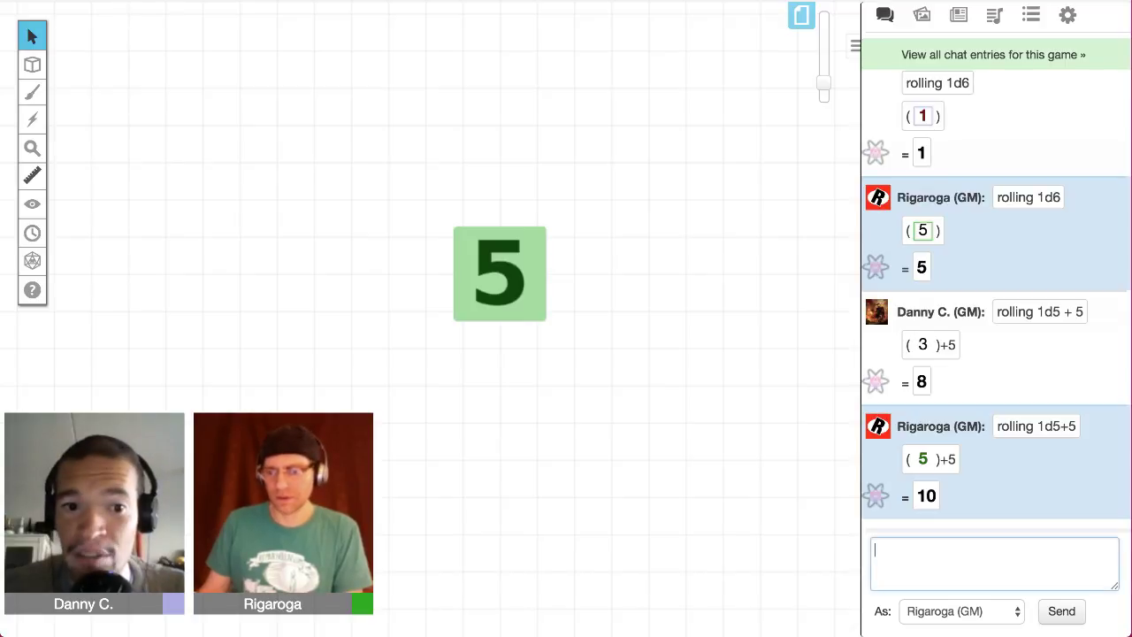
pyautogui.write('/r 1d20')
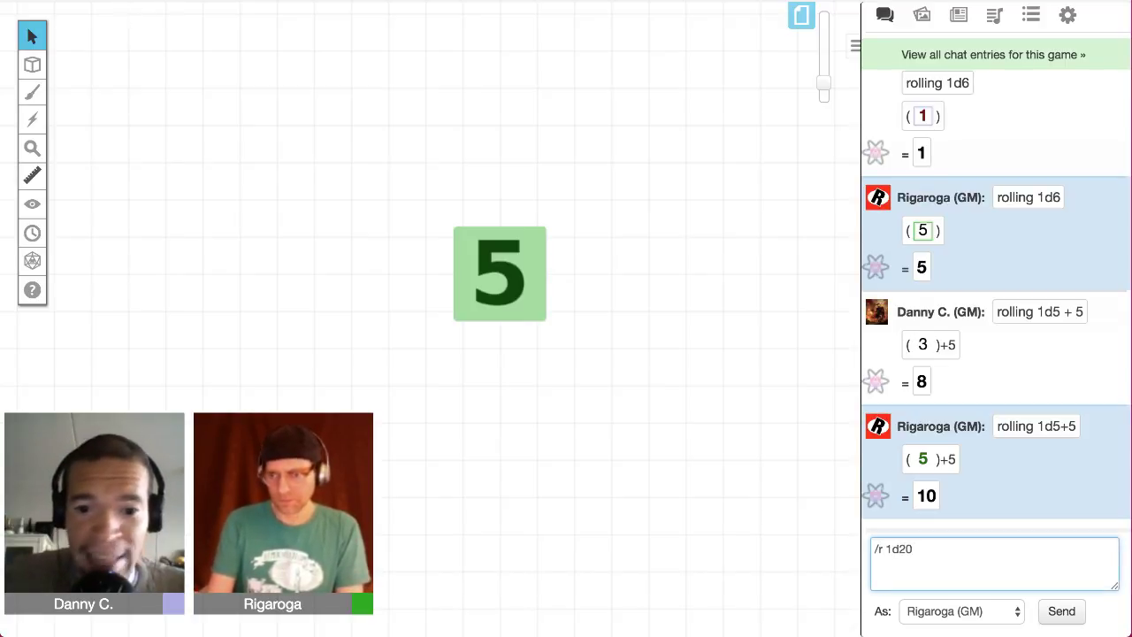
pyautogui.press('Return')
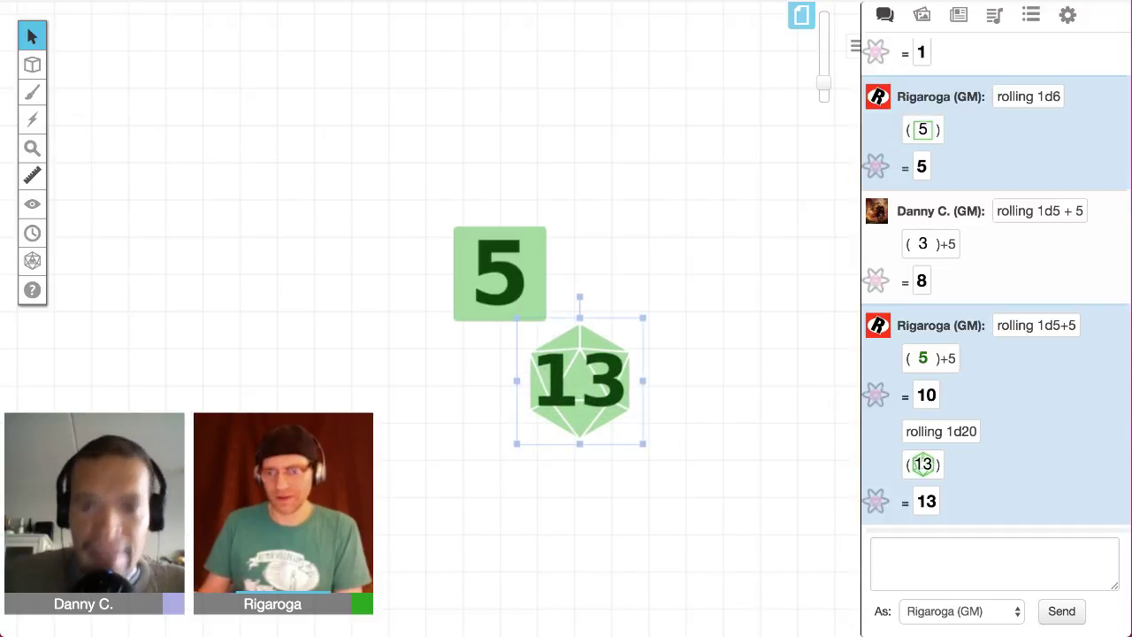
pyautogui.hotkey('ctrl', 'v')
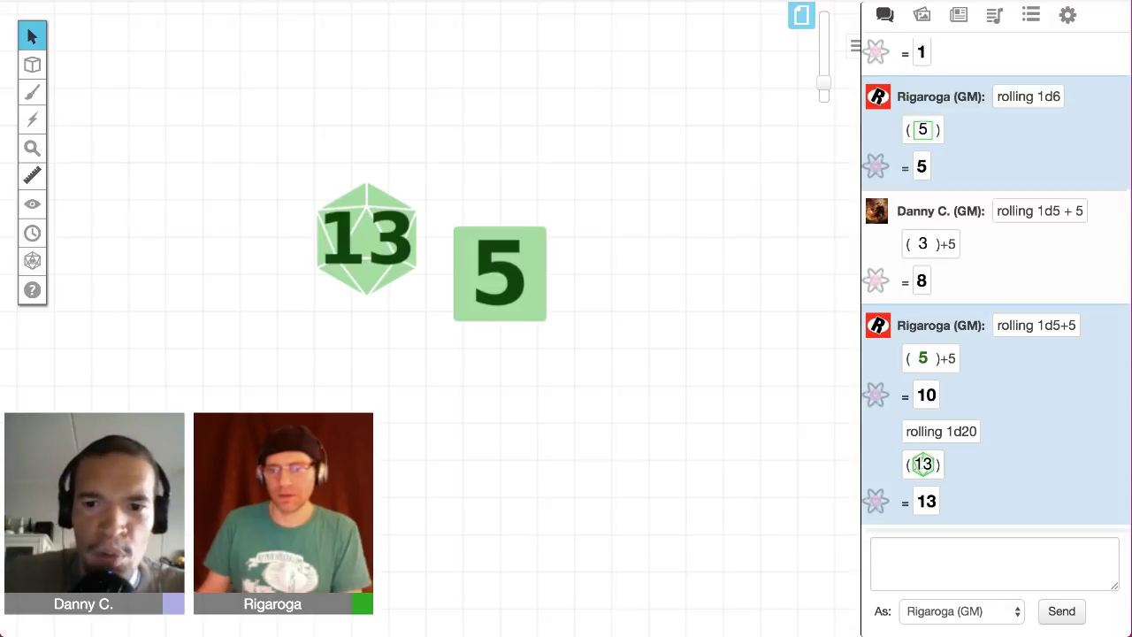
# Step: Reroll the six-sided die token on the map with the multi-sided Random Side option, and deselect it
pyautogui.rightClick(517, 283)
pyautogui.moveTo(548, 279)
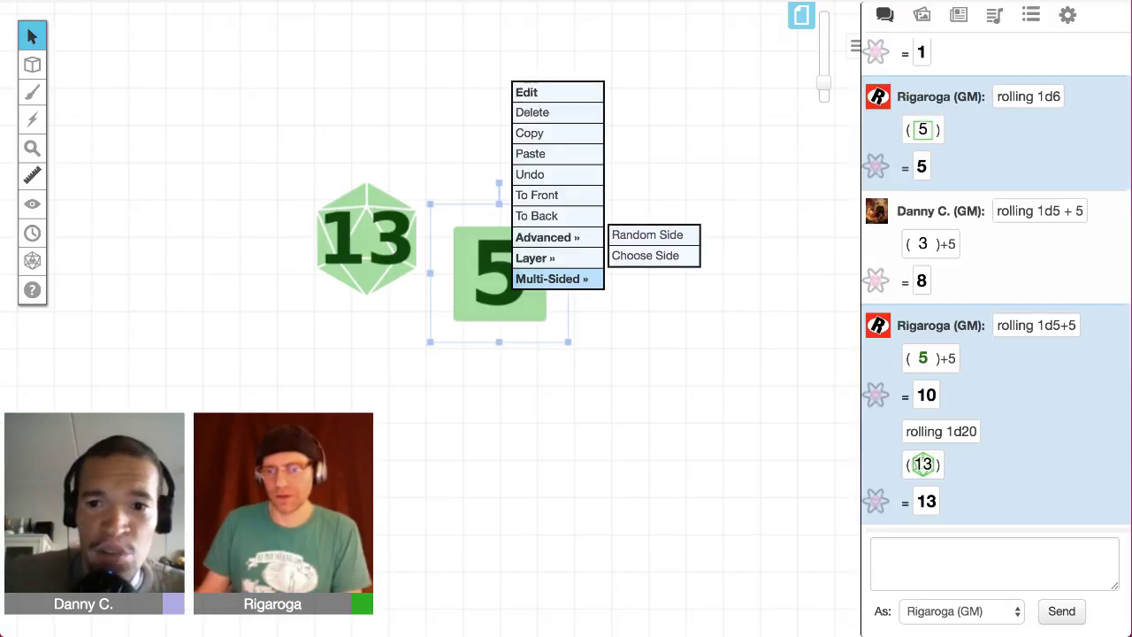
pyautogui.moveTo(534, 257)
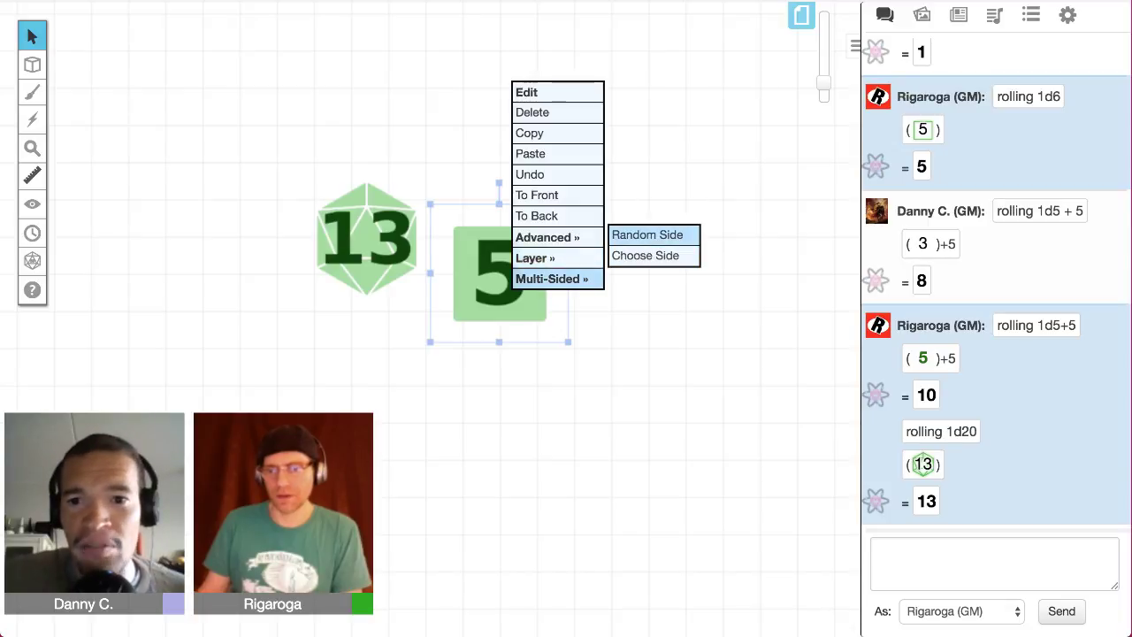
pyautogui.click(646, 234)
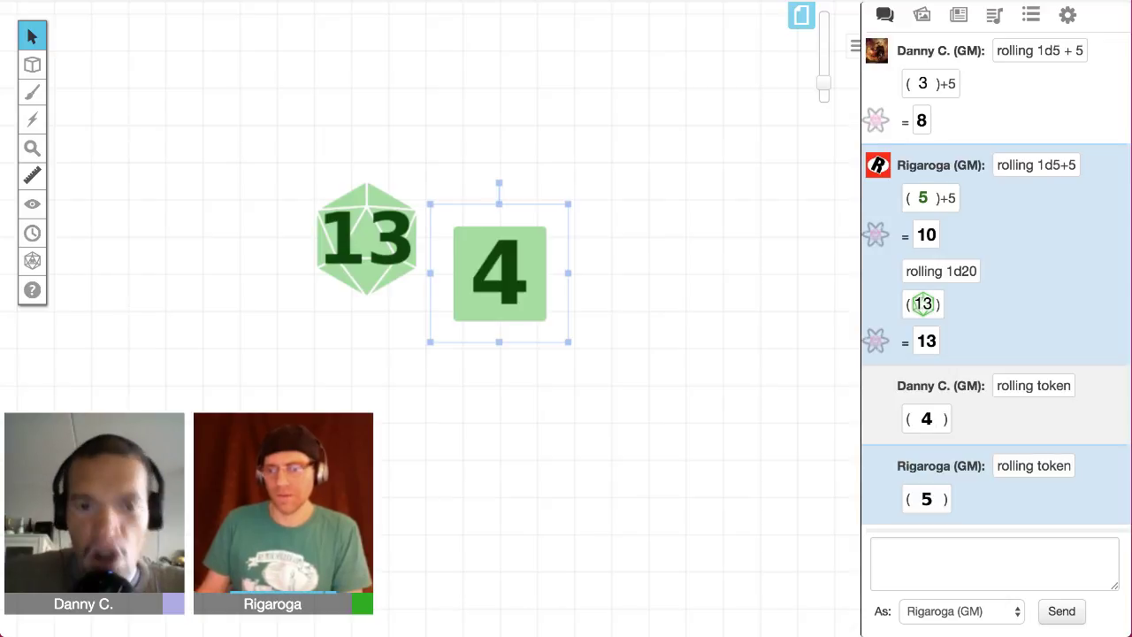
pyautogui.press('Escape')
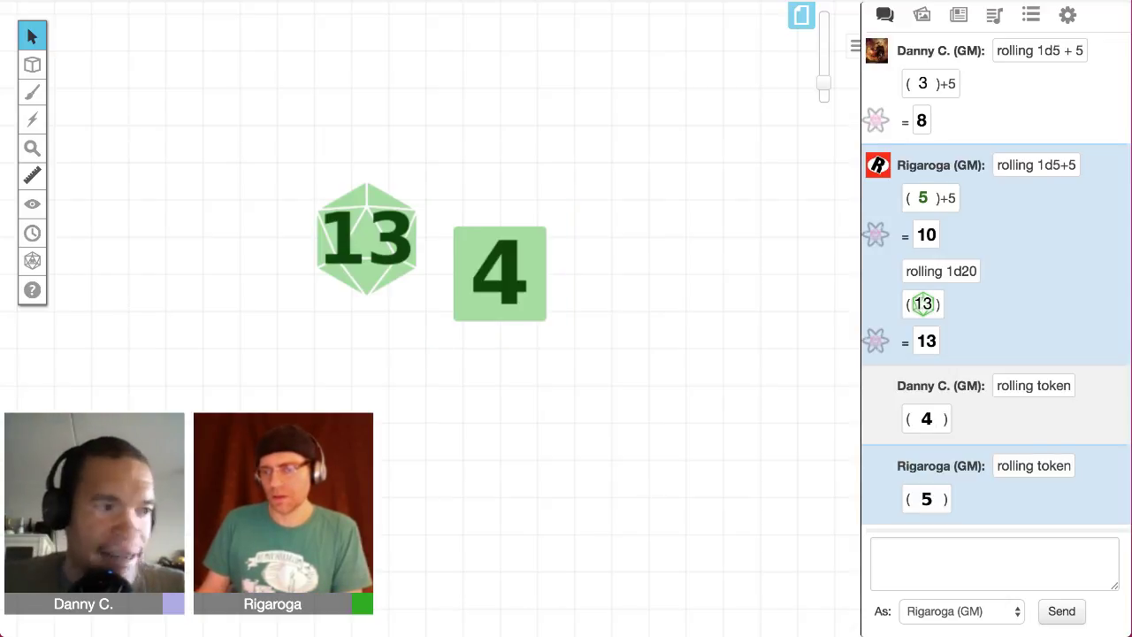
pyautogui.moveTo(926, 341); pyautogui.dragTo(627, 363)
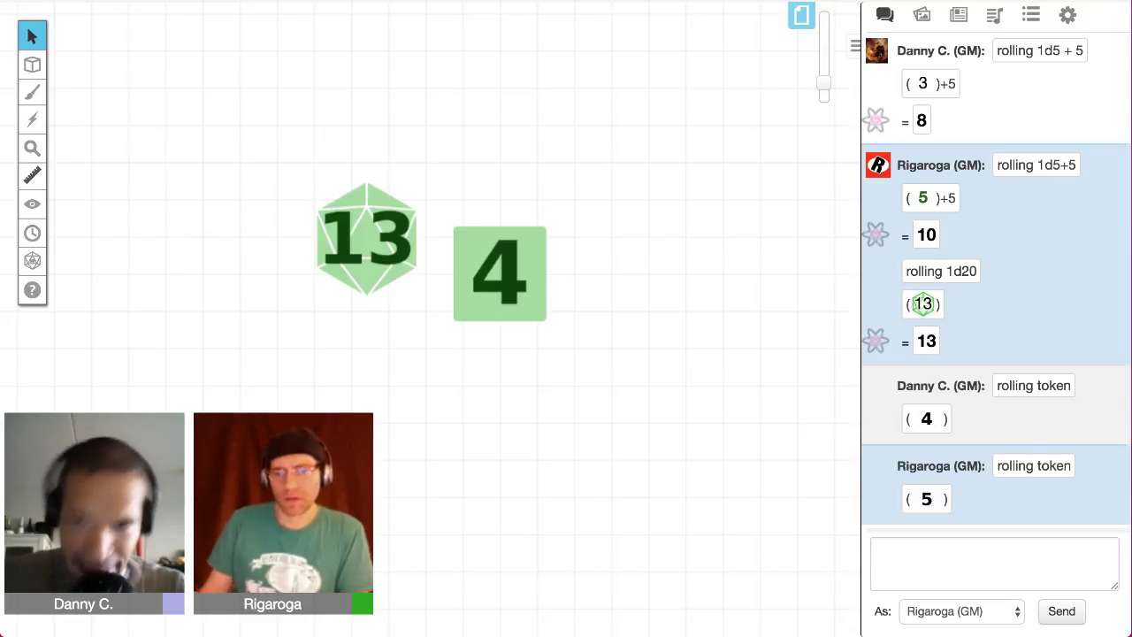
# Step: Roll two ten-sided dice multiplied by four in chat using /r 2d10*4
pyautogui.click(994, 562)
pyautogui.write('/')
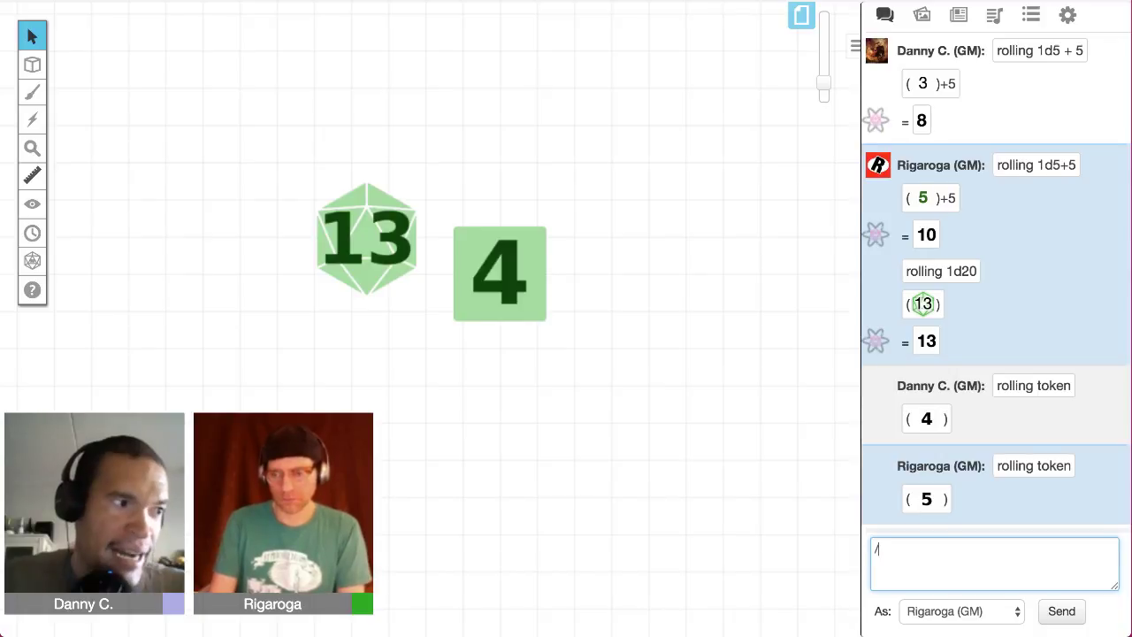
pyautogui.write('r 2d10')
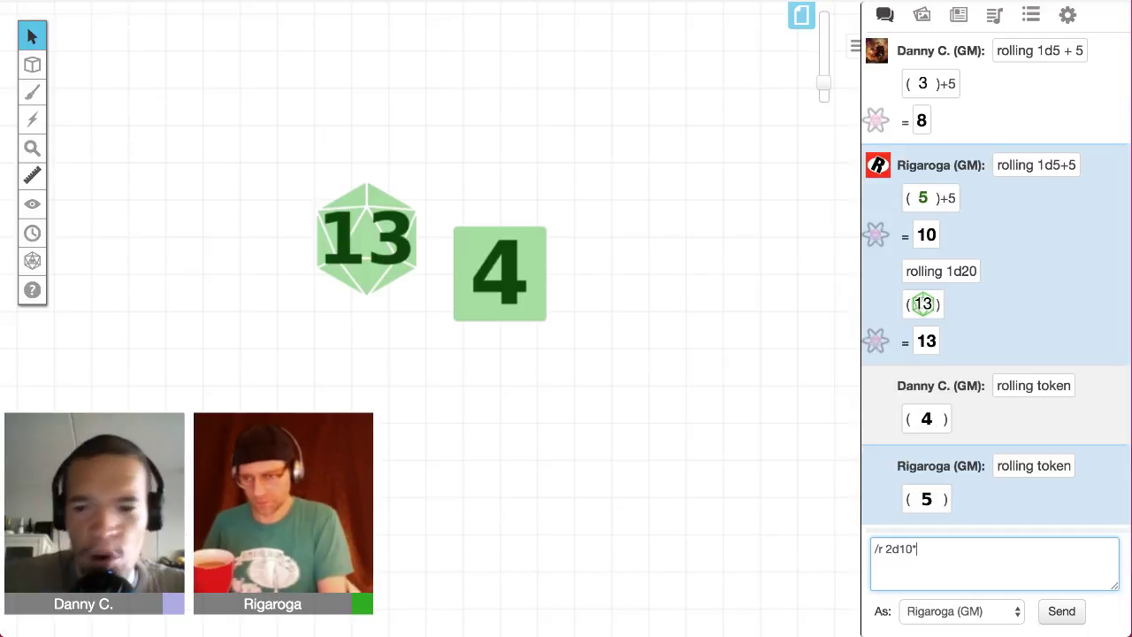
pyautogui.write('*4')
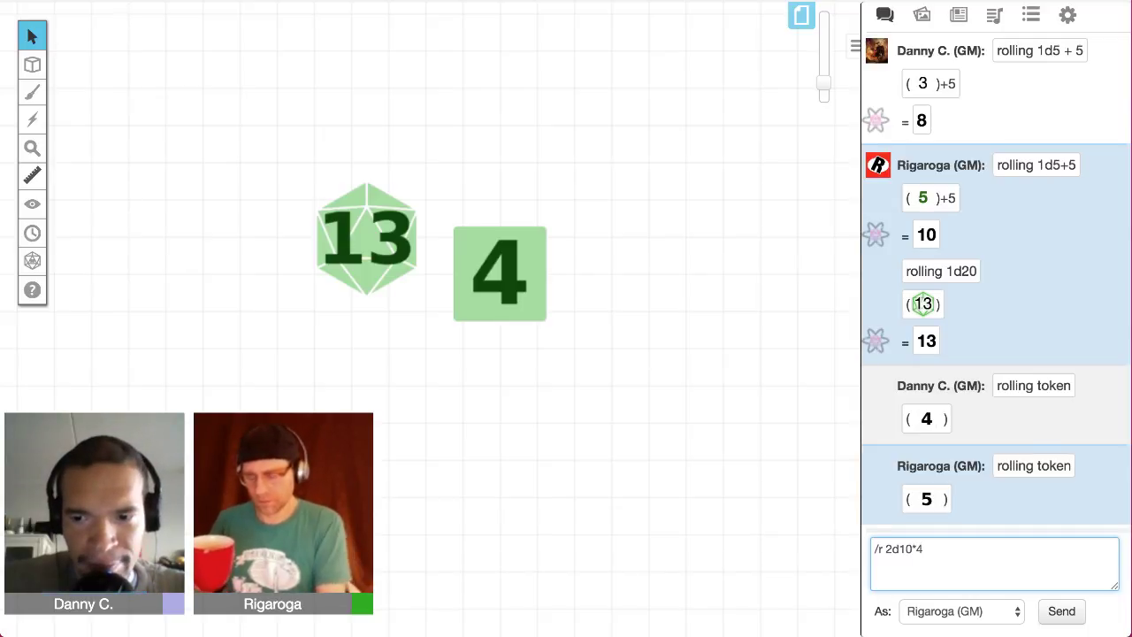
pyautogui.press('Return')
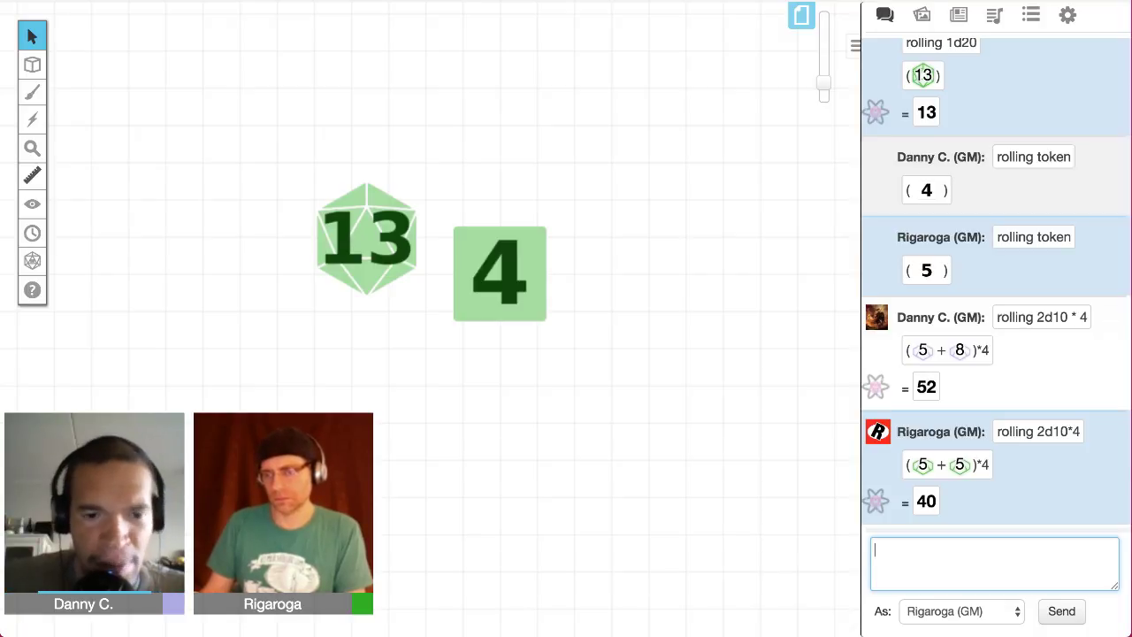
# Step: Roll a four-sided die with /r 1d4 and place its result as an enlarged token below the six-sided die on the map
pyautogui.hscroll(-3, 460, 256)
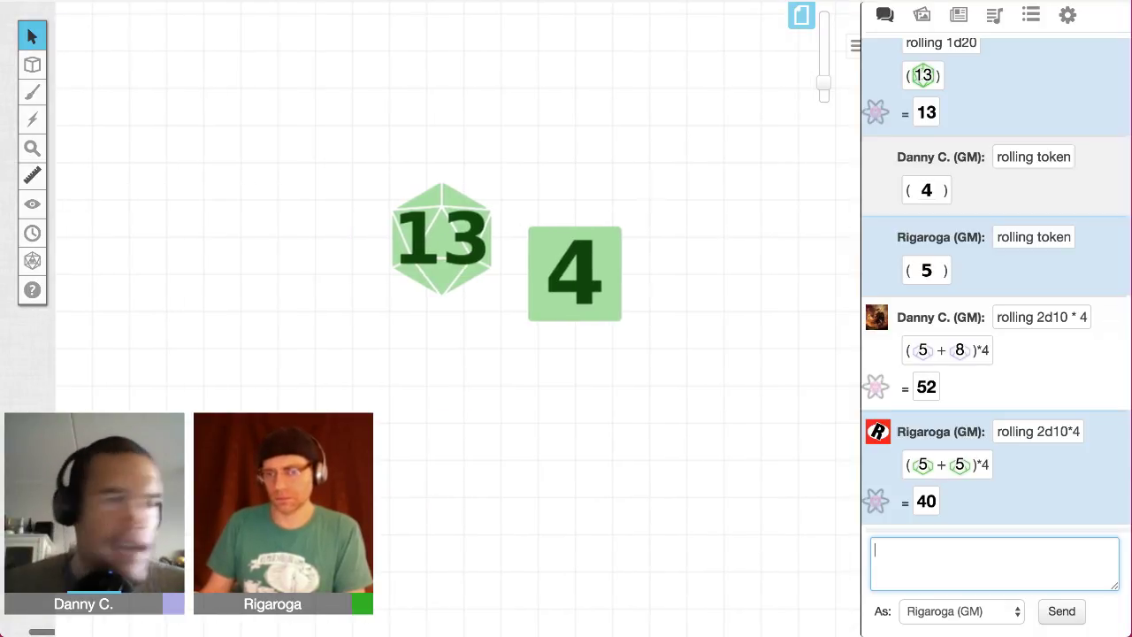
pyautogui.hscroll(2, 473, 252)
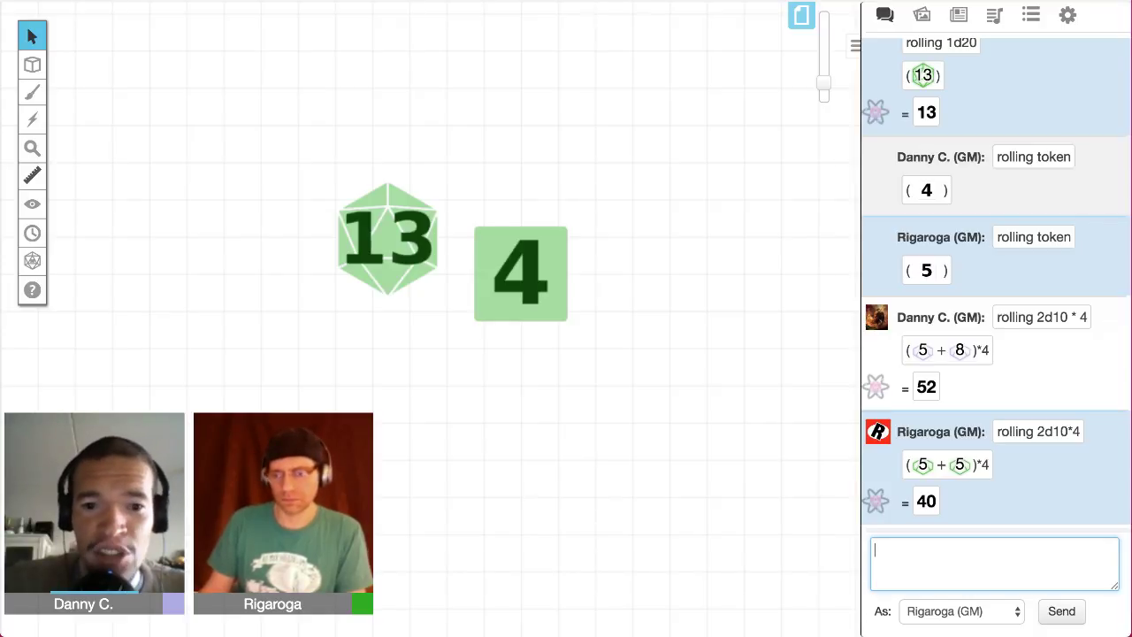
pyautogui.write('/r 1d4')
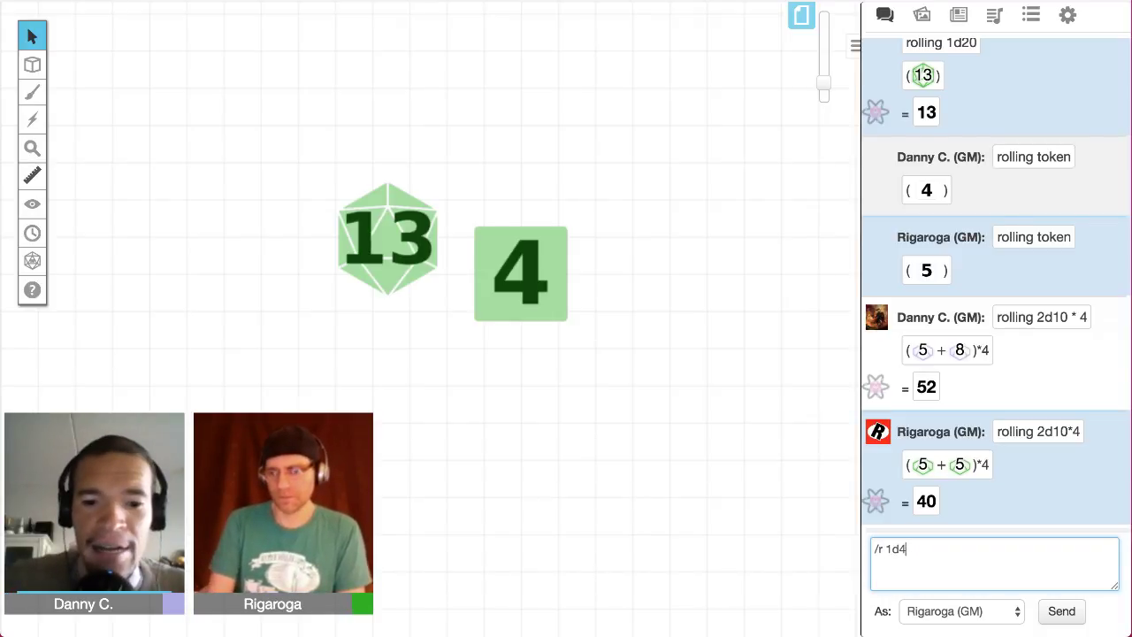
pyautogui.press('Return')
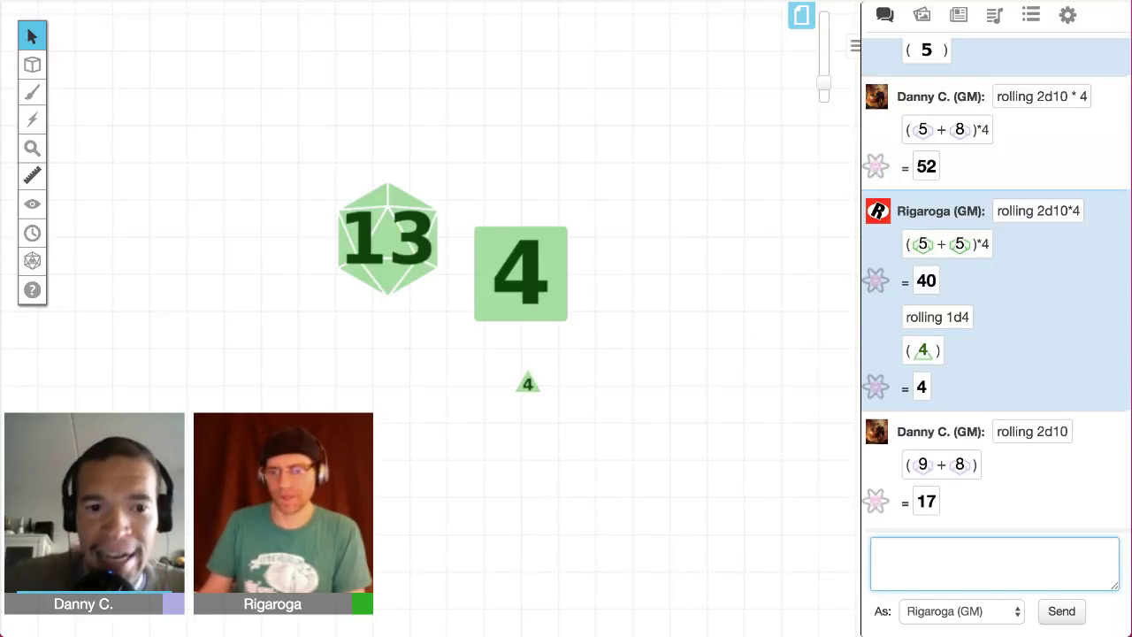
pyautogui.click(528, 383)
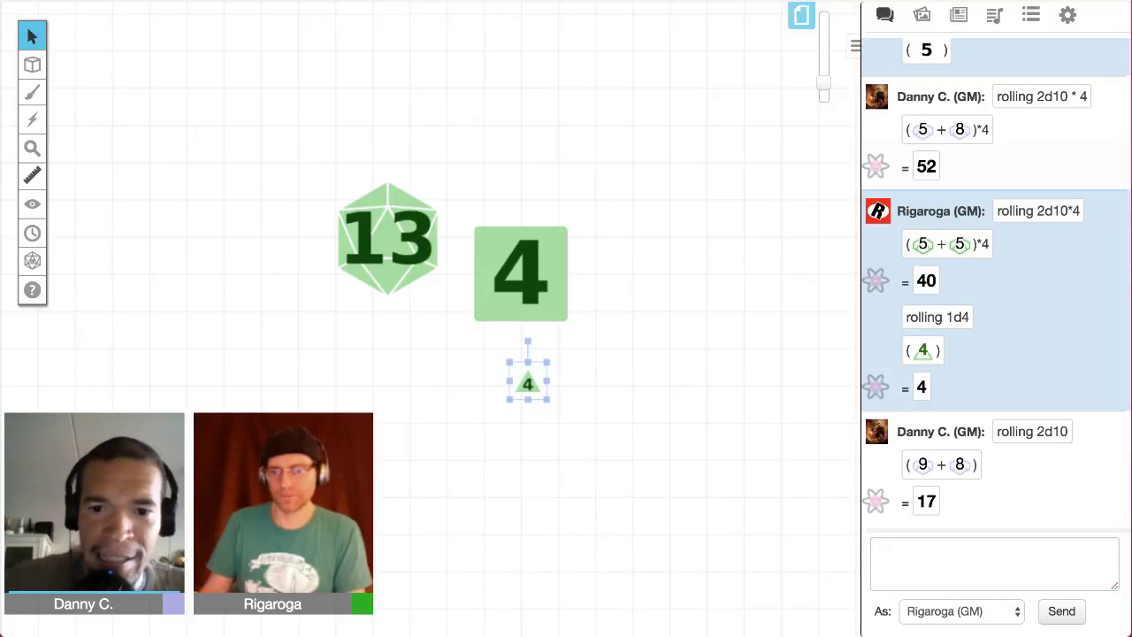
pyautogui.moveTo(510, 362); pyautogui.dragTo(432, 285)
pyautogui.moveTo(488, 354); pyautogui.dragTo(489, 404)
# Step: Browse back and forth through the previously sent roll commands in the chat message box
pyautogui.click(994, 562)
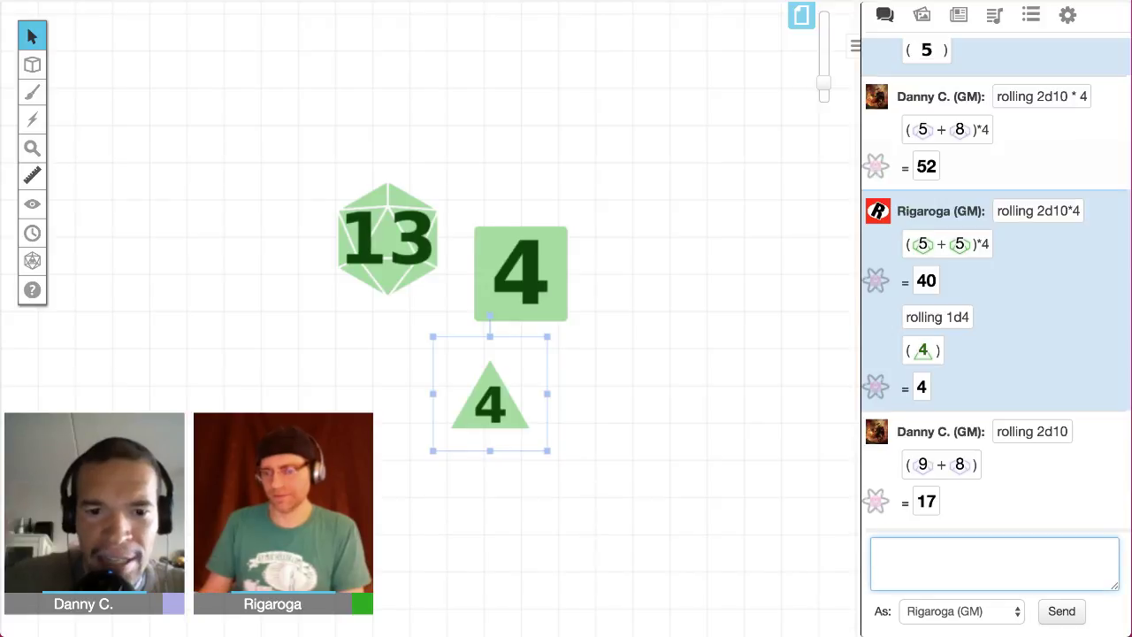
pyautogui.press('Up')
pyautogui.press('Up')
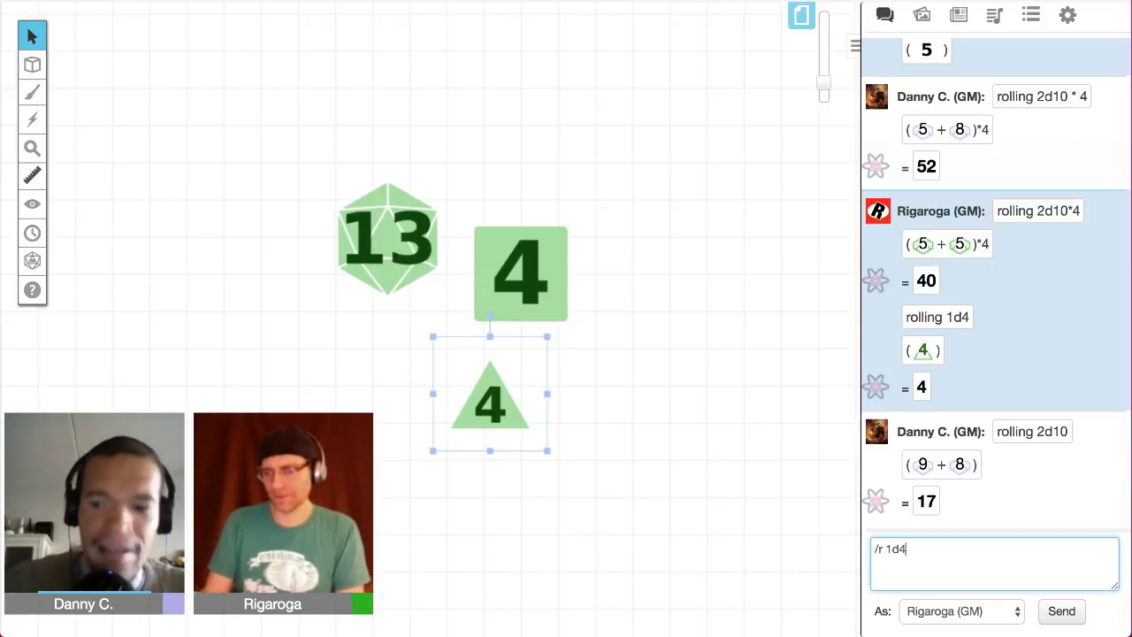
pyautogui.press('Up')
pyautogui.press('Up')
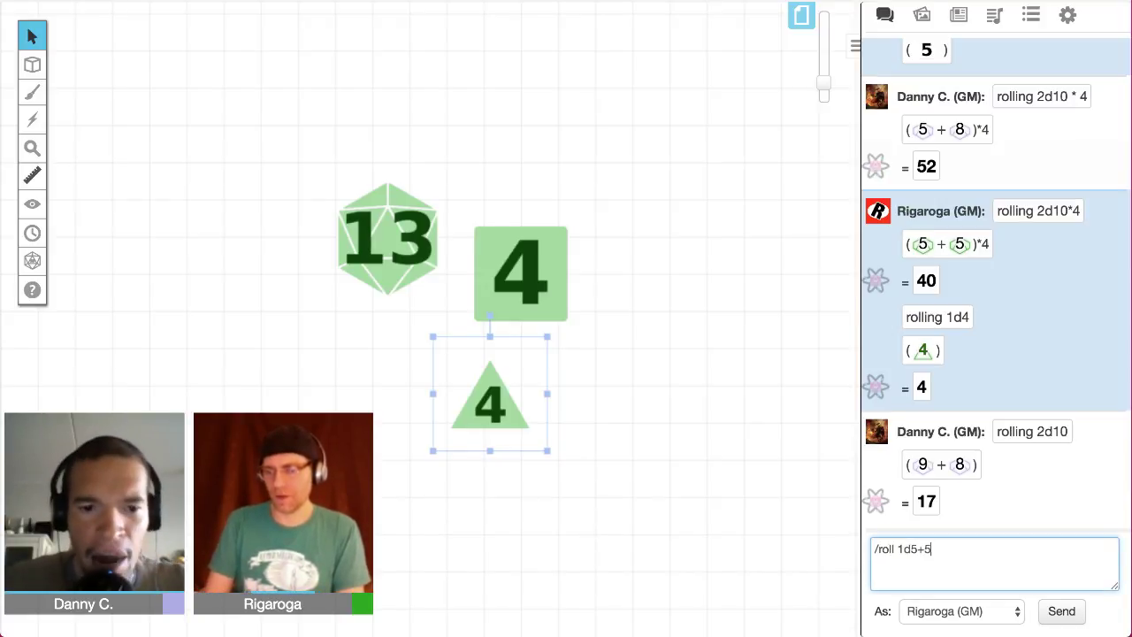
pyautogui.press('Up')
pyautogui.press('Up')
pyautogui.press('Down')
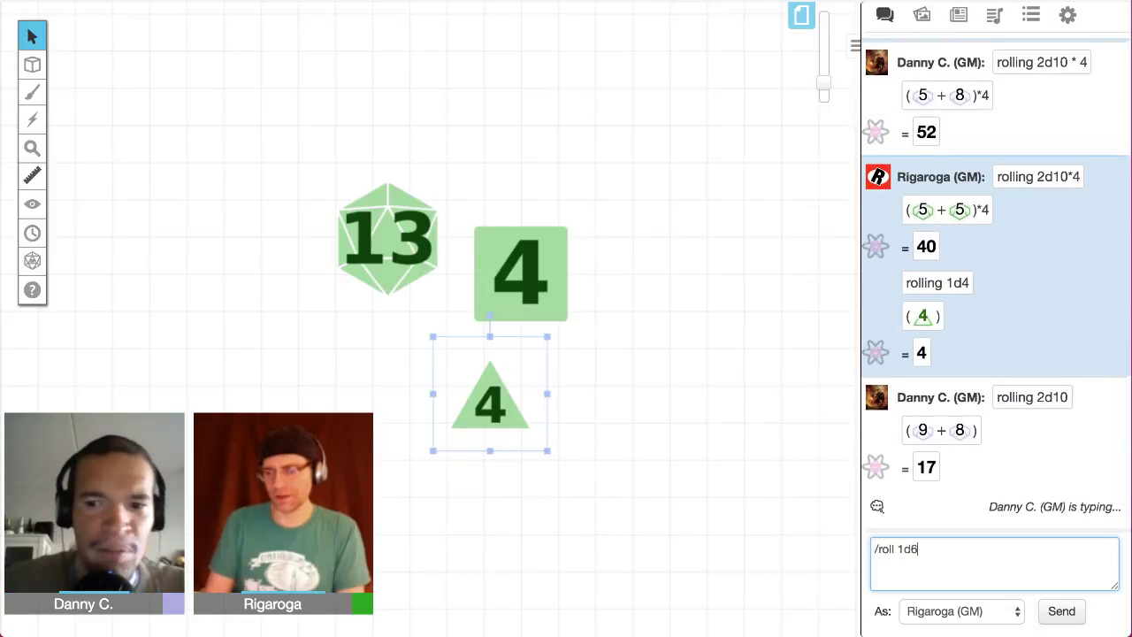
pyautogui.press('Down')
pyautogui.press('Up')
pyautogui.press('Up')
pyautogui.press('Down')
pyautogui.press('Down')
pyautogui.press('Down')
pyautogui.press('Up')
pyautogui.press('Up')
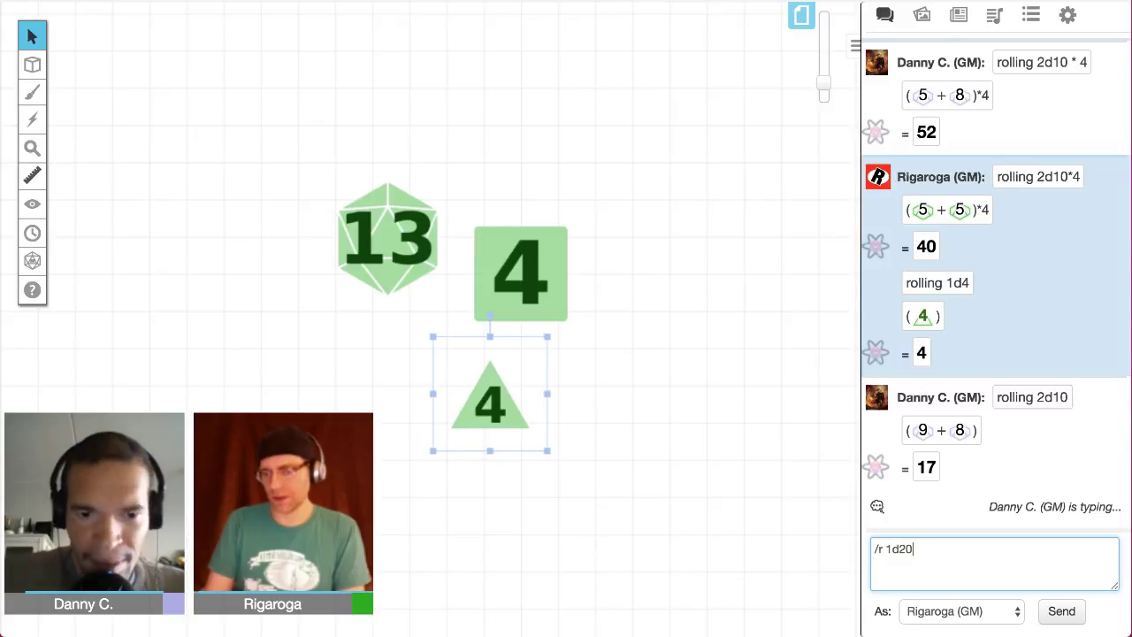
pyautogui.press('Down')
pyautogui.press('Up')
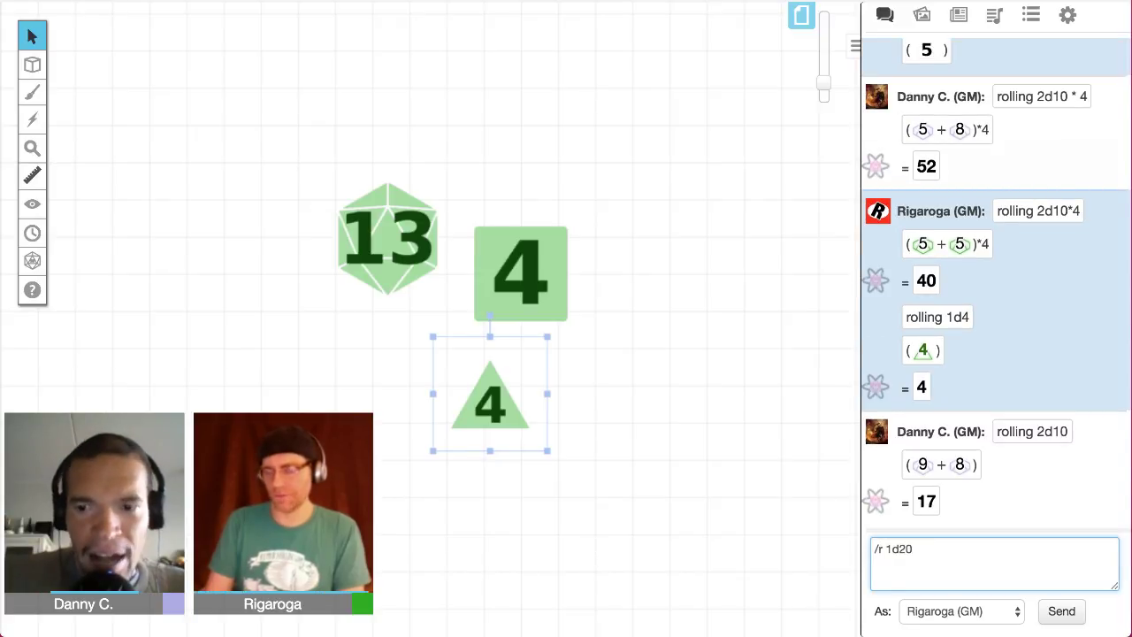
pyautogui.press('Up')
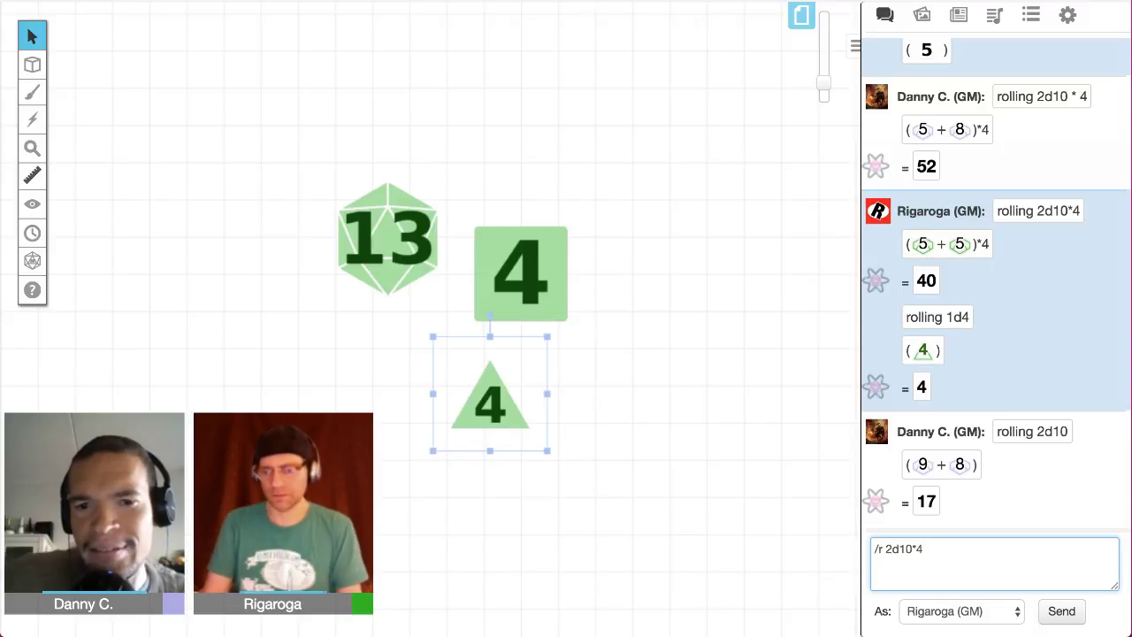
# Step: Try to whisper hello in chat, first with /w hello and again with /w dm hello
pyautogui.press('BackSpace')
pyautogui.press('BackSpace')
pyautogui.press('BackSpace')
pyautogui.press('BackSpace')
pyautogui.press('BackSpace')
pyautogui.press('BackSpace')
pyautogui.press('BackSpace')
pyautogui.press('BackSpace')
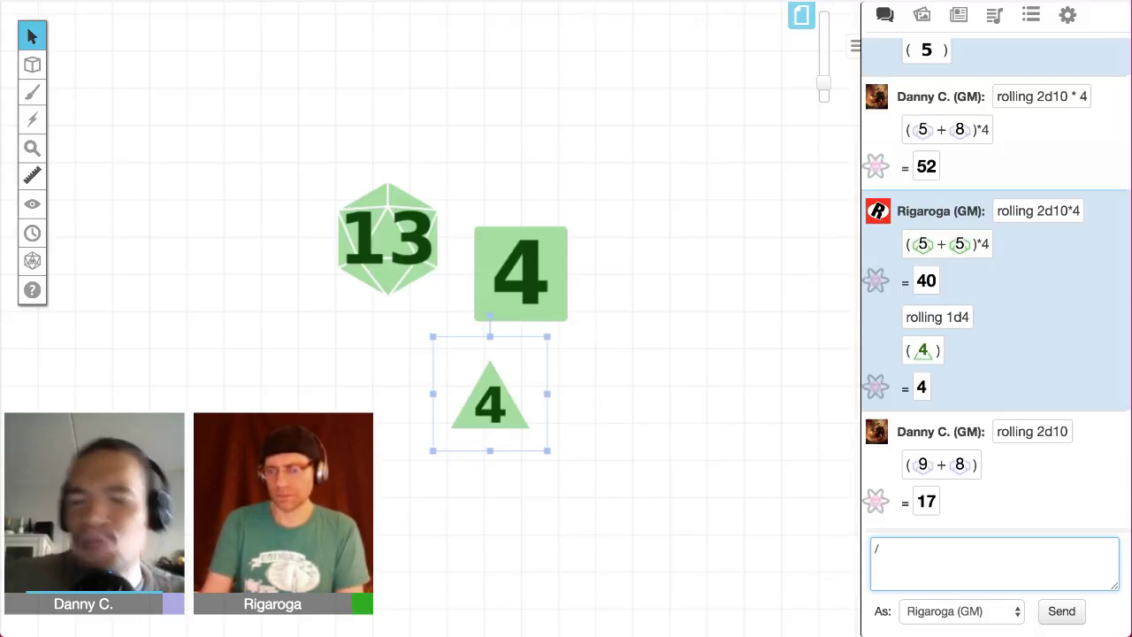
pyautogui.write('w hello')
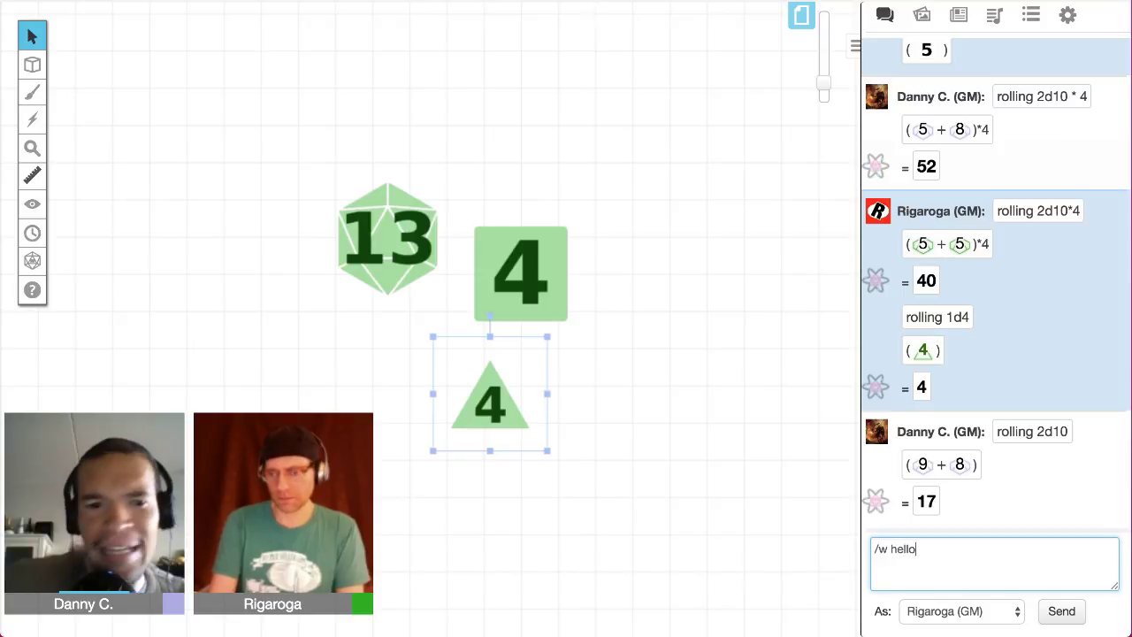
pyautogui.press('Return')
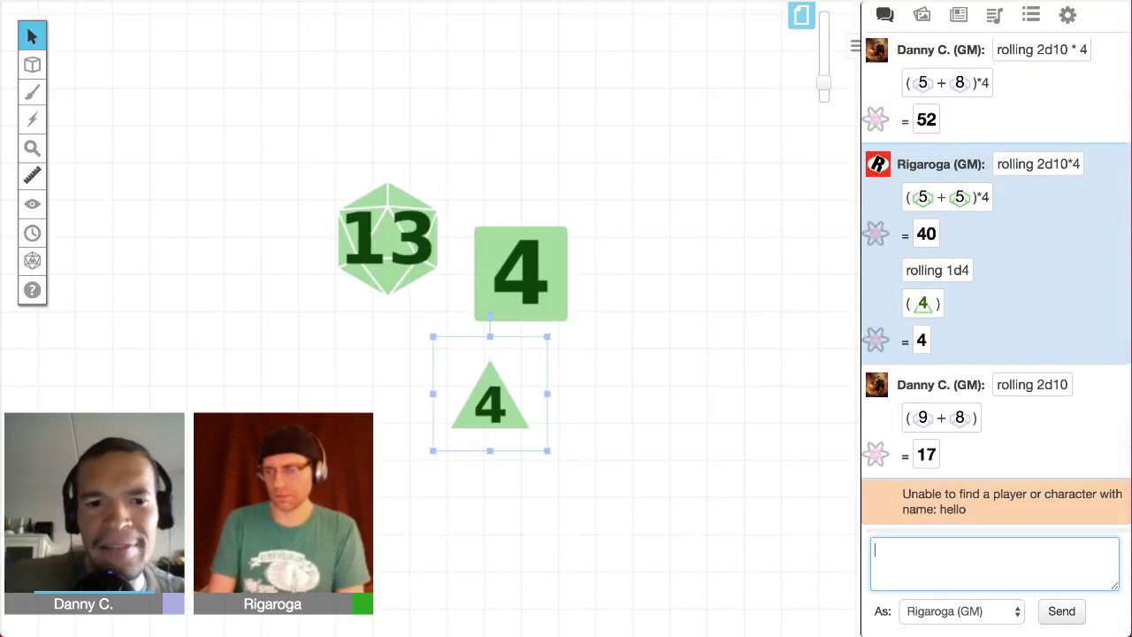
pyautogui.write('/w dm hello')
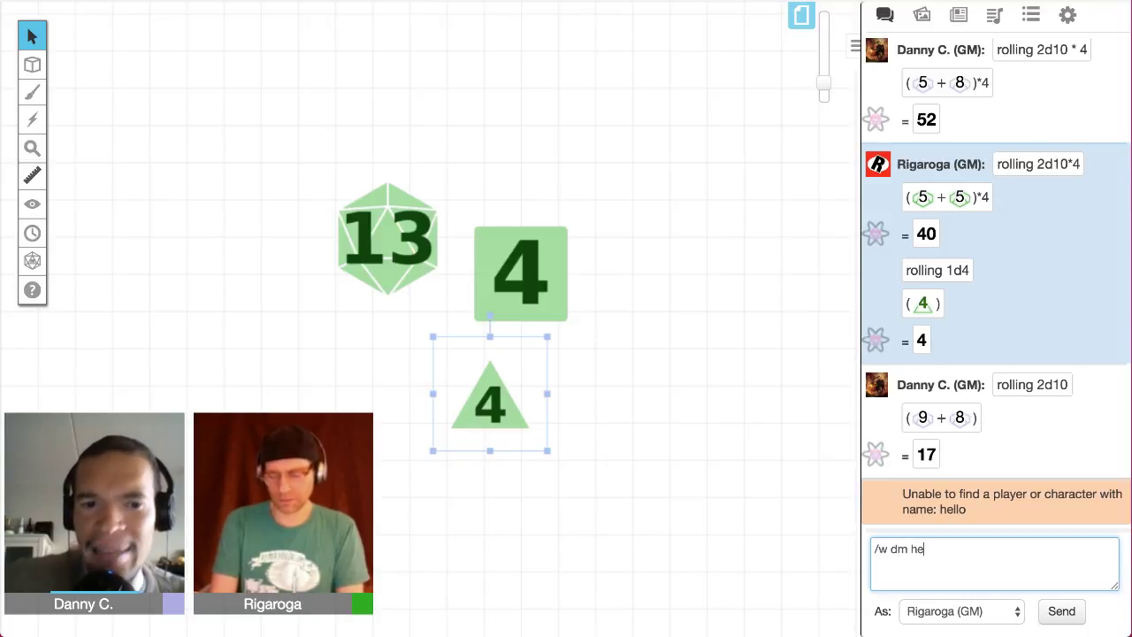
pyautogui.press('Return')
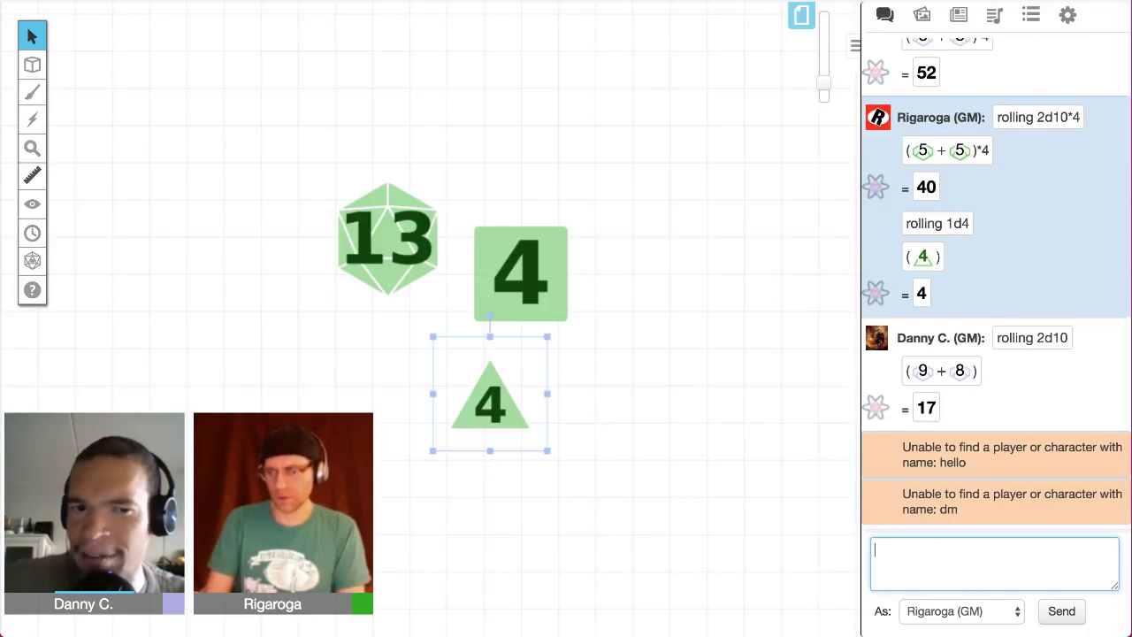
pyautogui.press('Up')
pyautogui.press('BackSpace')
pyautogui.press('BackSpace')
pyautogui.press('BackSpace')
pyautogui.press('BackSpace')
pyautogui.press('BackSpace')
pyautogui.press('BackSpace')
pyautogui.press('BackSpace')
pyautogui.press('BackSpace')
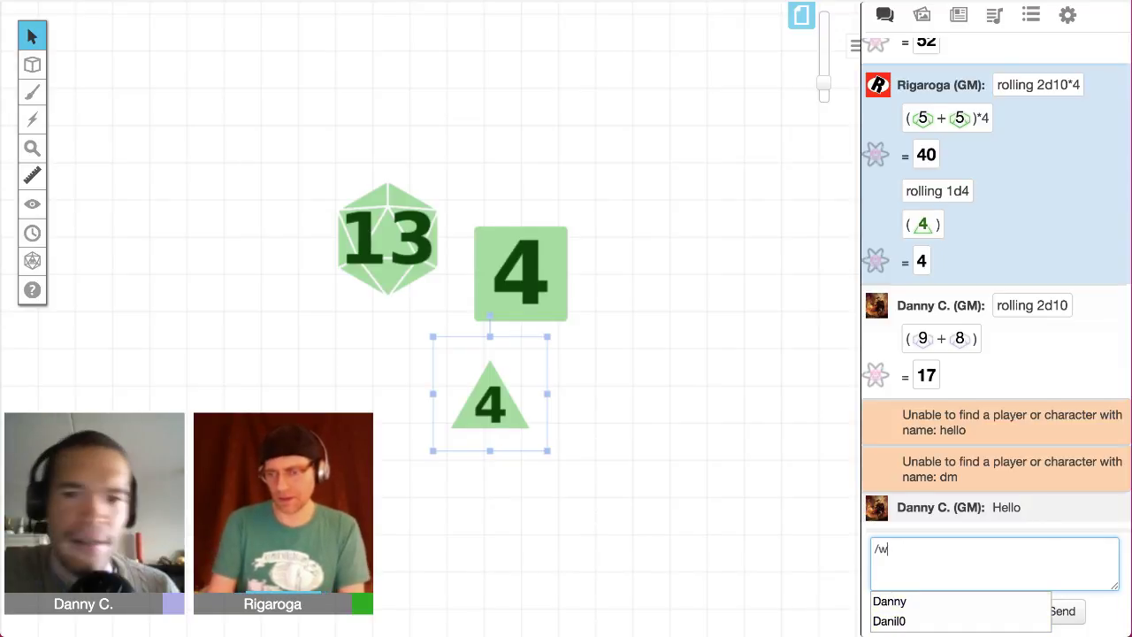
pyautogui.press('BackSpace')
pyautogui.press('BackSpace')
pyautogui.press('BackSpace')
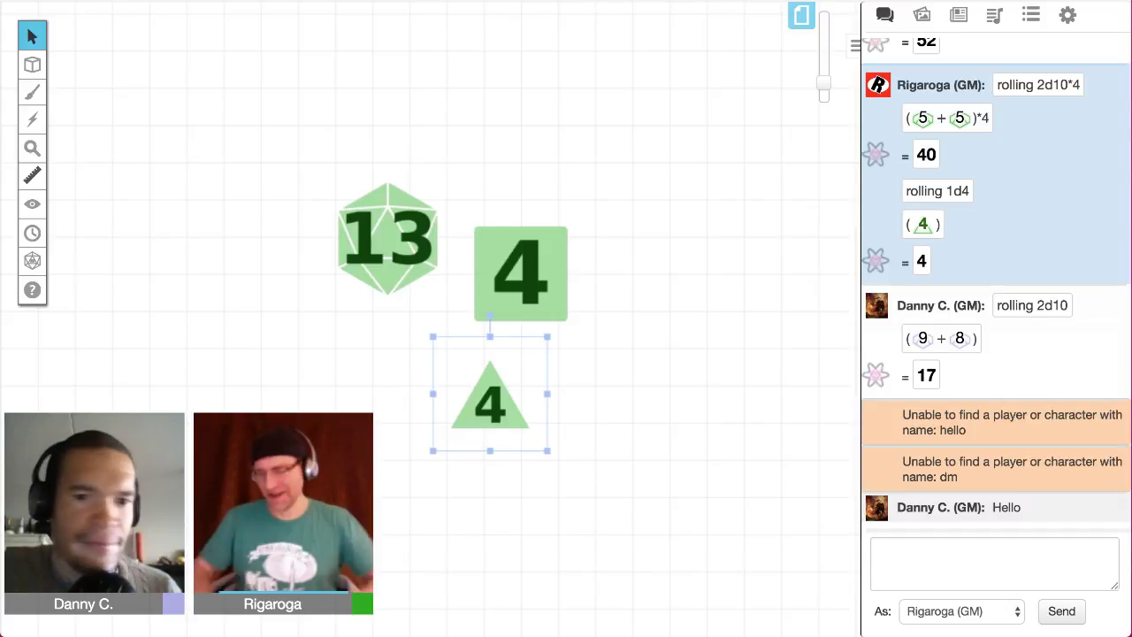
# Step: Deselect the four-sided die token and whisper hello to the game master with /w gm hello
pyautogui.press('Escape')
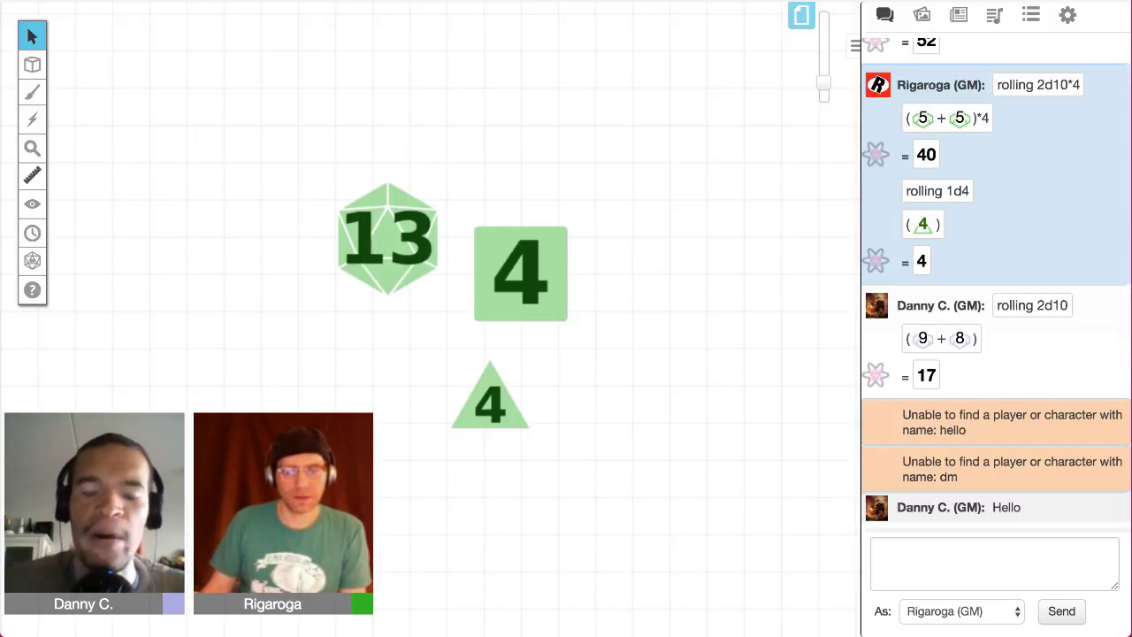
pyautogui.write('/')
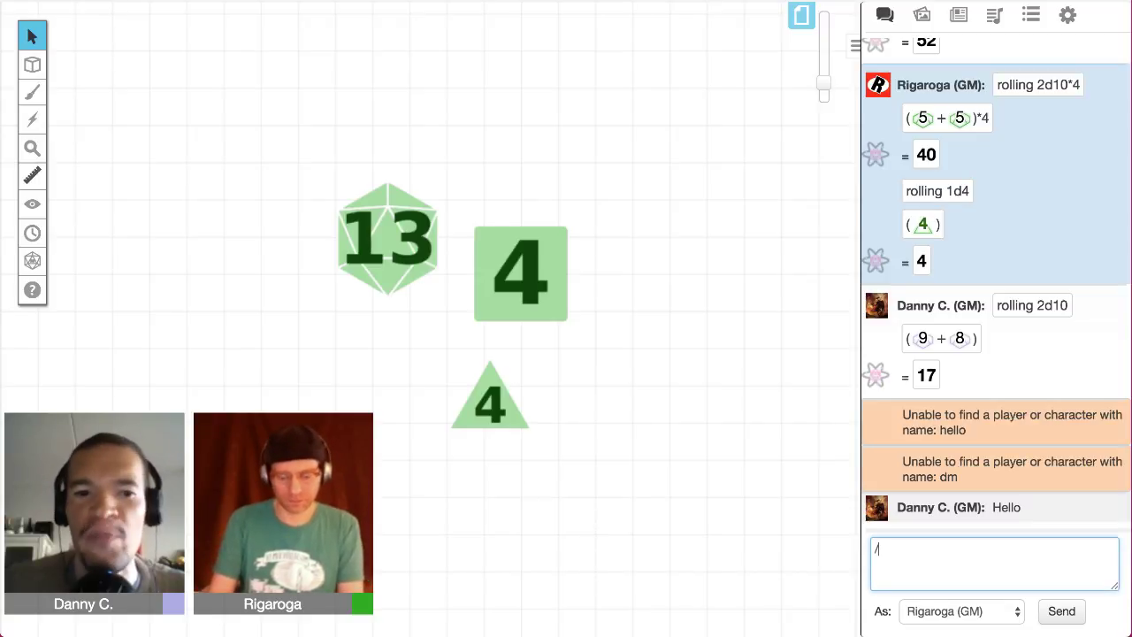
pyautogui.write('w gm hello')
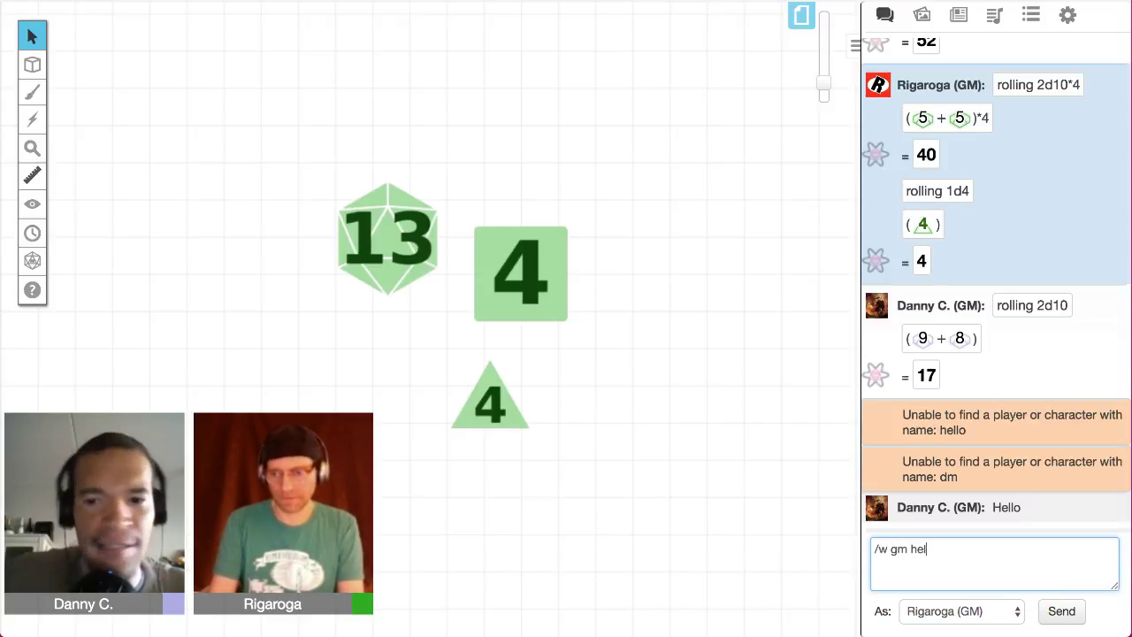
pyautogui.press('Return')
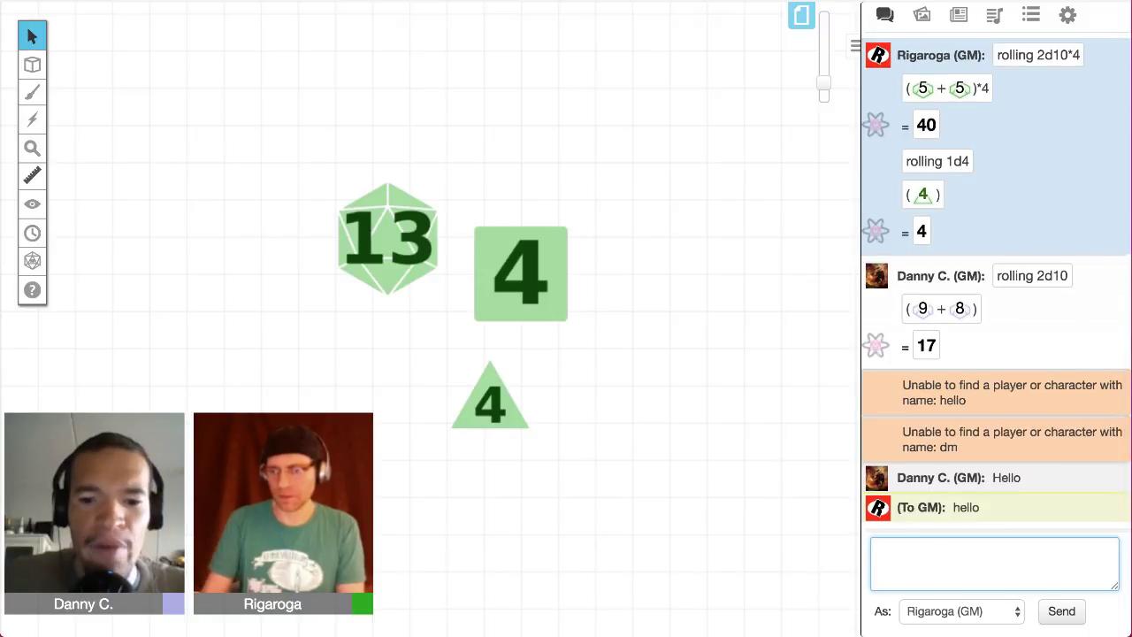
pyautogui.press('Up')
pyautogui.write('d')
pyautogui.press('Down')
pyautogui.press('Down')
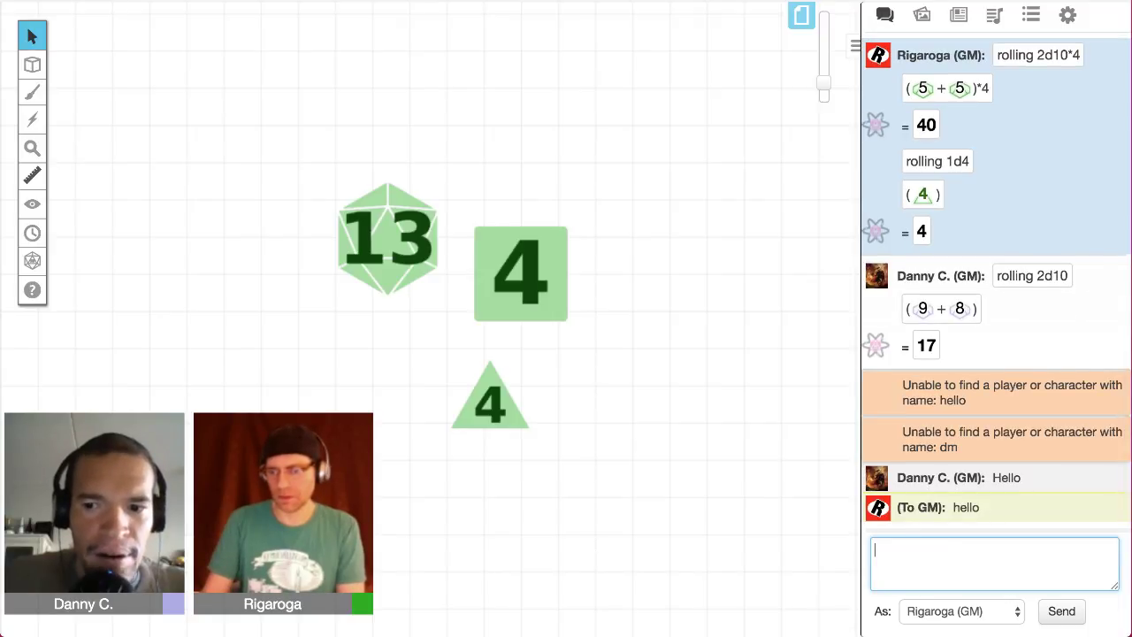
pyautogui.write('/dm ')
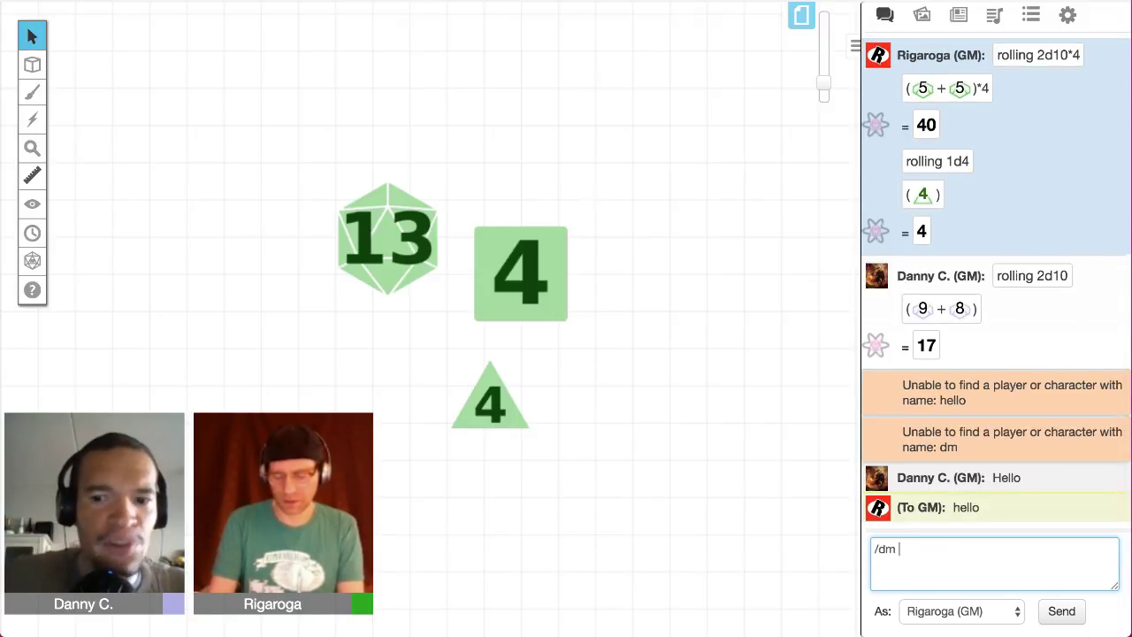
pyautogui.write('roll')
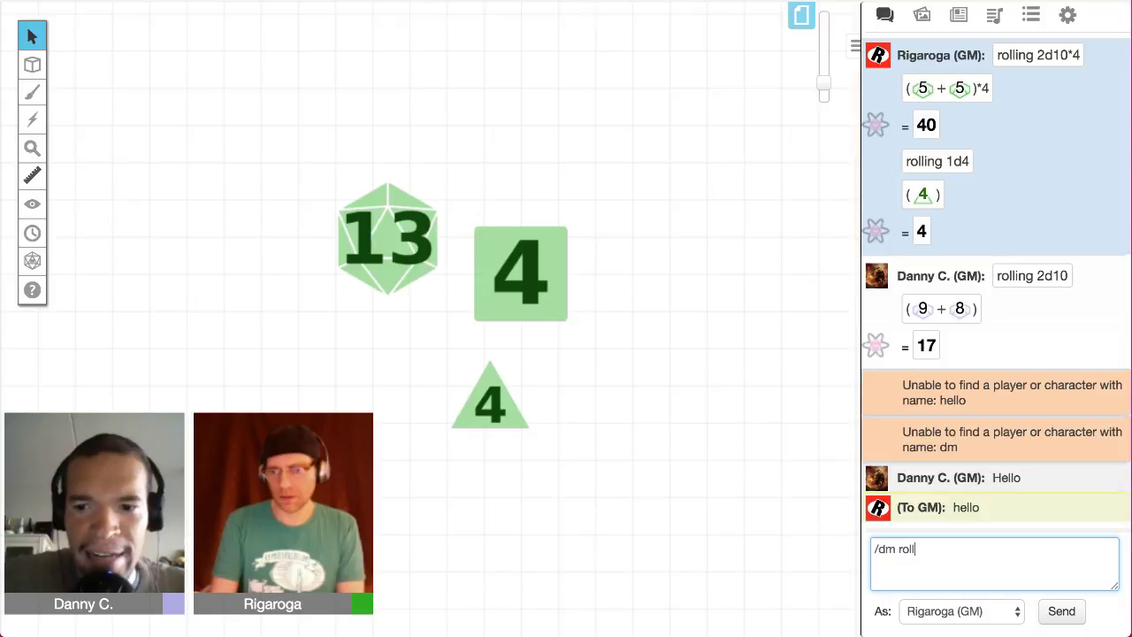
pyautogui.press('BackSpace')
pyautogui.press('BackSpace')
pyautogui.press('BackSpace')
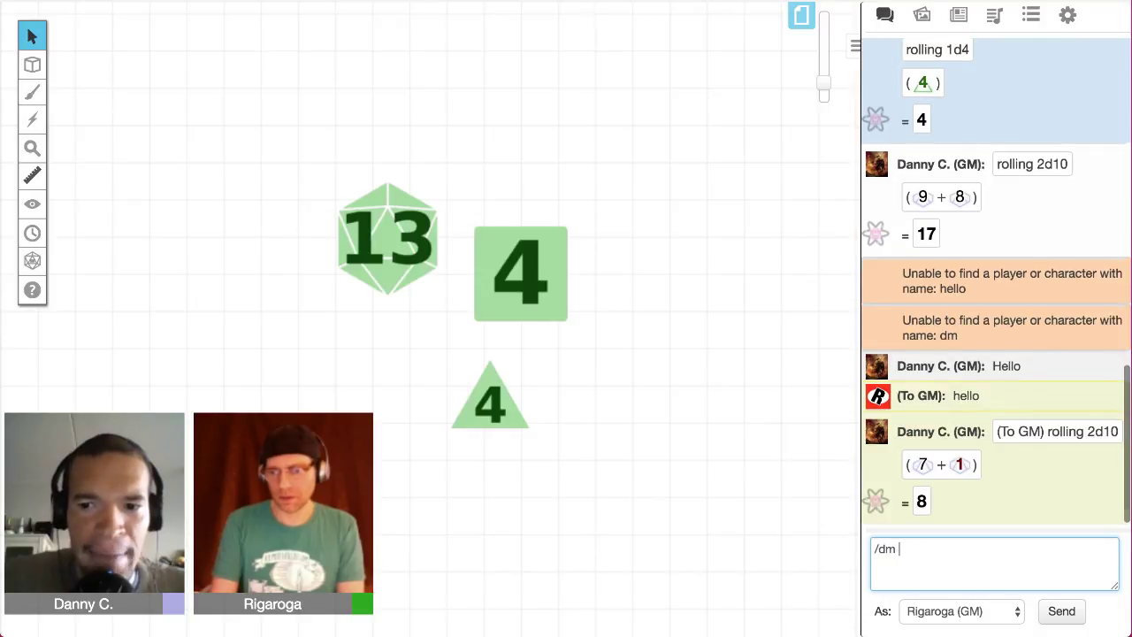
pyautogui.write('roll')
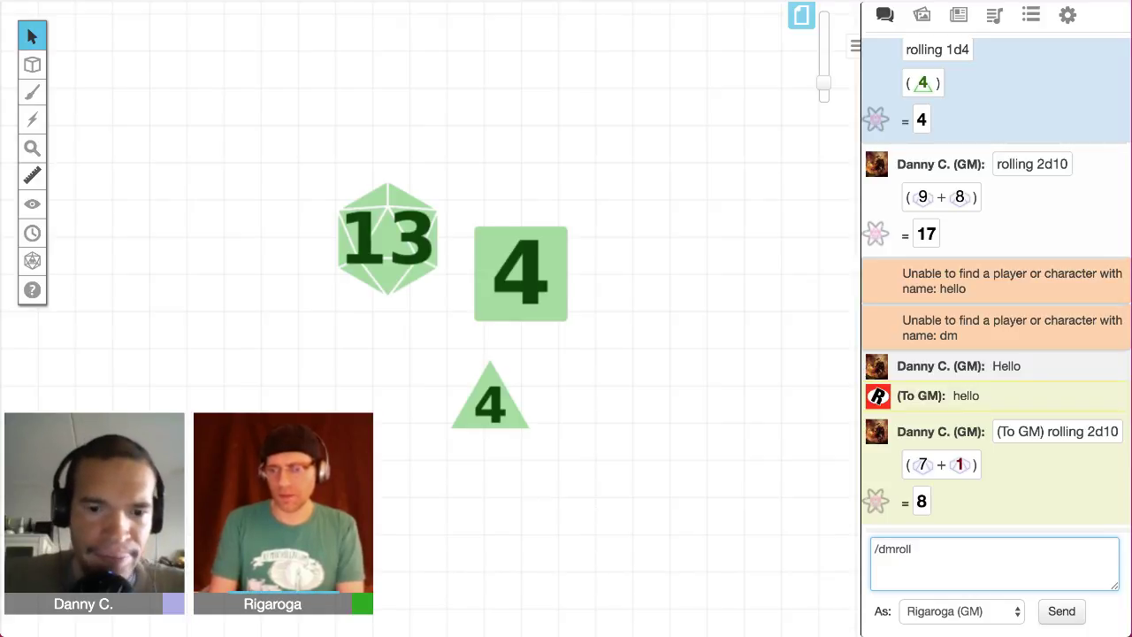
pyautogui.press('BackSpace')
pyautogui.press('BackSpace')
pyautogui.press('BackSpace')
pyautogui.press('BackSpace')
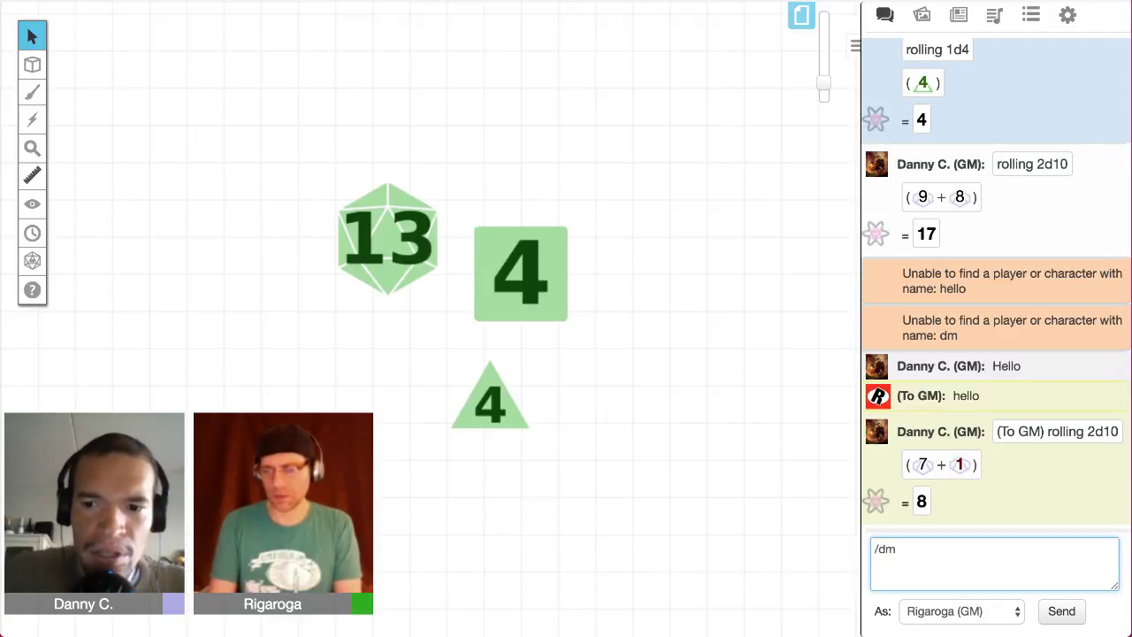
pyautogui.press('BackSpace')
pyautogui.press('BackSpace')
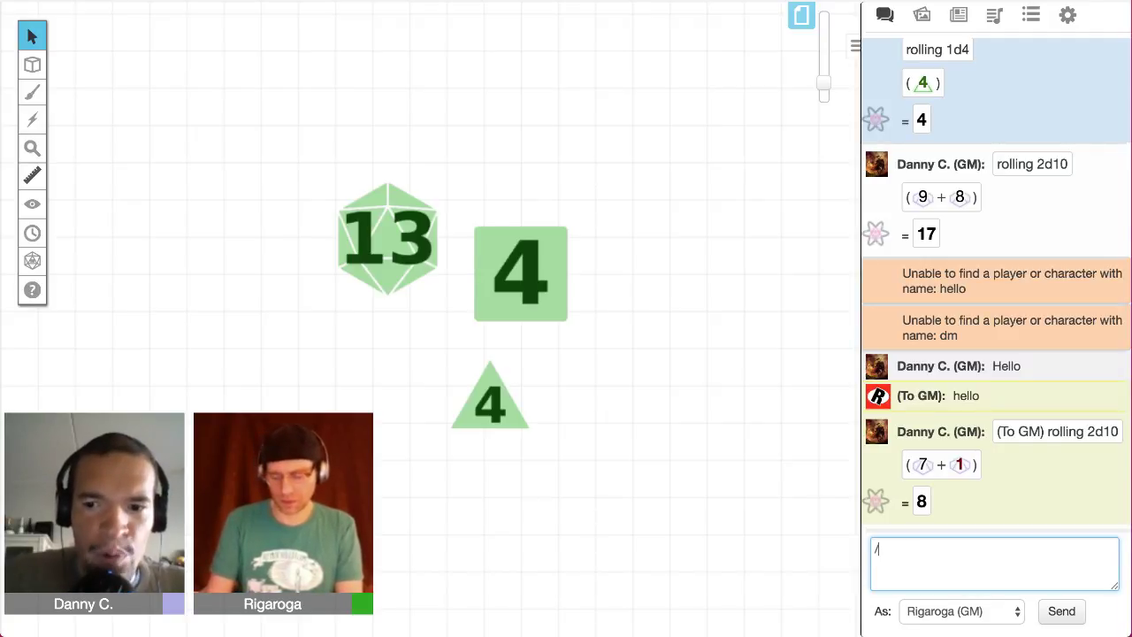
# Step: Roll one four-sided die privately to the game master with /gmroll 1d4
pyautogui.write('gmroll ')
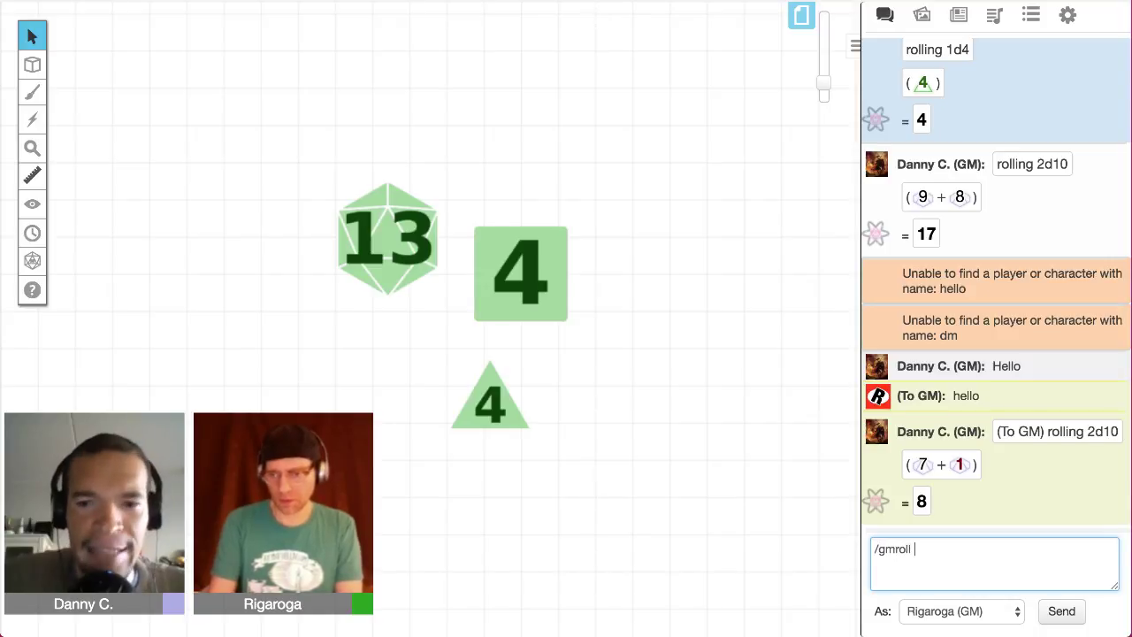
pyautogui.write('1d')
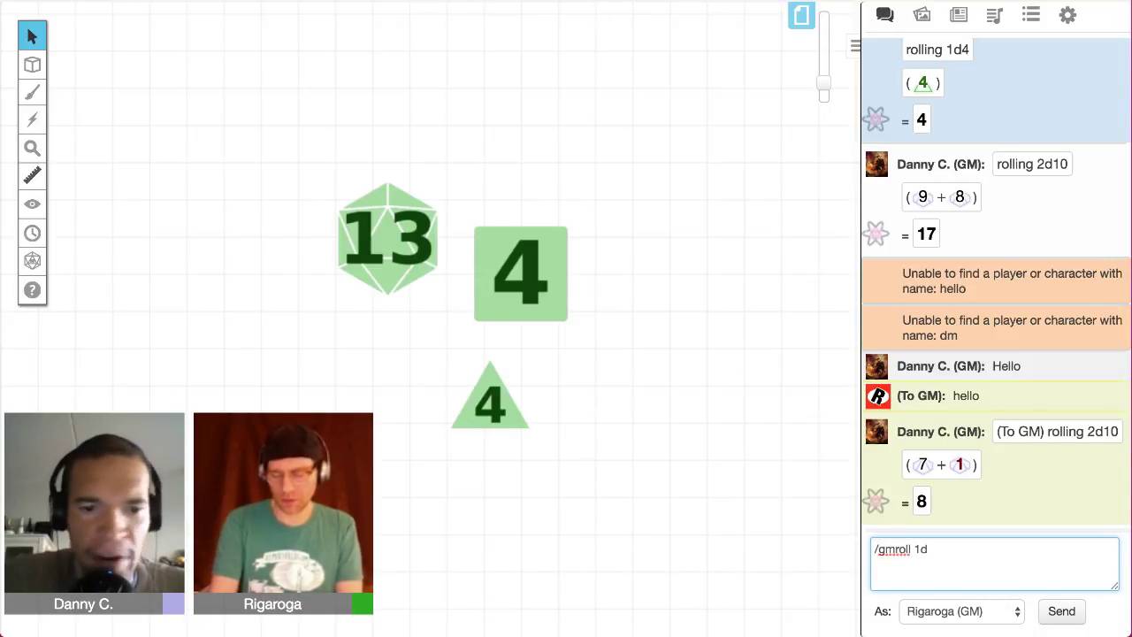
pyautogui.write('4')
pyautogui.press('Return')
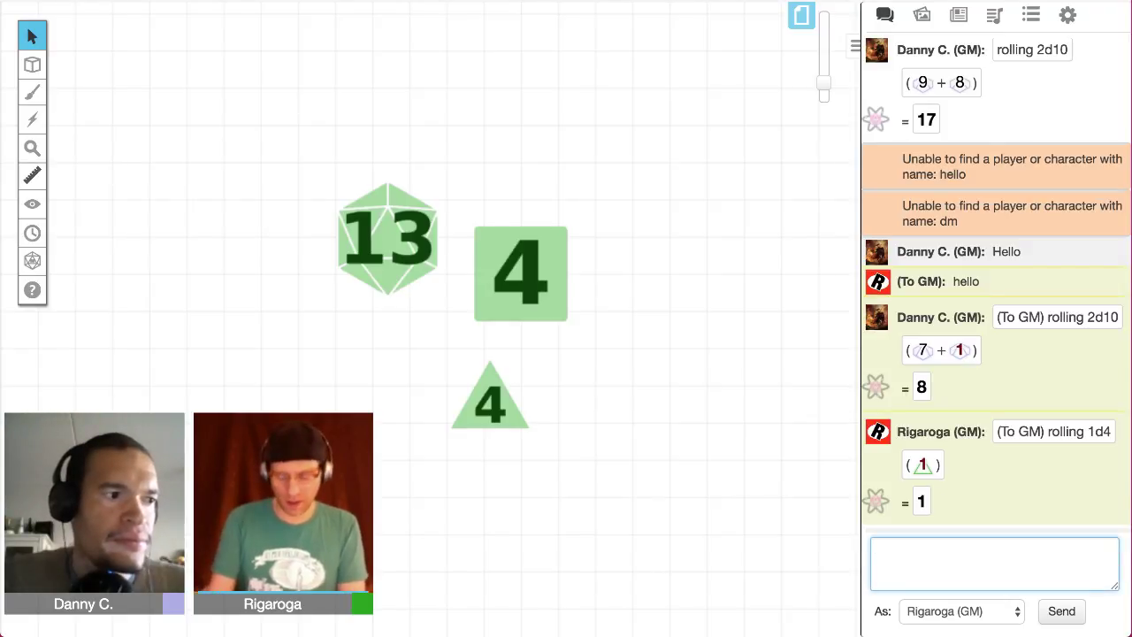
# Step: Roll five six-sided dice in chat against a target of 5 with /r 5d6>5
pyautogui.write('5d6>5')
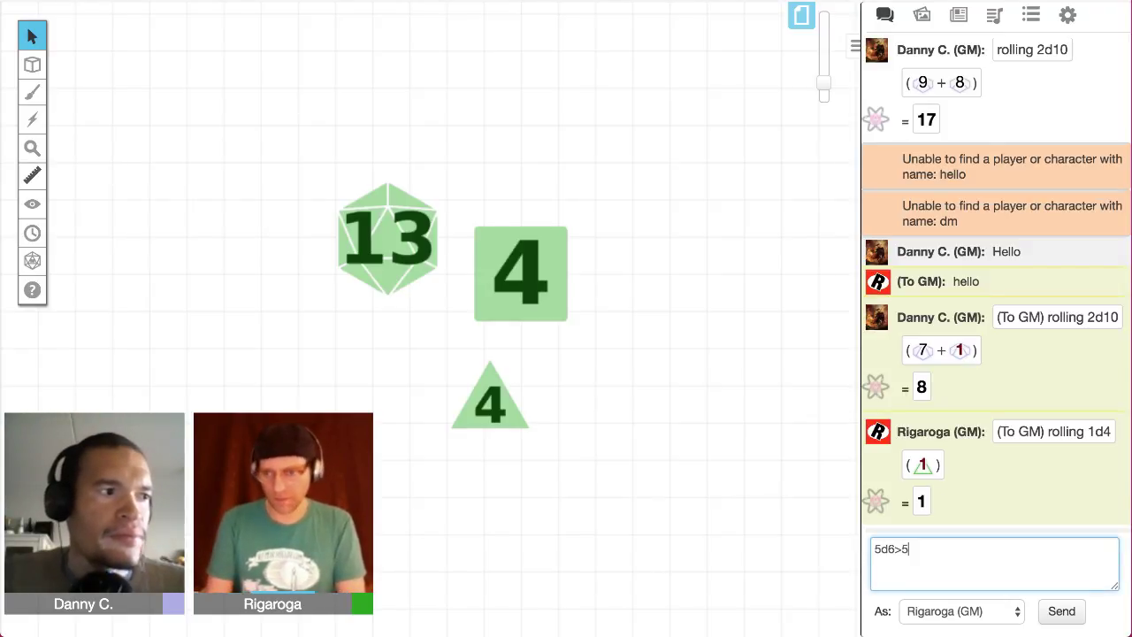
pyautogui.click(874, 549)
pyautogui.write('/r')
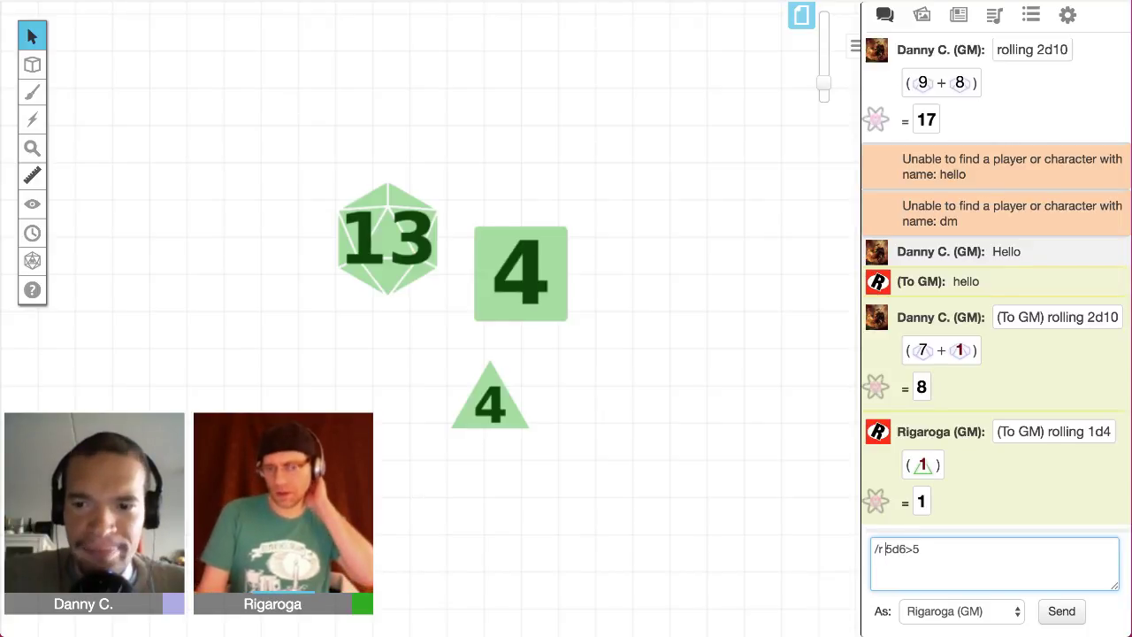
pyautogui.press('Return')
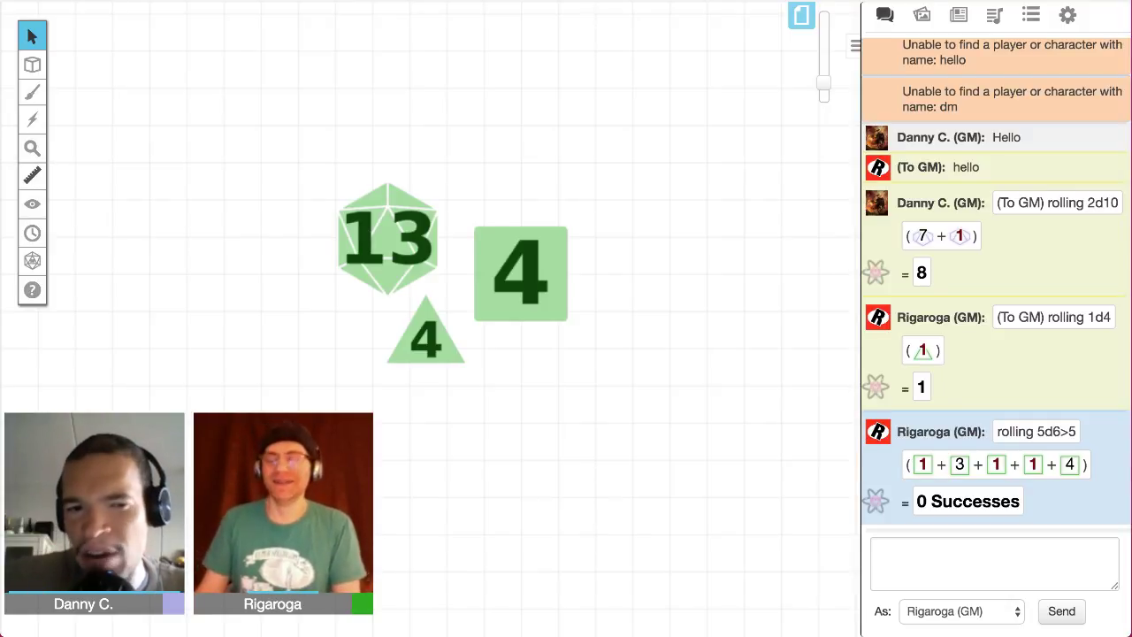
# Step: Roll one ten-sided die plus 5 in chat, labelled as weapon damage, with /r 1d10+5 weapon damage
pyautogui.moveTo(283, 513)
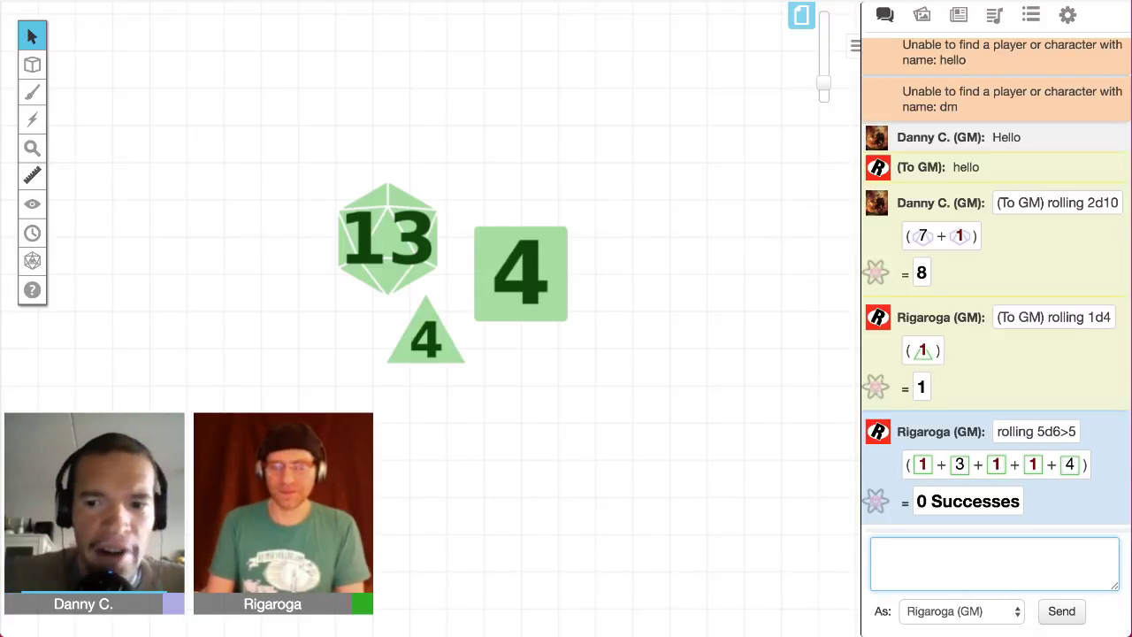
pyautogui.write('/r 1d10')
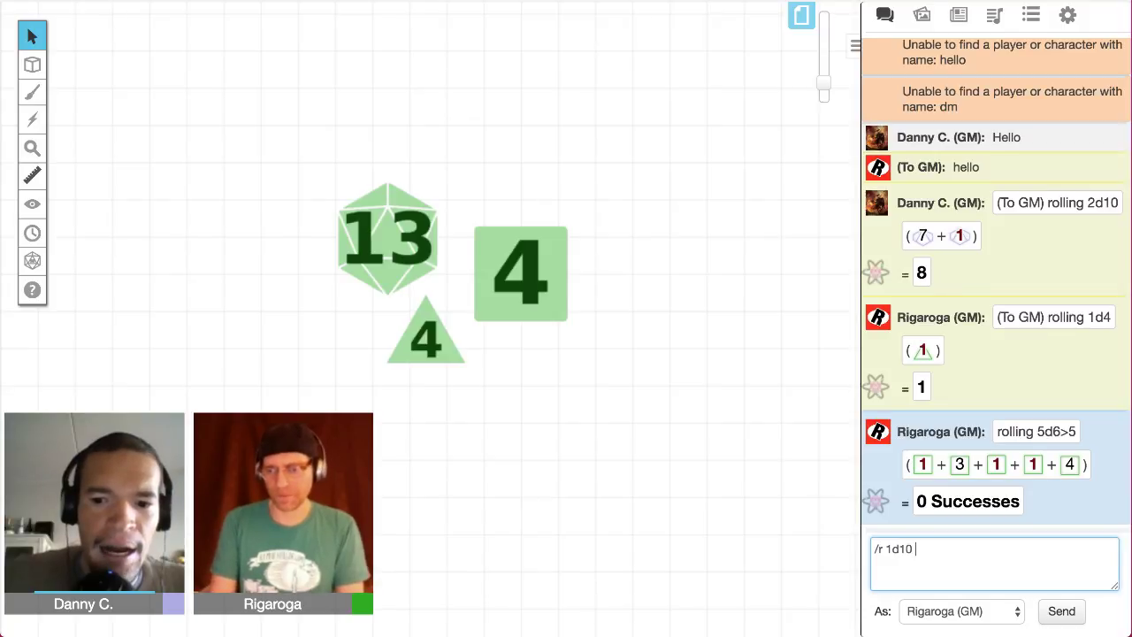
pyautogui.write('+')
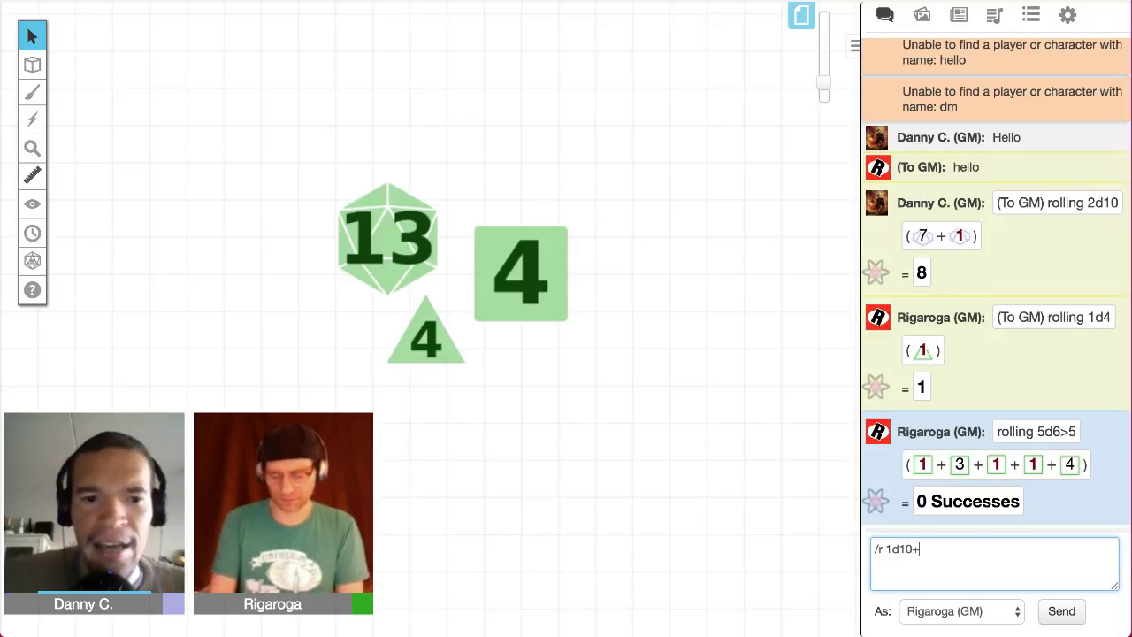
pyautogui.write('5')
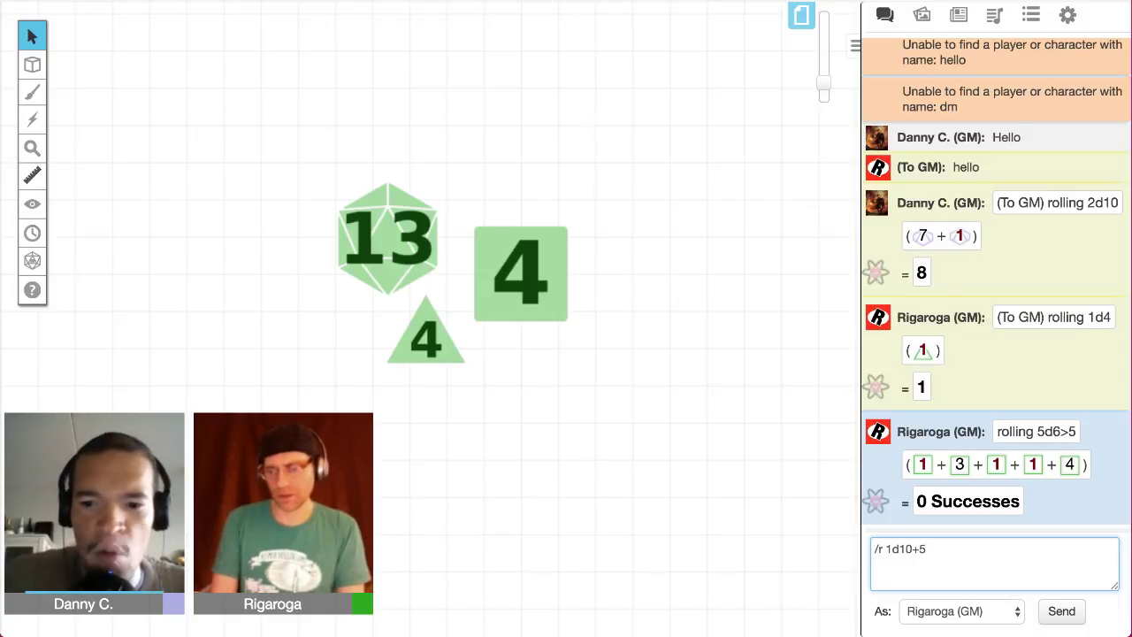
pyautogui.write(' weapon')
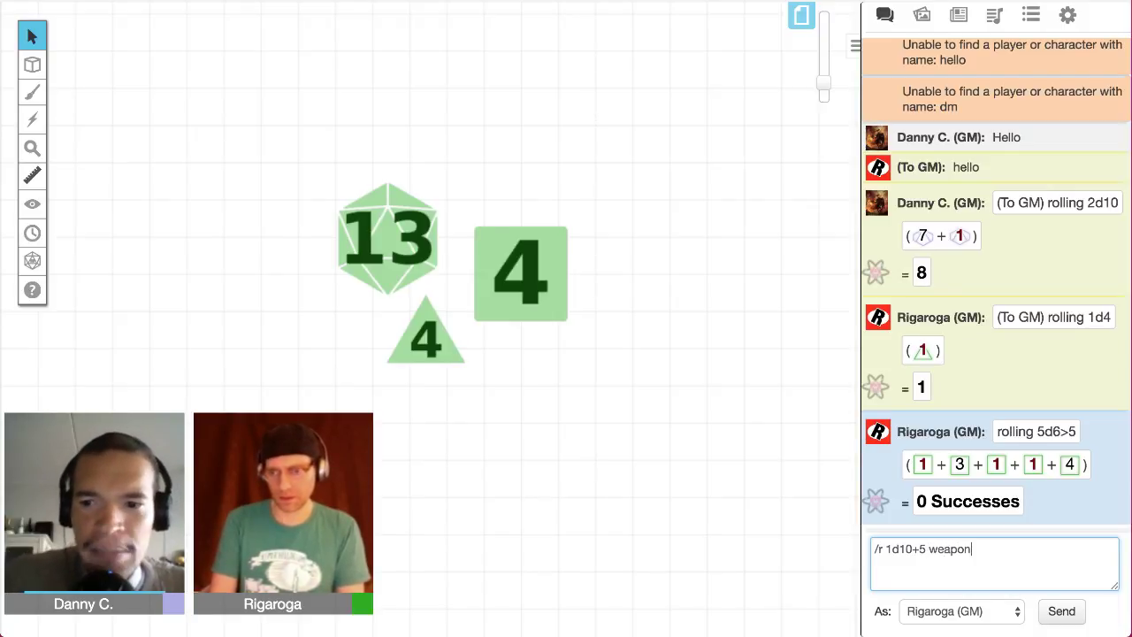
pyautogui.write(' damage')
pyautogui.press('Return')
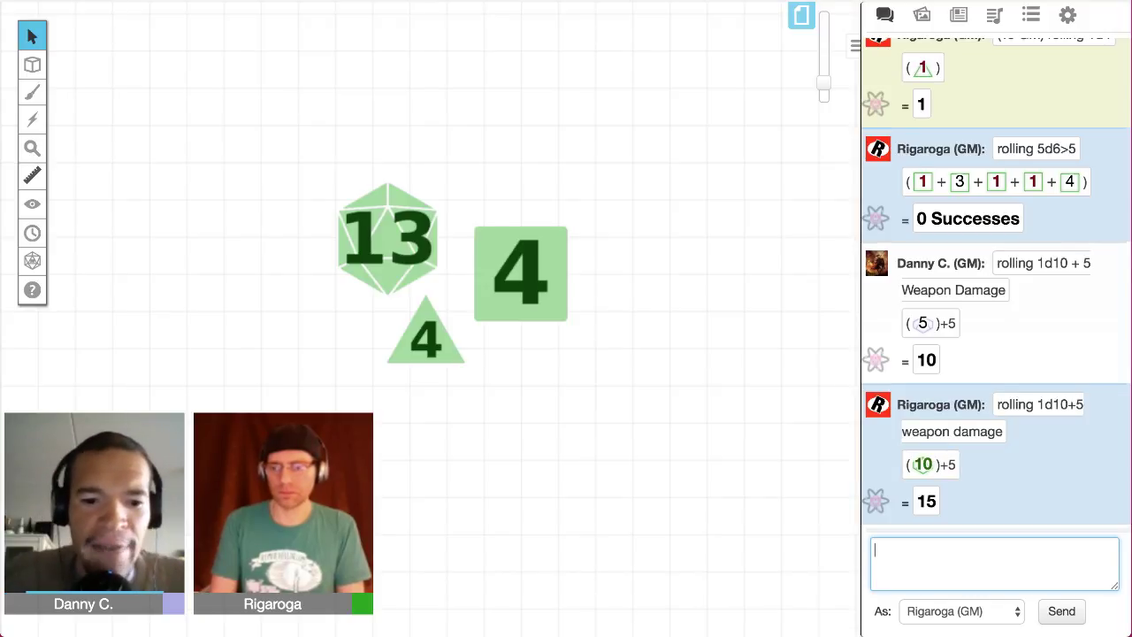
# Step: Compose the labelled damage roll /r 1d10 [fire damage] + 1d5 [poison damage] in the chat message box
pyautogui.write('/r')
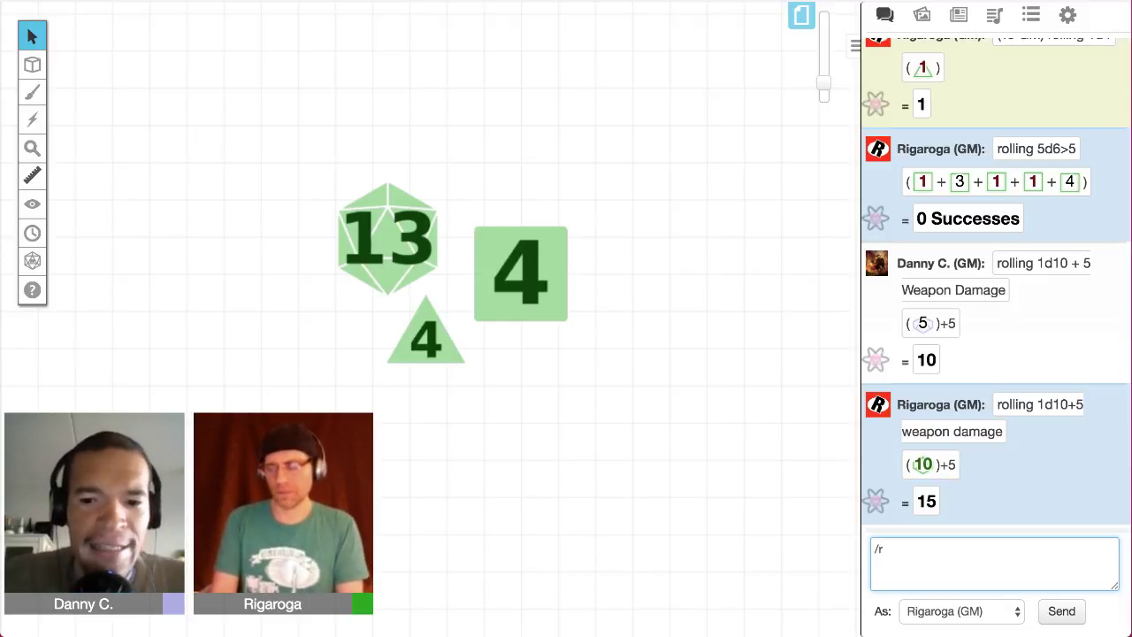
pyautogui.write(' 1d10 ')
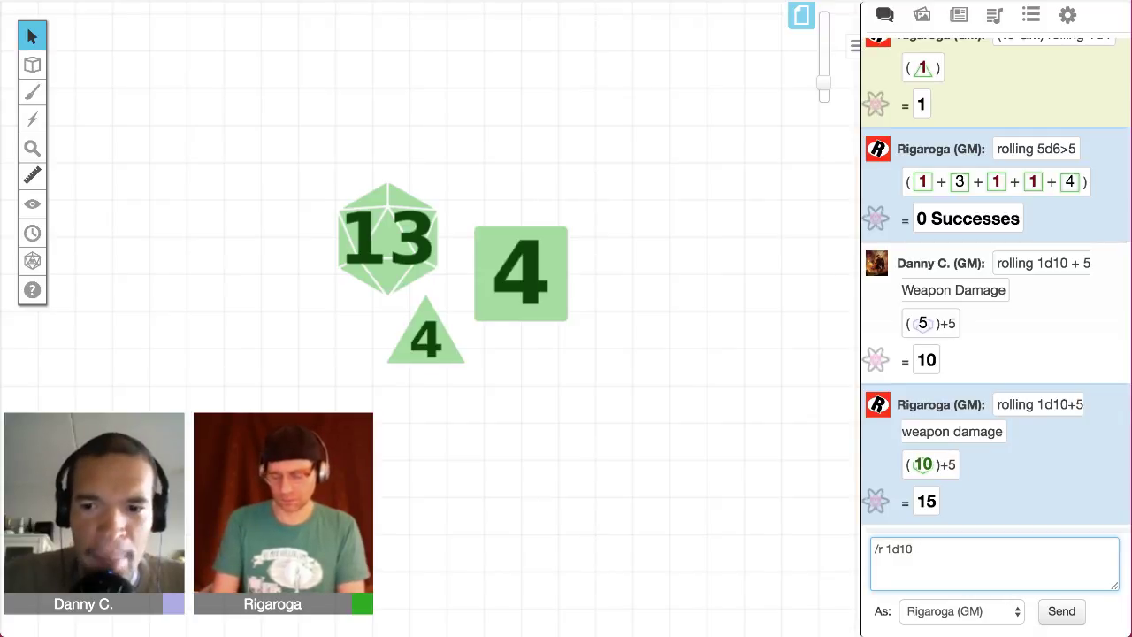
pyautogui.write('[')
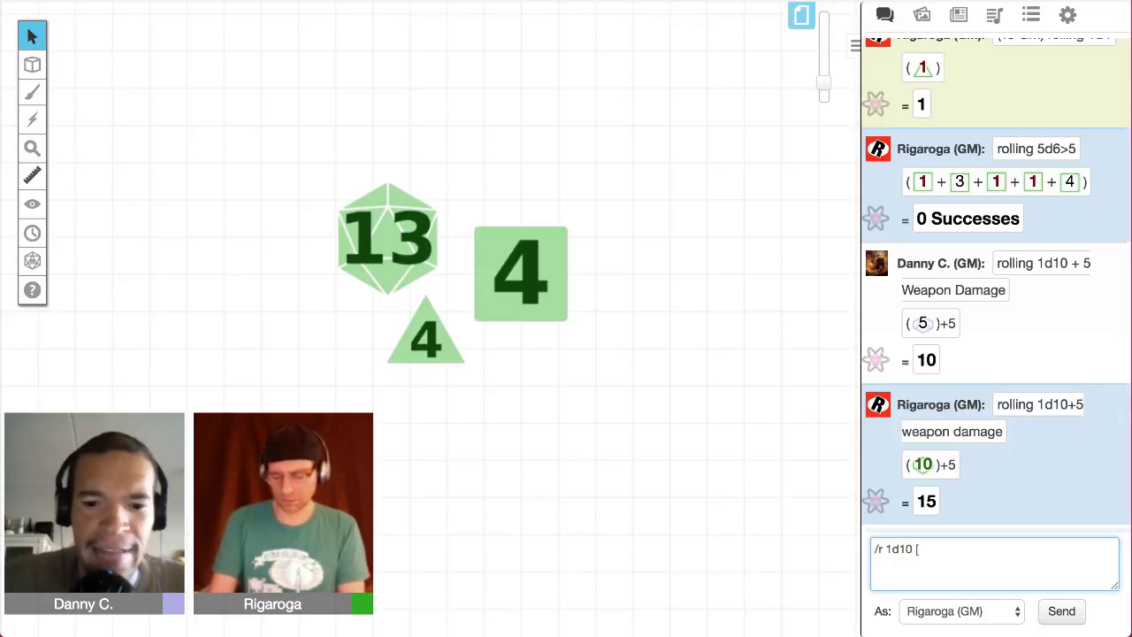
pyautogui.write('fire dama')
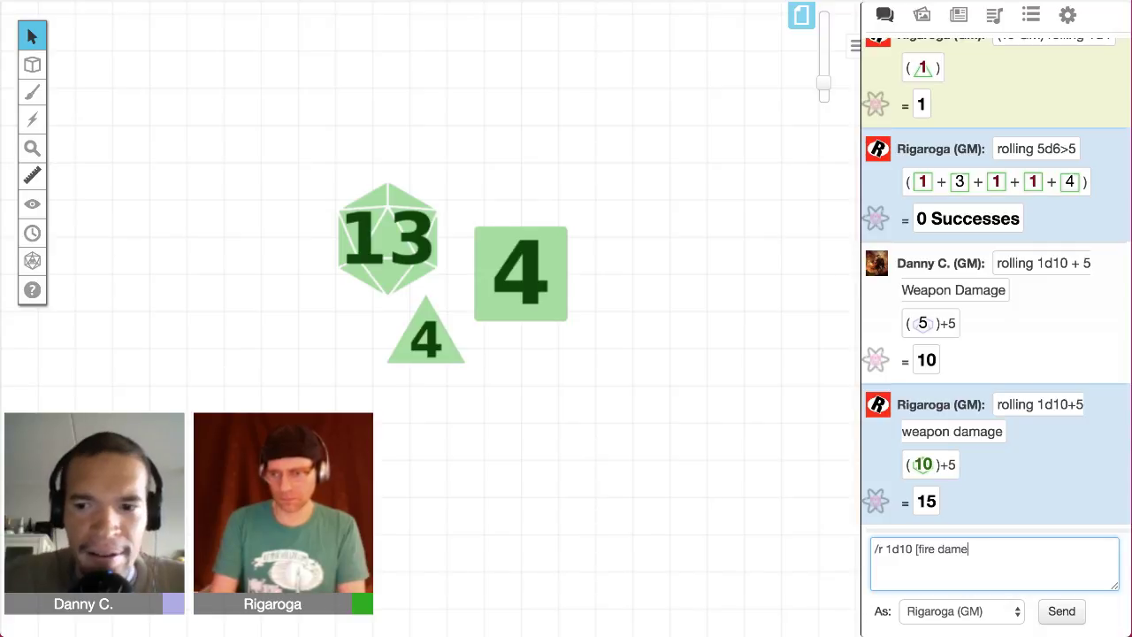
pyautogui.write('ge]')
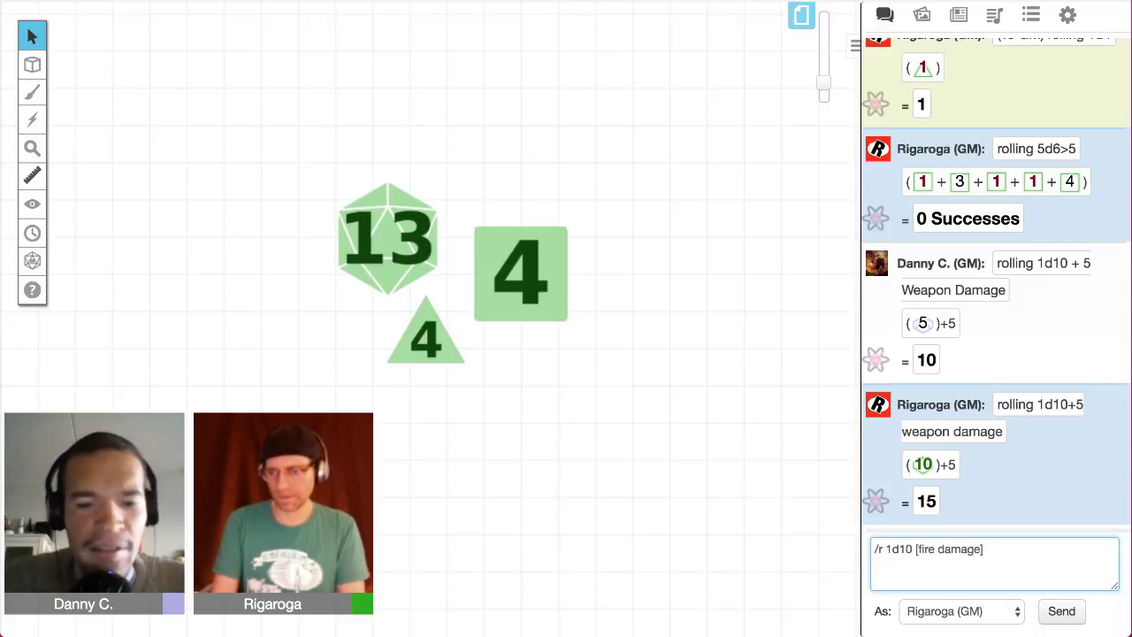
pyautogui.write(' + 1d5')
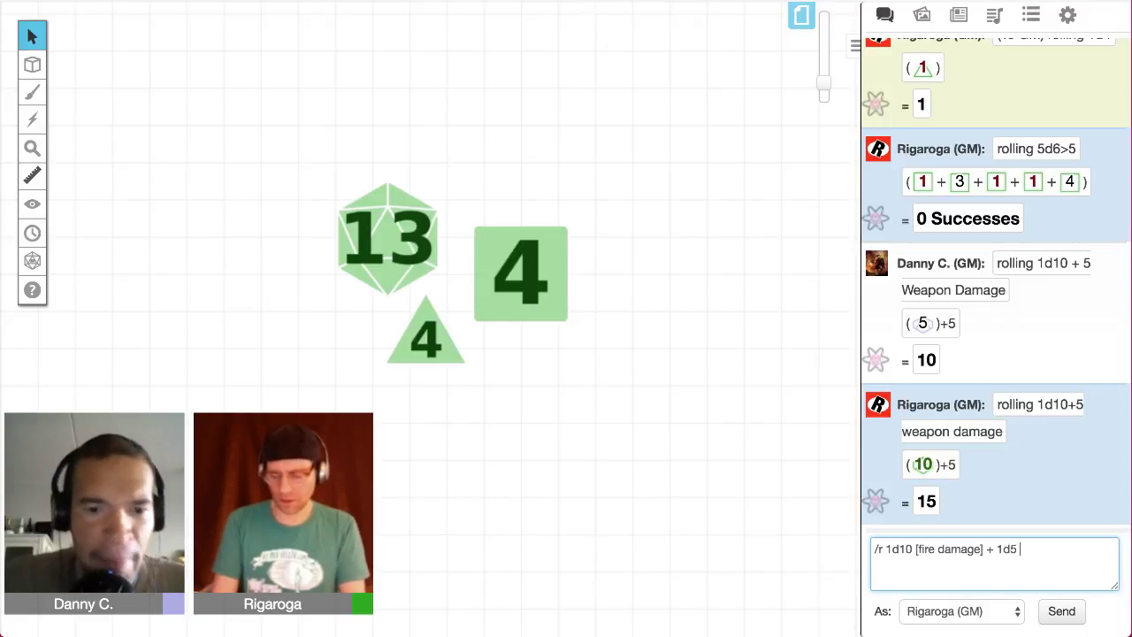
pyautogui.write(' [')
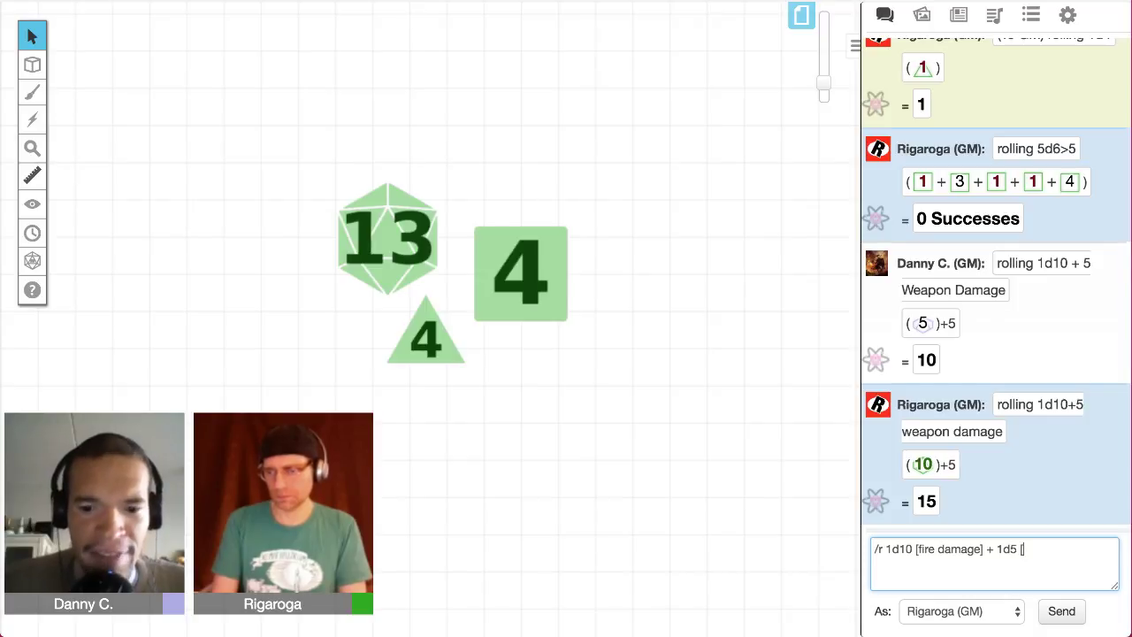
pyautogui.write('poison damage]')
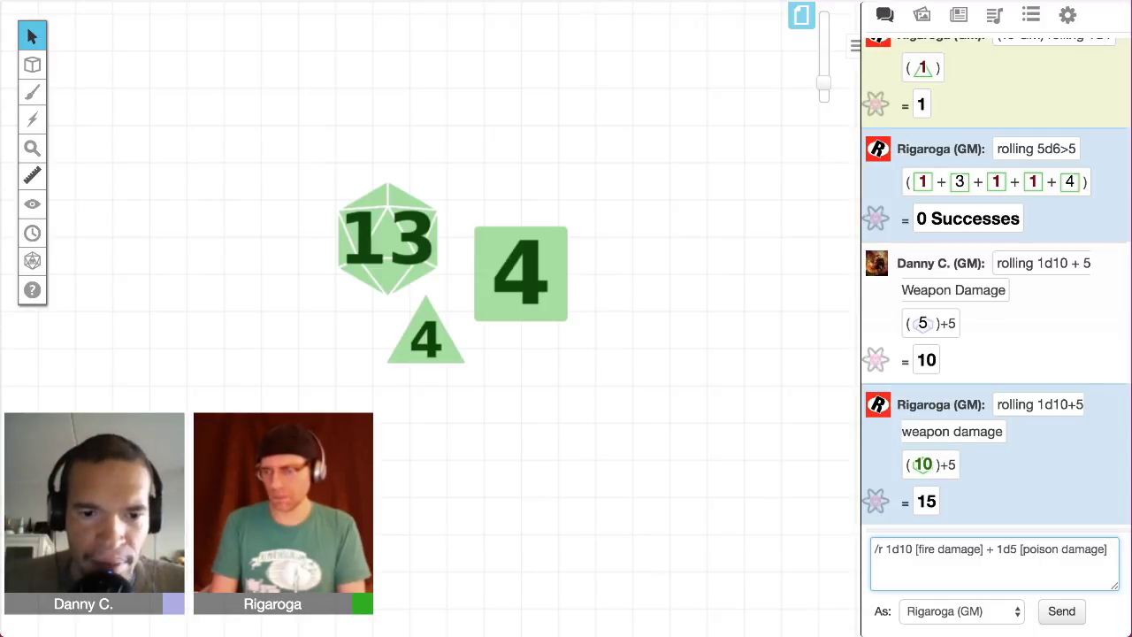
# Step: Remove the spaces before both labels and around the plus sign, and send the roll as /r 1d10[fire damage]+1d5[poison damage]
pyautogui.press('Left')
pyautogui.press('Left')
pyautogui.press('Left')
pyautogui.press('Left')
pyautogui.press('Left')
pyautogui.press('Left')
pyautogui.press('Left')
pyautogui.press('Left')
pyautogui.press('Left')
pyautogui.press('Left')
pyautogui.press('Left')
pyautogui.press('Left')
pyautogui.press('Left')
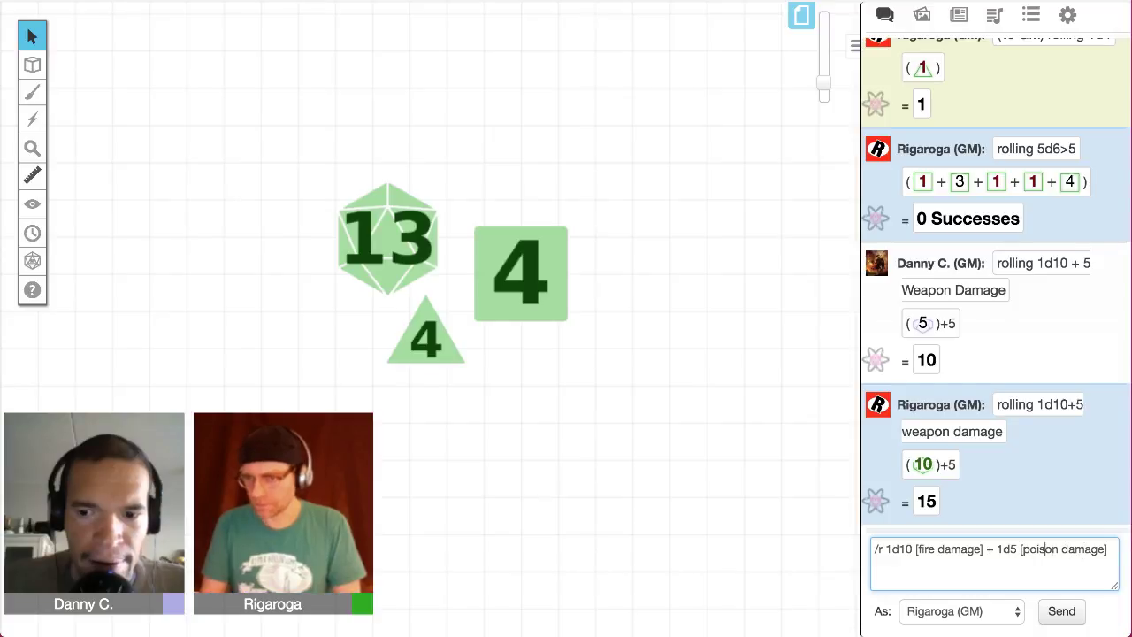
pyautogui.press('BackSpace')
pyautogui.press('Left')
pyautogui.press('Left')
pyautogui.press('Left')
pyautogui.press('Left')
pyautogui.press('Left')
pyautogui.press('Left')
pyautogui.press('Left')
pyautogui.press('Left')
pyautogui.press('Left')
pyautogui.press('Left')
pyautogui.press('Left')
pyautogui.press('Left')
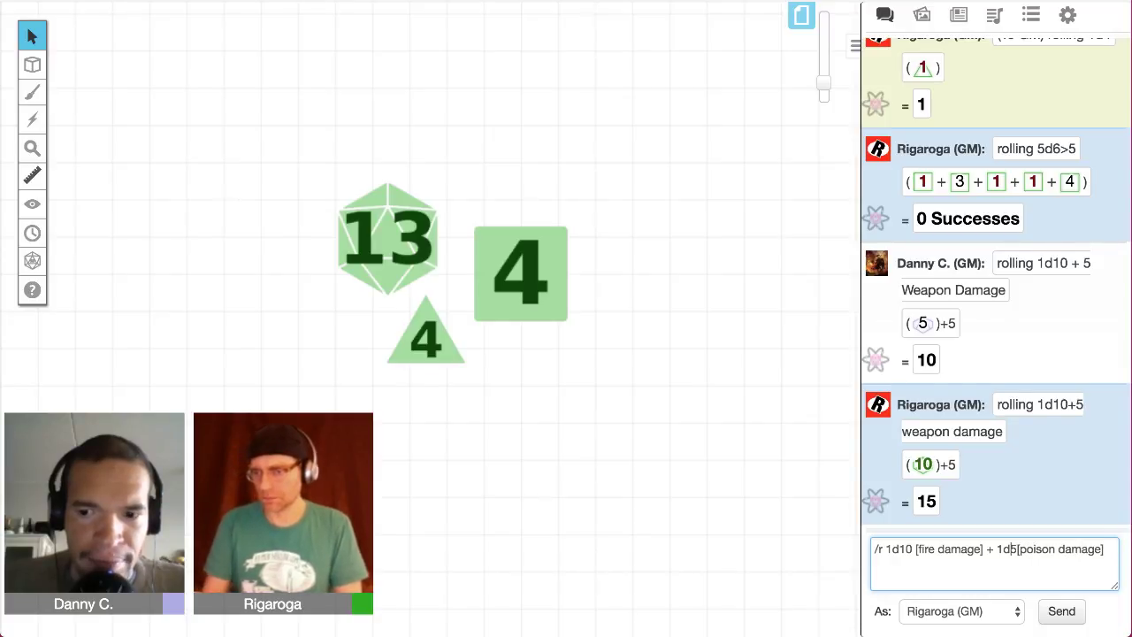
pyautogui.press('Left')
pyautogui.press('Left')
pyautogui.press('Left')
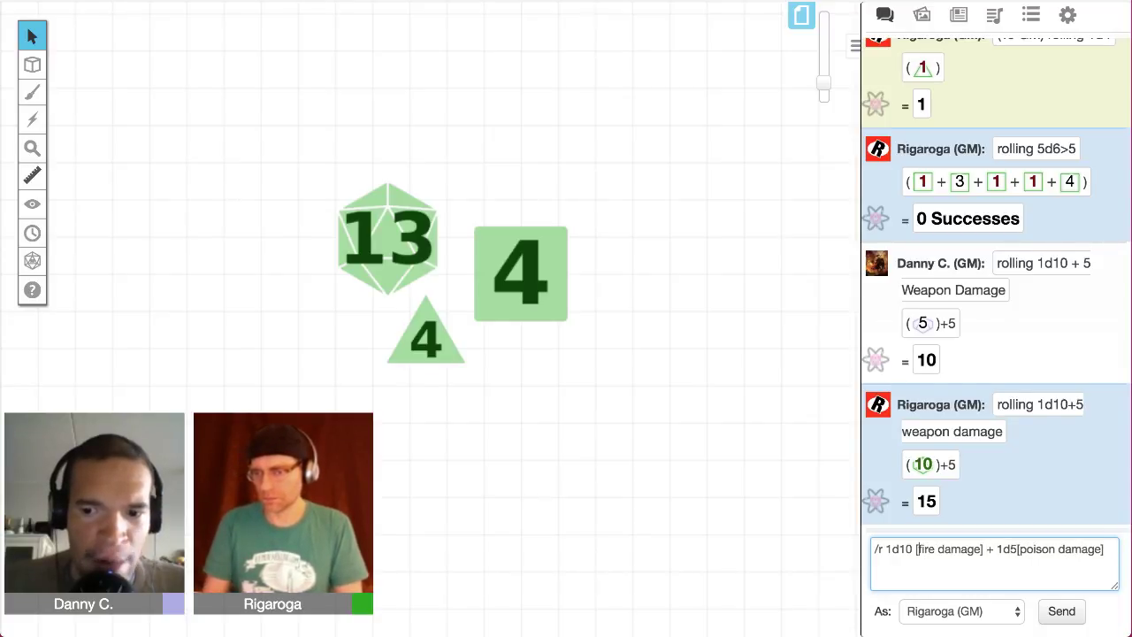
pyautogui.press('BackSpace')
pyautogui.press('Right')
pyautogui.press('Right')
pyautogui.press('Right')
pyautogui.press('Right')
pyautogui.press('Right')
pyautogui.press('Right')
pyautogui.press('Right')
pyautogui.press('Right')
pyautogui.press('Right')
pyautogui.press('Right')
pyautogui.press('Right')
pyautogui.press('Right')
pyautogui.press('Right')
pyautogui.press('Right')
pyautogui.press('BackSpace')
pyautogui.press('Right')
pyautogui.press('Delete')
pyautogui.press('Return')
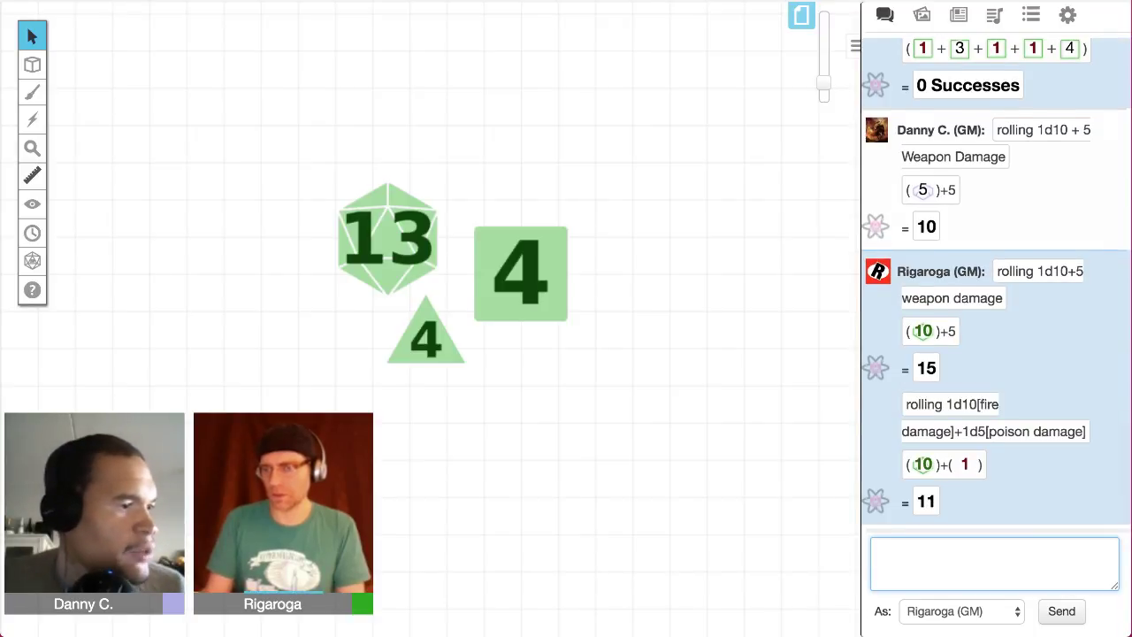
pyautogui.press('Up')
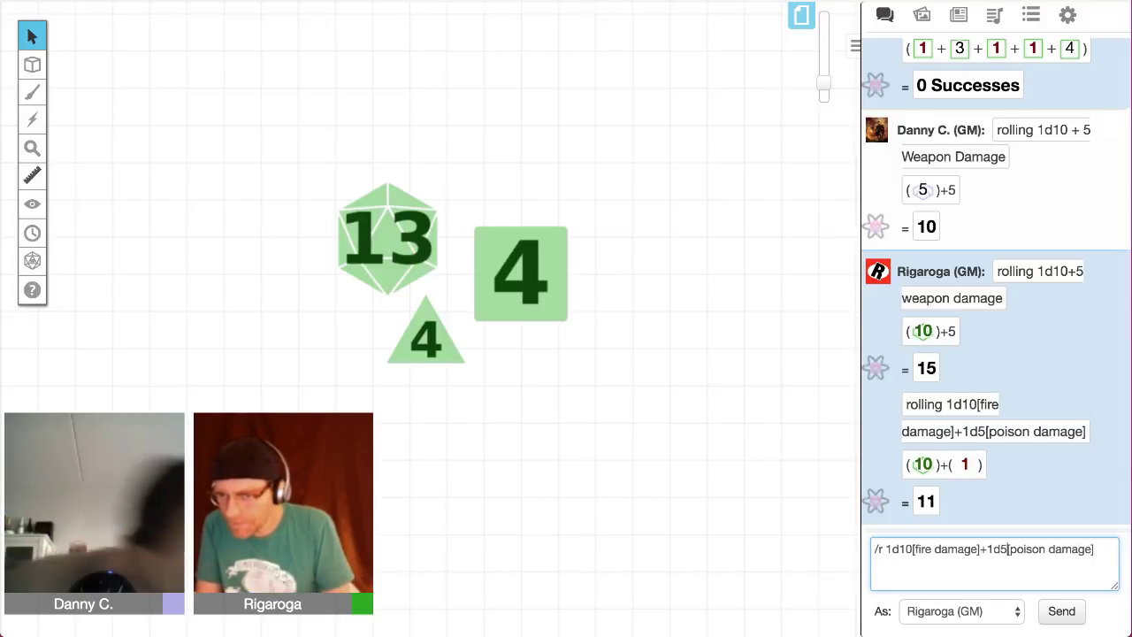
pyautogui.press('Right')
pyautogui.press('Left')
pyautogui.press('Left')
pyautogui.press('Left')
pyautogui.press('Left')
pyautogui.press('Left')
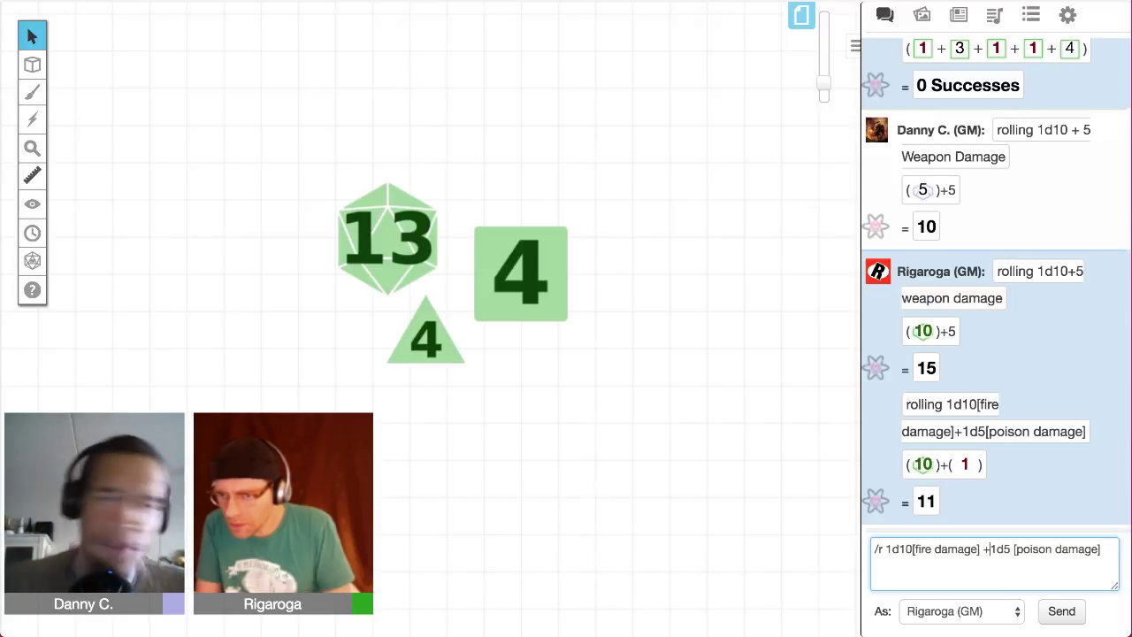
pyautogui.press('Right')
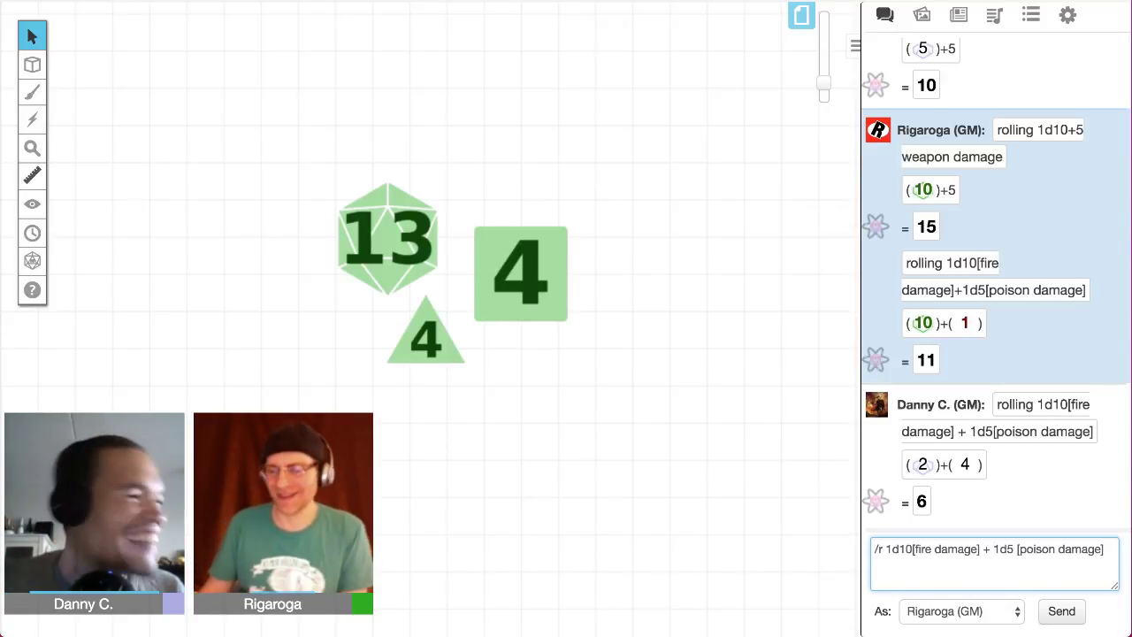
pyautogui.hotkey('ctrl', 'a')
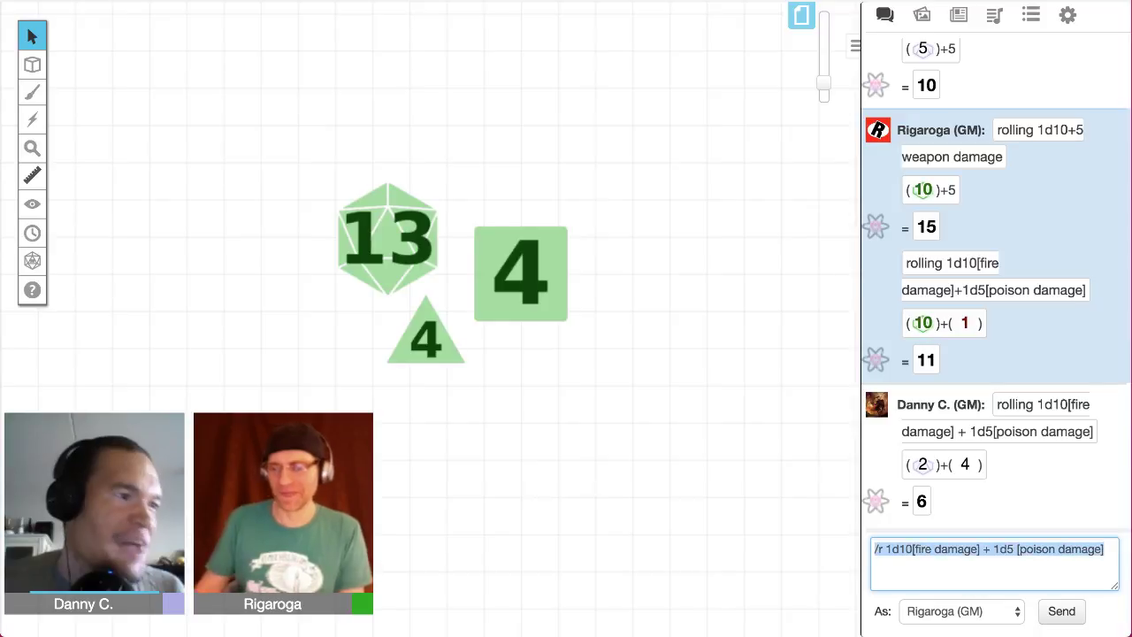
pyautogui.press('BackSpace')
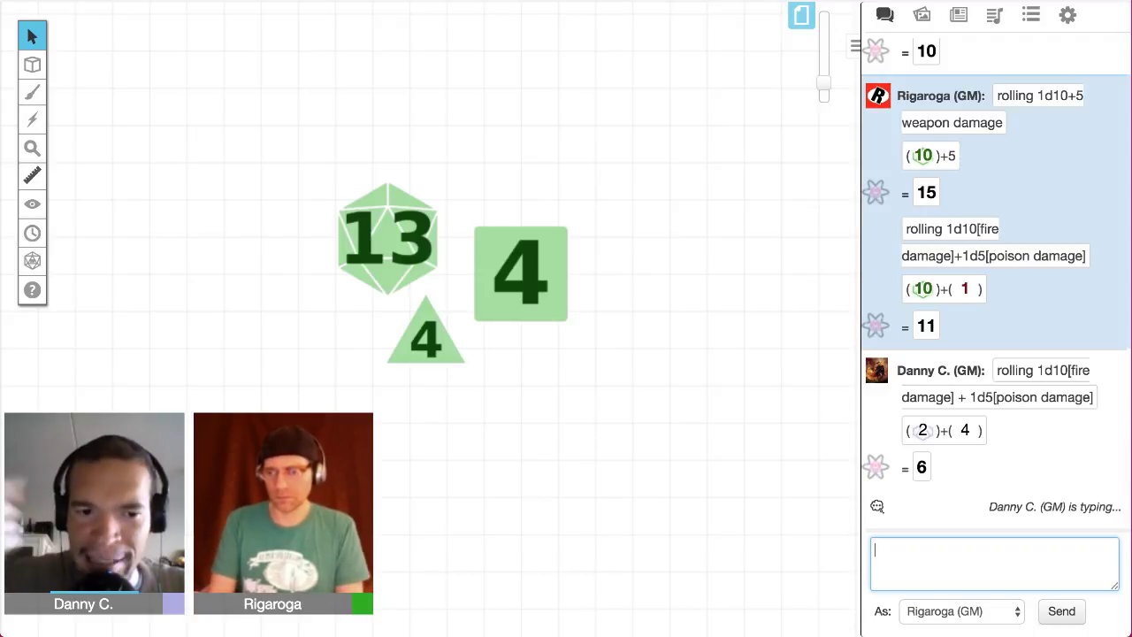
# Step: Send an inline roll of two ten-sided dice in chat with [[2d10]]
pyautogui.write('[[')
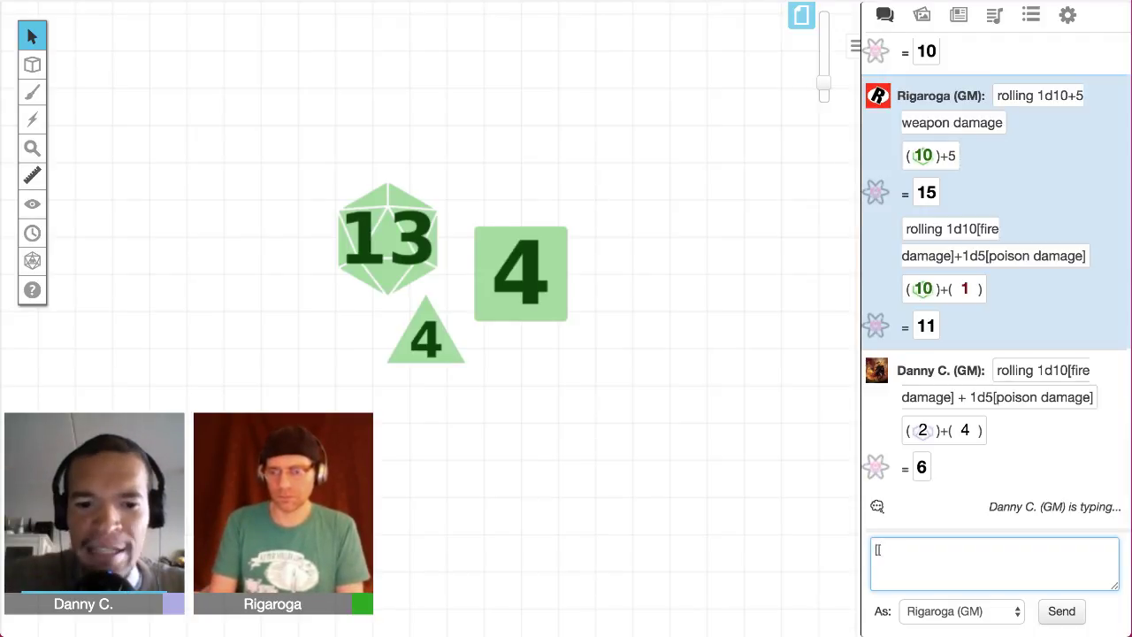
pyautogui.write('2d')
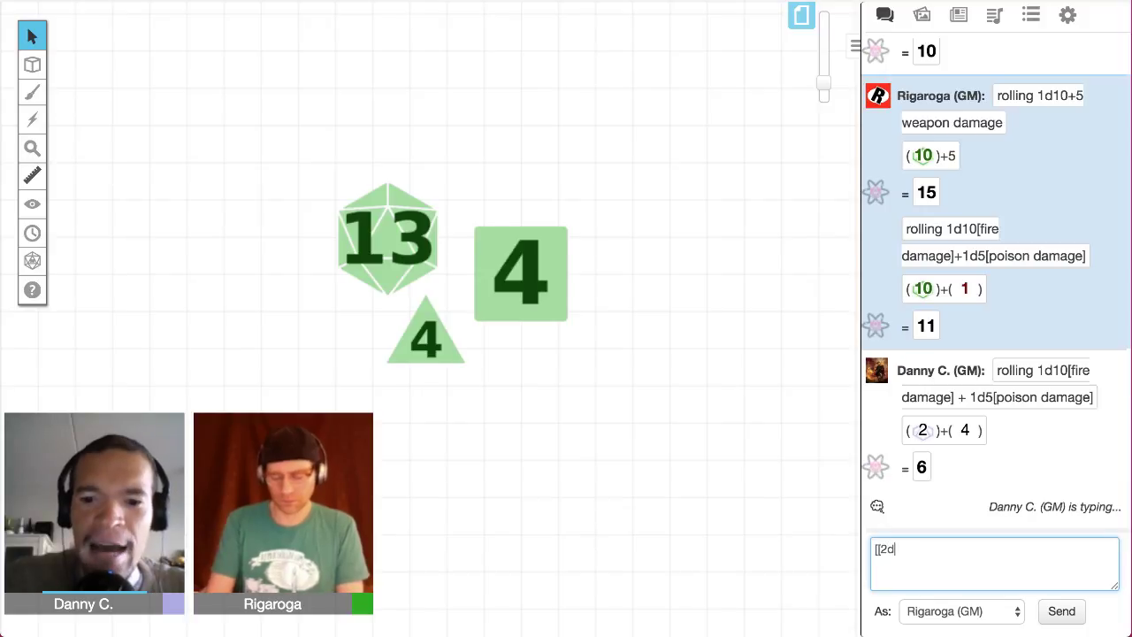
pyautogui.write('10]]')
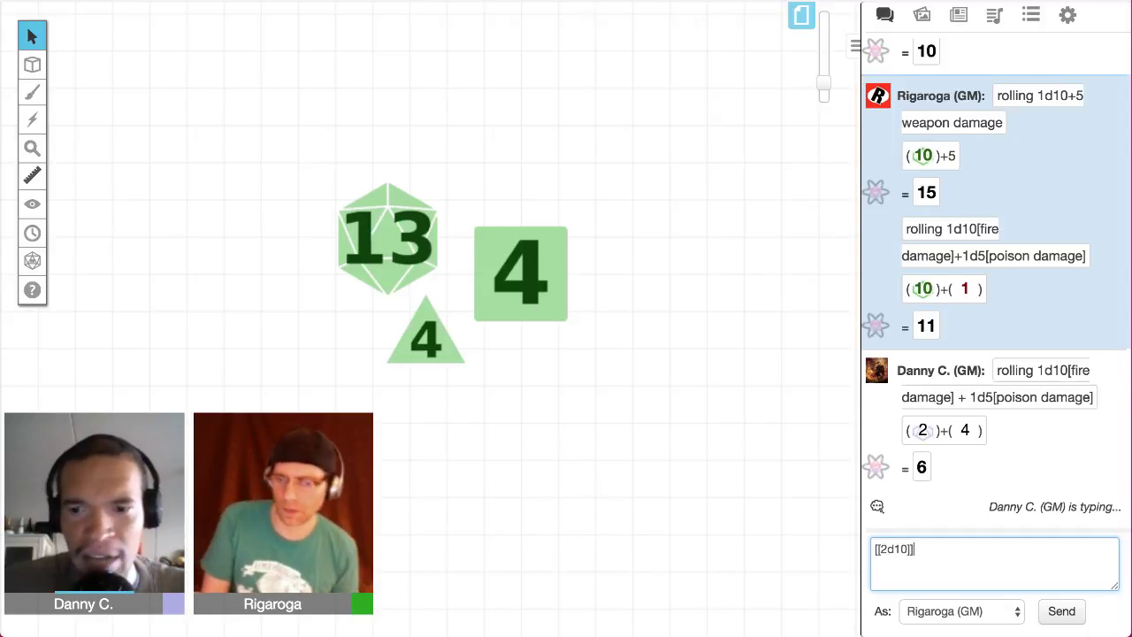
pyautogui.press('Return')
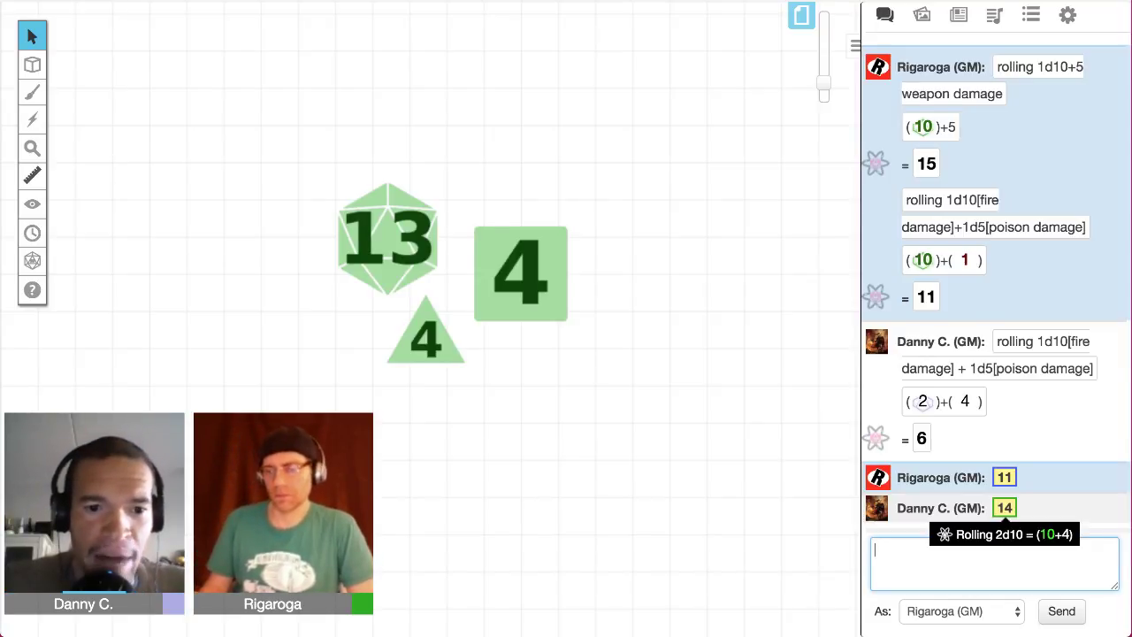
pyautogui.moveTo(1004, 478)
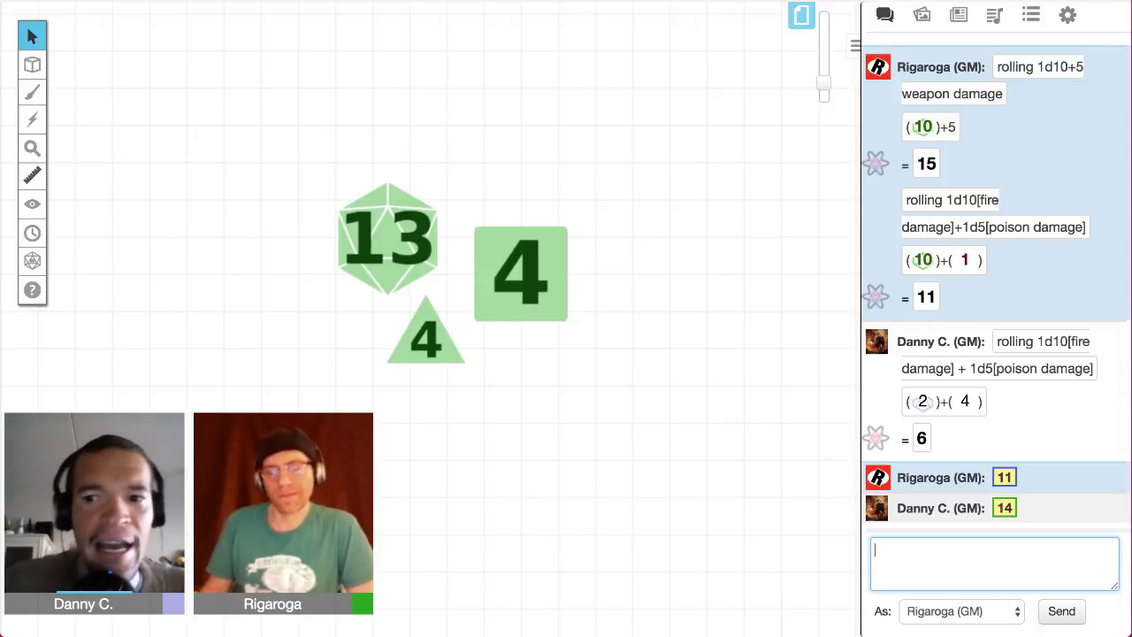
pyautogui.moveTo(1004, 507)
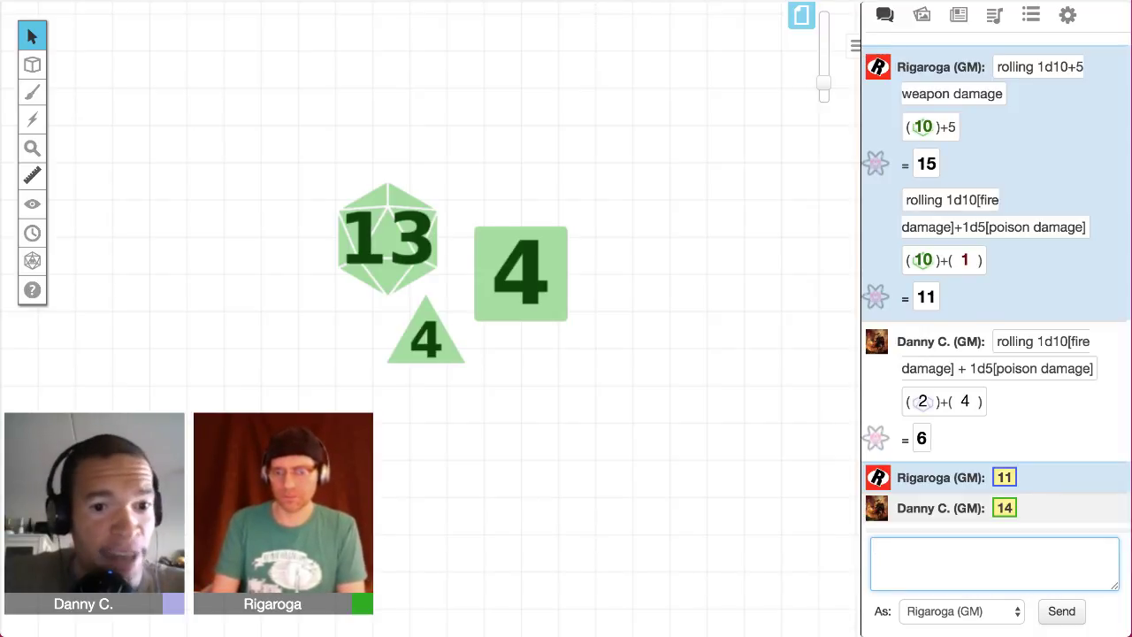
# Step: Send the emote /em cries in chat
pyautogui.write('/em')
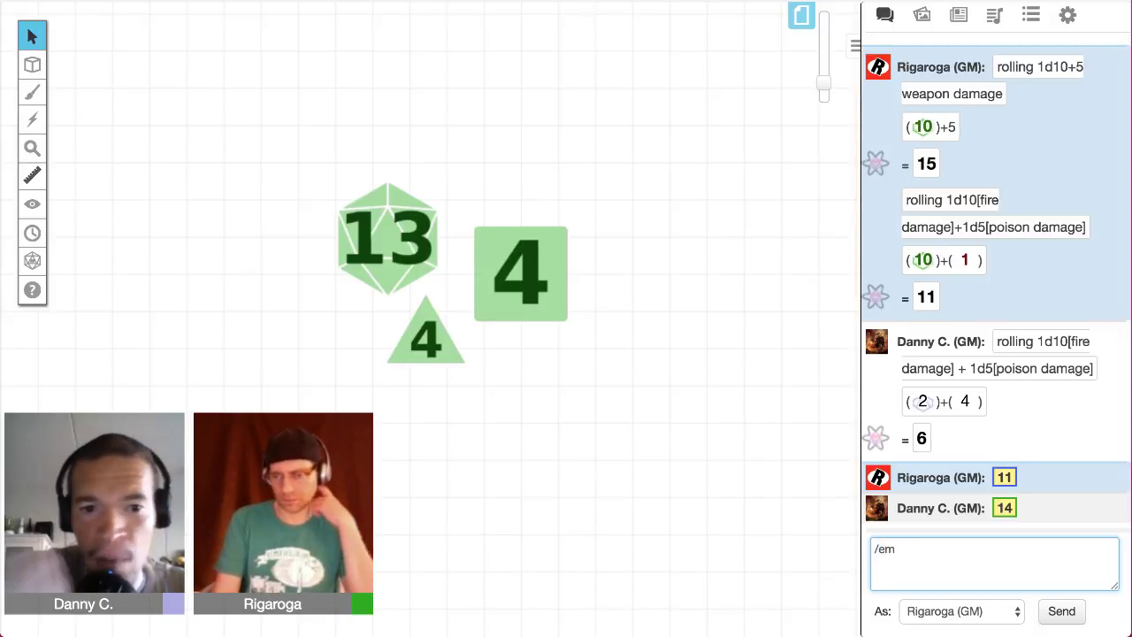
pyautogui.write(' cries')
pyautogui.press('Return')
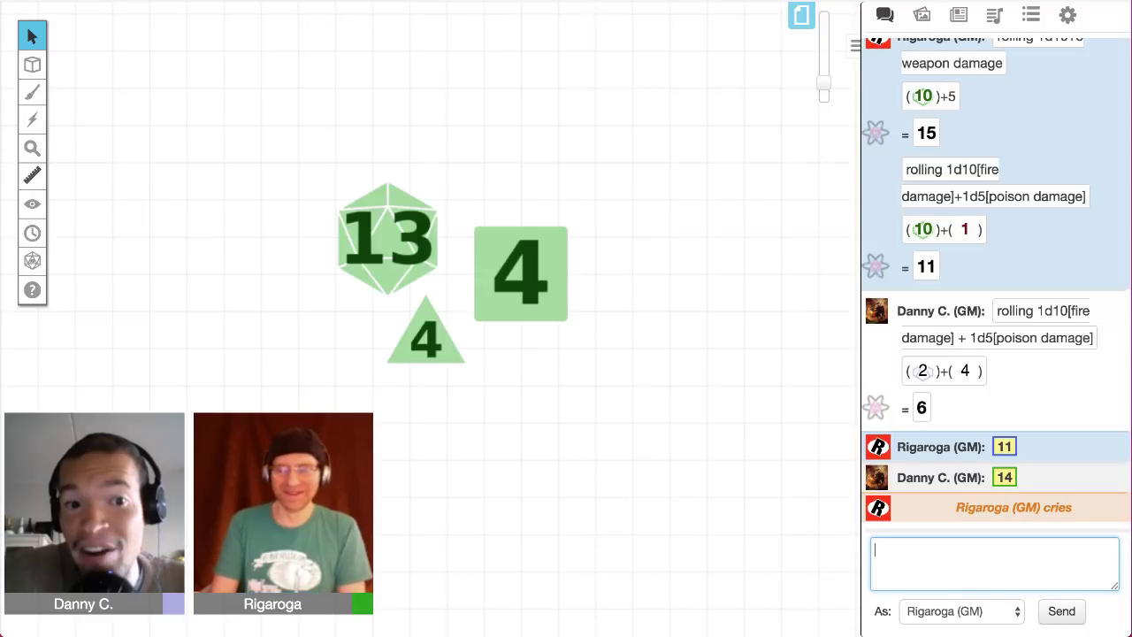
# Step: Send the emote /em cries for [[1d5]] hours in chat, with the number of hours as an inline roll
pyautogui.write('/em cries for [[1d5')
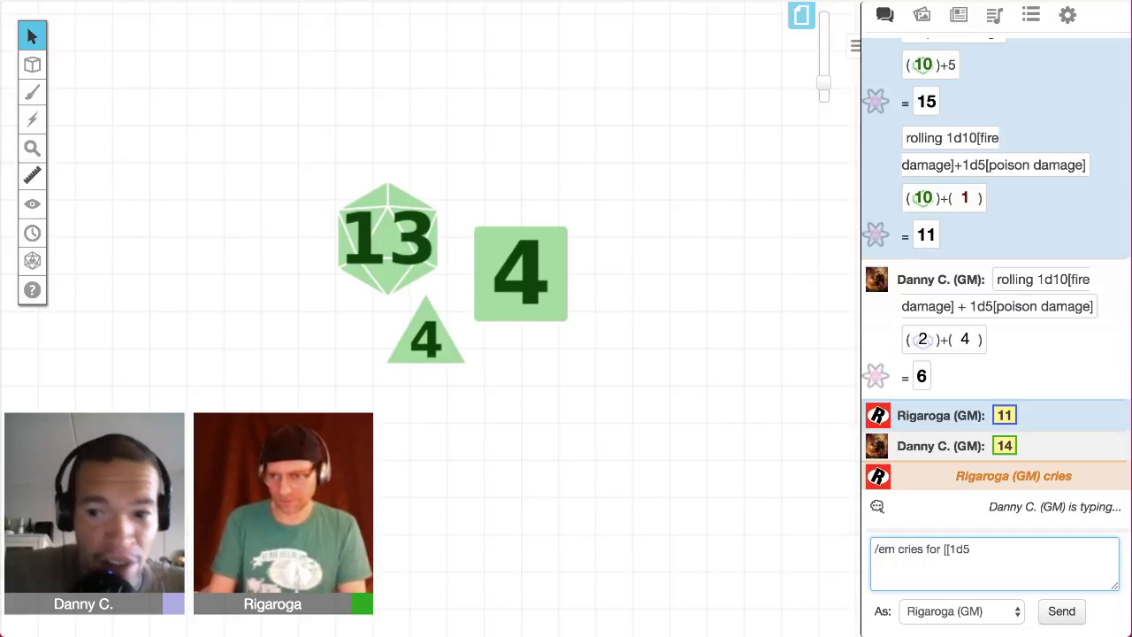
pyautogui.write(']] hours')
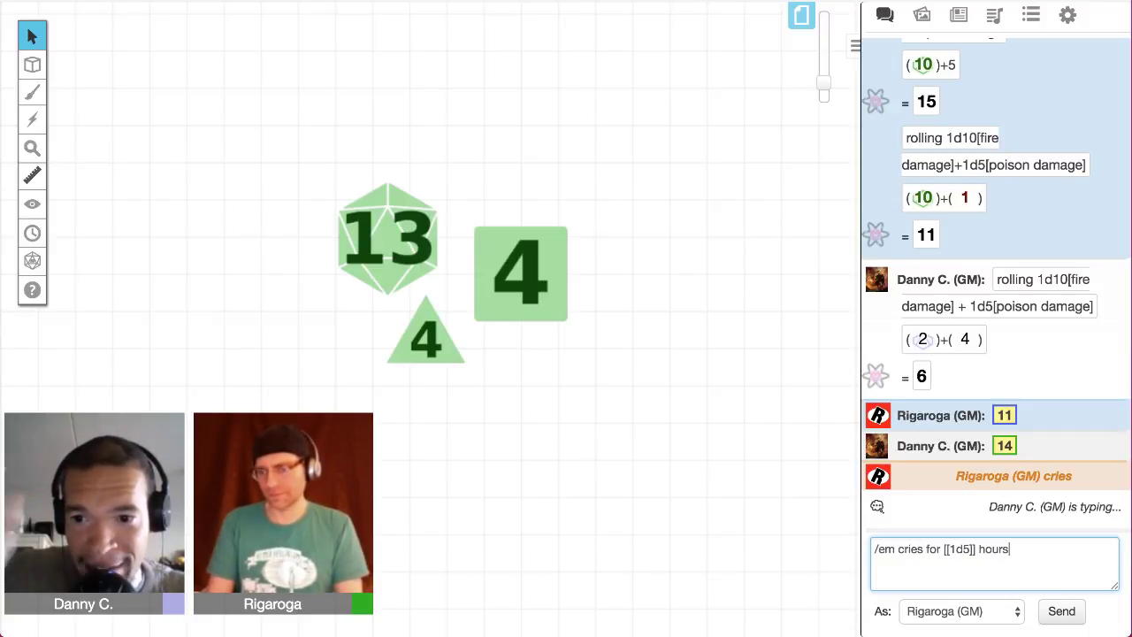
pyautogui.press('Return')
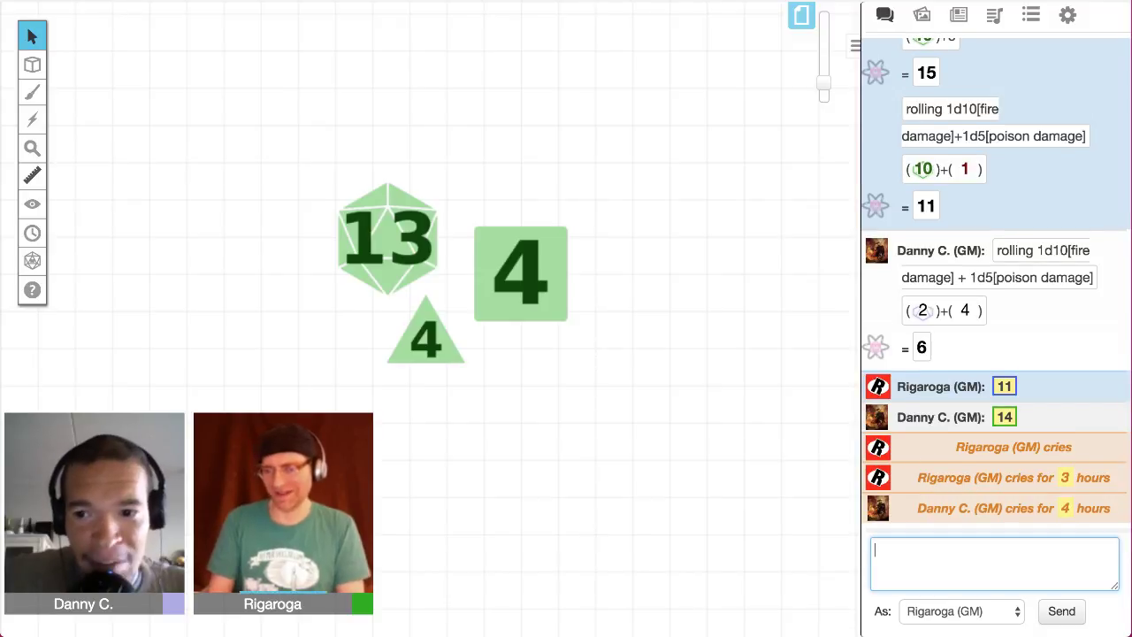
pyautogui.moveTo(1064, 478)
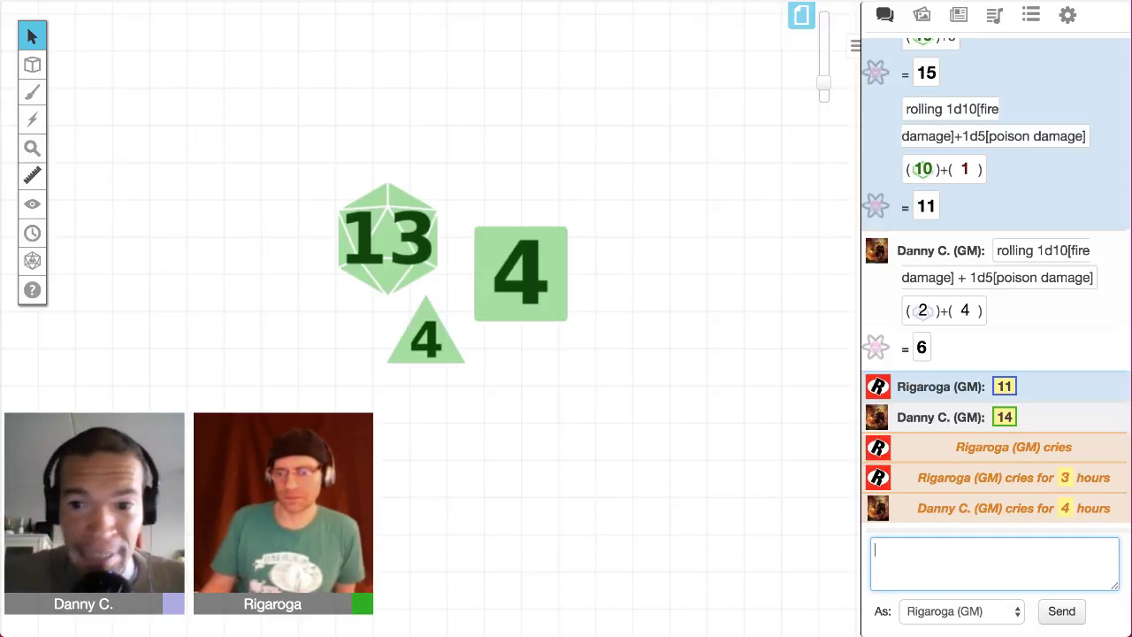
# Step: Whisper a message containing an inline roll to the GM with /w gm I want [[1d5]] boxes of loot
pyautogui.write('/w ')
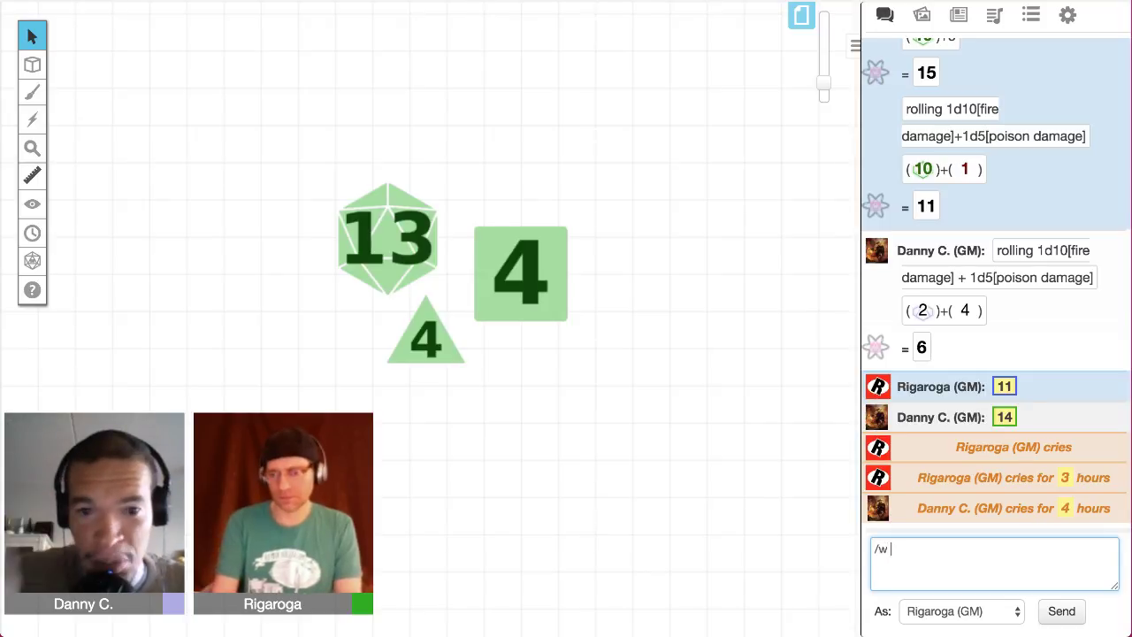
pyautogui.write('gm')
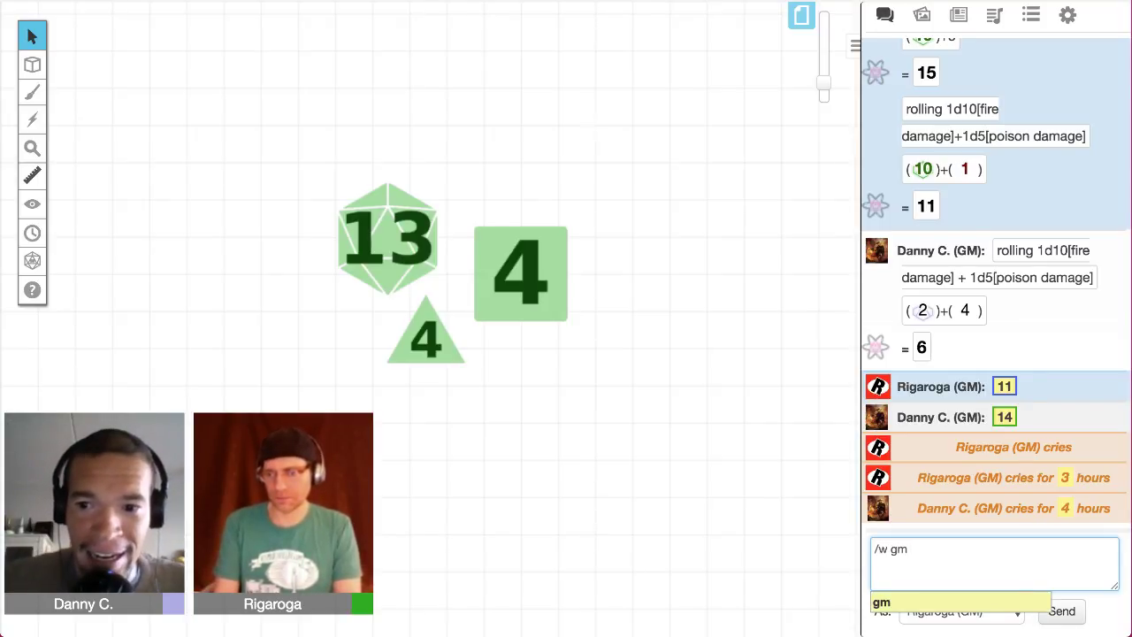
pyautogui.write(' I')
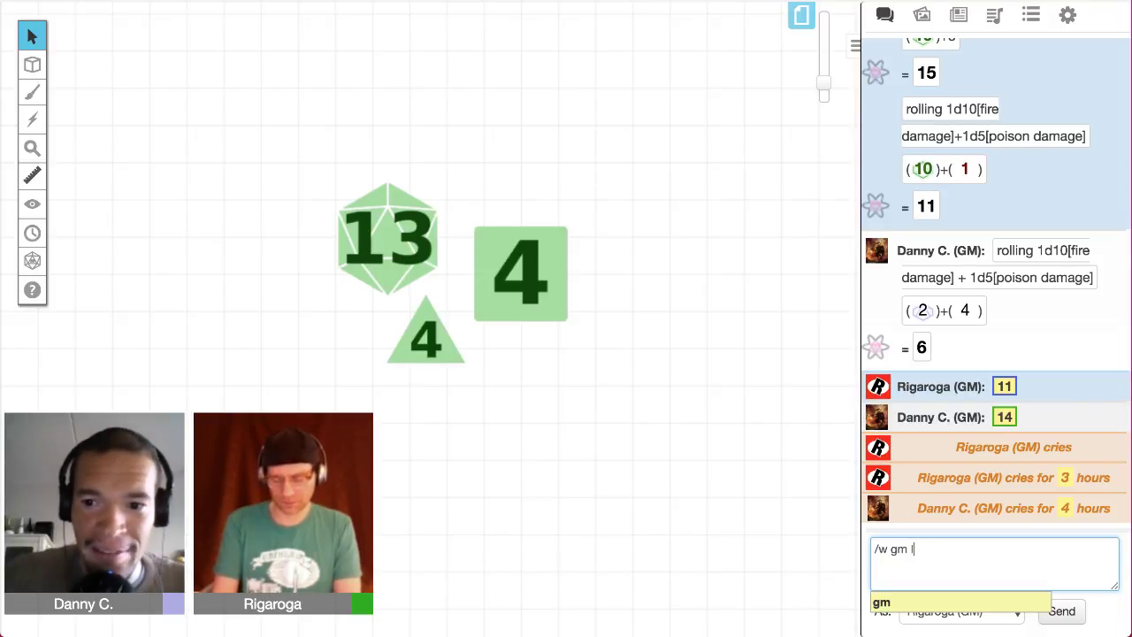
pyautogui.write(' want [[1d5')
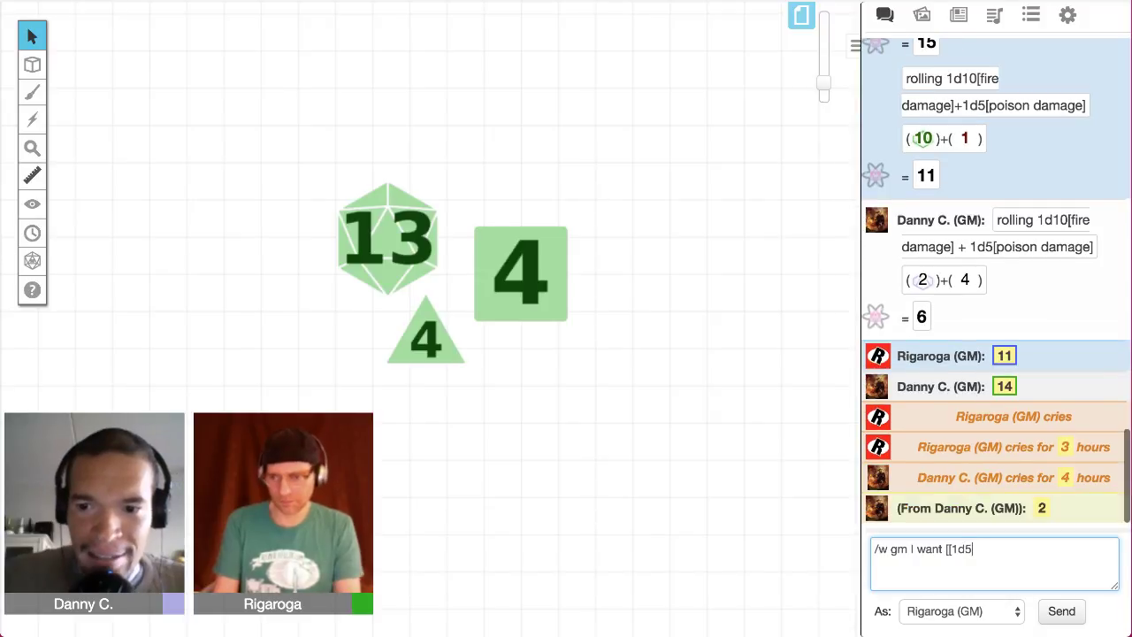
pyautogui.write(']] boxes of loot')
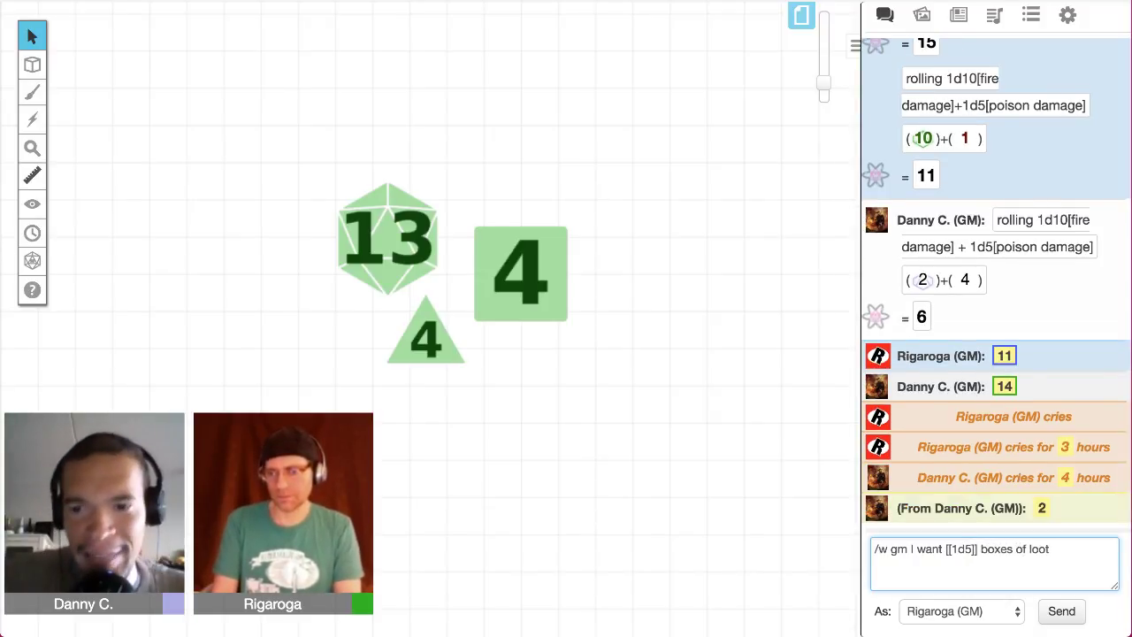
pyautogui.press('Return')
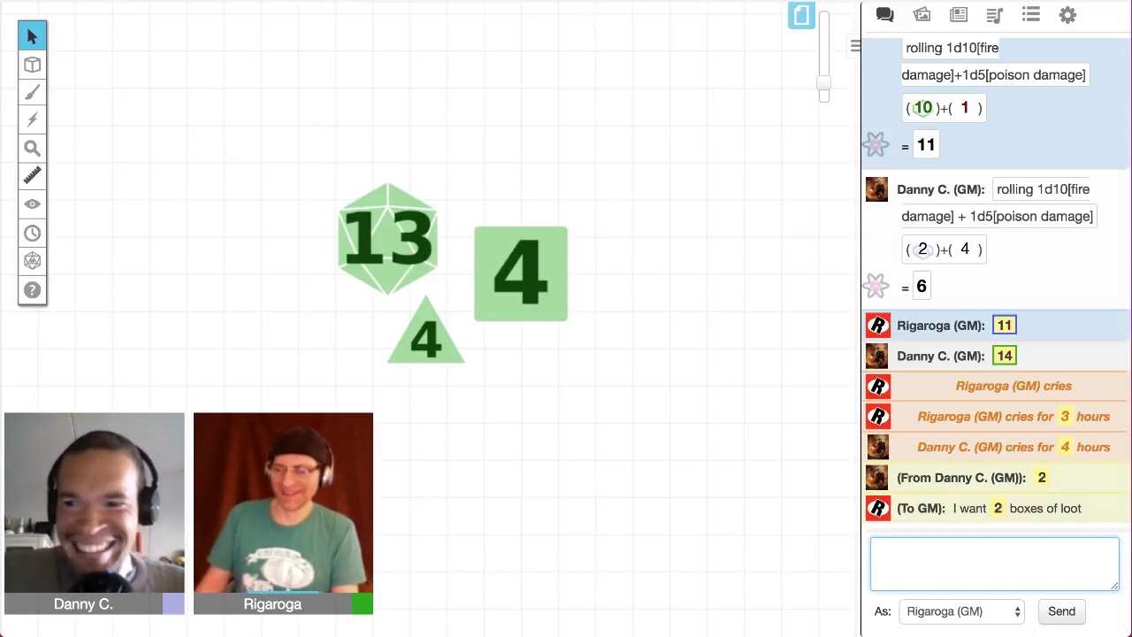
pyautogui.moveTo(997, 508)
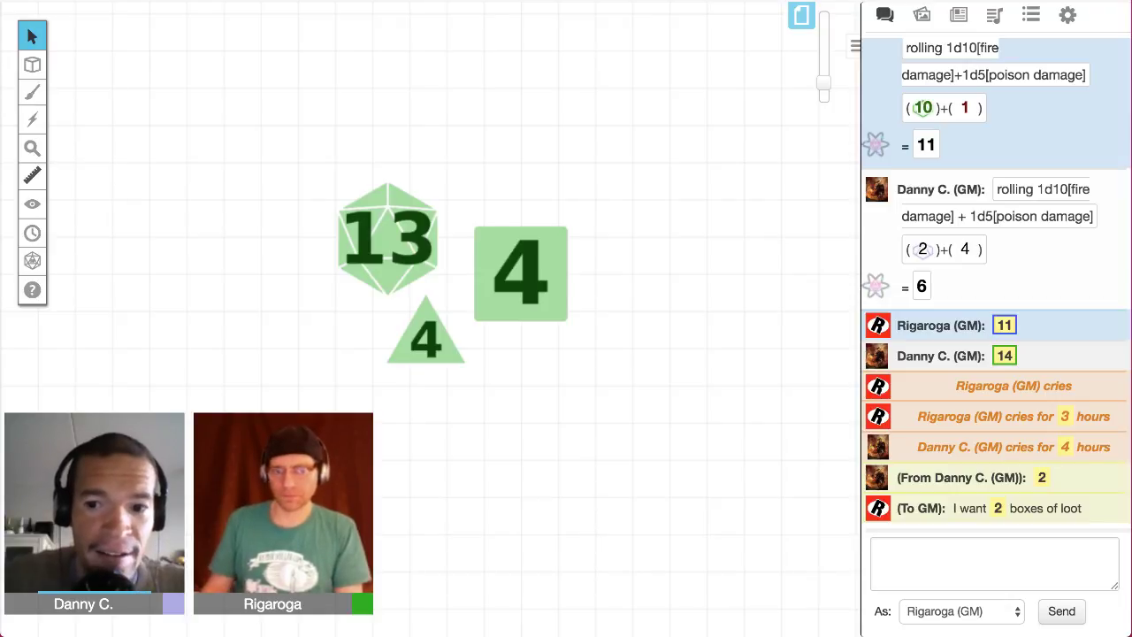
# Step: Send the chat roll /r [[1d5]]d10, using an inline roll to determine the number of ten-sided dice
pyautogui.click(994, 563)
pyautogui.write('/r 1d5')
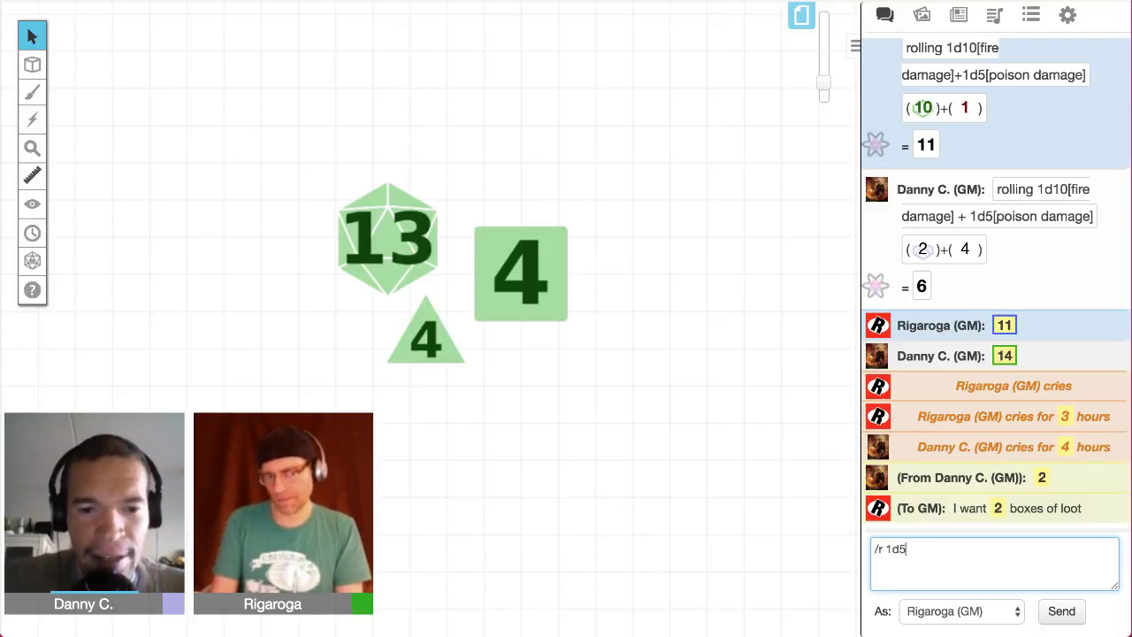
pyautogui.press('BackSpace')
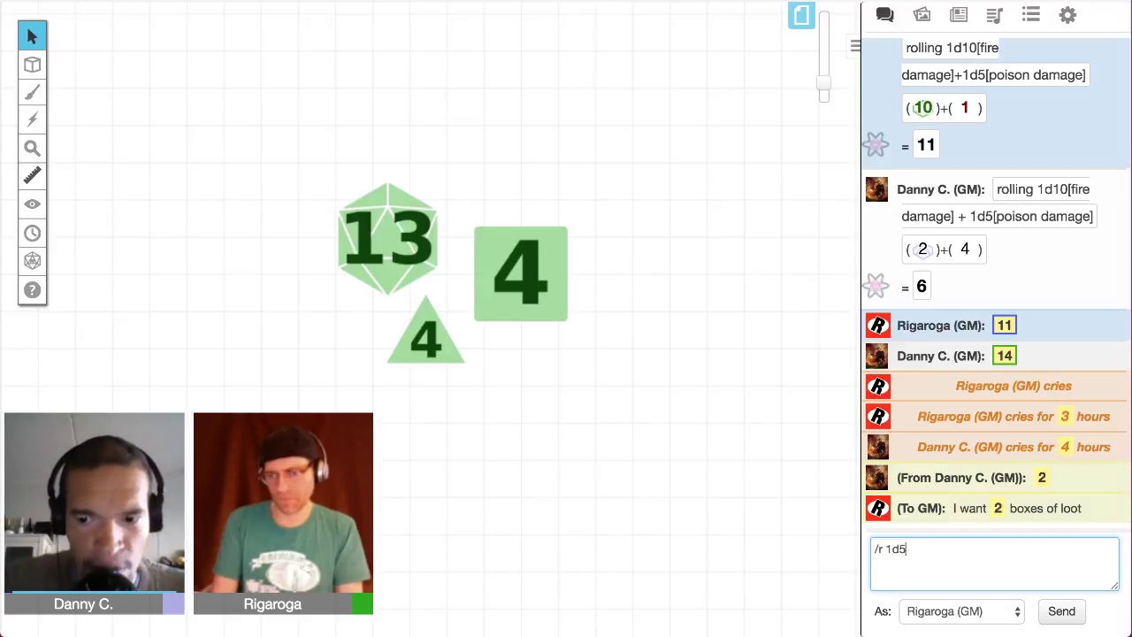
pyautogui.press('BackSpace')
pyautogui.press('BackSpace')
pyautogui.write('[[')
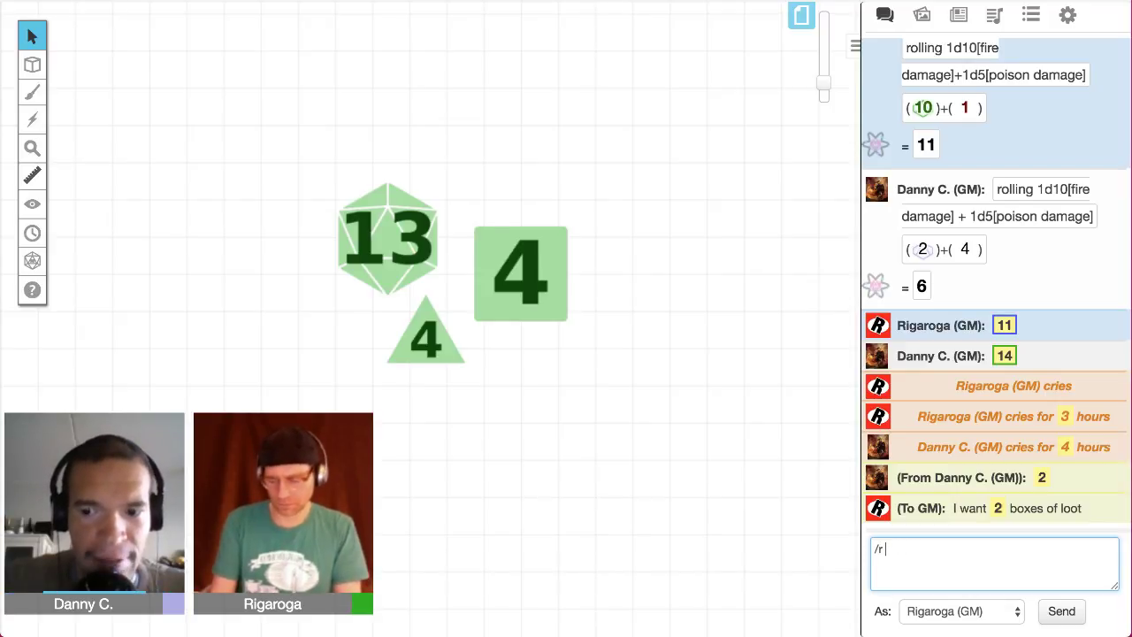
pyautogui.write('1d5]]')
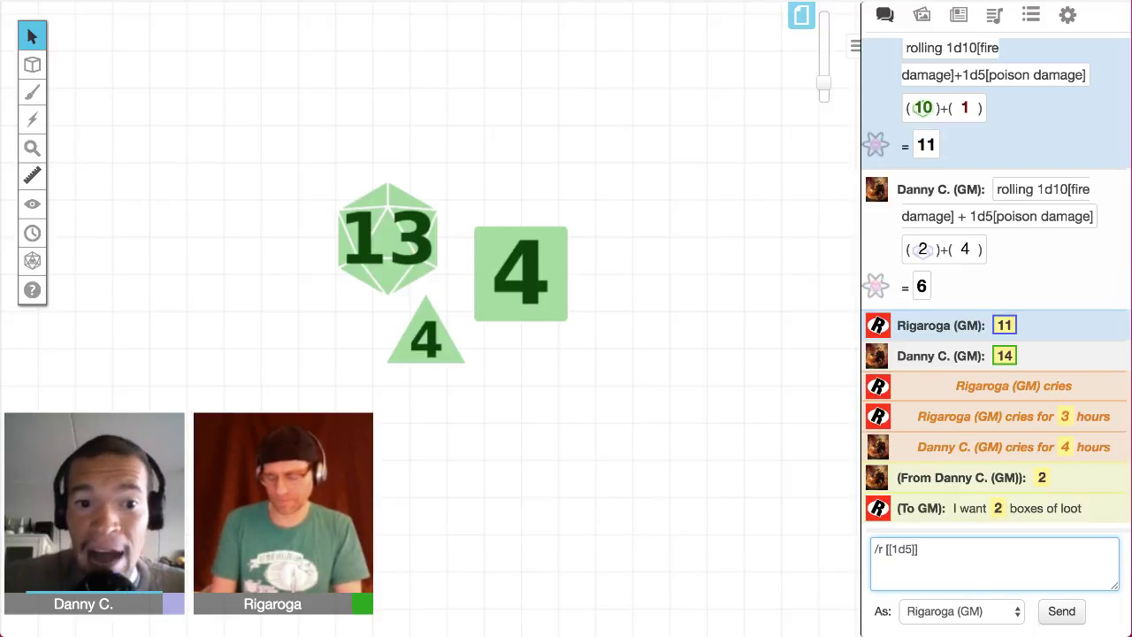
pyautogui.write('d10')
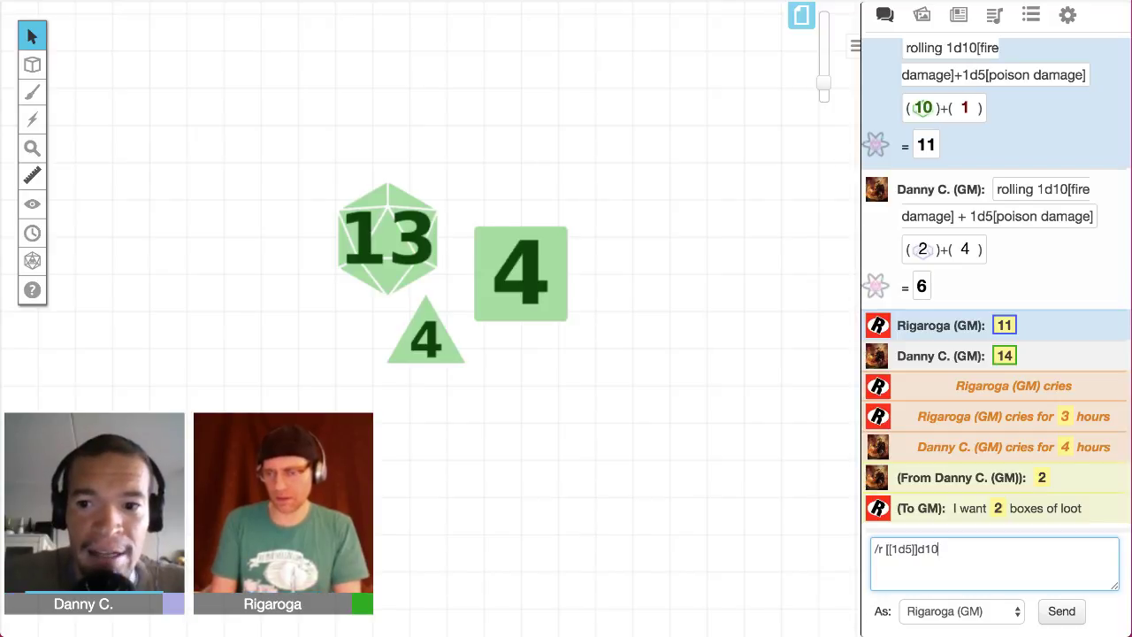
pyautogui.press('Return')
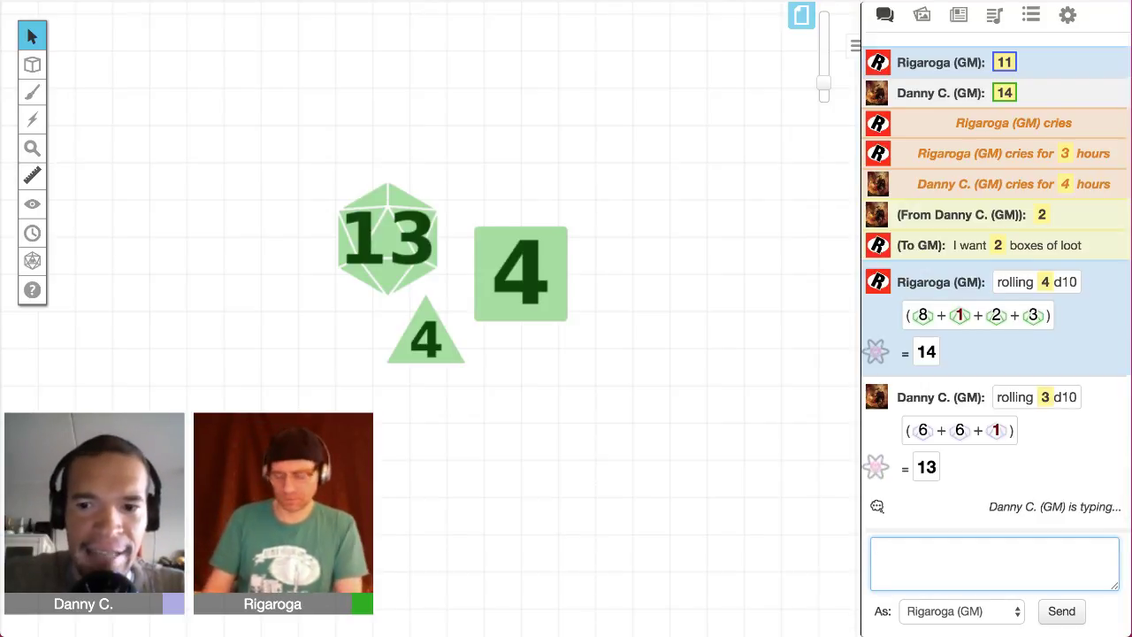
pyautogui.write('/r [[3d6]]d')
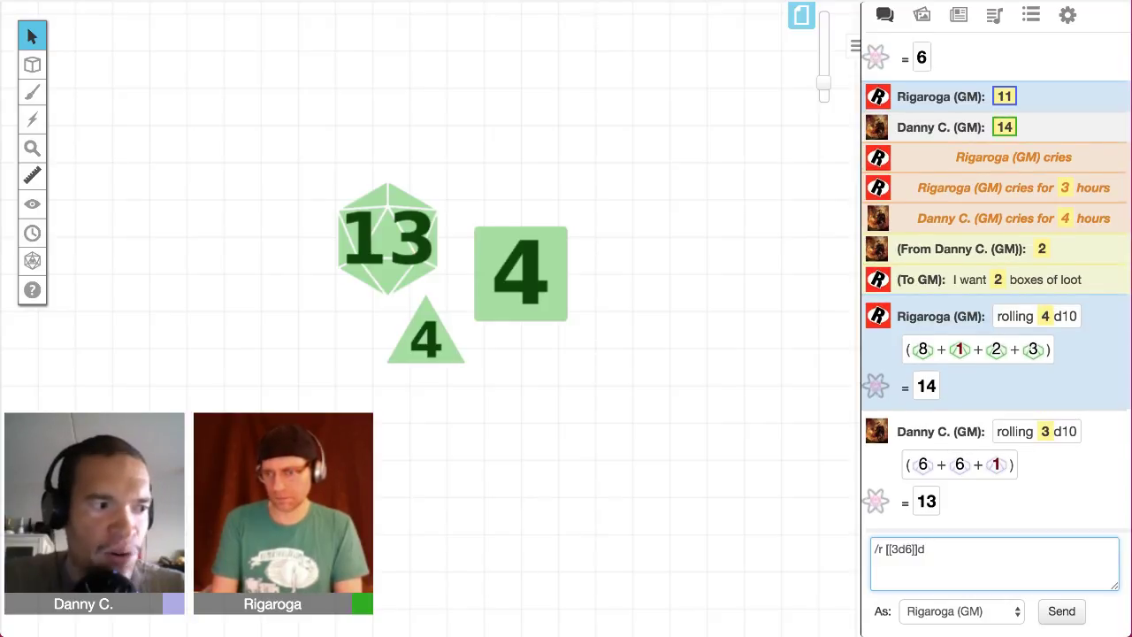
pyautogui.press('BackSpace')
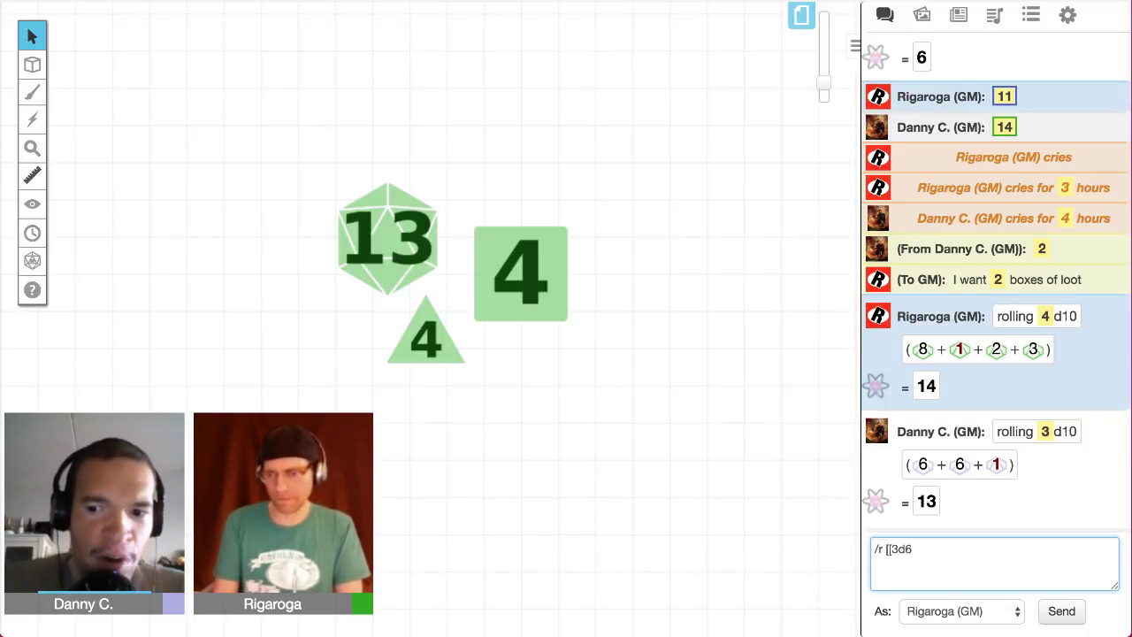
pyautogui.write('+')
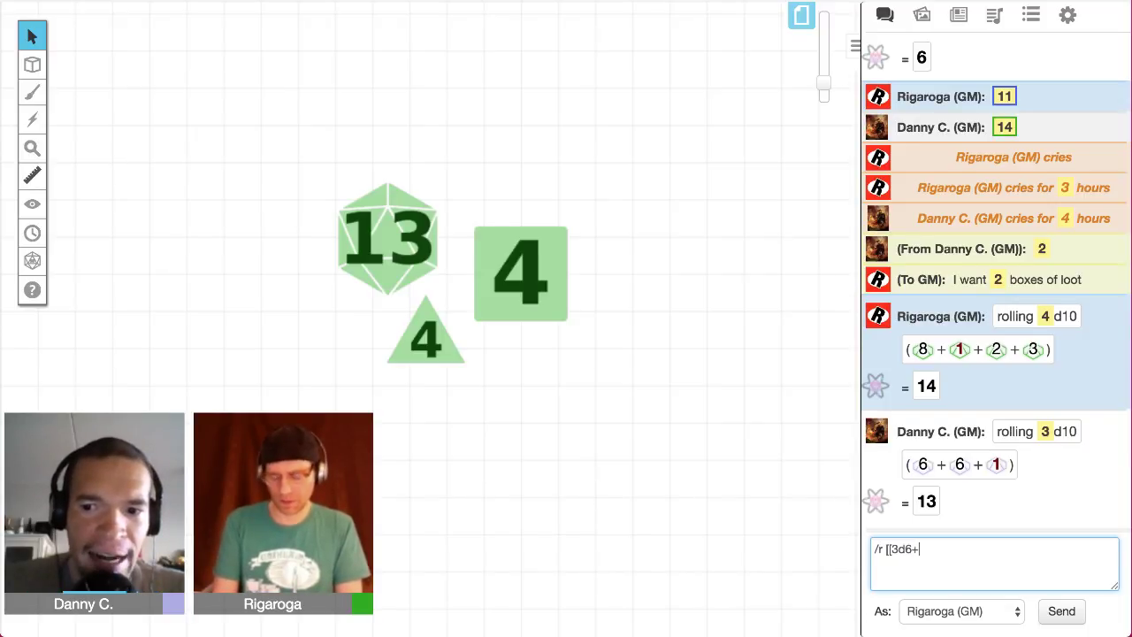
pyautogui.write('2d10')
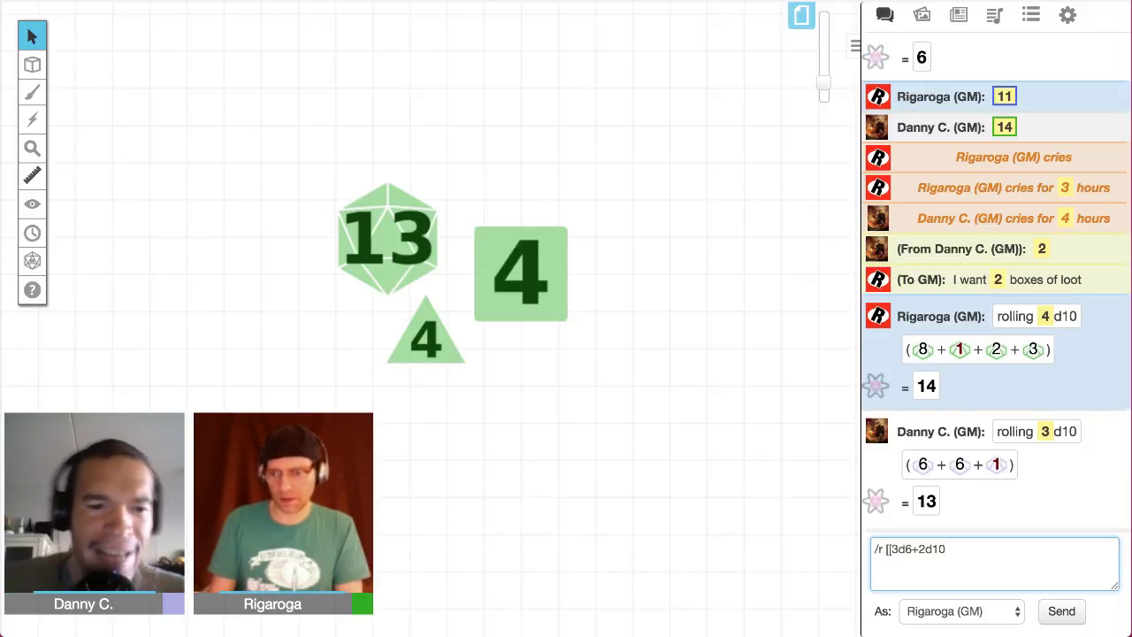
pyautogui.press('BackSpace')
pyautogui.press('BackSpace')
pyautogui.press('BackSpace')
pyautogui.press('BackSpace')
pyautogui.press('BackSpace')
pyautogui.press('BackSpace')
pyautogui.press('BackSpace')
pyautogui.press('BackSpace')
pyautogui.press('BackSpace')
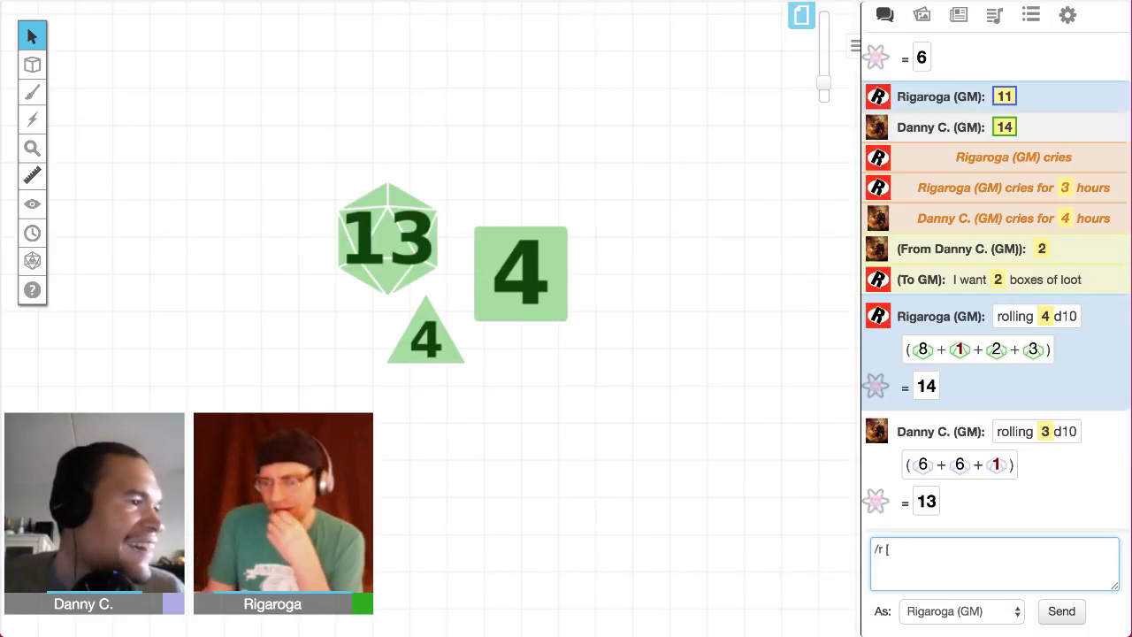
pyautogui.press('BackSpace')
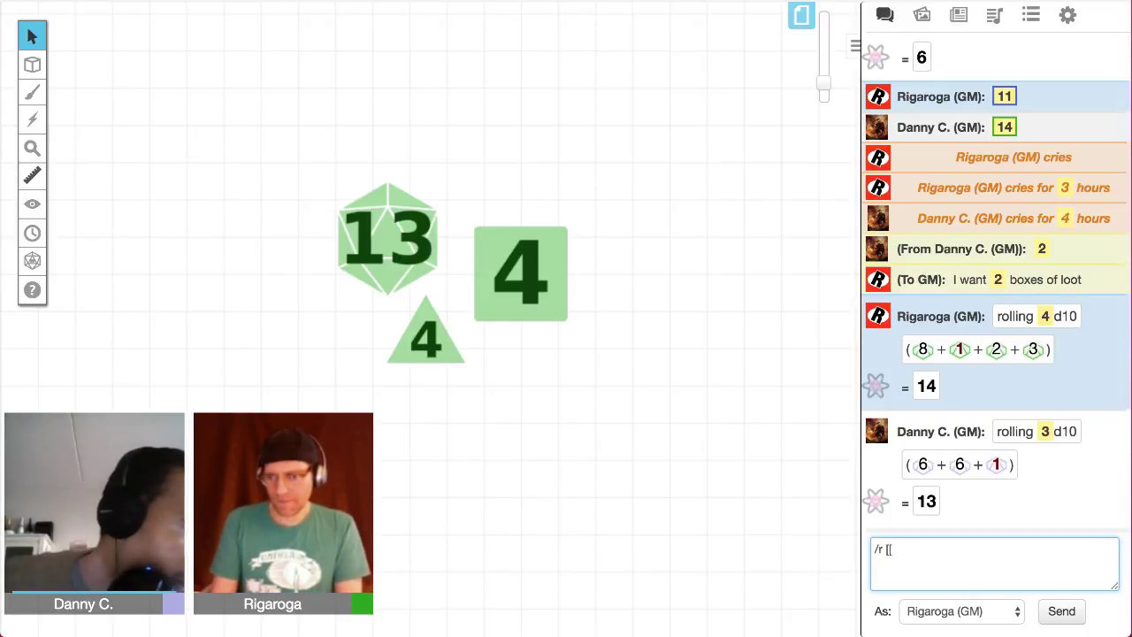
# Step: Enter 3d6 in the draft roll and remove the /r command and the closing brackets, leaving [[3d6 in the message box
pyautogui.write('3d6')
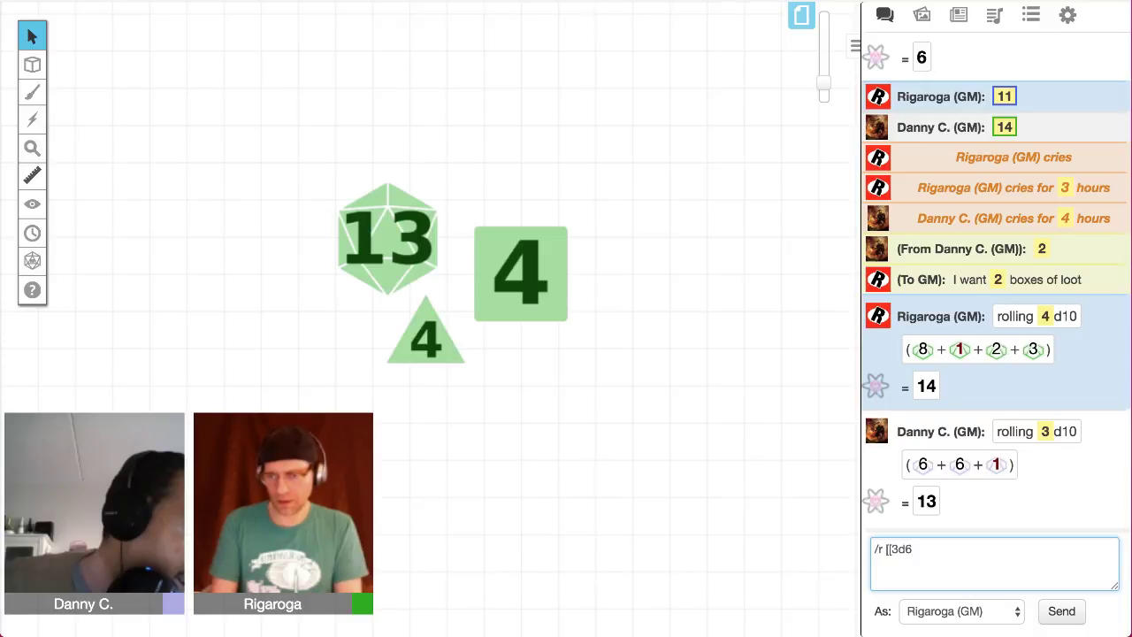
pyautogui.write(']]')
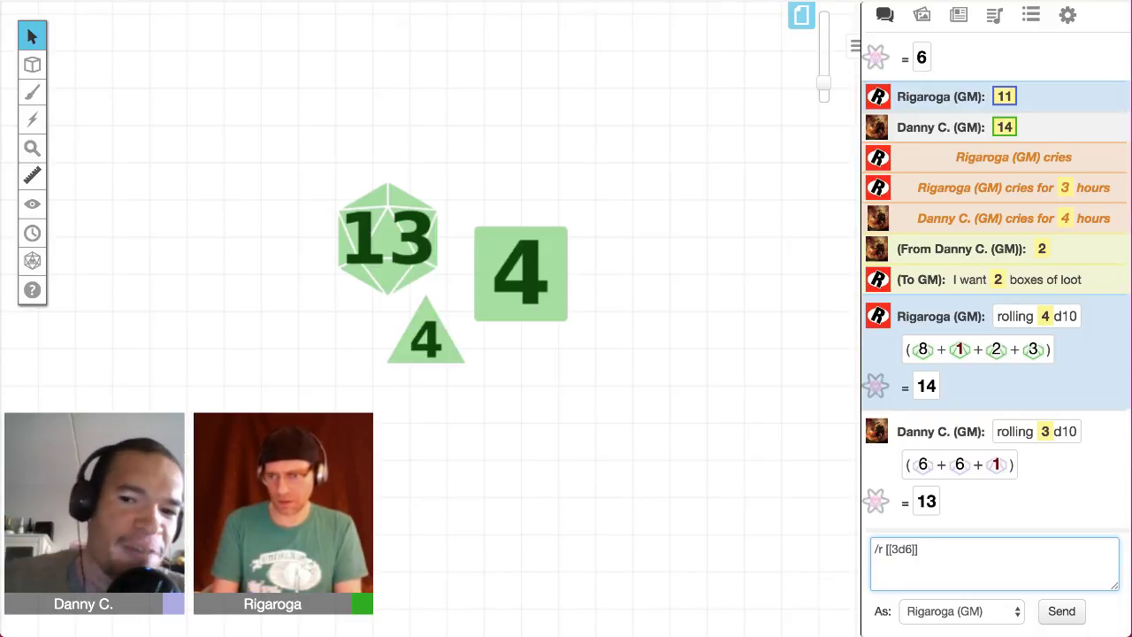
pyautogui.click(886, 549)
pyautogui.press('BackSpace')
pyautogui.press('BackSpace')
pyautogui.press('BackSpace')
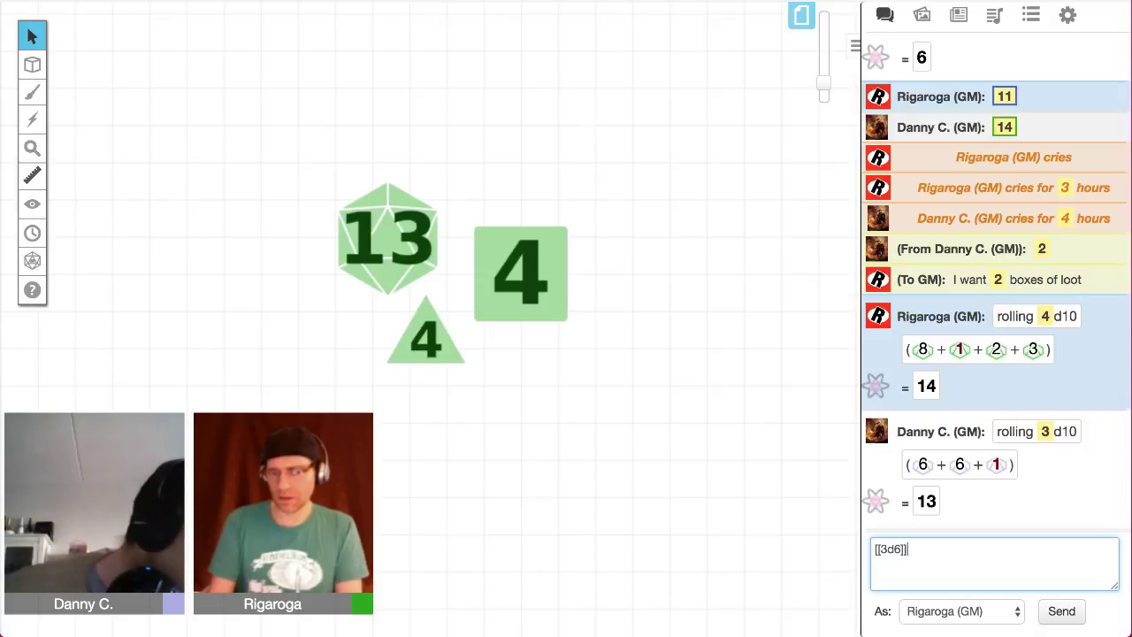
pyautogui.press('BackSpace')
pyautogui.press('BackSpace')
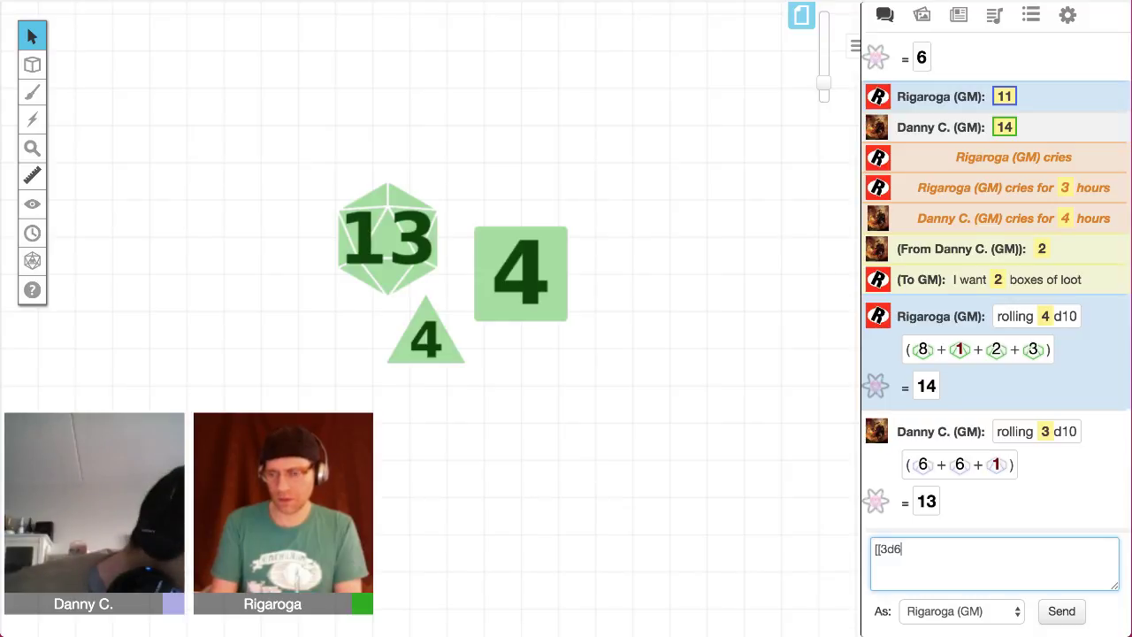
# Step: Add a nested 2d10 inline roll with a space between the closing bracket pairs, and send [[3d6+[[2d10]] ]] in chat
pyautogui.write('+')
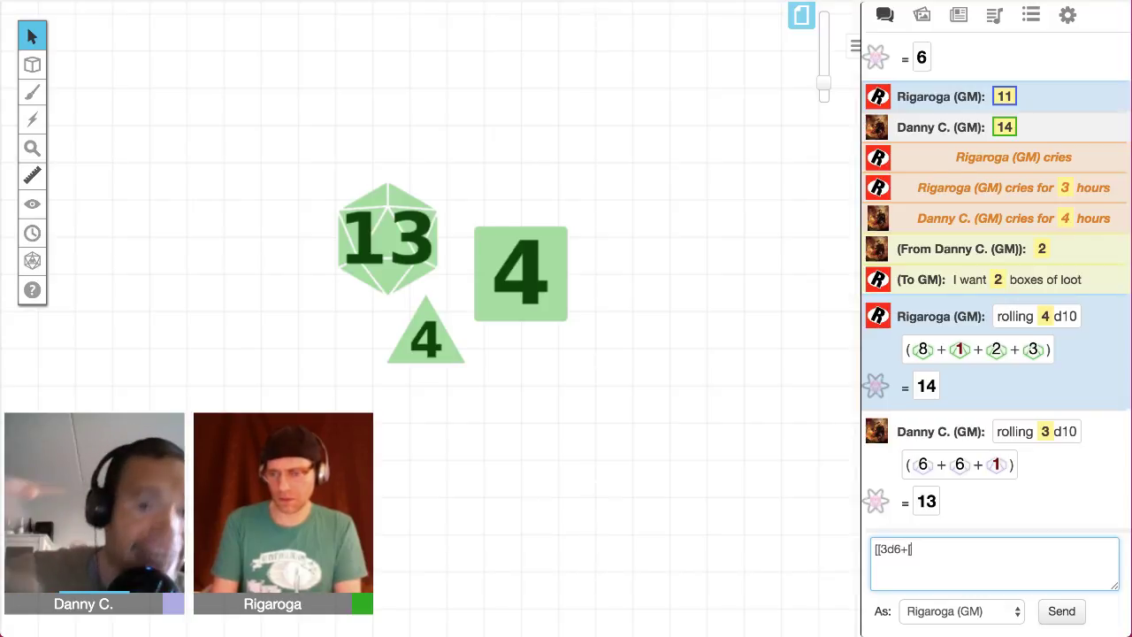
pyautogui.write('[[')
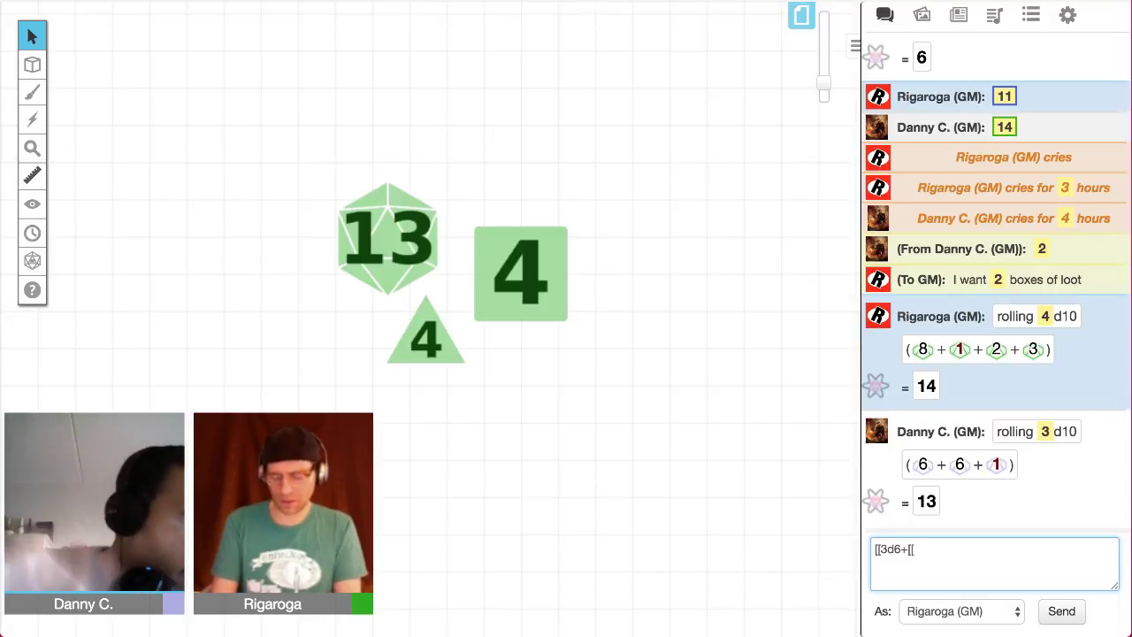
pyautogui.write('2')
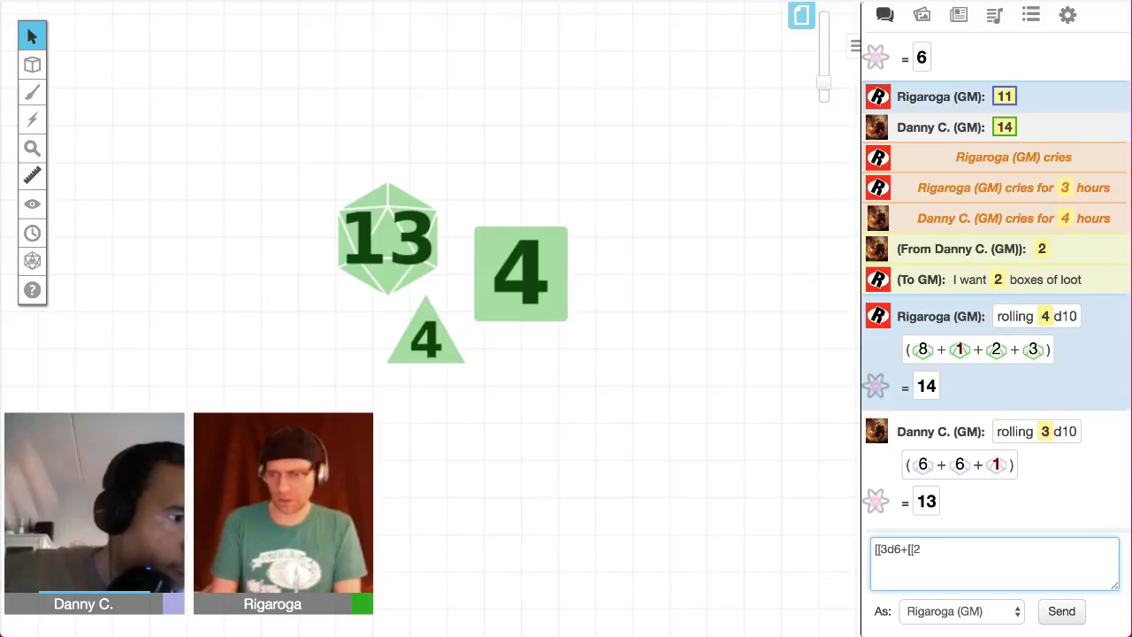
pyautogui.write('d10]]')
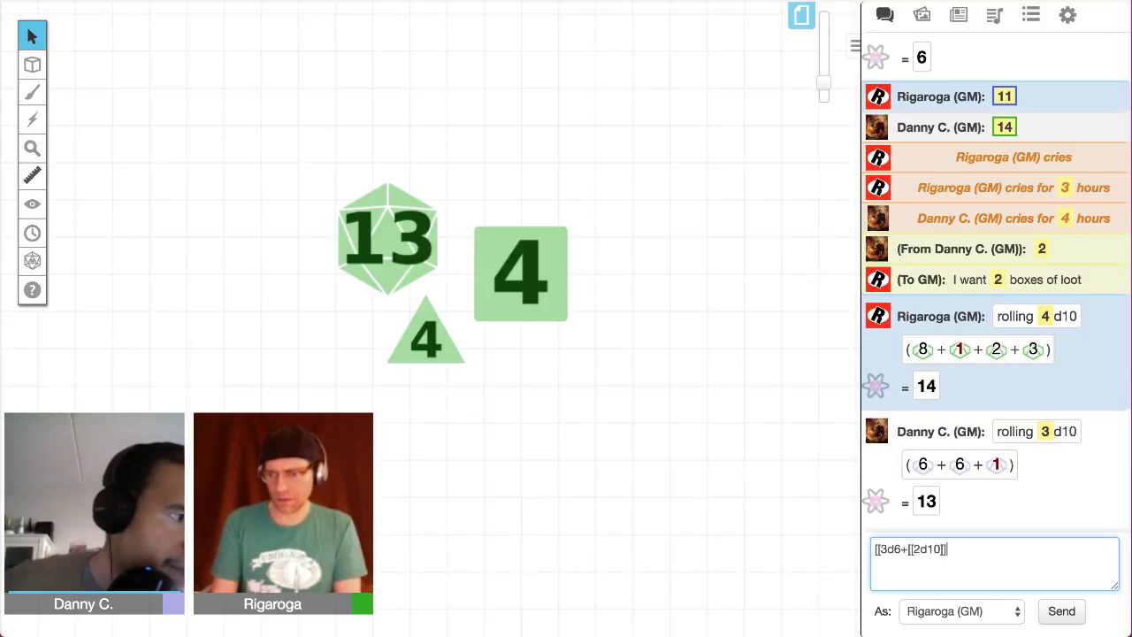
pyautogui.write(']]')
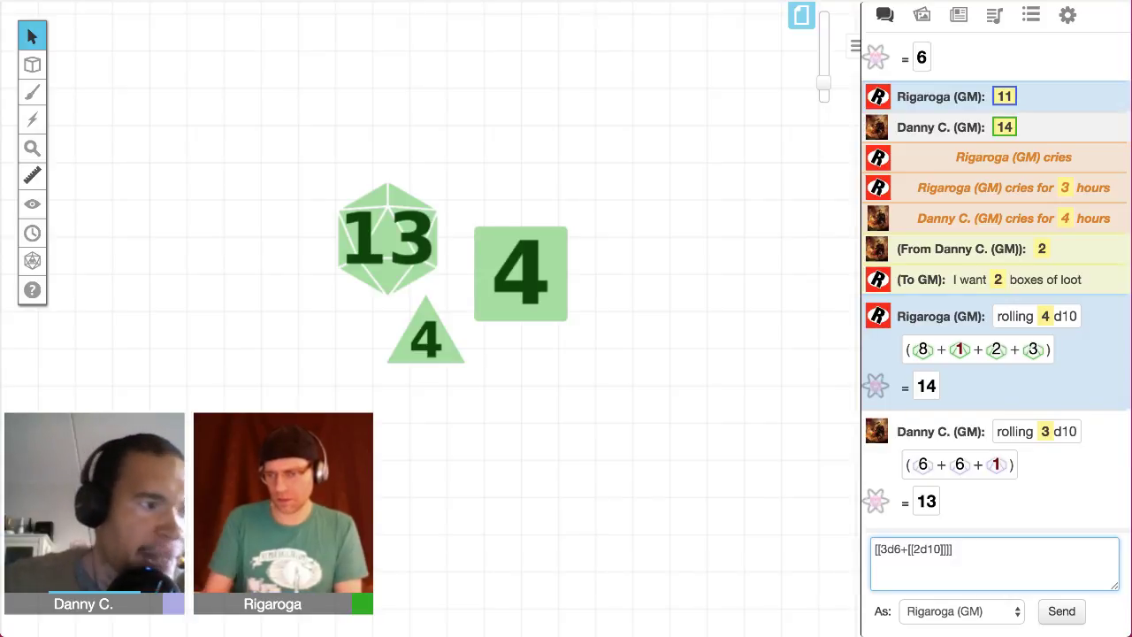
pyautogui.press('Left')
pyautogui.press('Left')
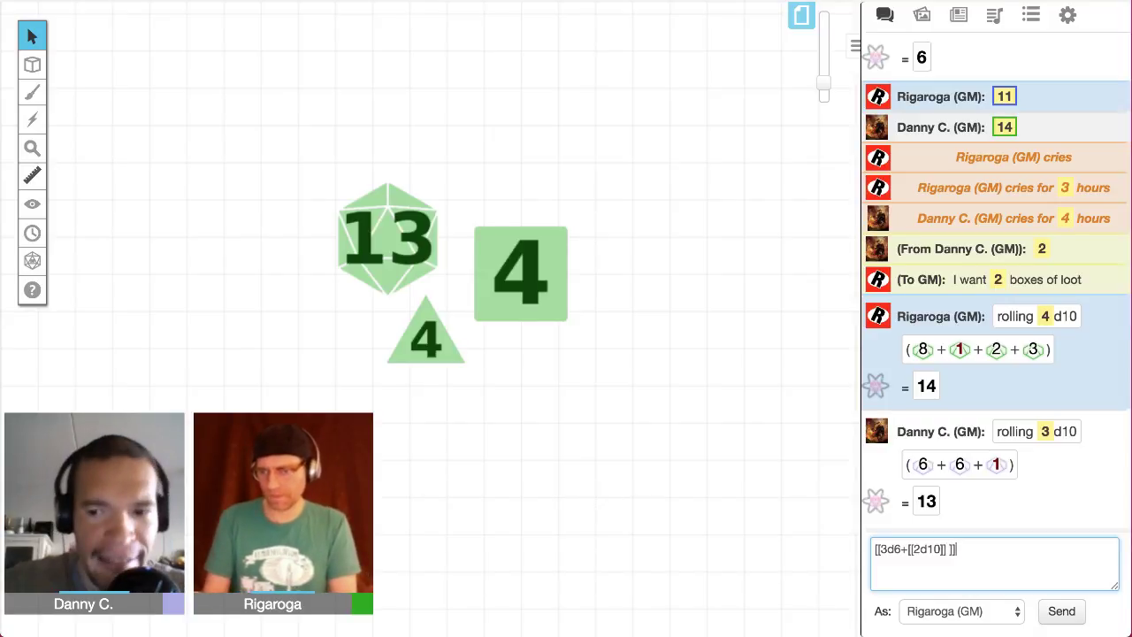
pyautogui.press('Return')
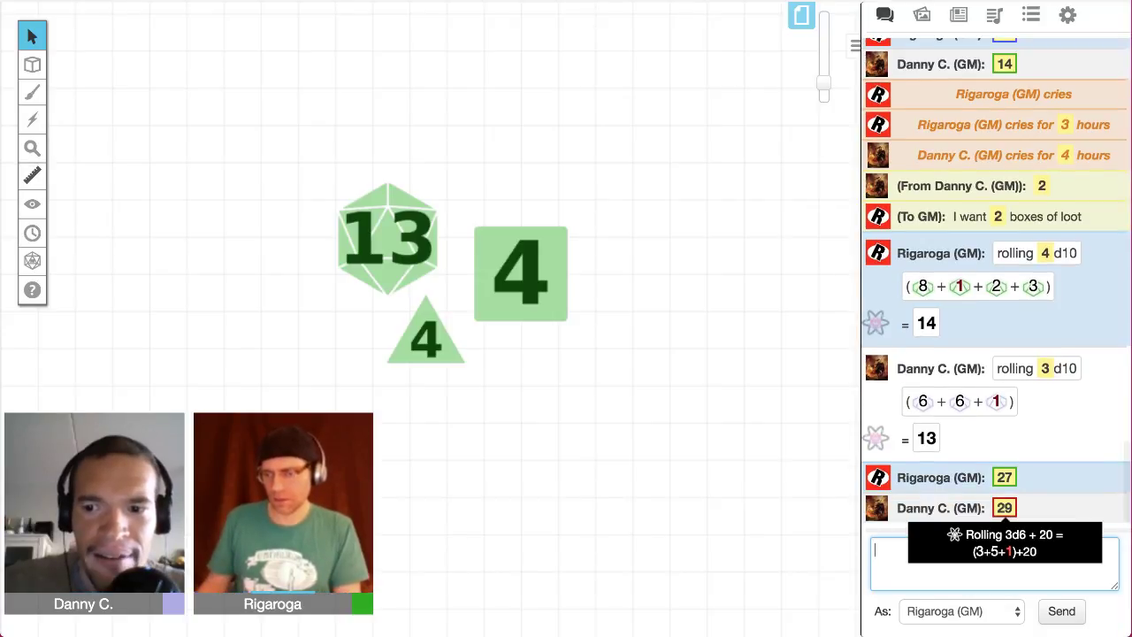
pyautogui.moveTo(1003, 477)
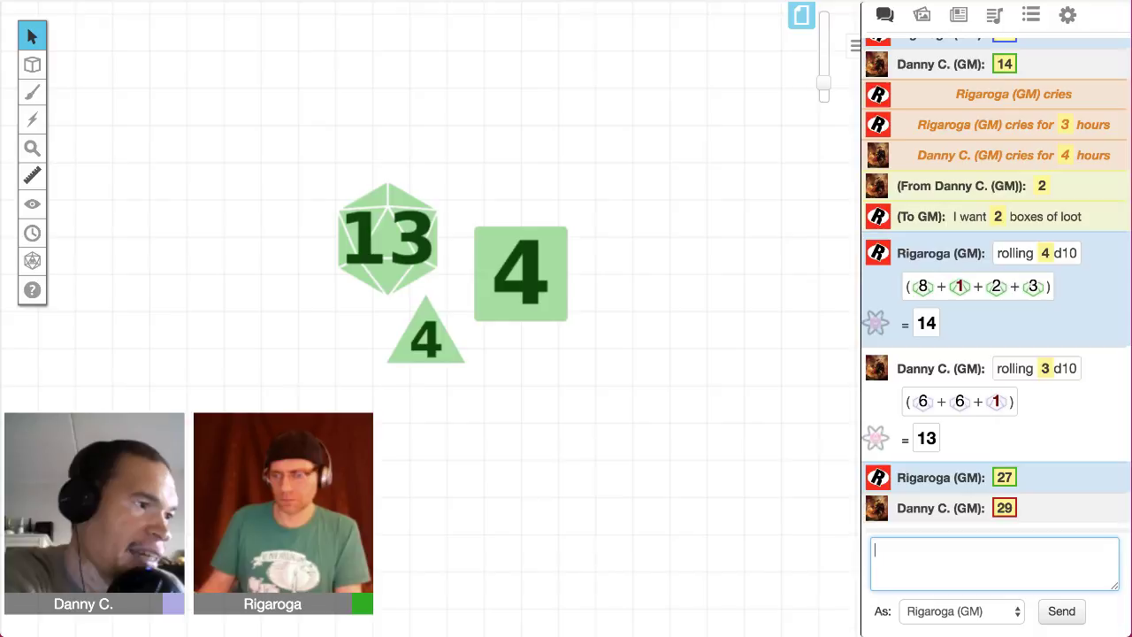
# Step: Send the exploding dice roll /r 1d6! in chat twice
pyautogui.moveTo(1004, 507)
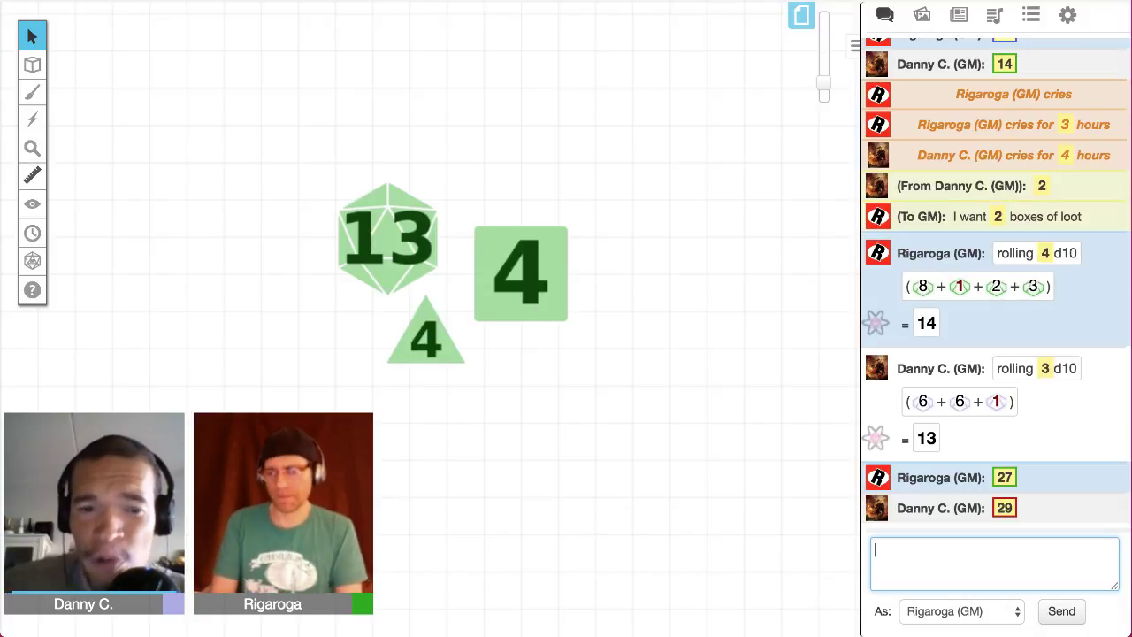
pyautogui.write('/r')
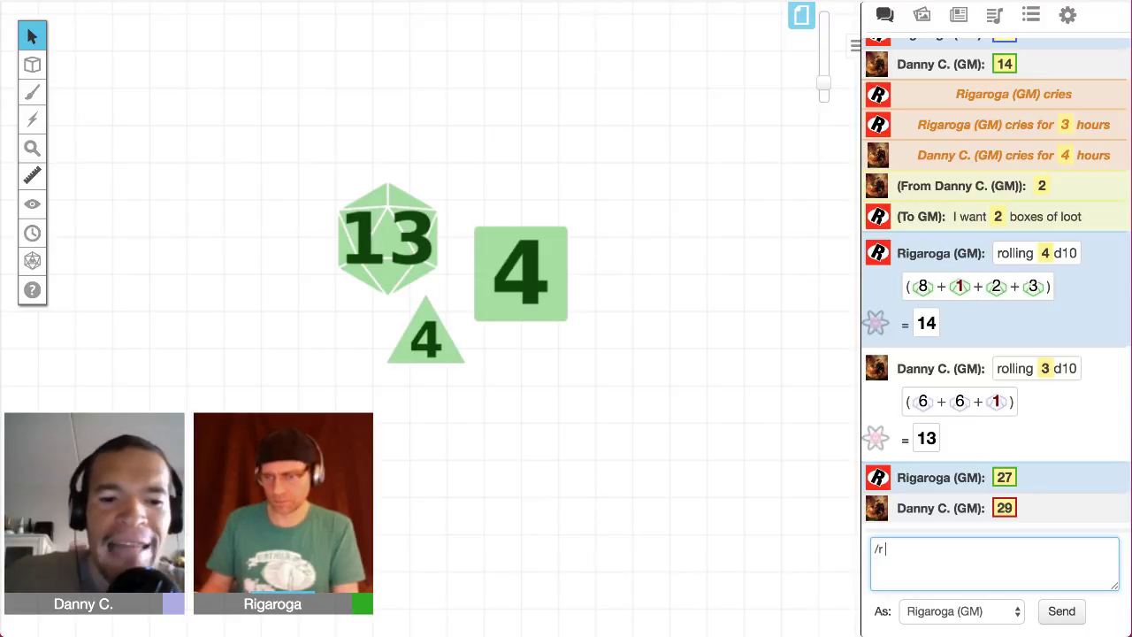
pyautogui.write('1d6')
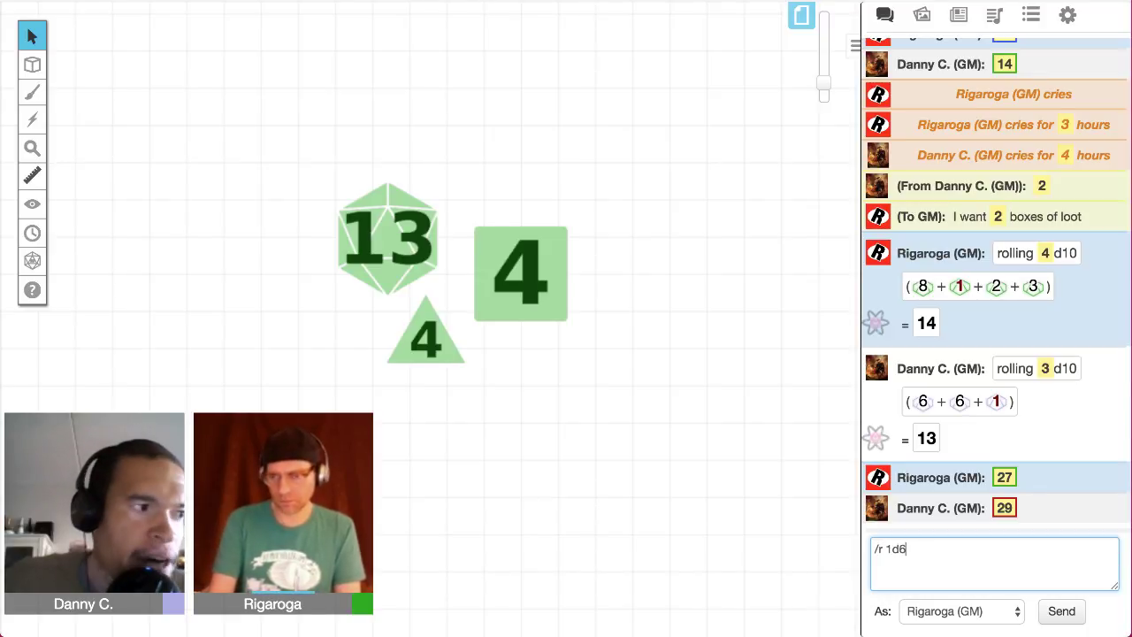
pyautogui.write('!')
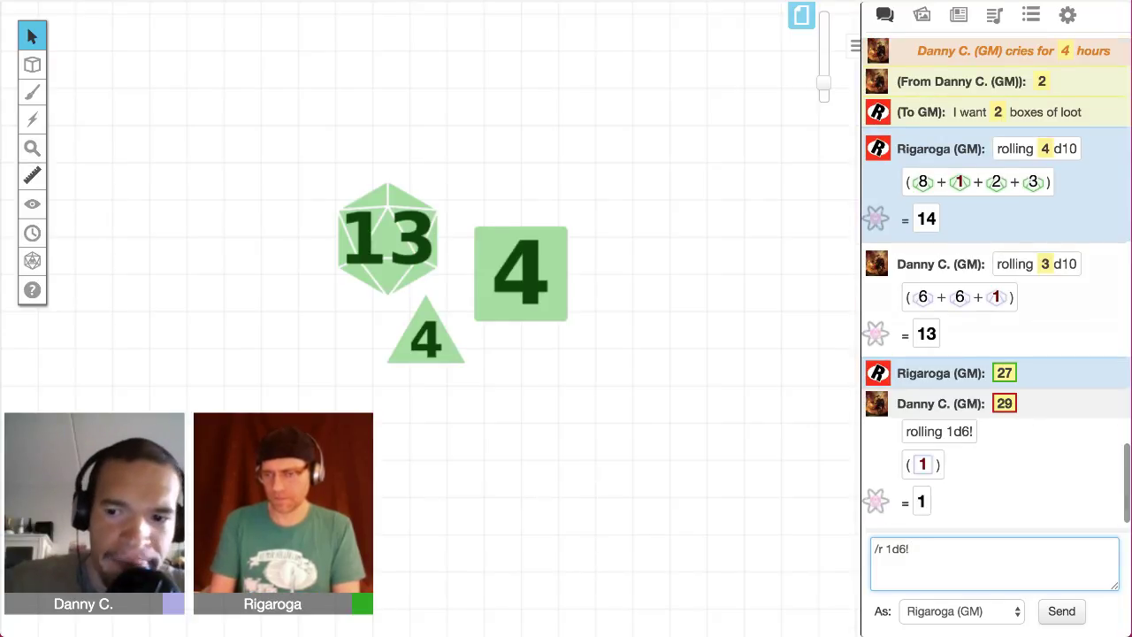
pyautogui.press('Return')
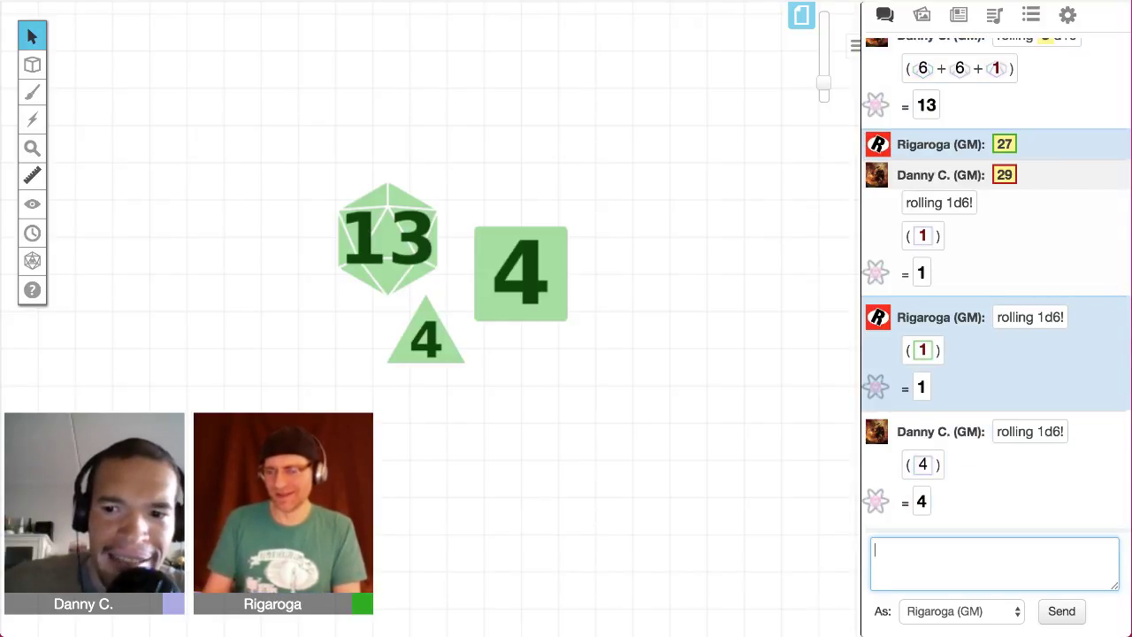
pyautogui.press('Up')
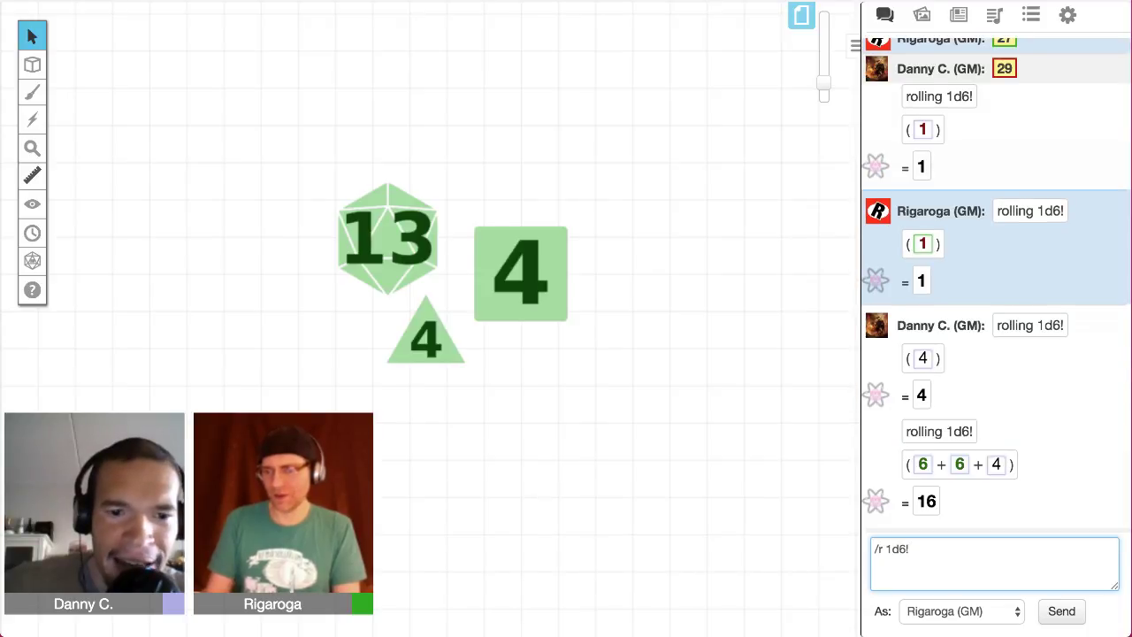
pyautogui.press('Return')
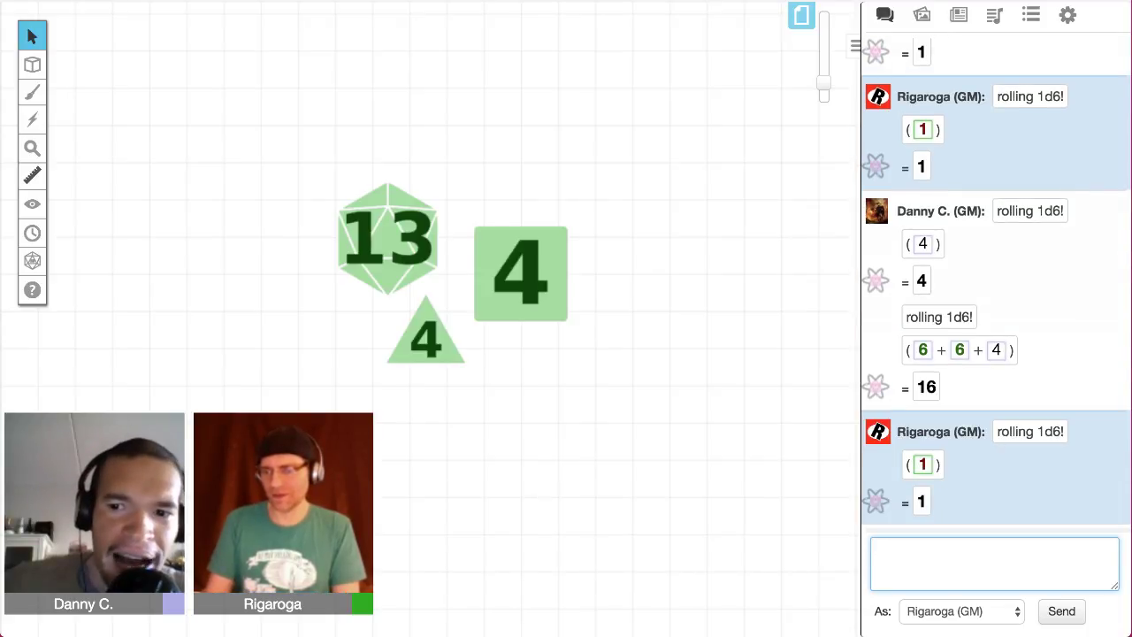
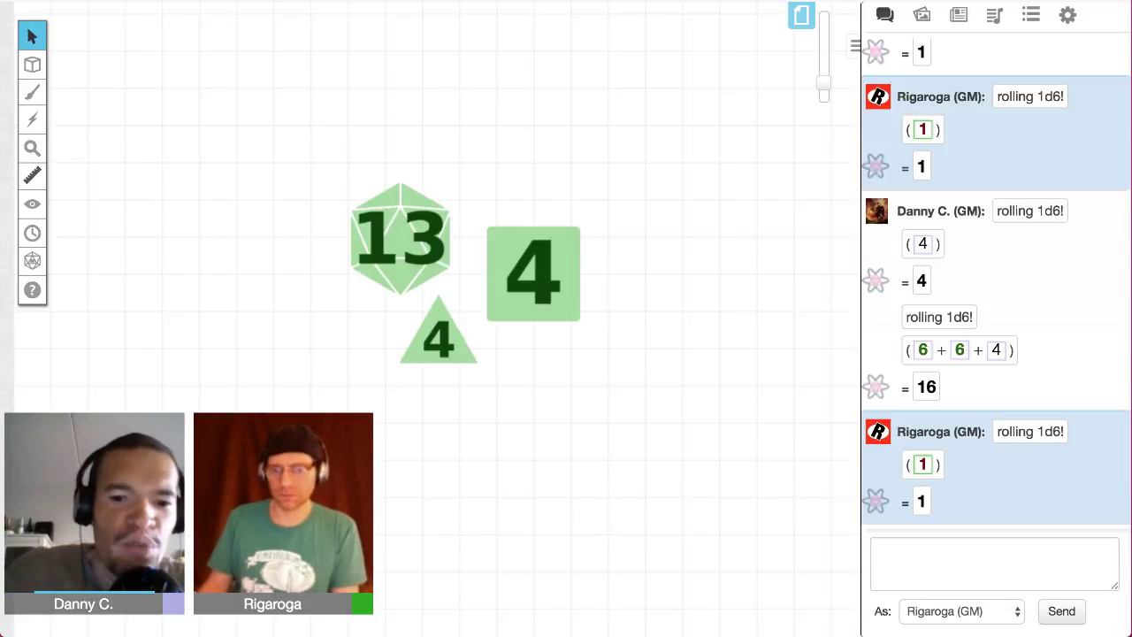
# Step: Send the compounding exploding roll /r 1d3!! in chat
pyautogui.click(994, 562)
pyautogui.write('/r 1')
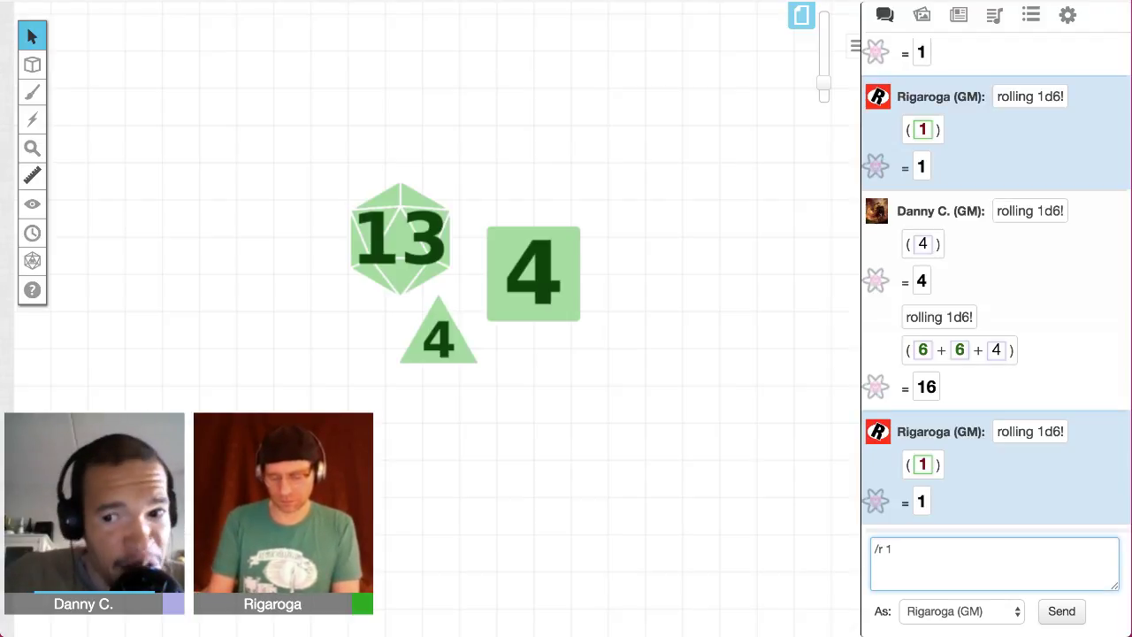
pyautogui.write('d3')
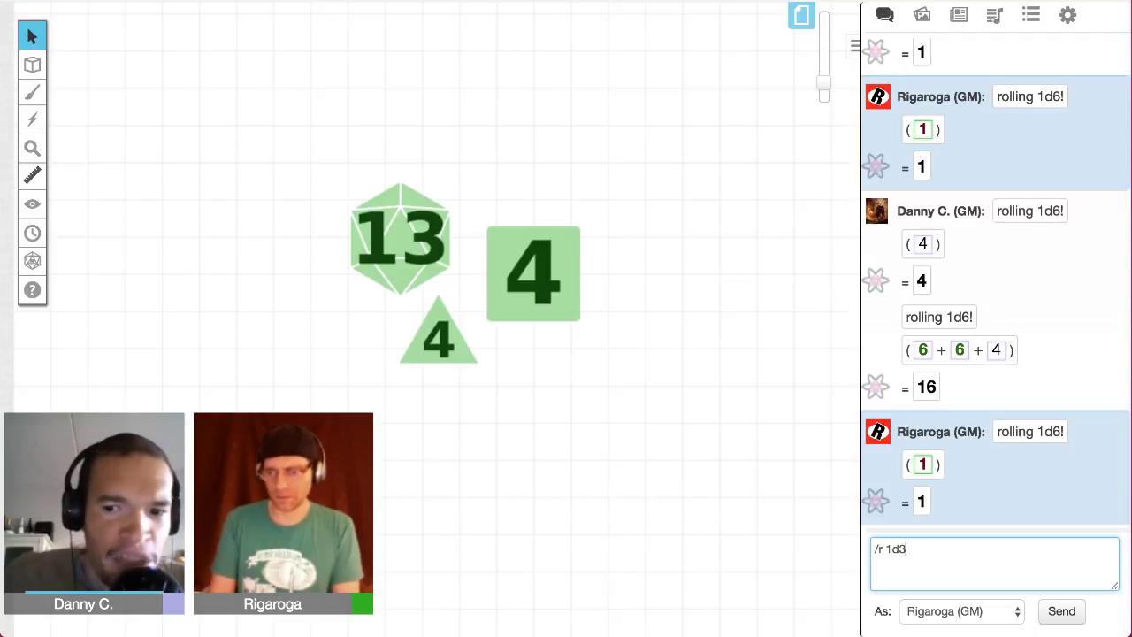
pyautogui.write('!!')
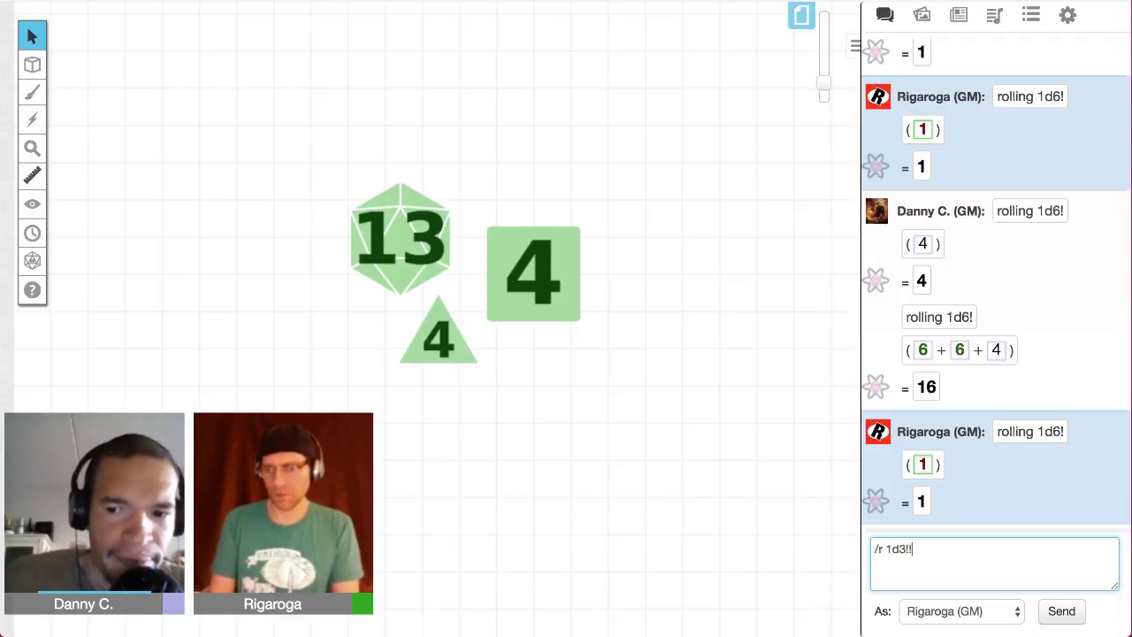
pyautogui.press('Return')
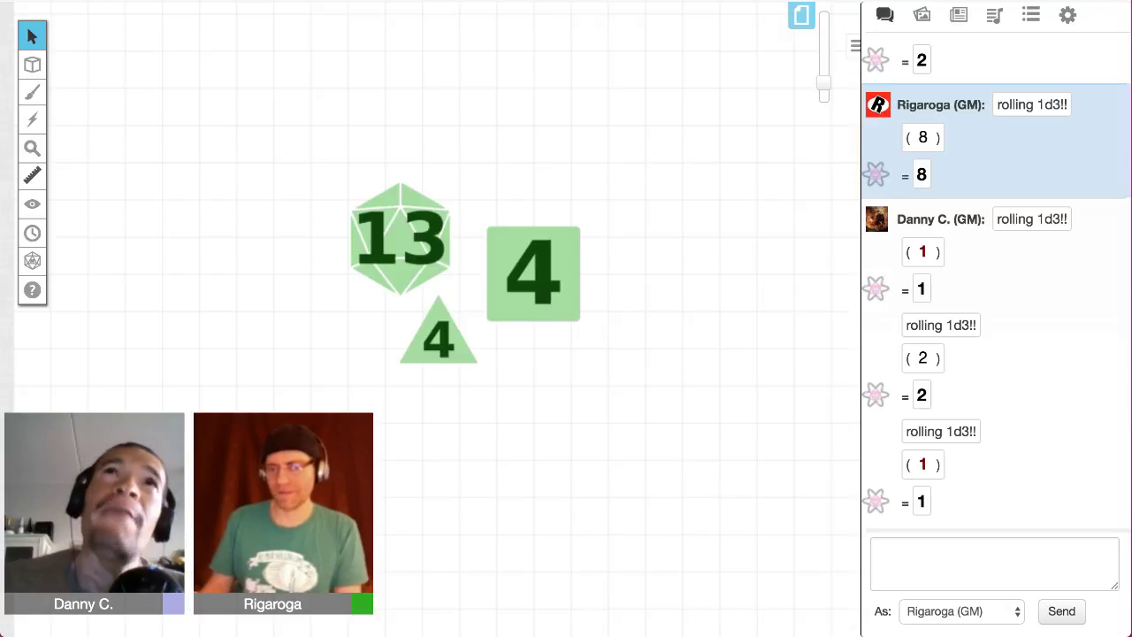
# Step: Send the chat roll /r 1d6>5!, with the exclamation mark placed after the target number
pyautogui.hscroll(1, 429, 319)
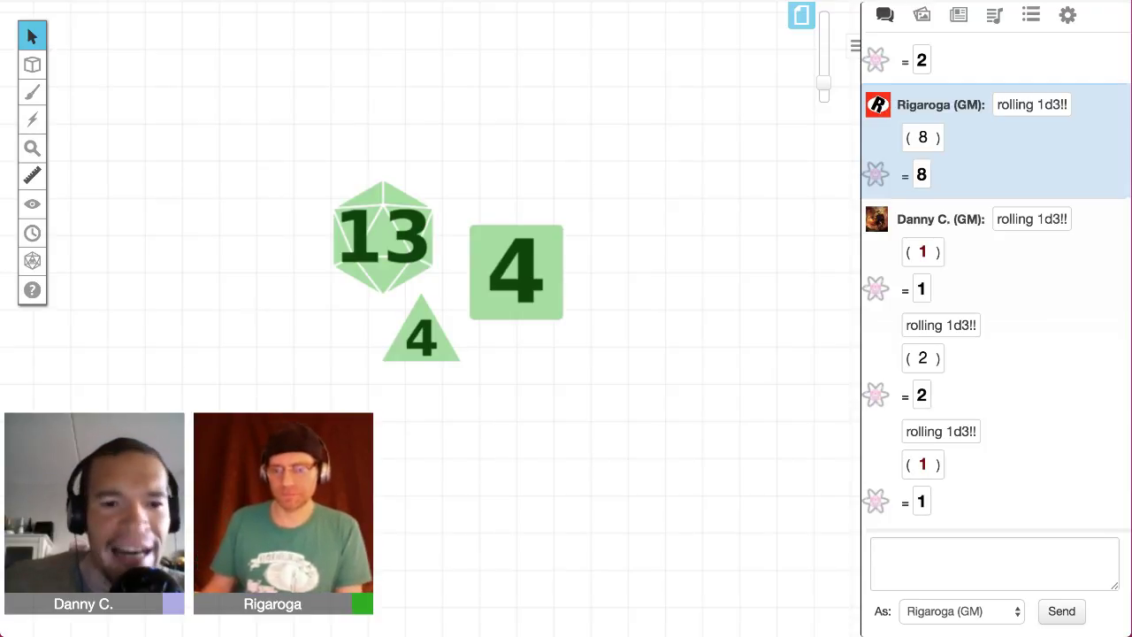
pyautogui.hscroll(-2, 430, 318)
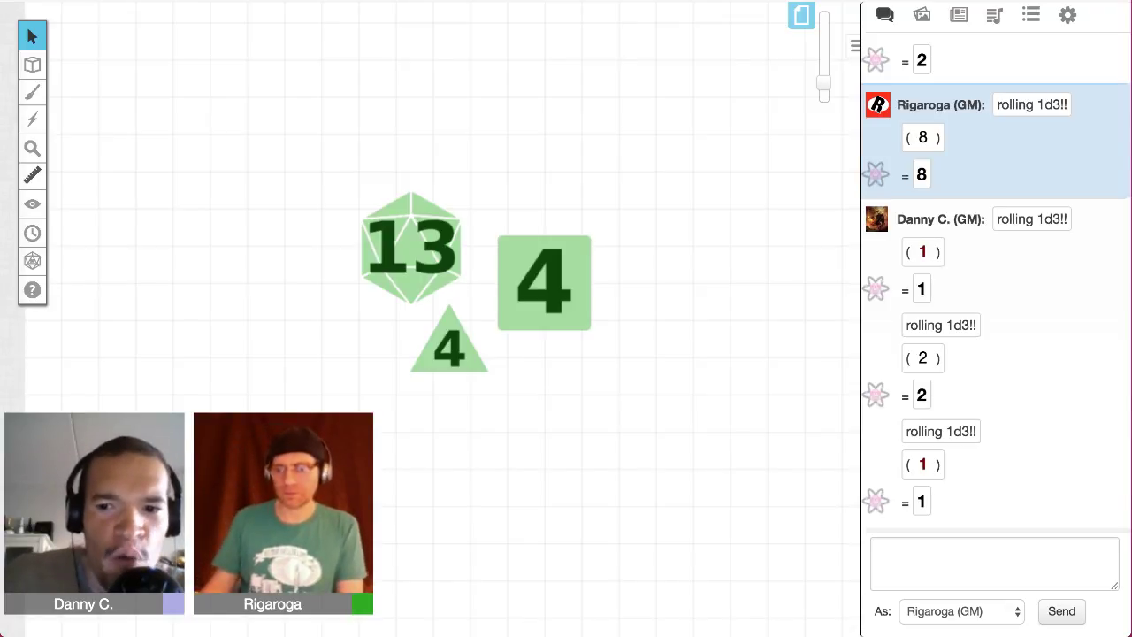
pyautogui.click(994, 562)
pyautogui.write('/')
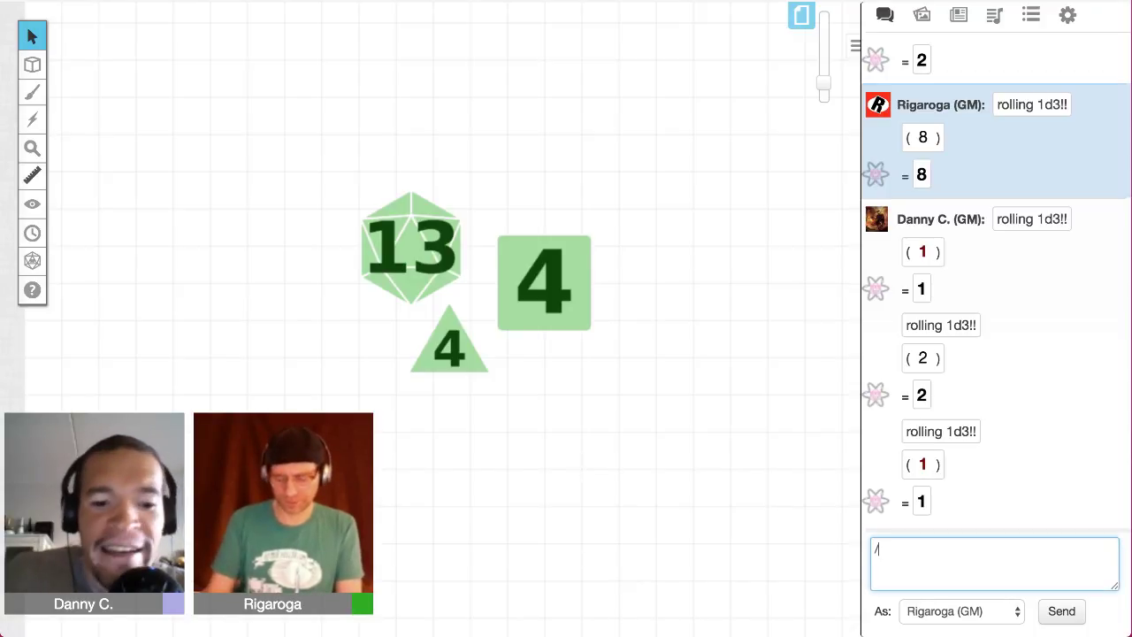
pyautogui.write('r 1d6')
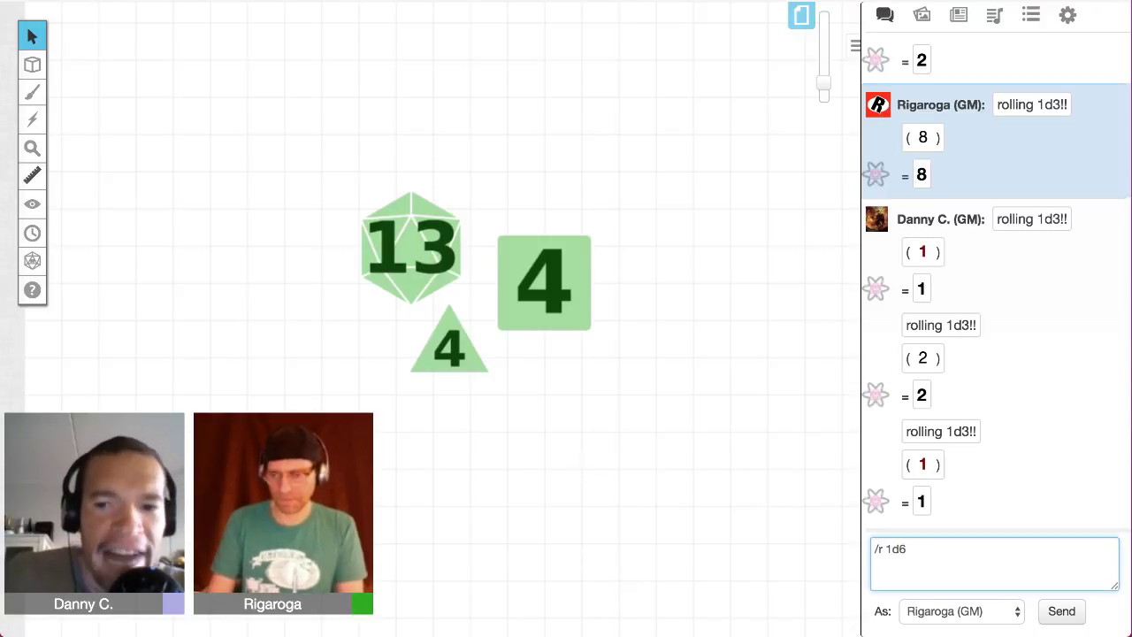
pyautogui.write('>5')
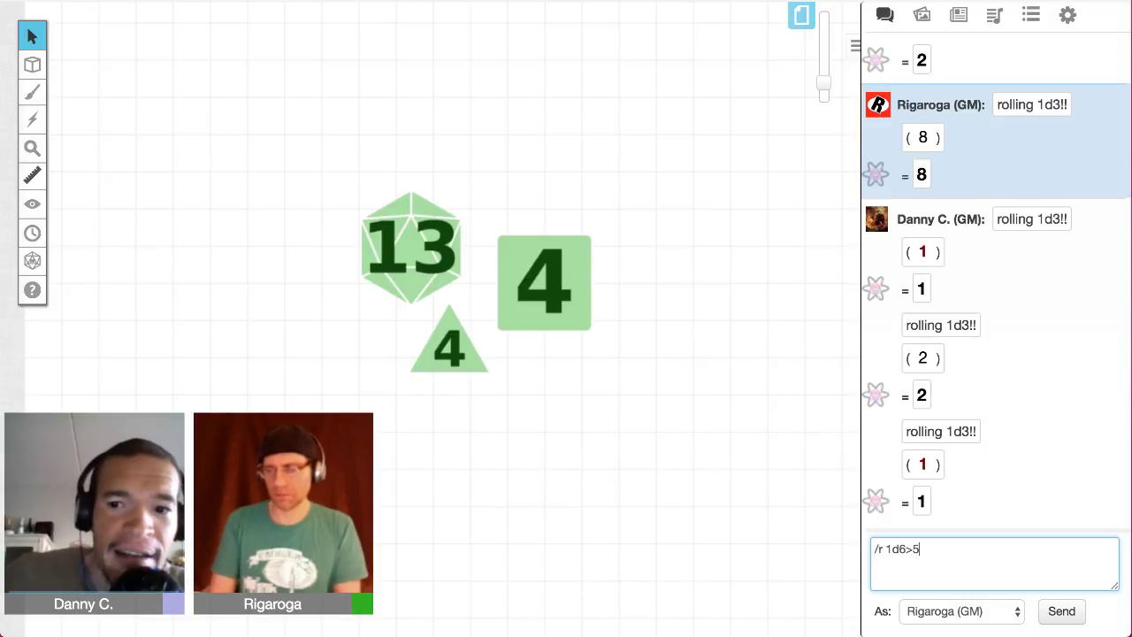
pyautogui.write('!')
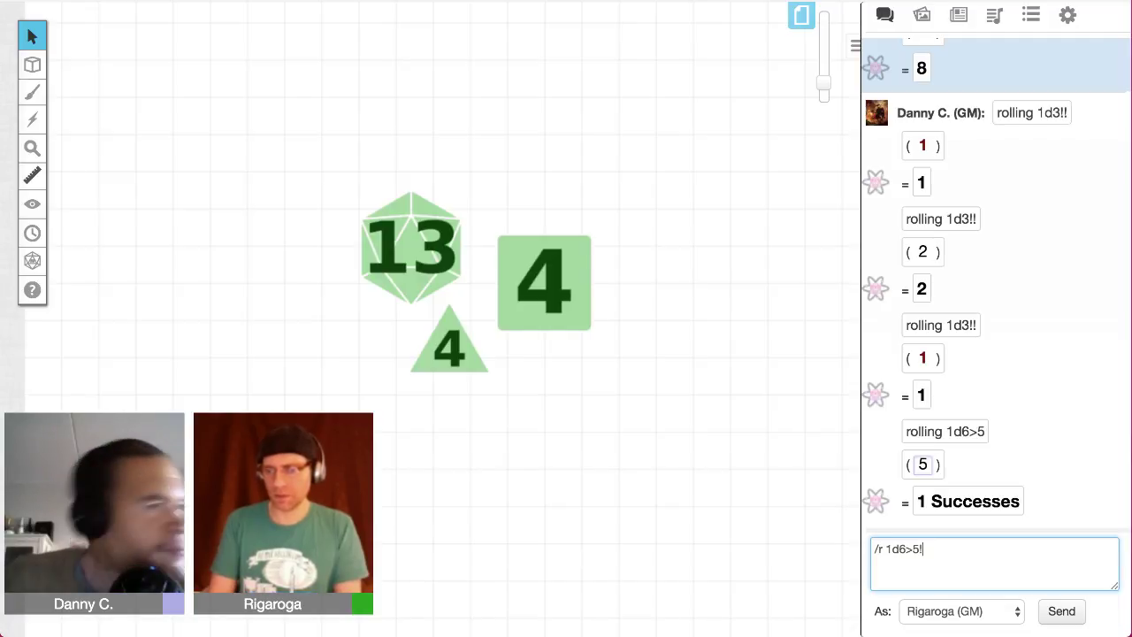
pyautogui.press('Return')
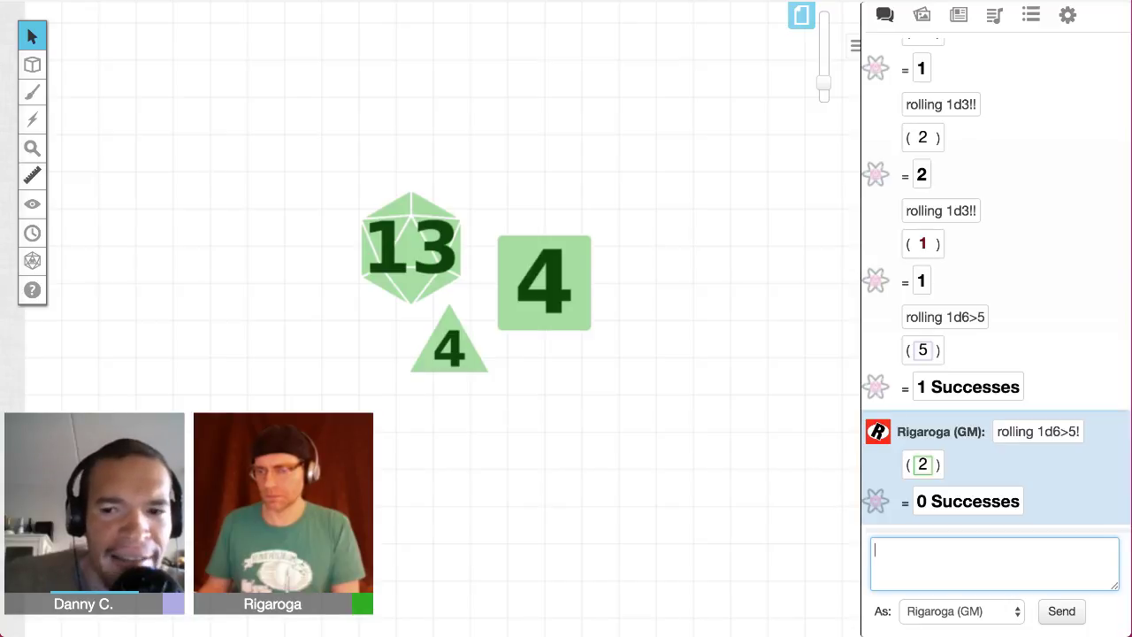
# Step: Reuse the last roll with the exclamation mark moved before the comparison, and send /r 1d6!>5
pyautogui.press('Up')
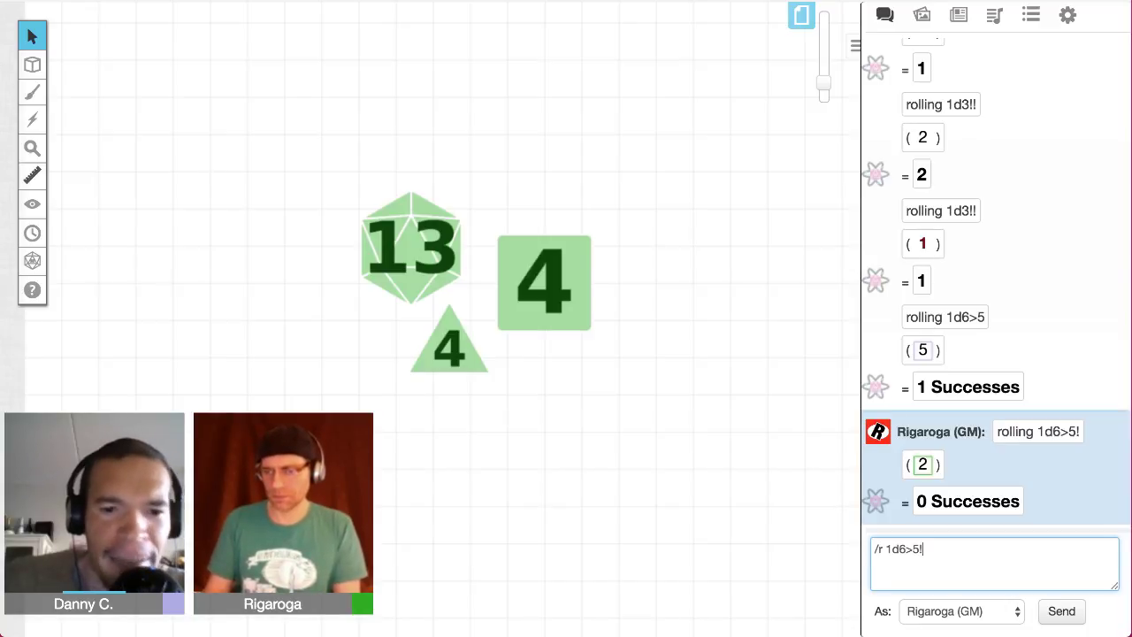
pyautogui.press('BackSpace')
pyautogui.press('Left')
pyautogui.press('Left')
pyautogui.write('!')
pyautogui.press('Return')
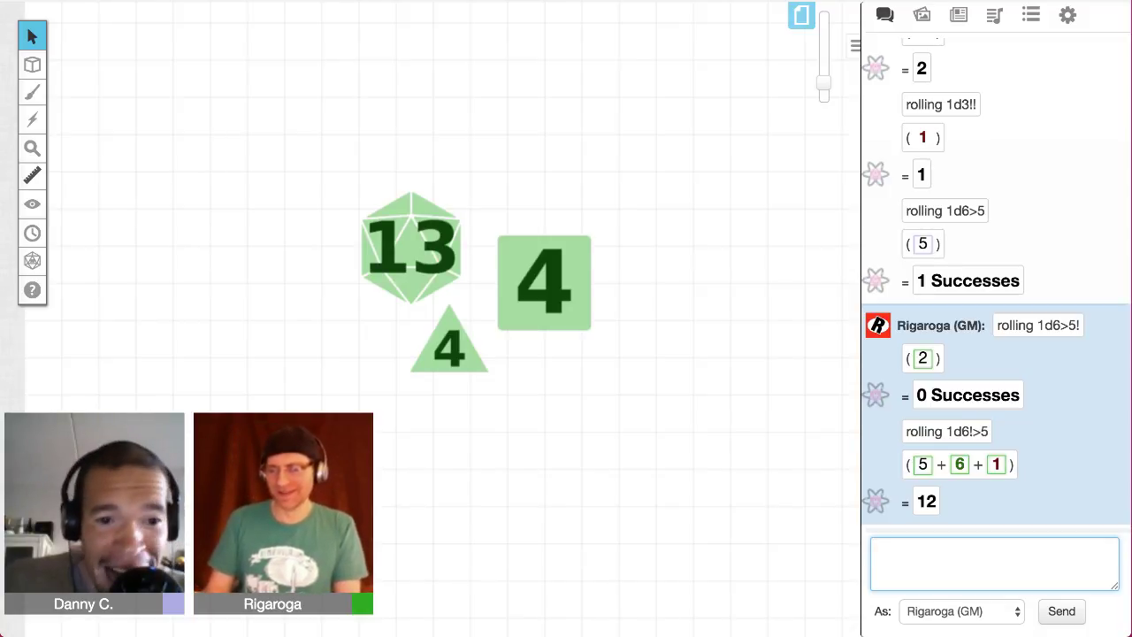
# Step: Change the explosion threshold of the last roll to 1, send /r 1d6!>1, and review the dice it produced
pyautogui.press('Up')
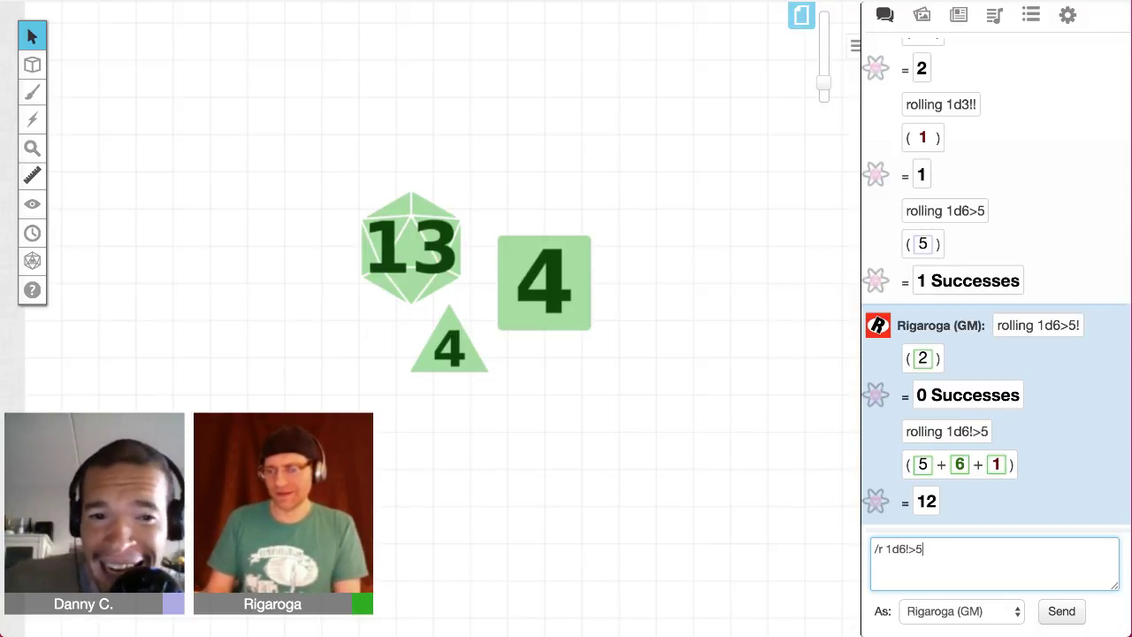
pyautogui.press('BackSpace')
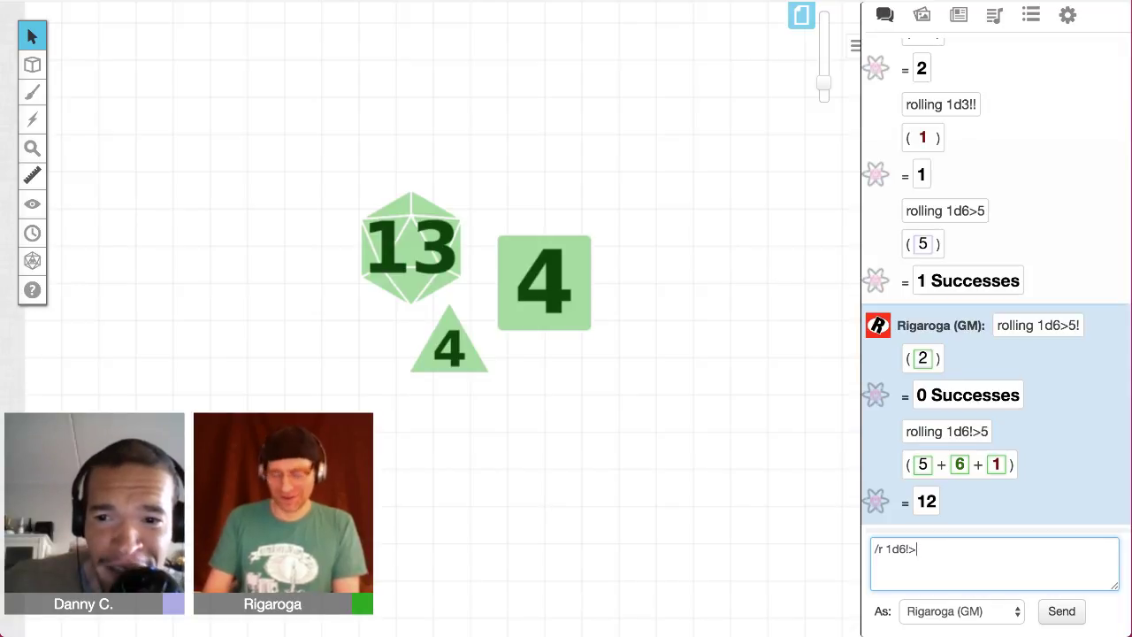
pyautogui.write('1')
pyautogui.press('Return')
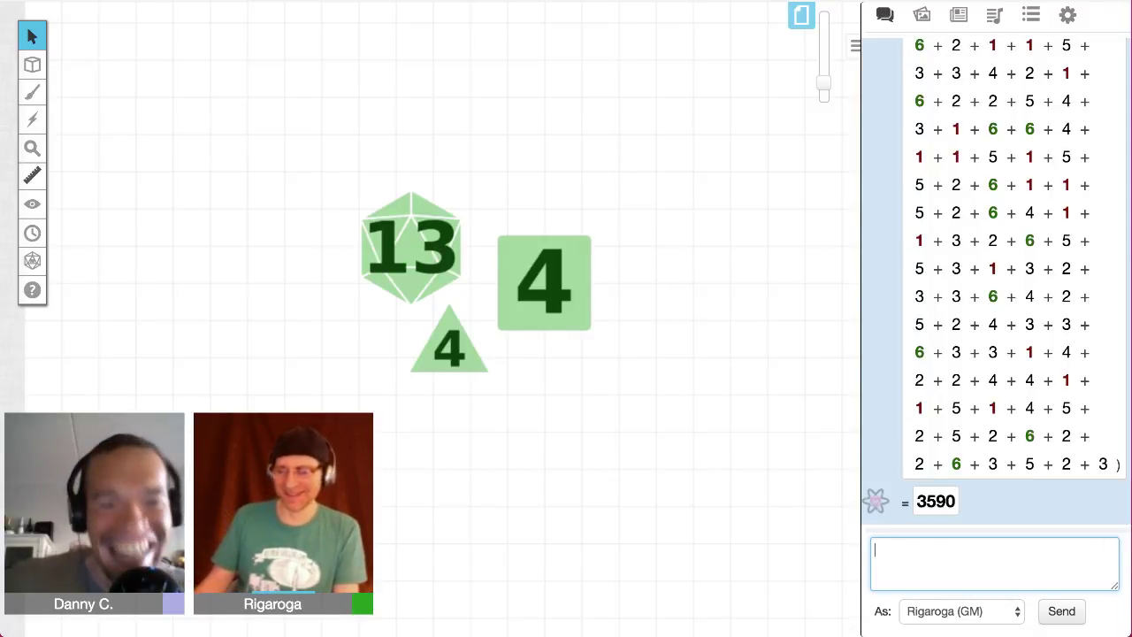
pyautogui.scroll(15, 995, 283)
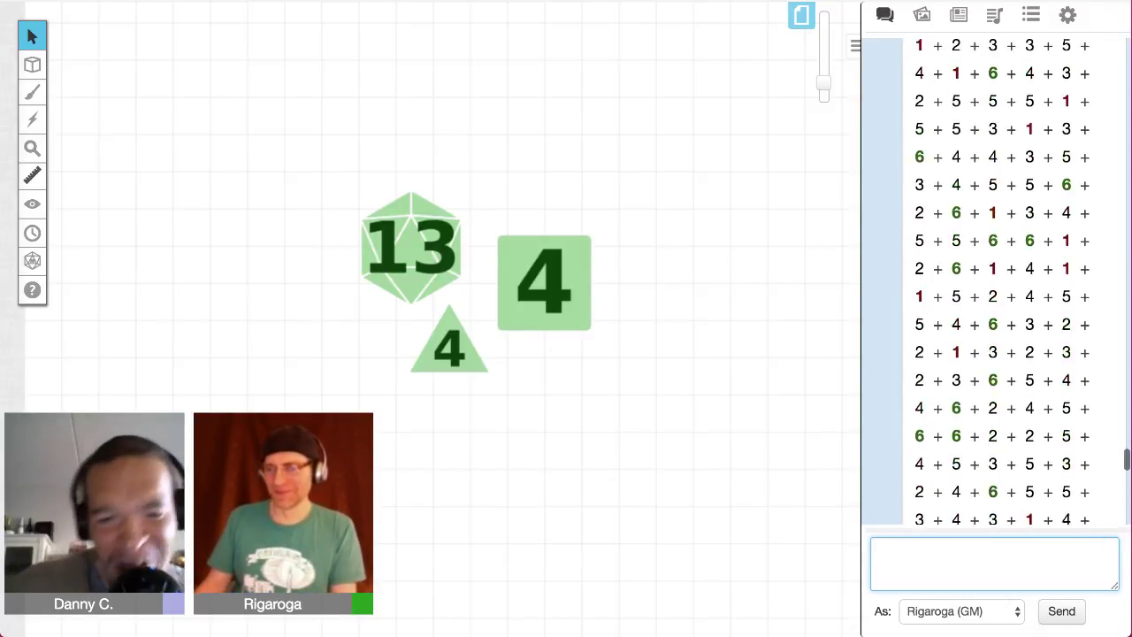
pyautogui.scroll(15, 995, 283)
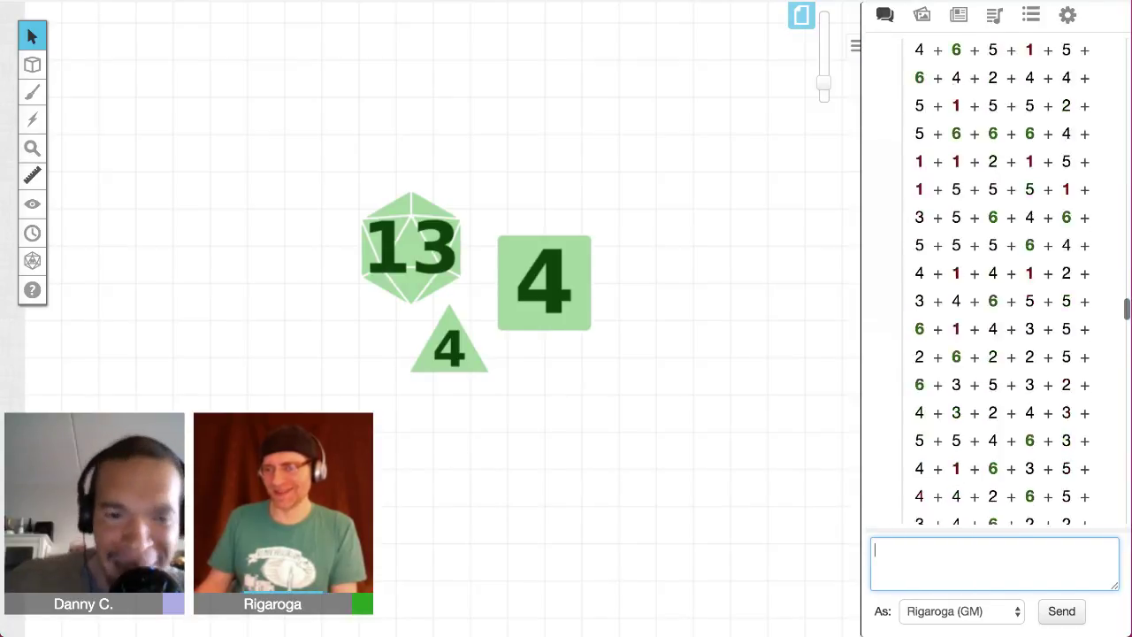
pyautogui.scroll(-15, 995, 283)
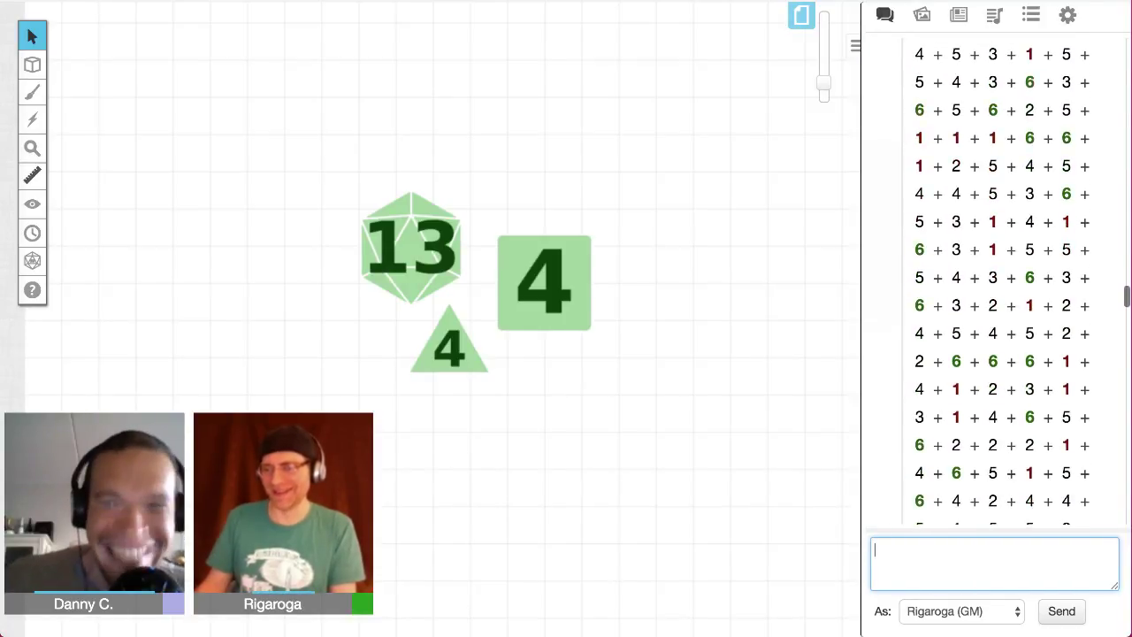
pyautogui.scroll(-15, 995, 283)
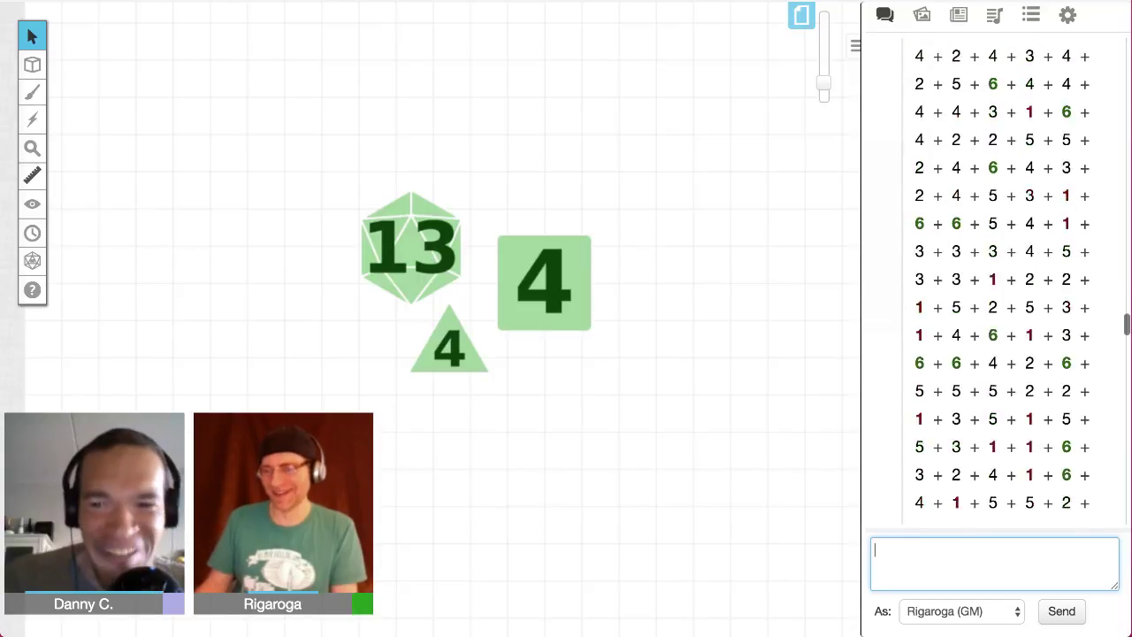
pyautogui.scroll(-4, 995, 283)
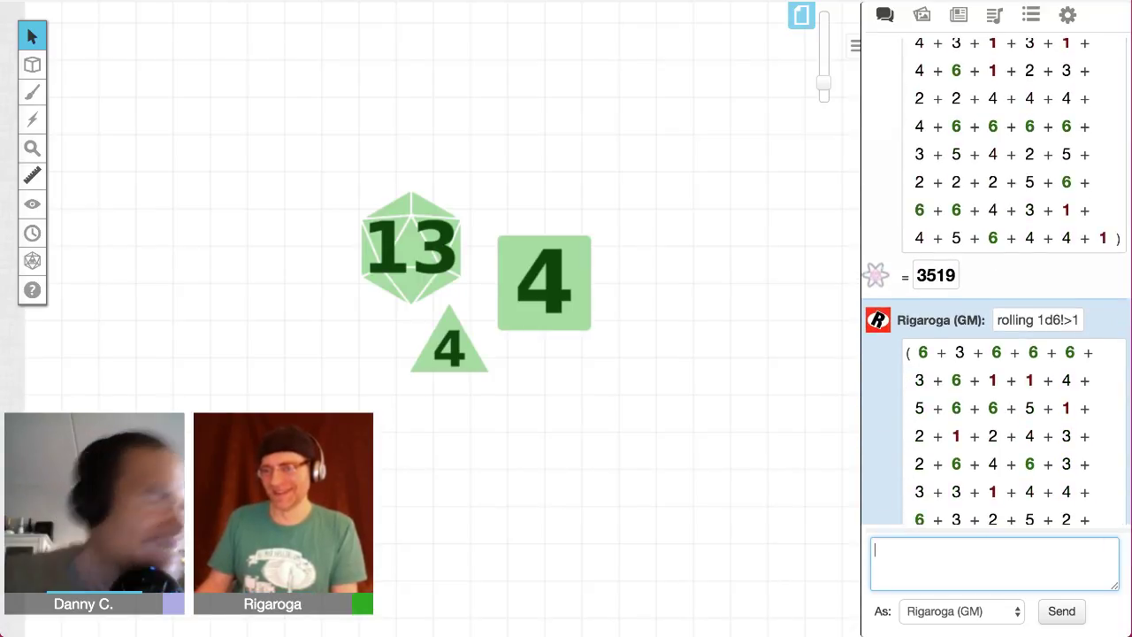
pyautogui.scroll(-20, 995, 283)
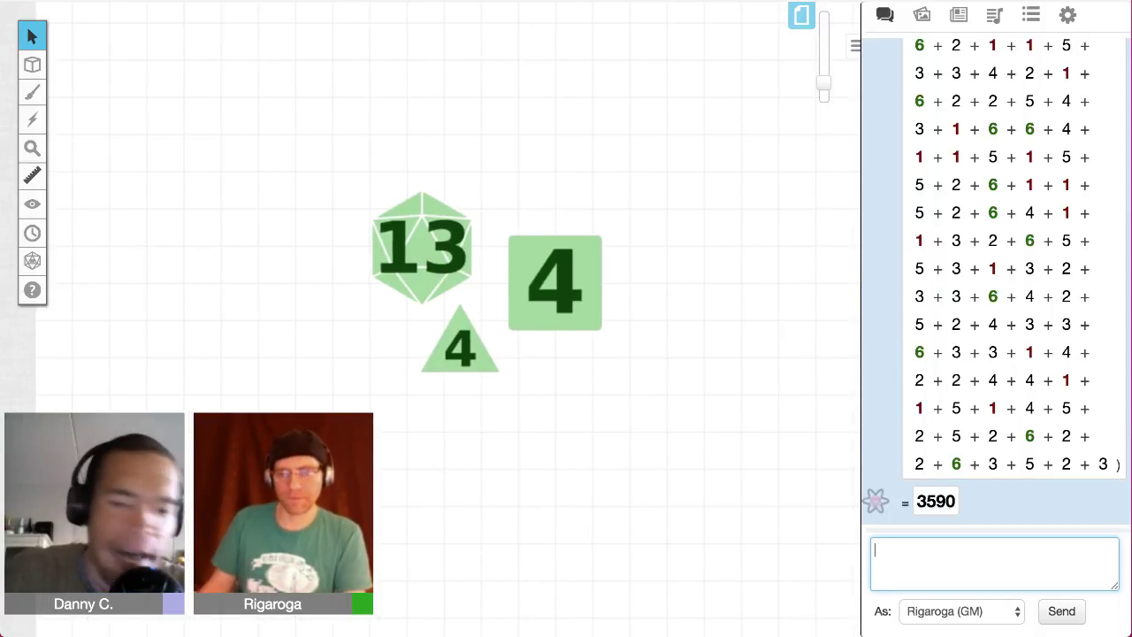
# Step: Cut the last roll back to /r 1d6 and insert an opening curly brace before the dice, giving /r {1d6
pyautogui.write('/r 1d6!>1')
pyautogui.press('BackSpace')
pyautogui.press('BackSpace')
pyautogui.press('BackSpace')
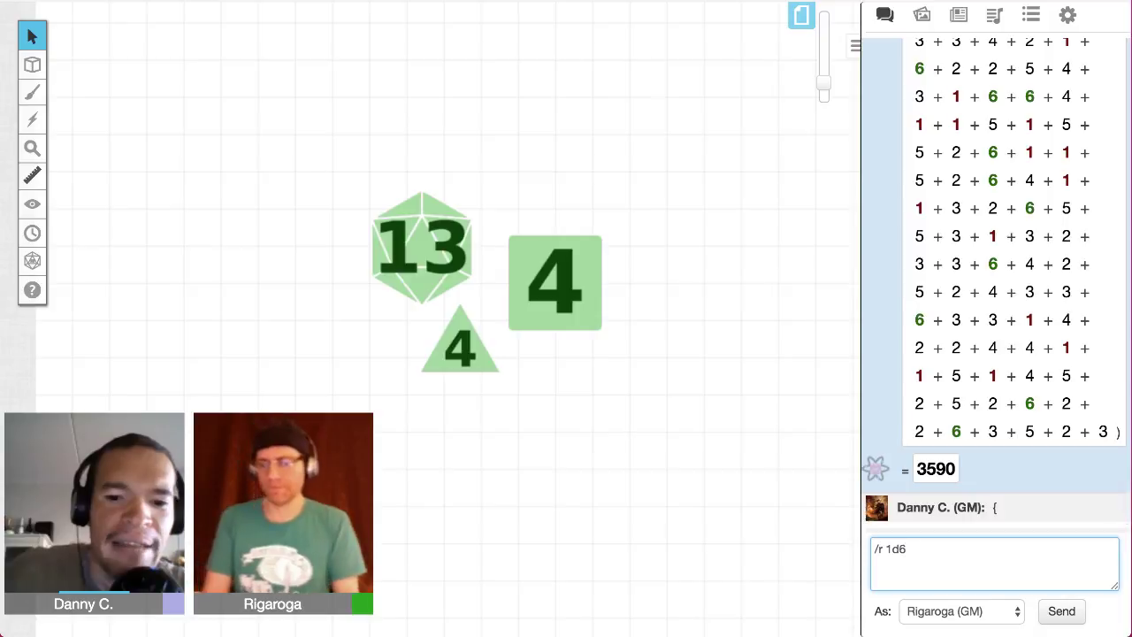
pyautogui.write('{')
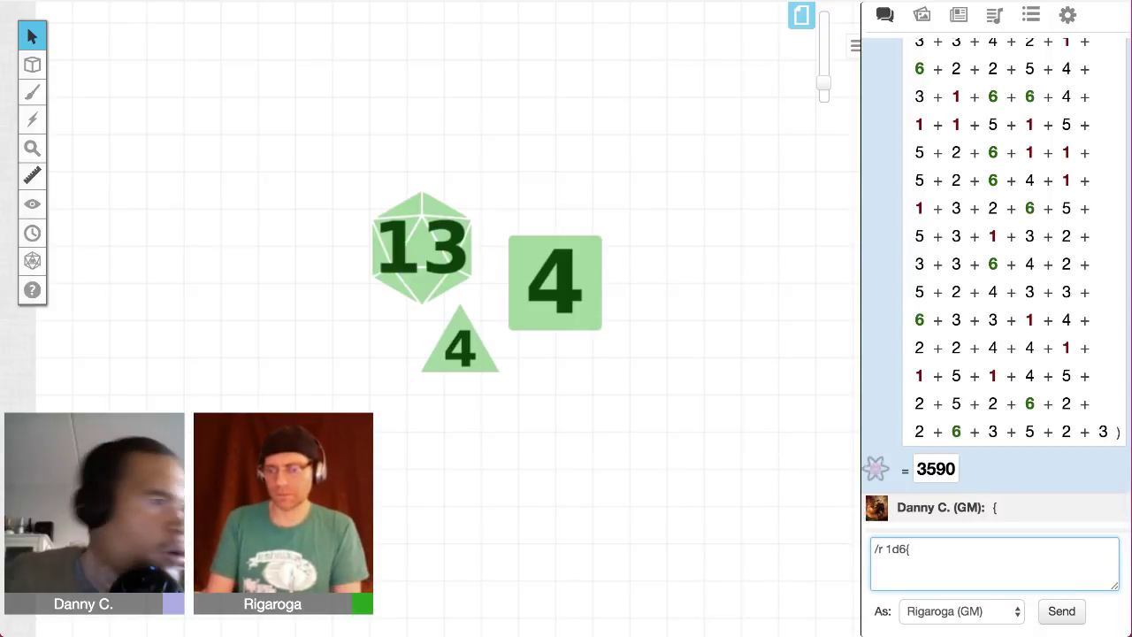
pyautogui.press('BackSpace')
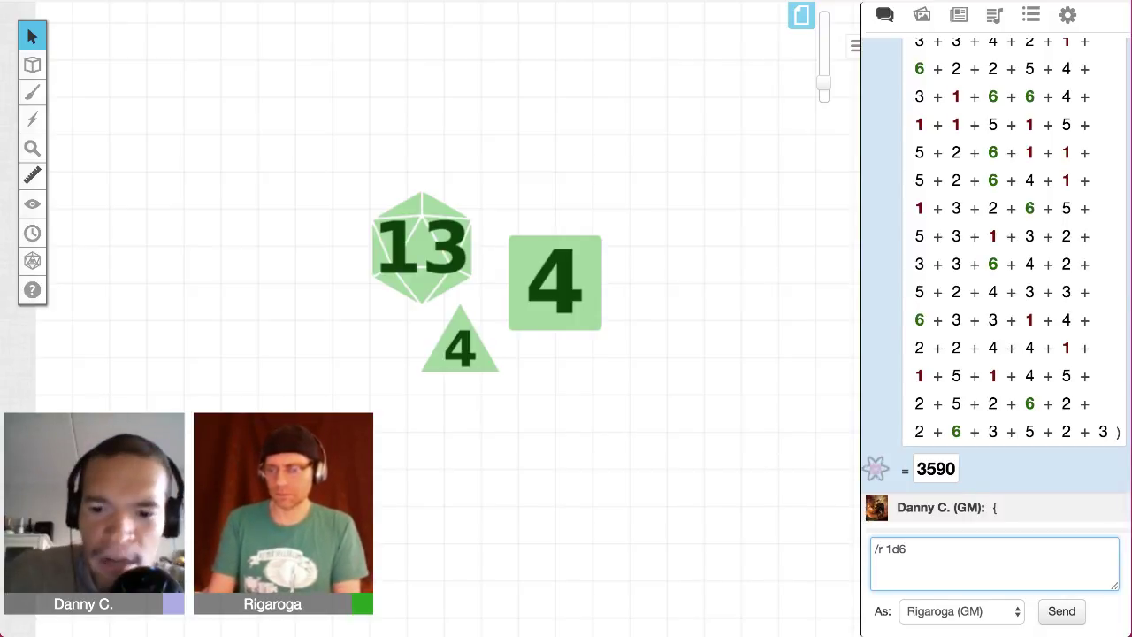
pyautogui.click(887, 548)
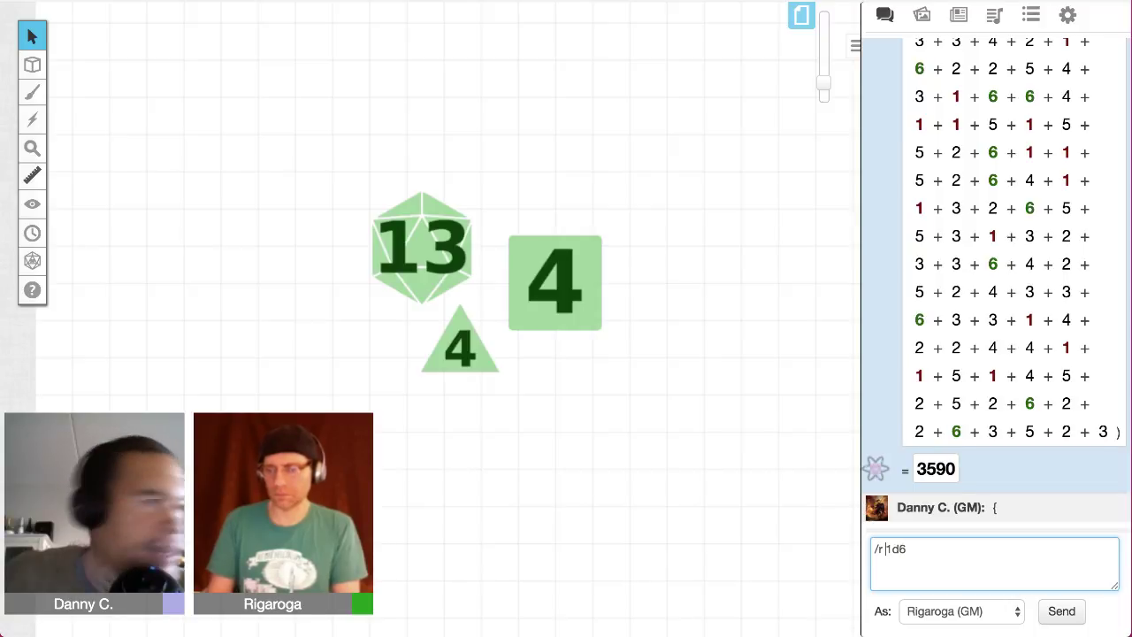
pyautogui.write('{')
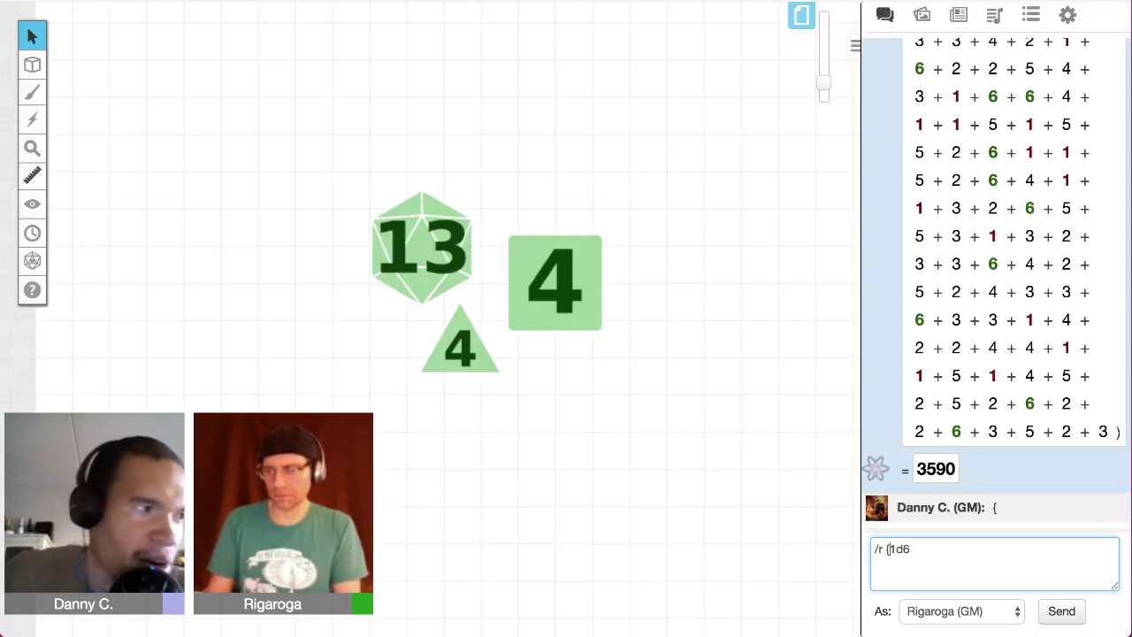
pyautogui.press('End')
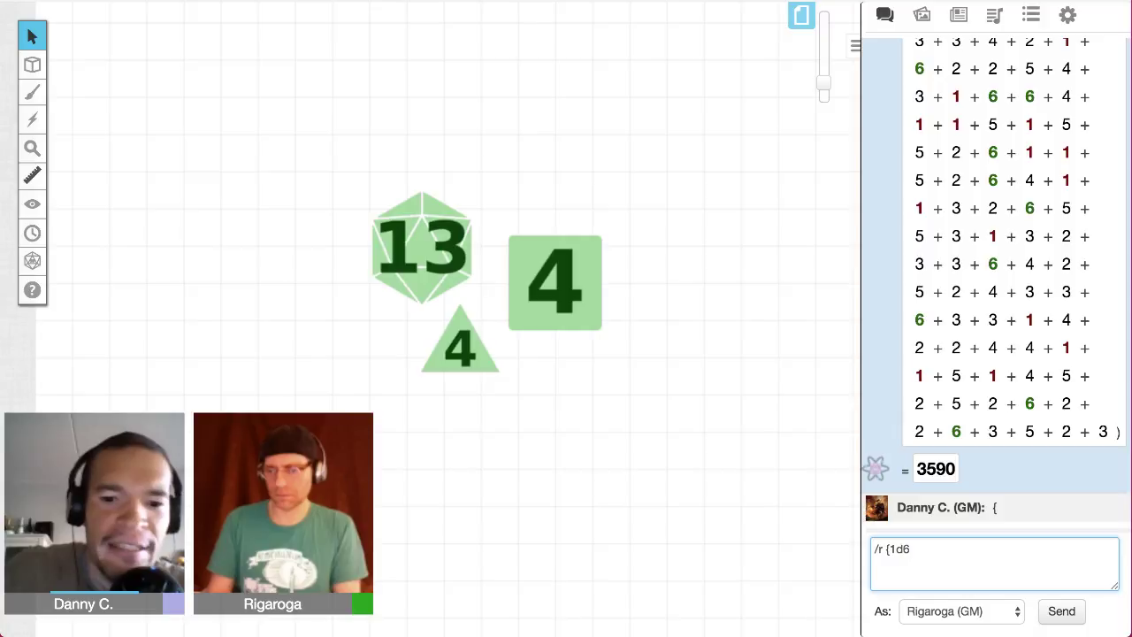
# Step: Change the grouped roll to five exploding d6, close the curly brace, and send /r {5d6!}
pyautogui.press('Left')
pyautogui.press('Left')
pyautogui.press('BackSpace')
pyautogui.write('5')
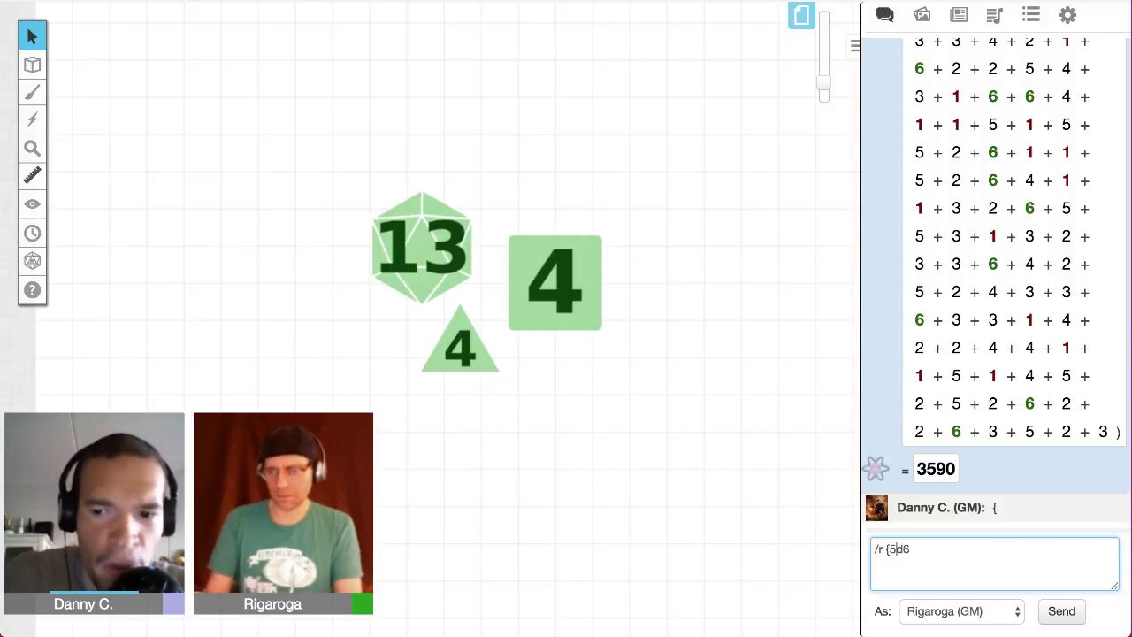
pyautogui.press('End')
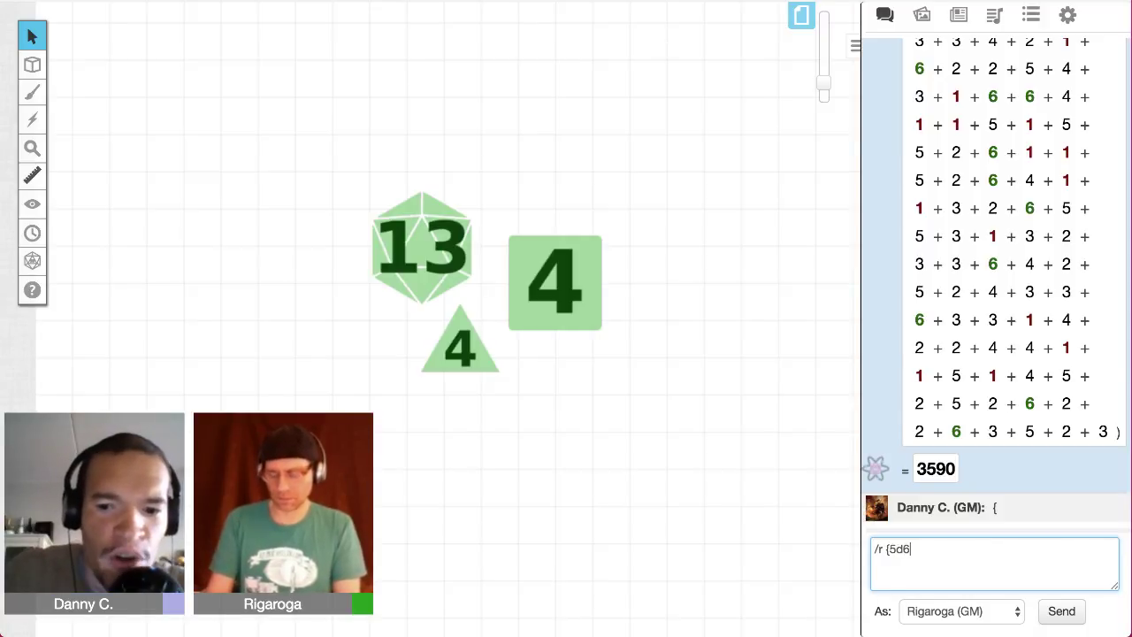
pyautogui.write('!}')
pyautogui.press('Return')
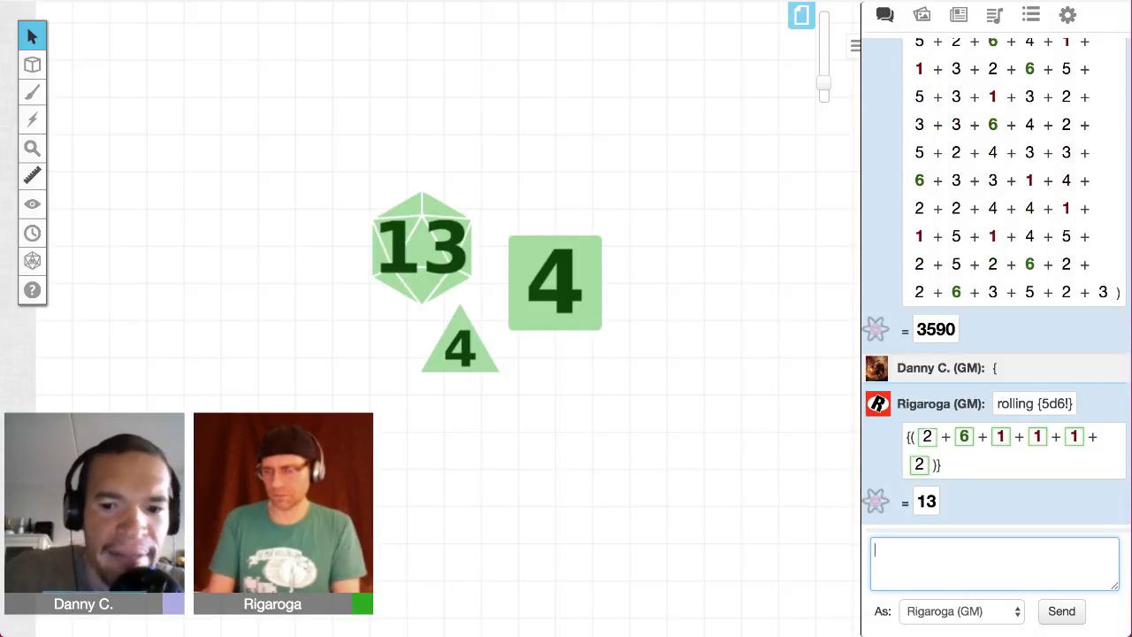
# Step: Reuse the last grouped roll with a success target of 6 added after the group, and send /r {5d6!}>6
pyautogui.press('Up')
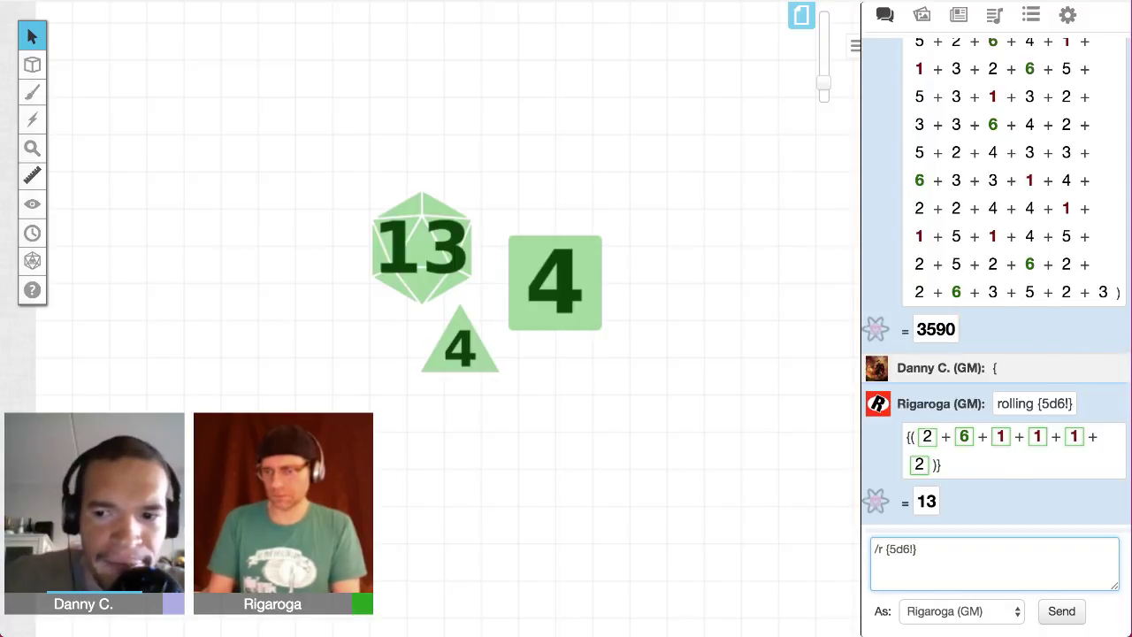
pyautogui.write('>6')
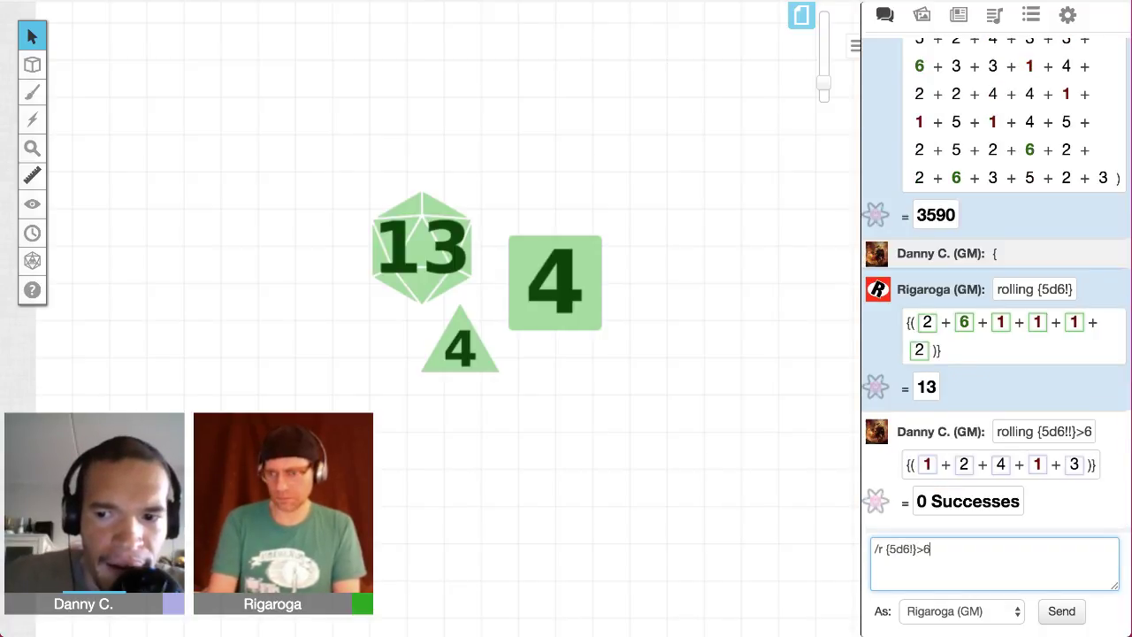
pyautogui.press('Return')
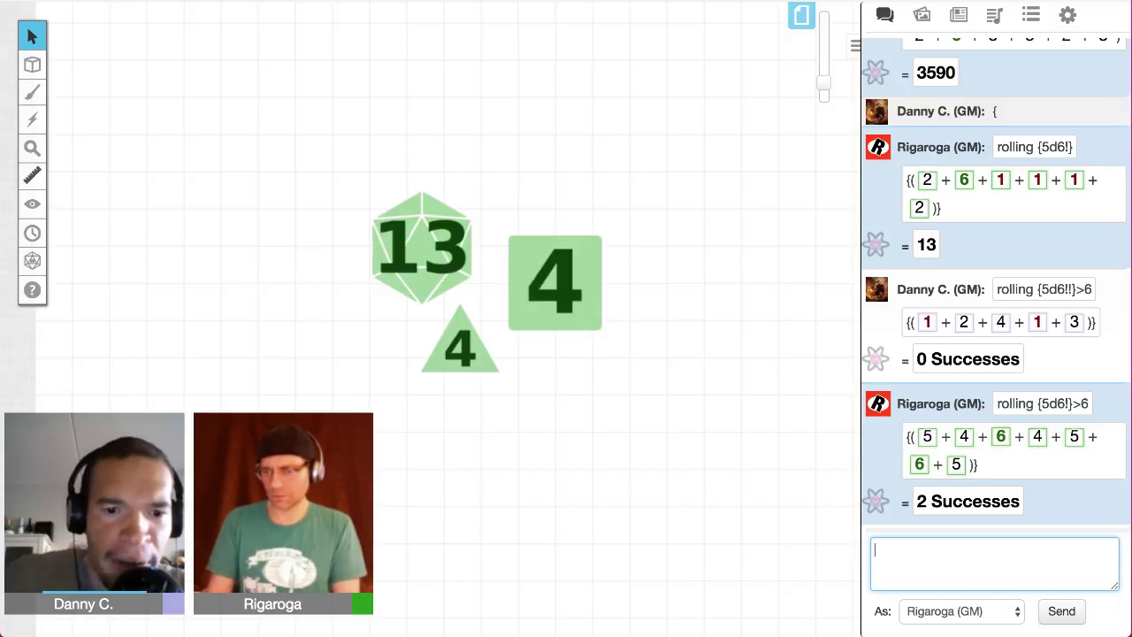
# Step: Make the last grouped roll compounding by adding a second exclamation mark inside the braces, and send /r {5d6!!}>6
pyautogui.press('Up')
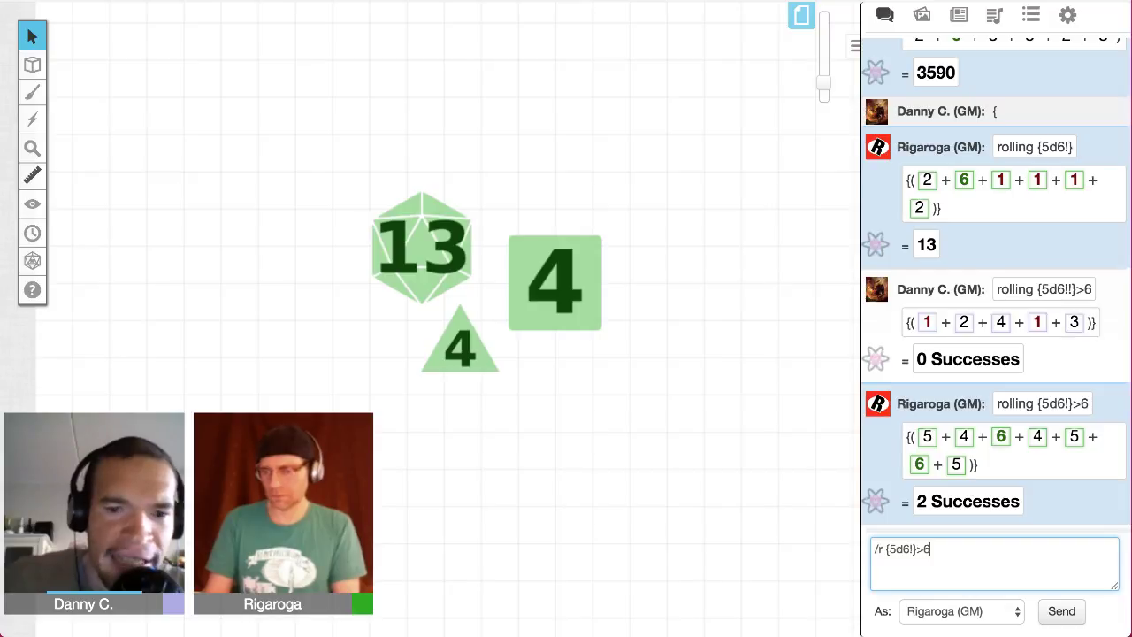
pyautogui.write('!')
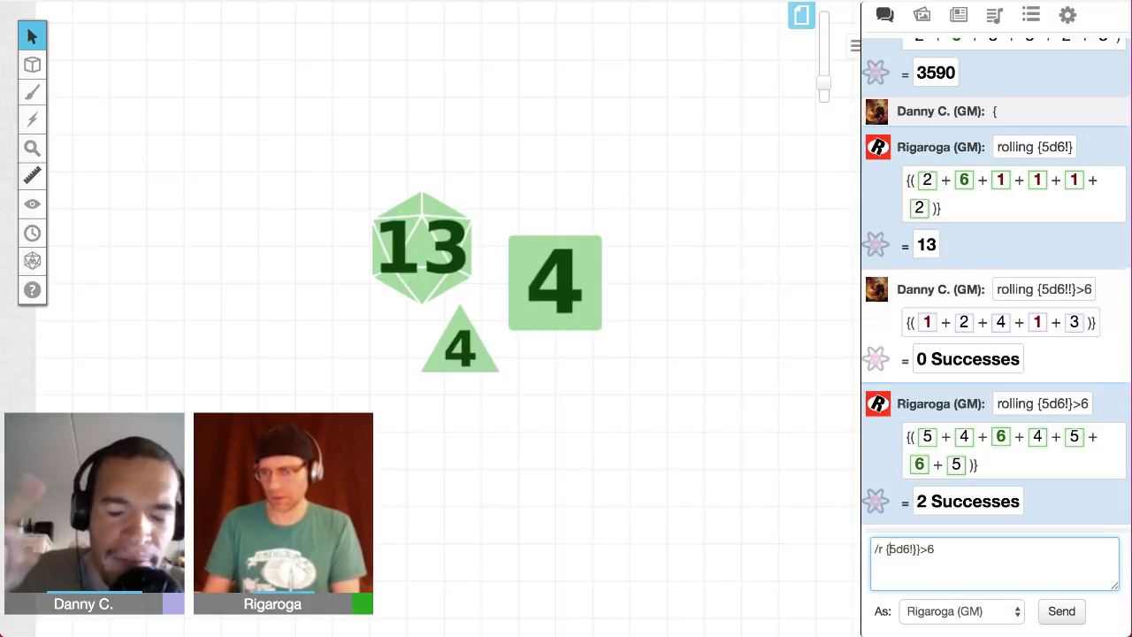
pyautogui.write('{')
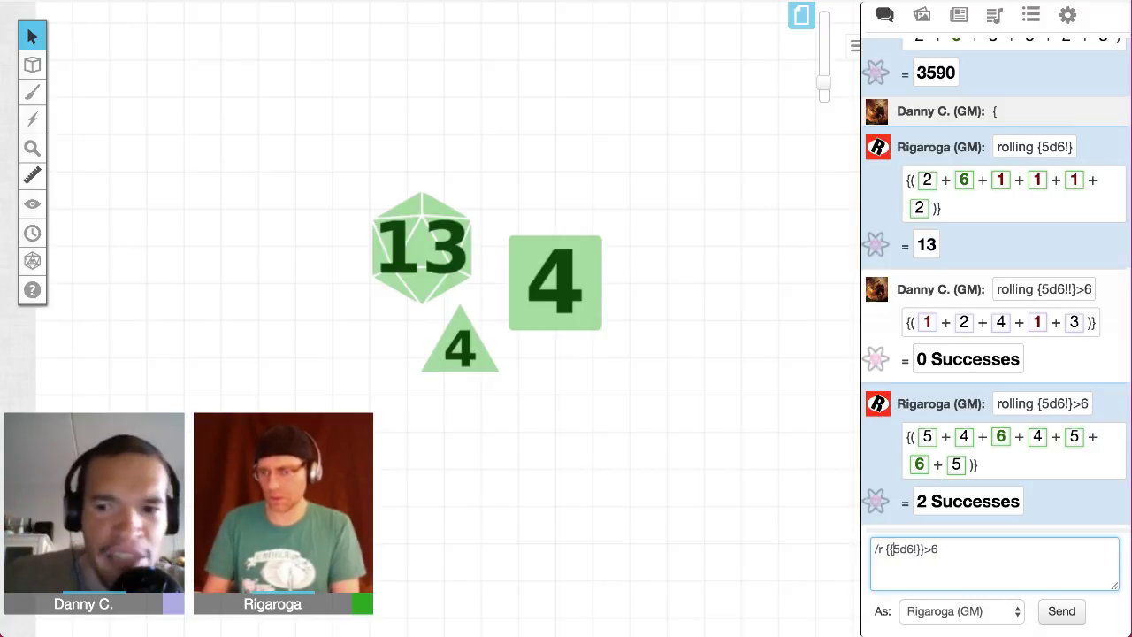
pyautogui.press('BackSpace')
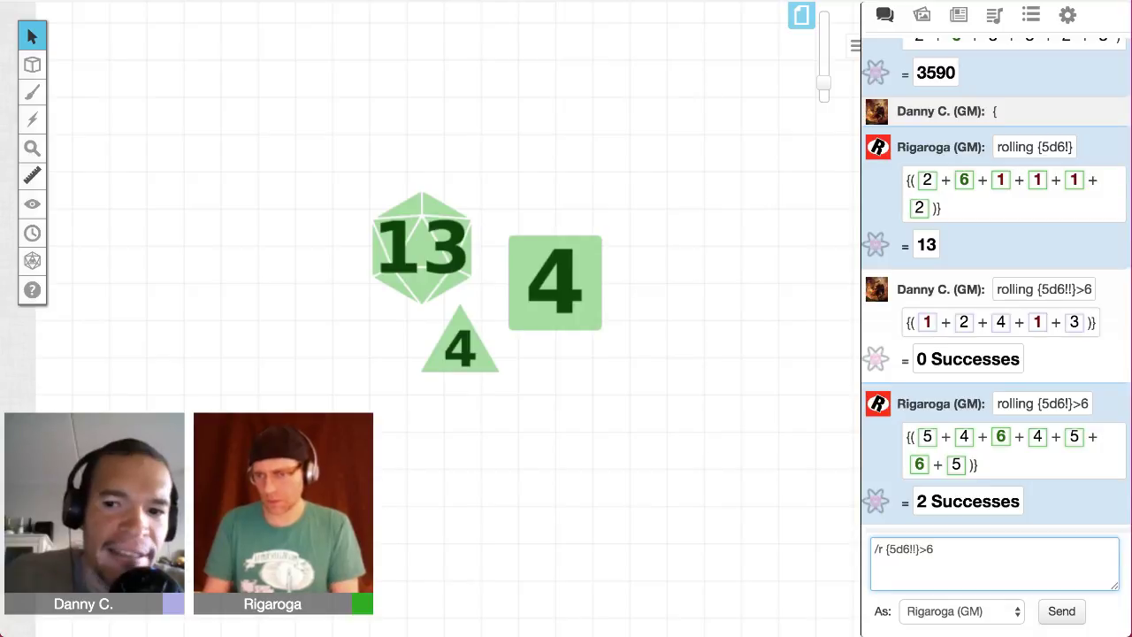
pyautogui.press('Return')
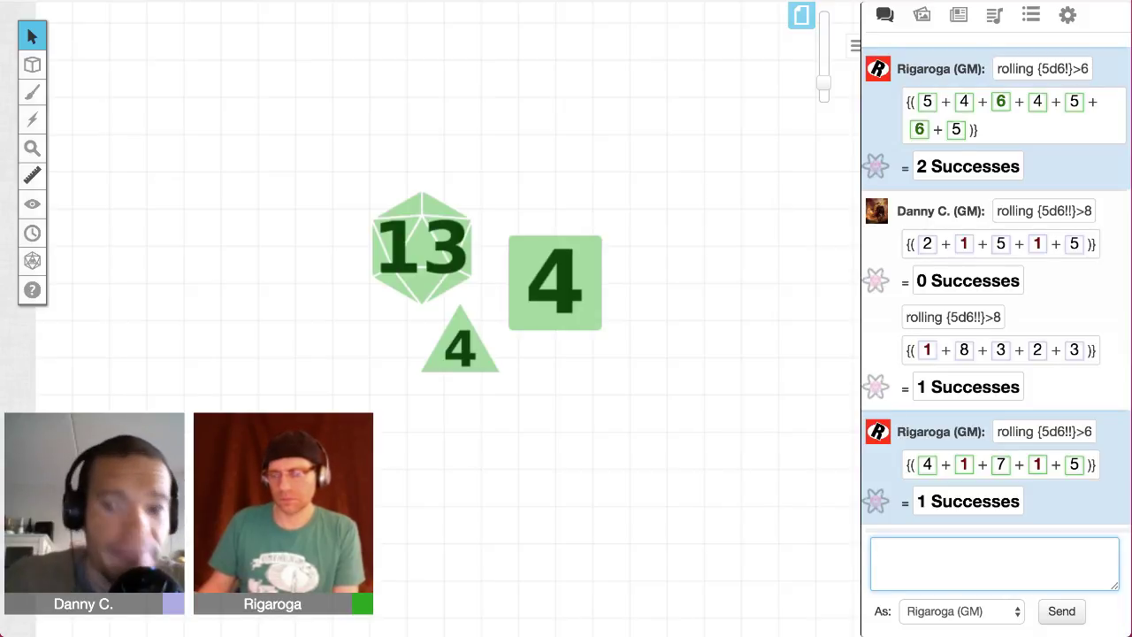
# Step: Write the drop-highest roll /r 8d100dh in the chat message without sending it
pyautogui.write('/r')
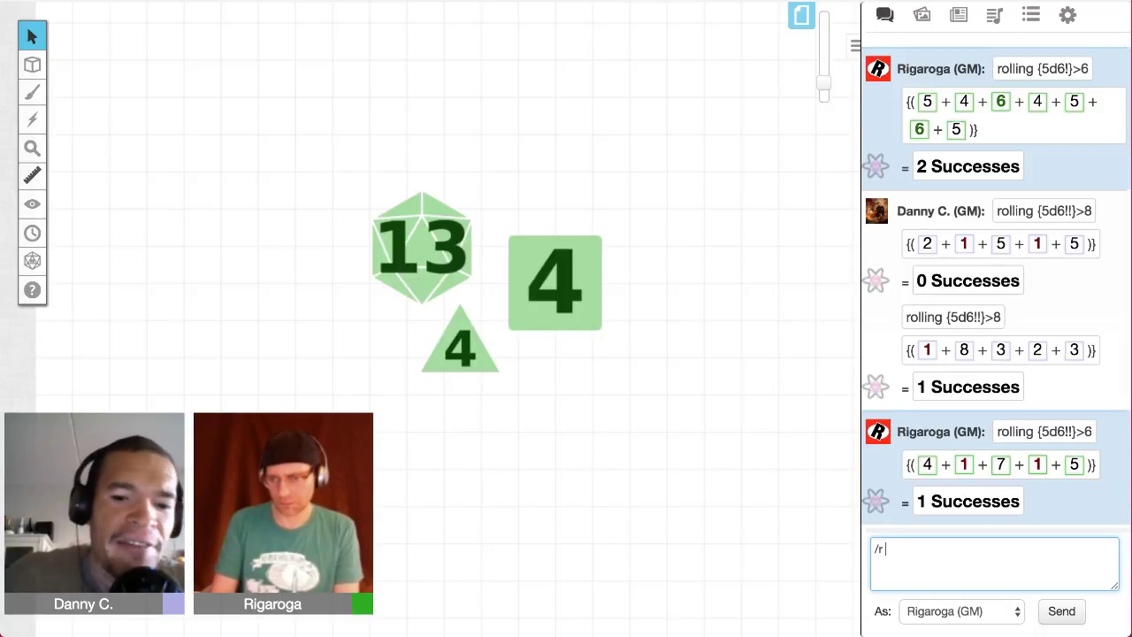
pyautogui.write('8d1')
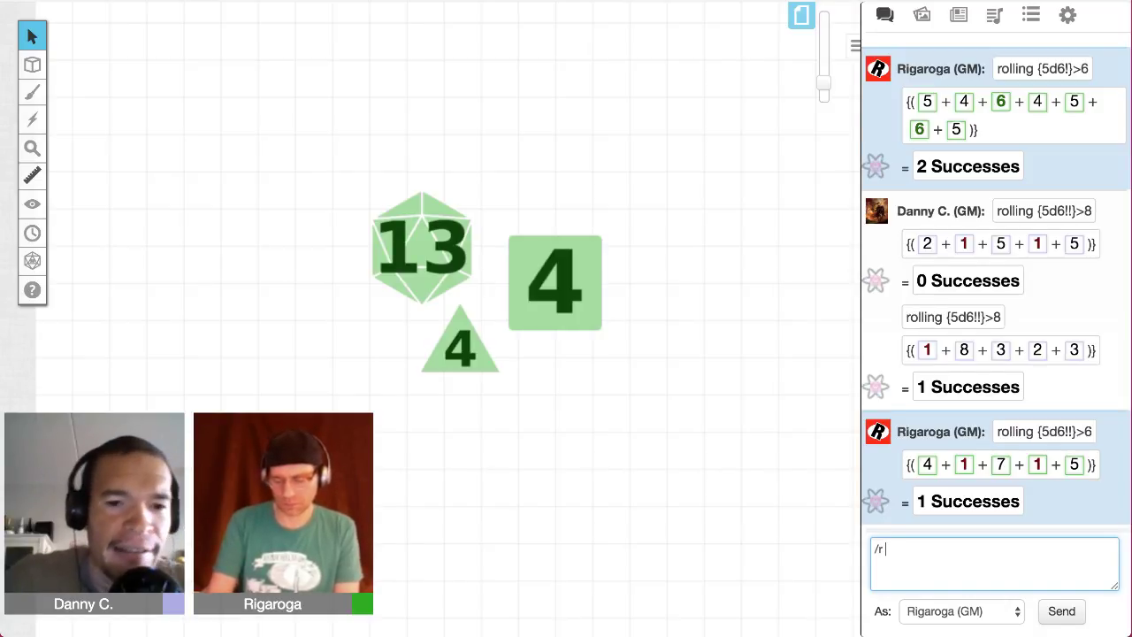
pyautogui.write('00')
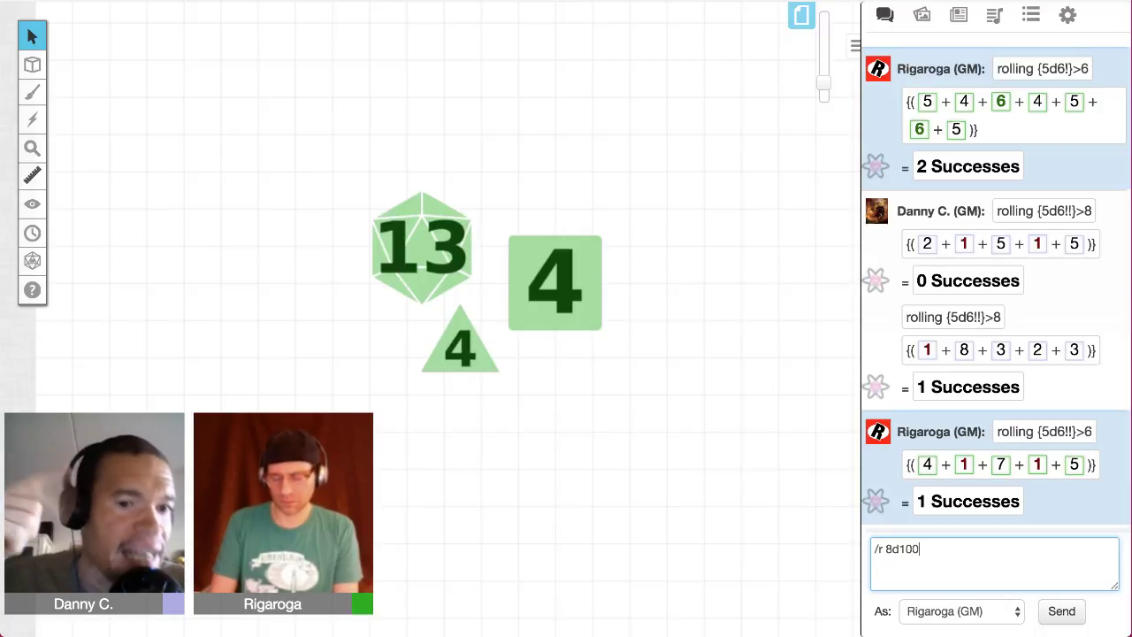
pyautogui.write('d')
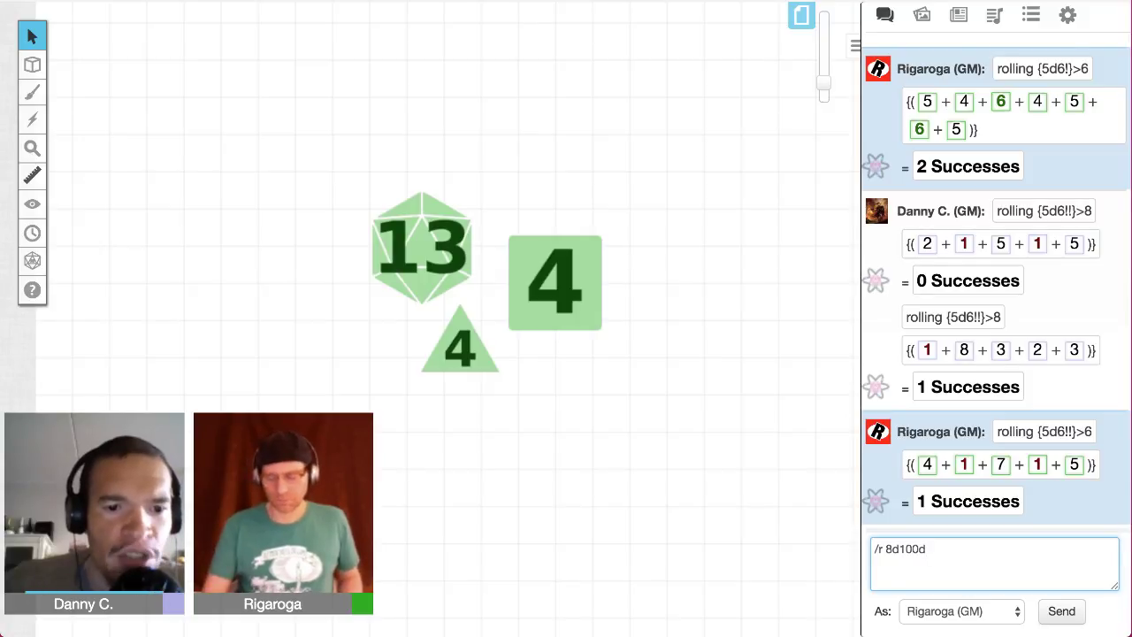
pyautogui.write('h')
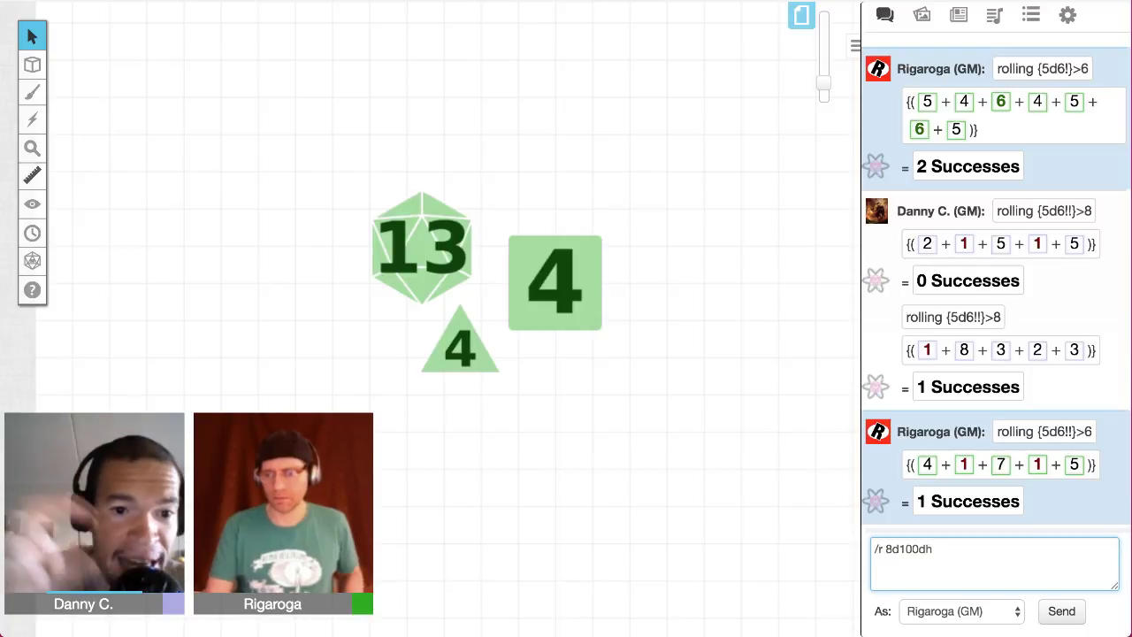
# Step: Change the unsent roll from drop highest to keep the highest 2 dice, and send /r 8d100kh2
pyautogui.press('Left')
pyautogui.press('BackSpace')
pyautogui.write('k')
pyautogui.press('End')
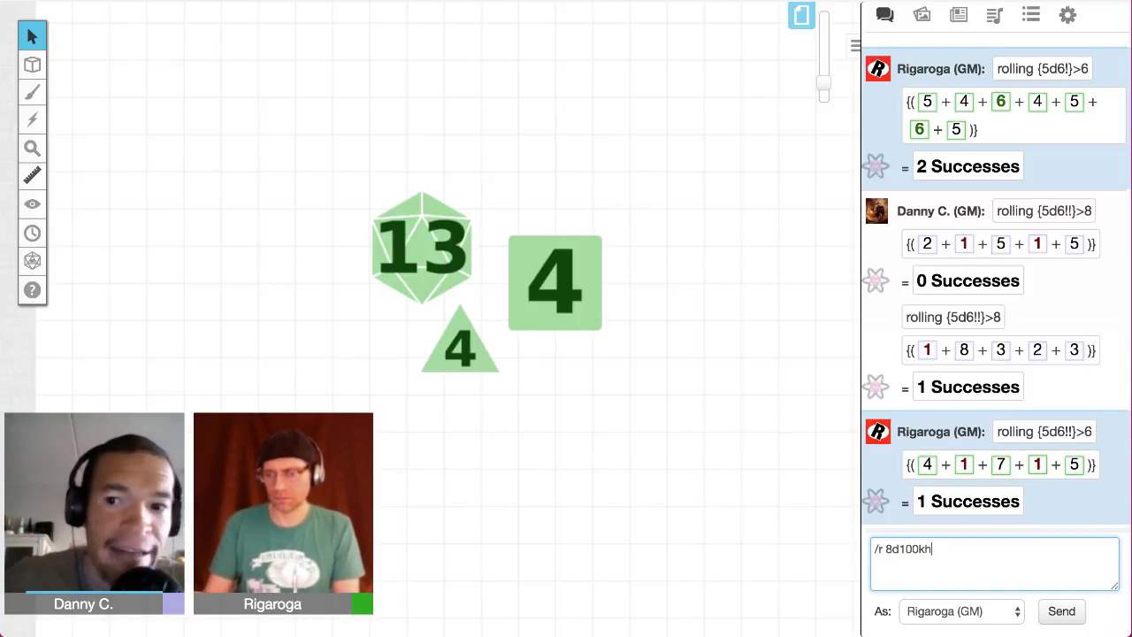
pyautogui.write('5')
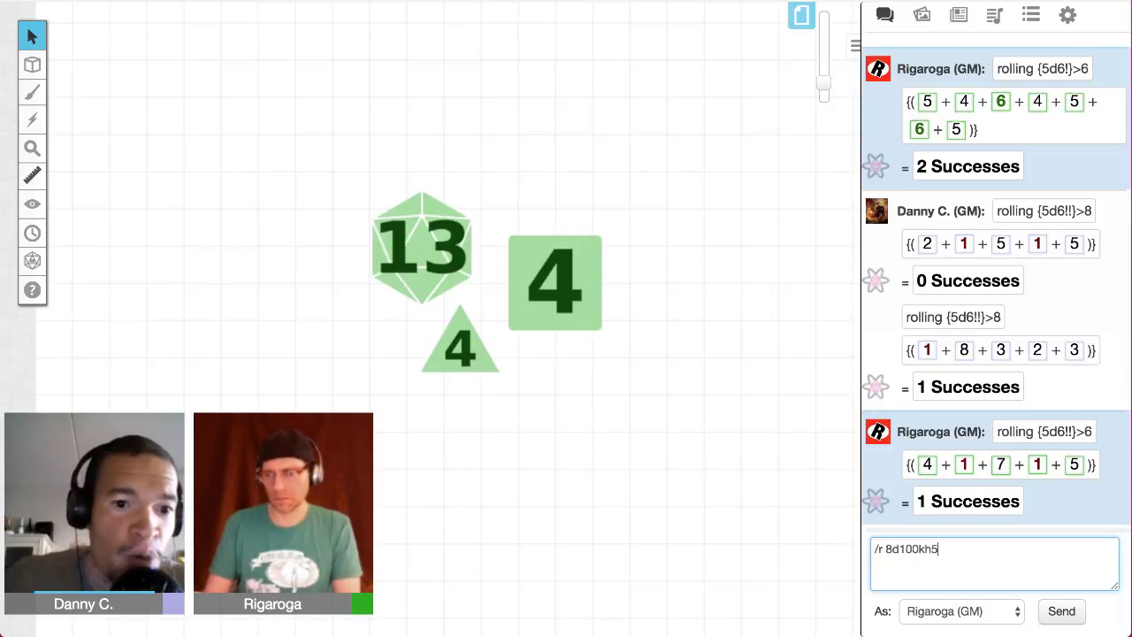
pyautogui.press('BackSpace')
pyautogui.write('2')
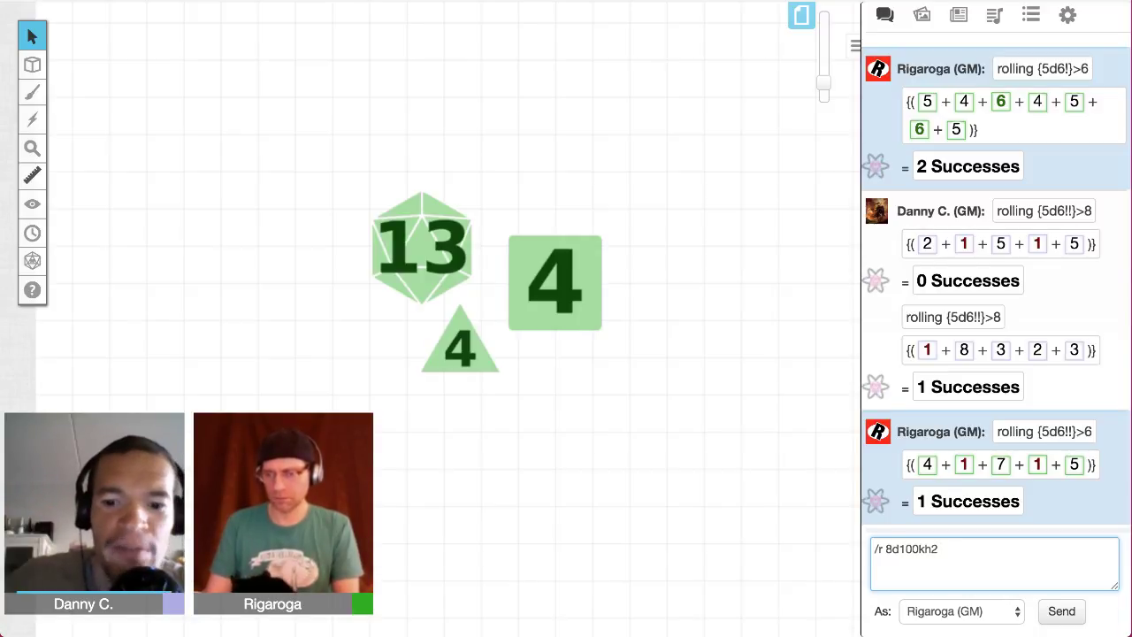
pyautogui.press('Return')
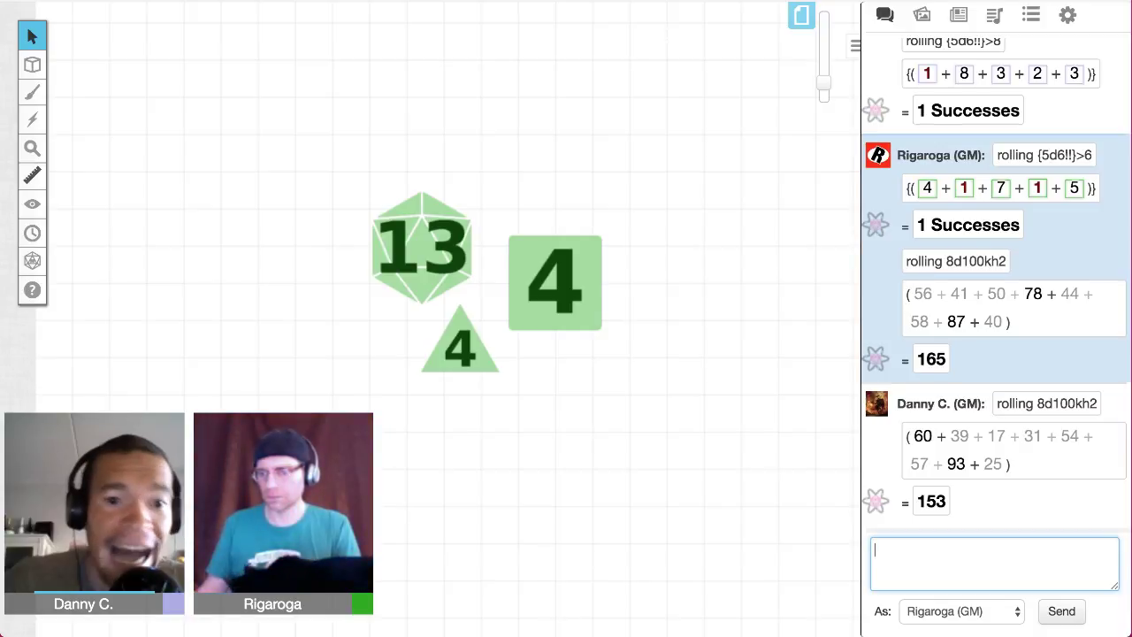
# Step: Reuse the last roll with keep highest changed to drop highest, and send /r 8d100dh2
pyautogui.press('Up')
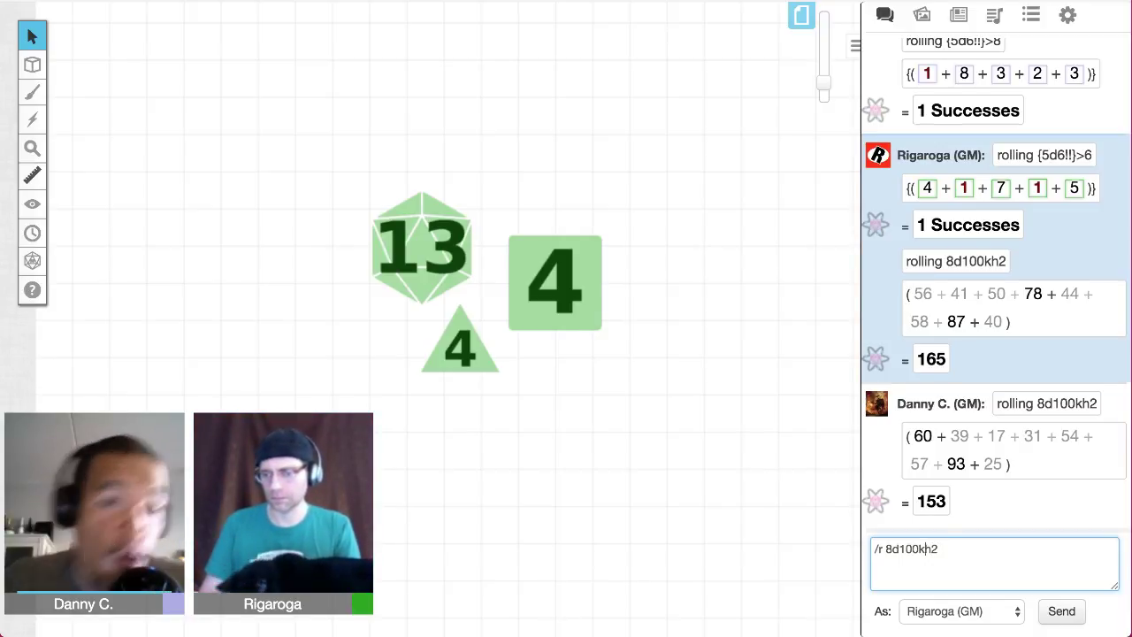
pyautogui.press('BackSpace')
pyautogui.write('d')
pyautogui.press('Return')
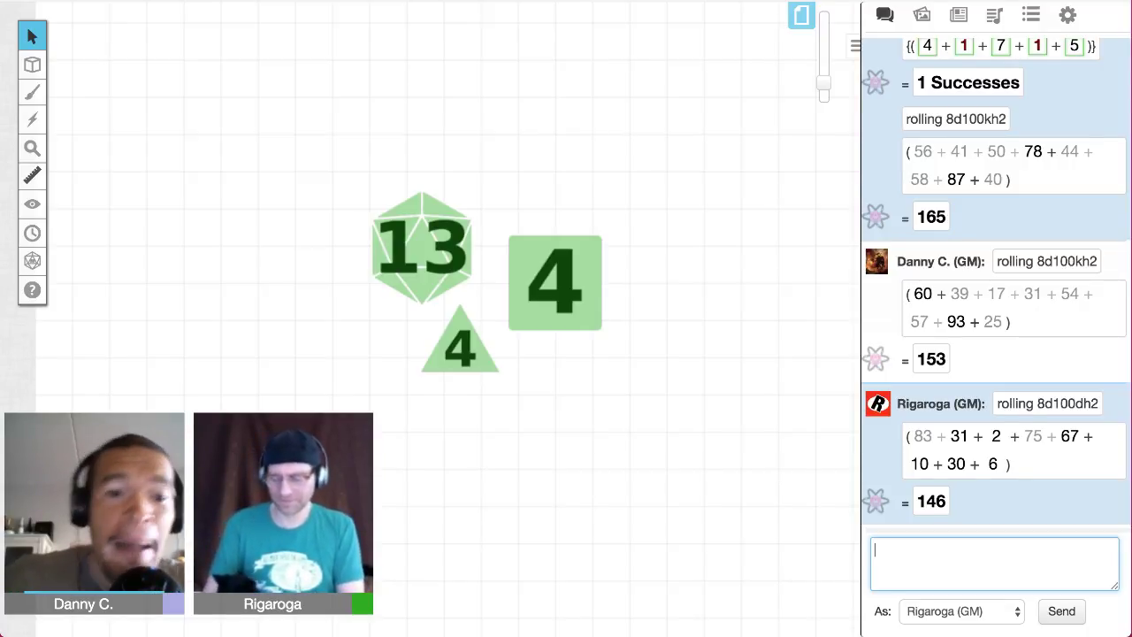
# Step: Send the chat roll /r 40d6=6 to count only dice equal to 6 as successes
pyautogui.write('/r 4')
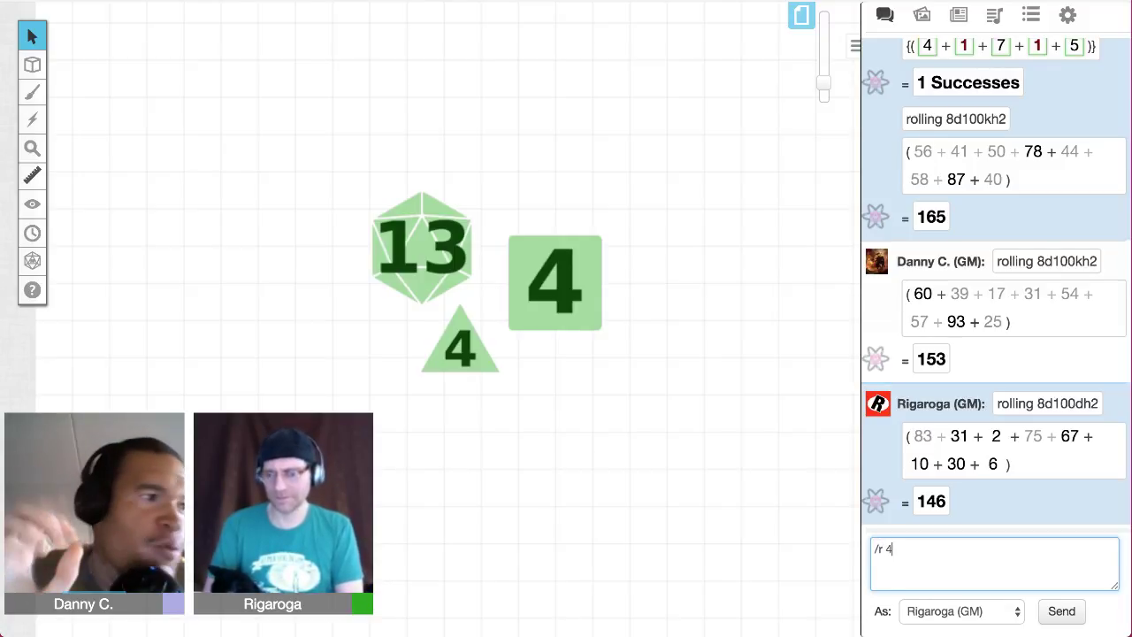
pyautogui.write('0d6')
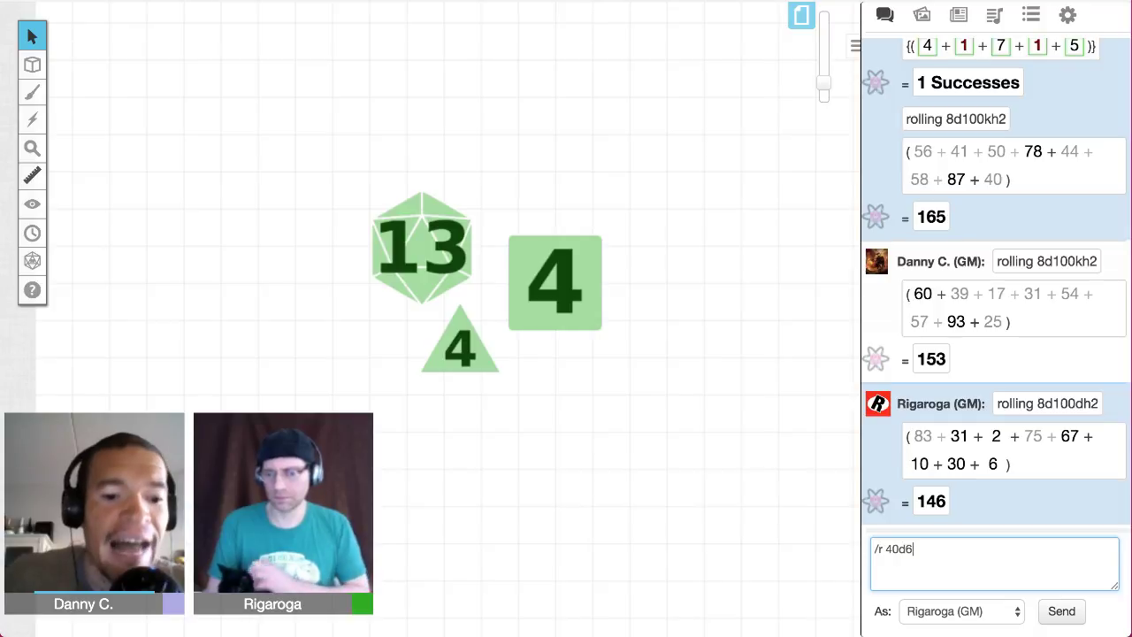
pyautogui.write('=')
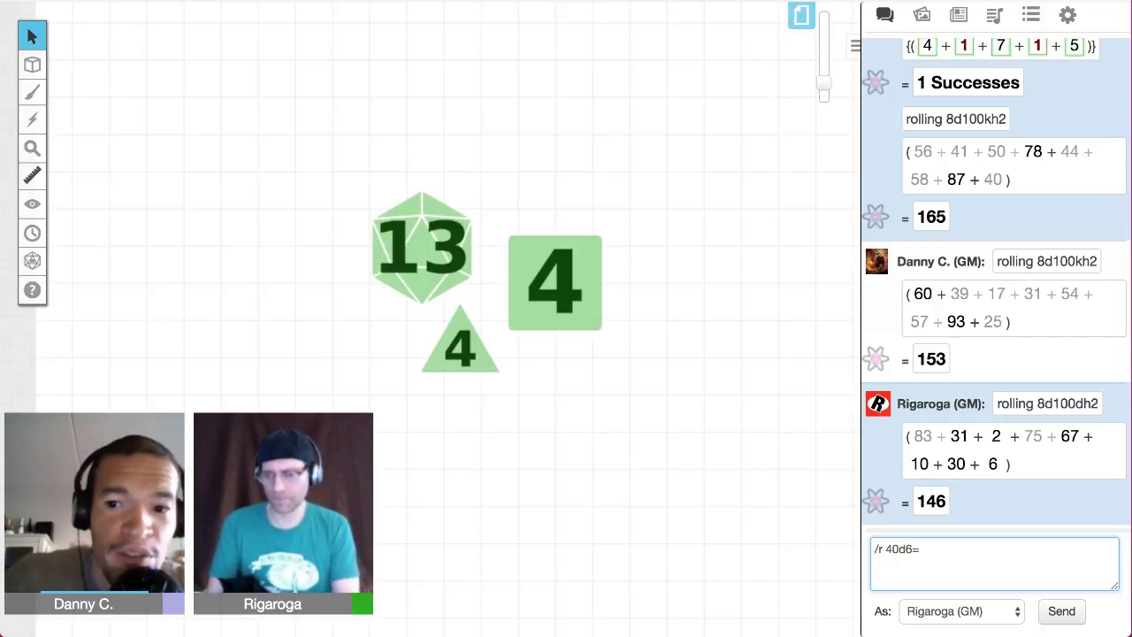
pyautogui.write('6')
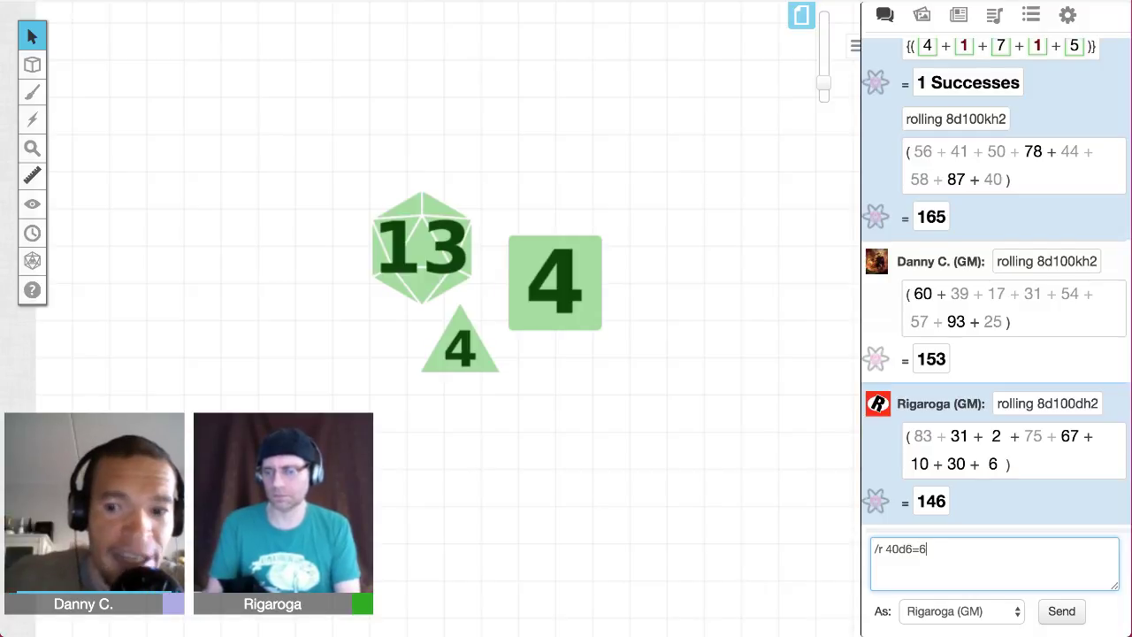
pyautogui.press('Return')
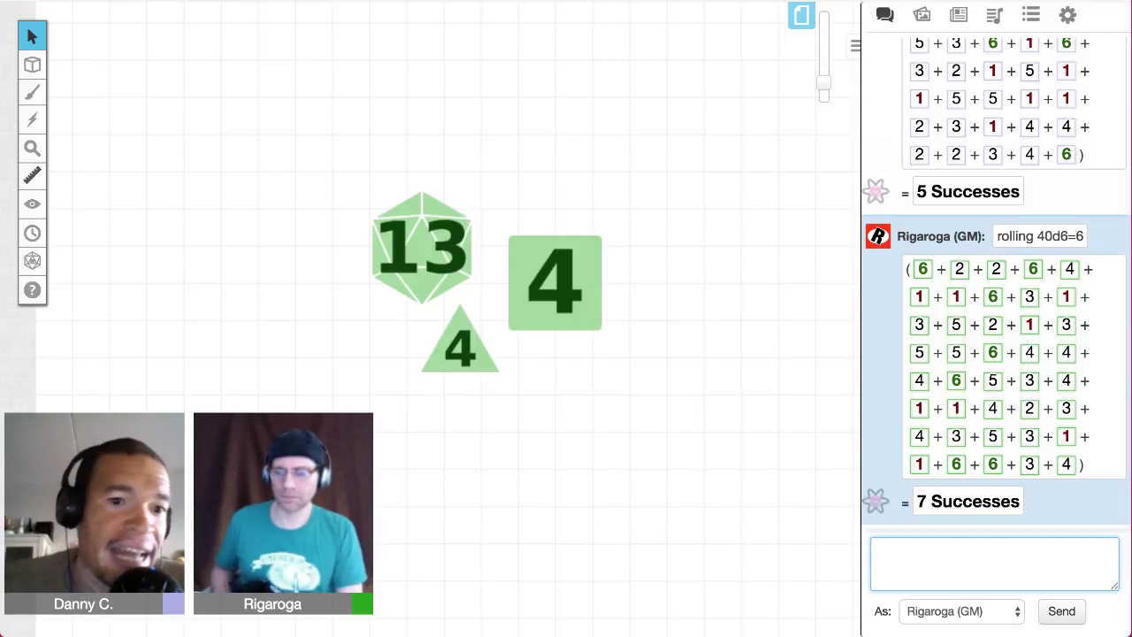
# Step: Reuse the last roll with the success condition changed to 3 or less, and send /r 40d6<3
pyautogui.press('Up')
pyautogui.press('Left')
pyautogui.press('BackSpace')
pyautogui.write('<')
pyautogui.press('BackSpace')
pyautogui.write('2')
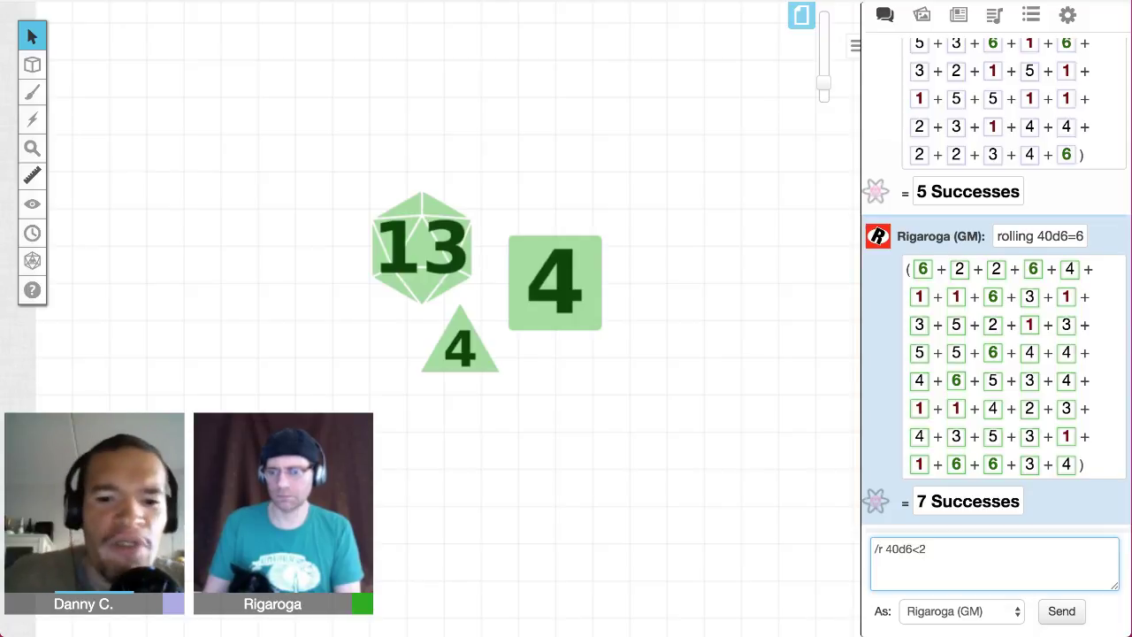
pyautogui.press('BackSpace')
pyautogui.write('3')
pyautogui.press('Return')
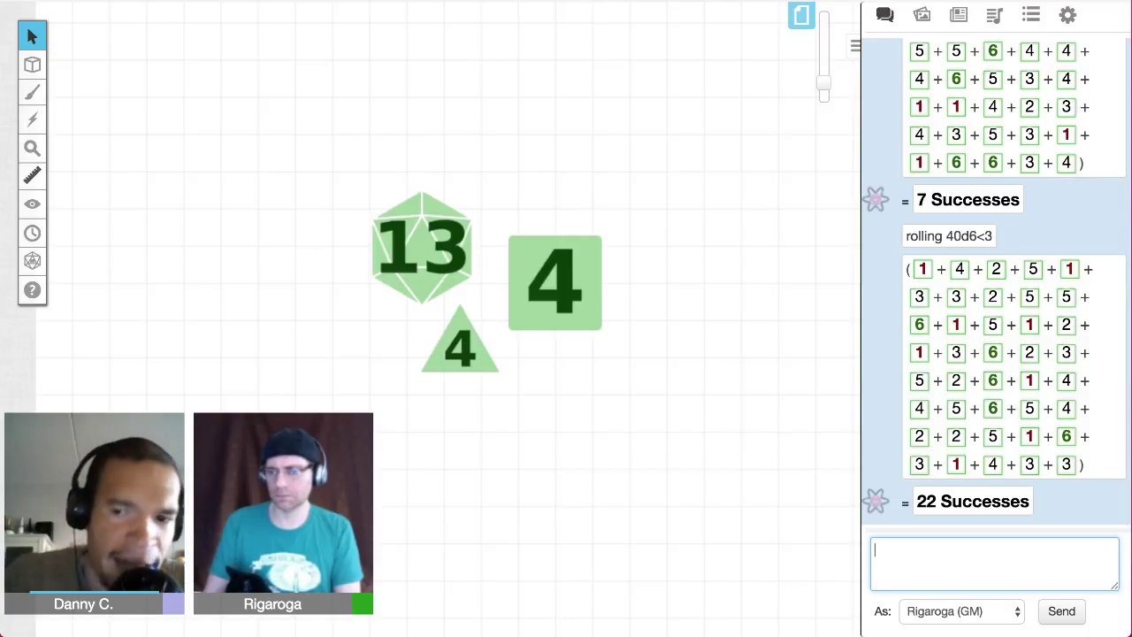
# Step: Reuse the last roll with changed success conditions, sending /r 40d6<5 for 5 or less and /r 40d6=3 for exactly 3
pyautogui.press('Up')
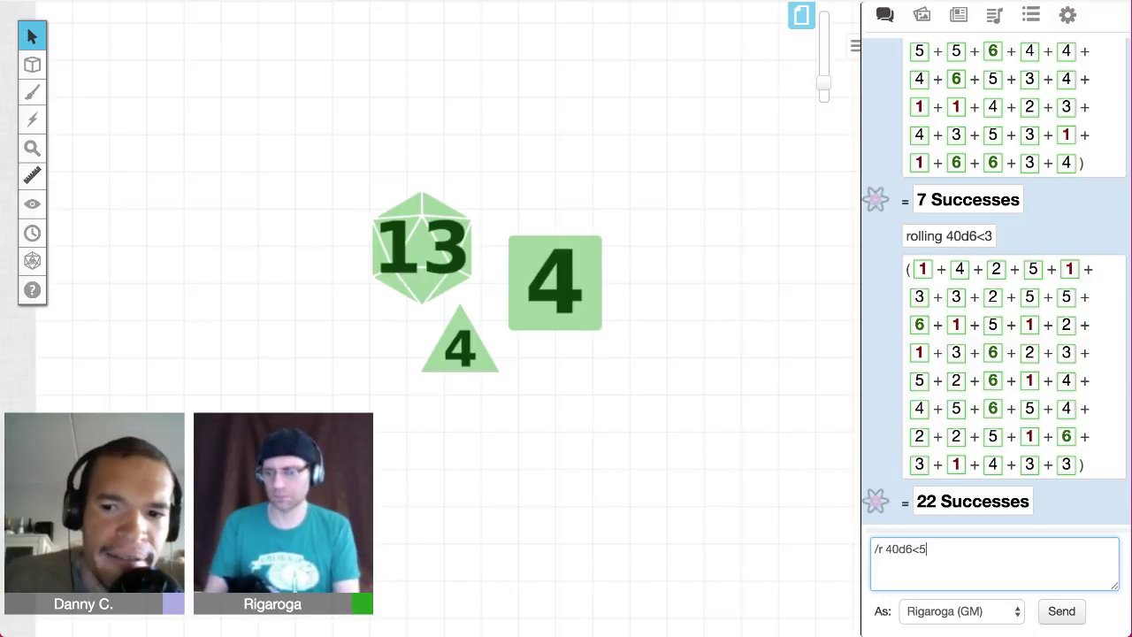
pyautogui.press('Return')
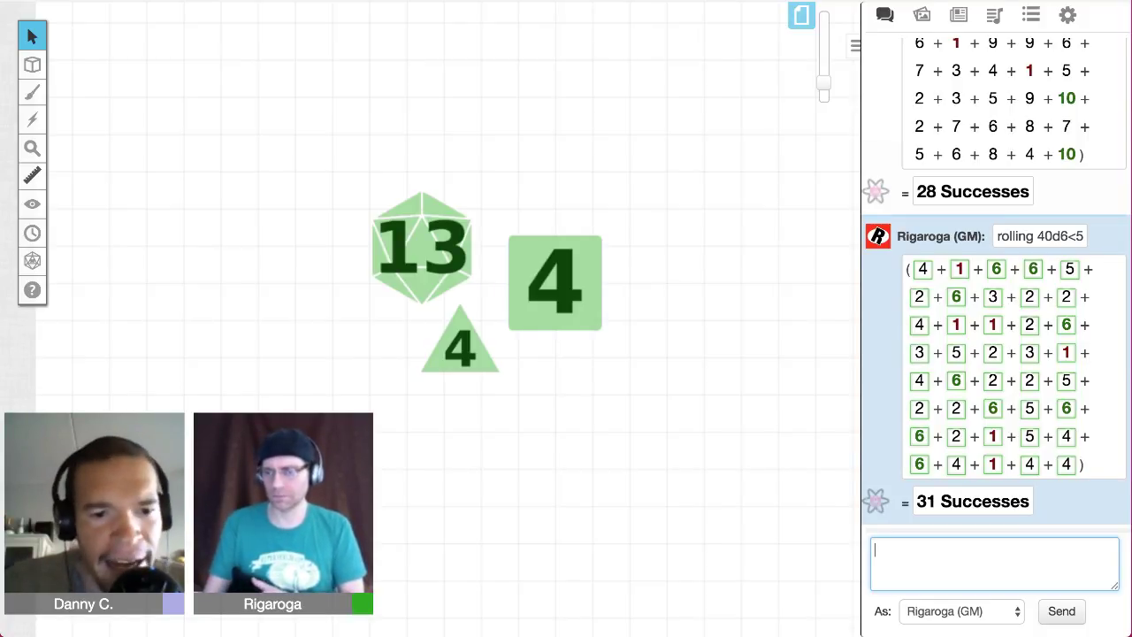
pyautogui.press('Up')
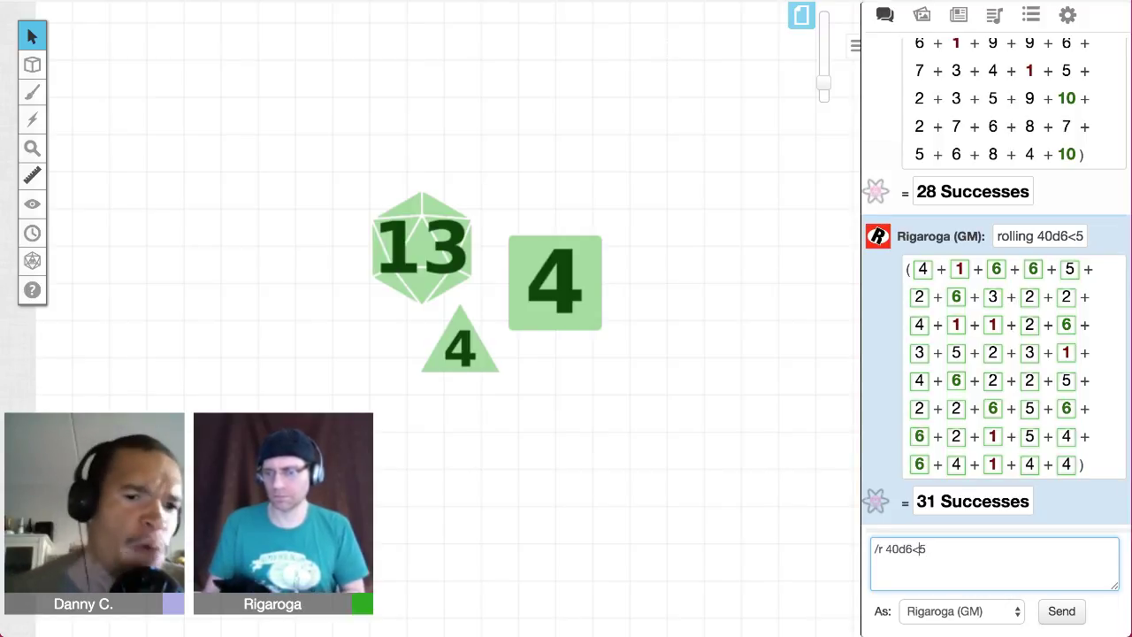
pyautogui.press('Left')
pyautogui.press('BackSpace')
pyautogui.write('=3')
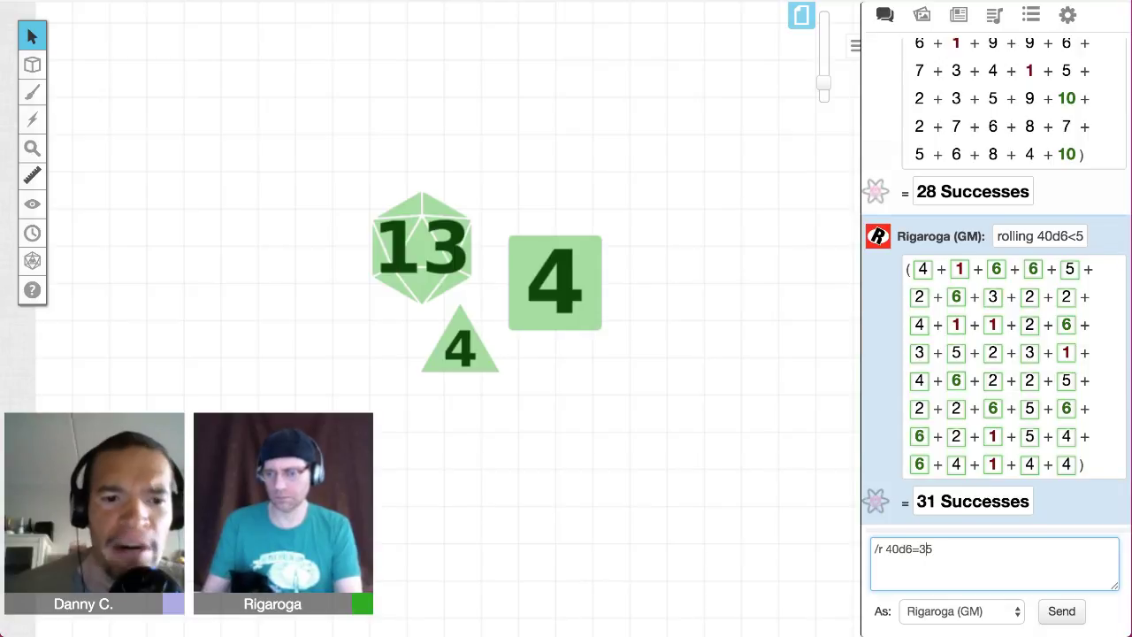
pyautogui.press('BackSpace')
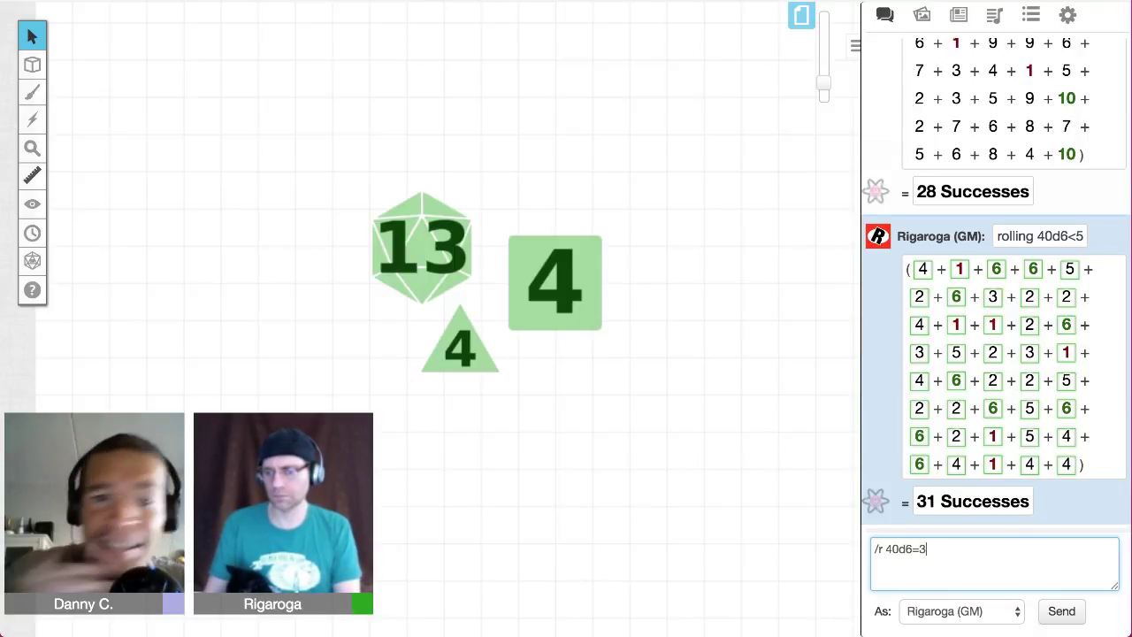
pyautogui.press('Return')
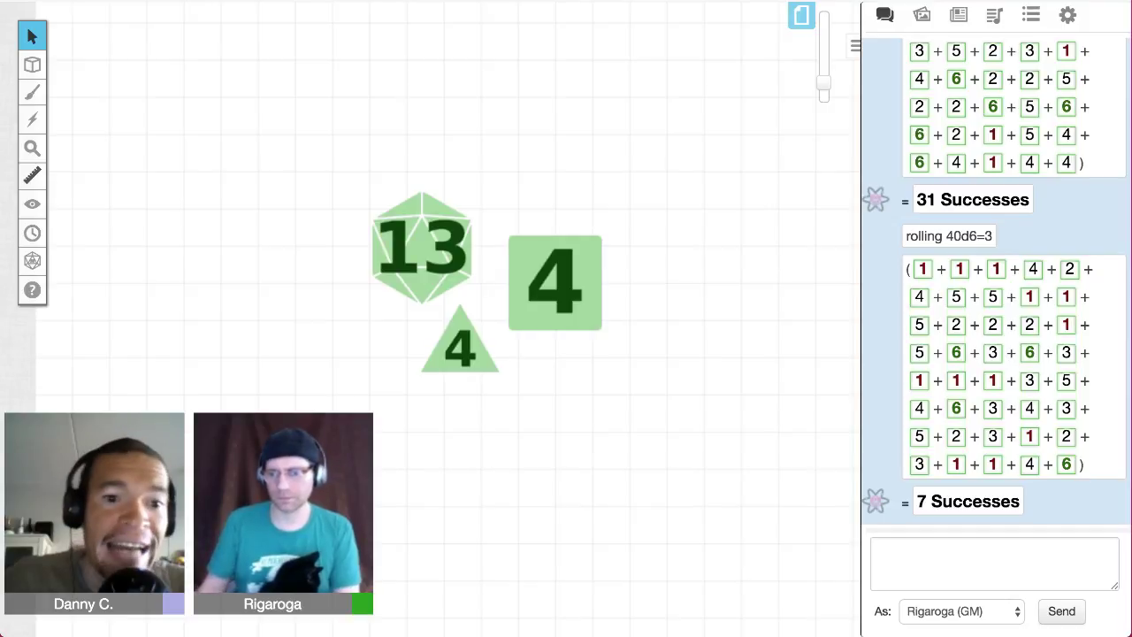
# Step: Send the chat roll /r 5d10cs>9 to mark dice of 9 or higher as critical successes
pyautogui.click(994, 563)
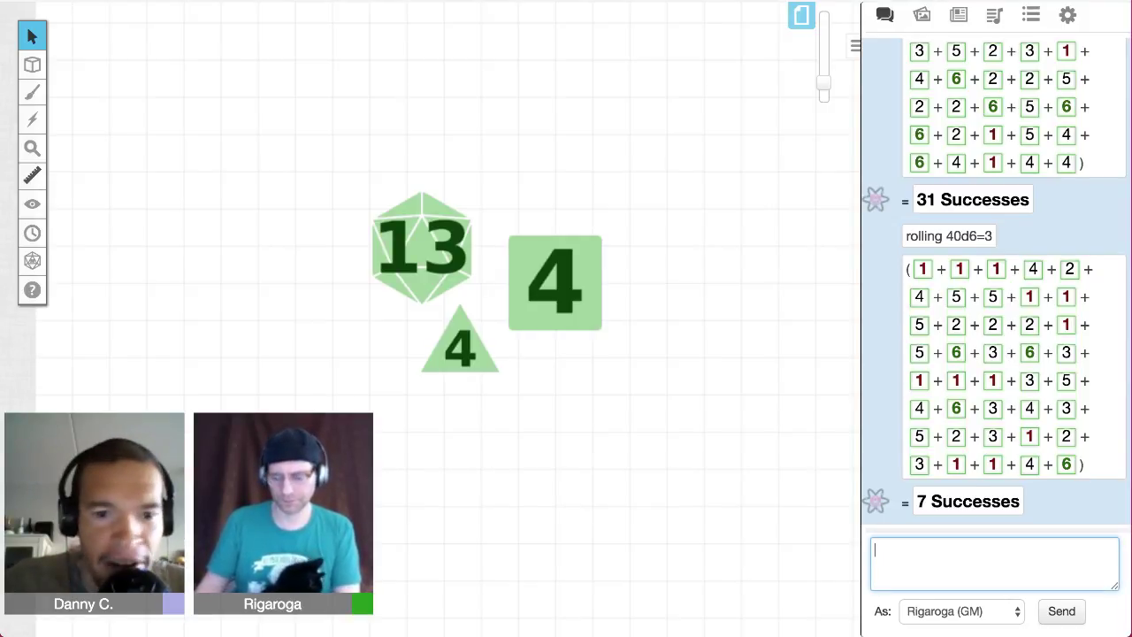
pyautogui.write('/r')
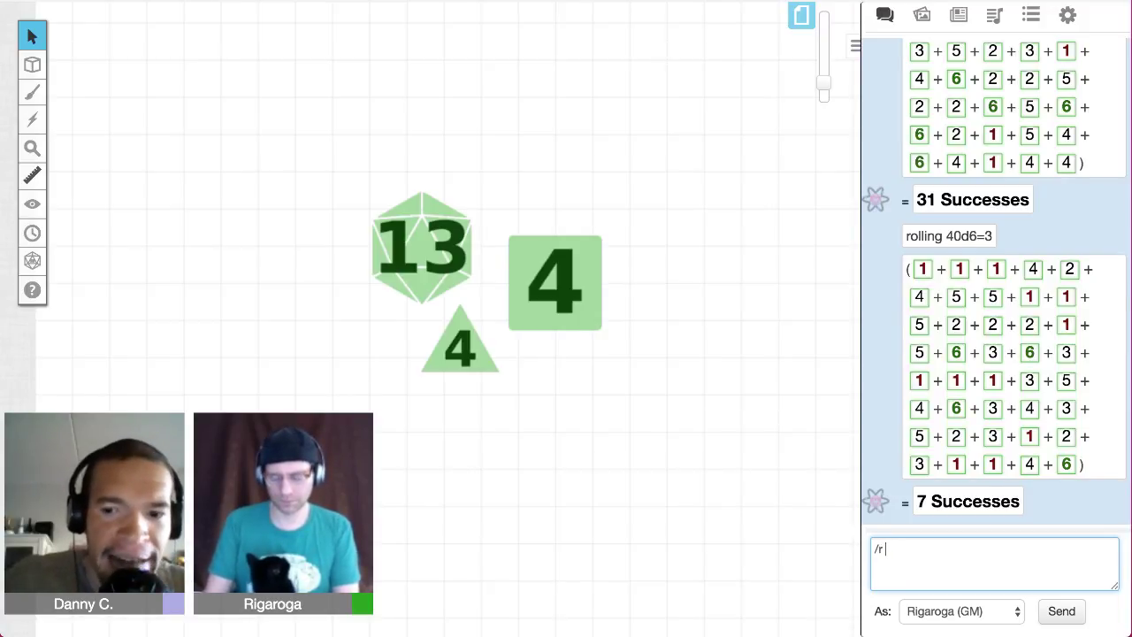
pyautogui.write(' cs>9')
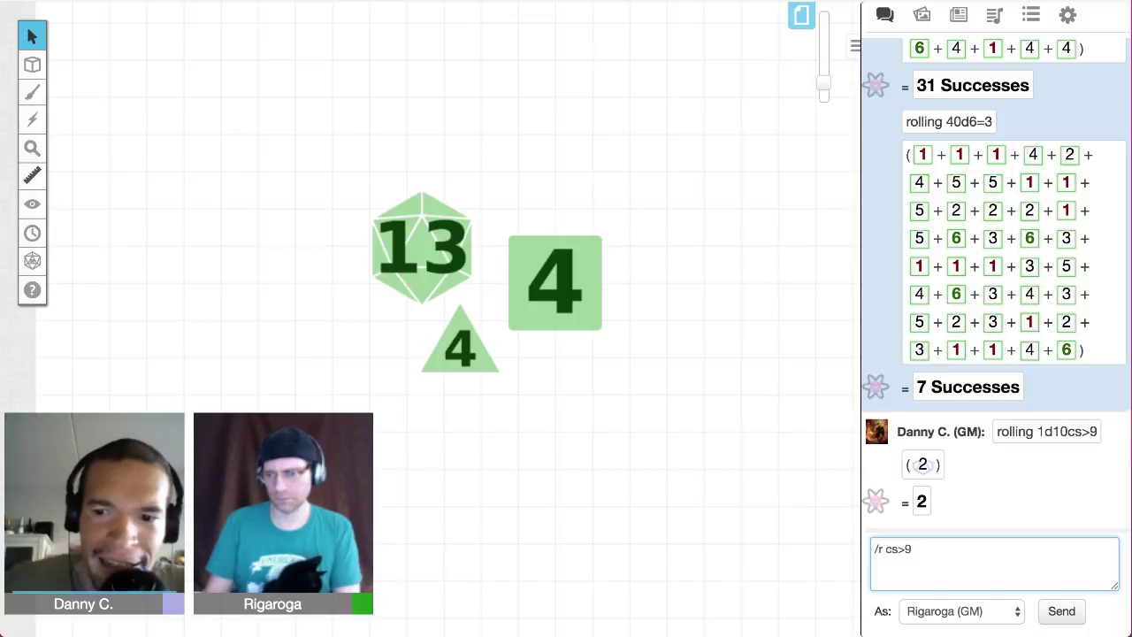
pyautogui.write('1d10')
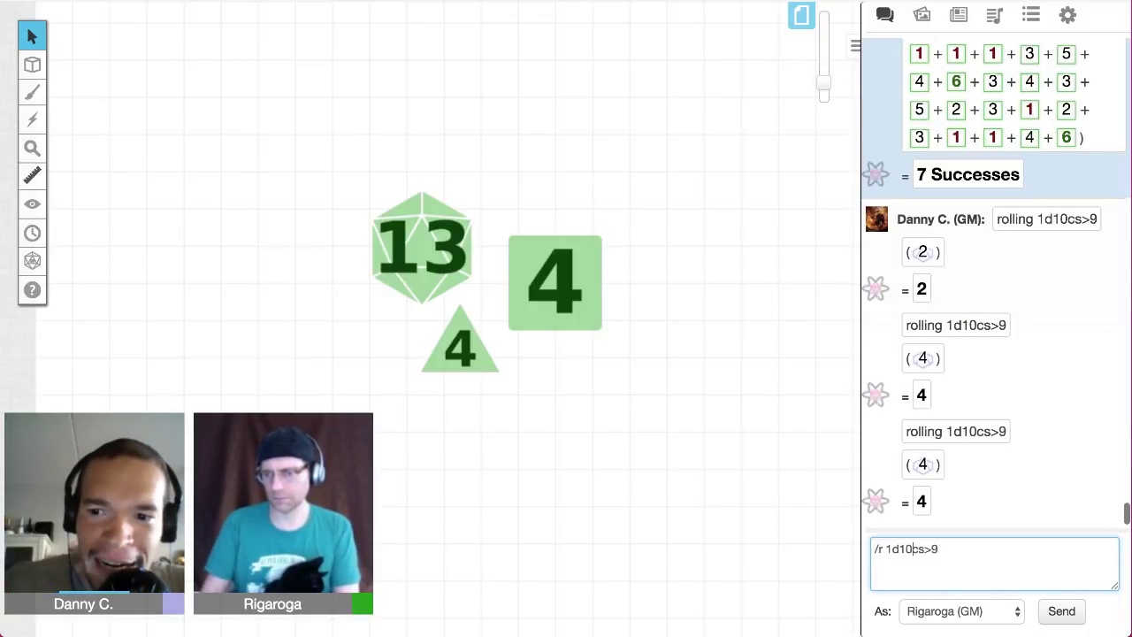
pyautogui.press('Left')
pyautogui.press('Left')
pyautogui.press('Left')
pyautogui.press('BackSpace')
pyautogui.write('5')
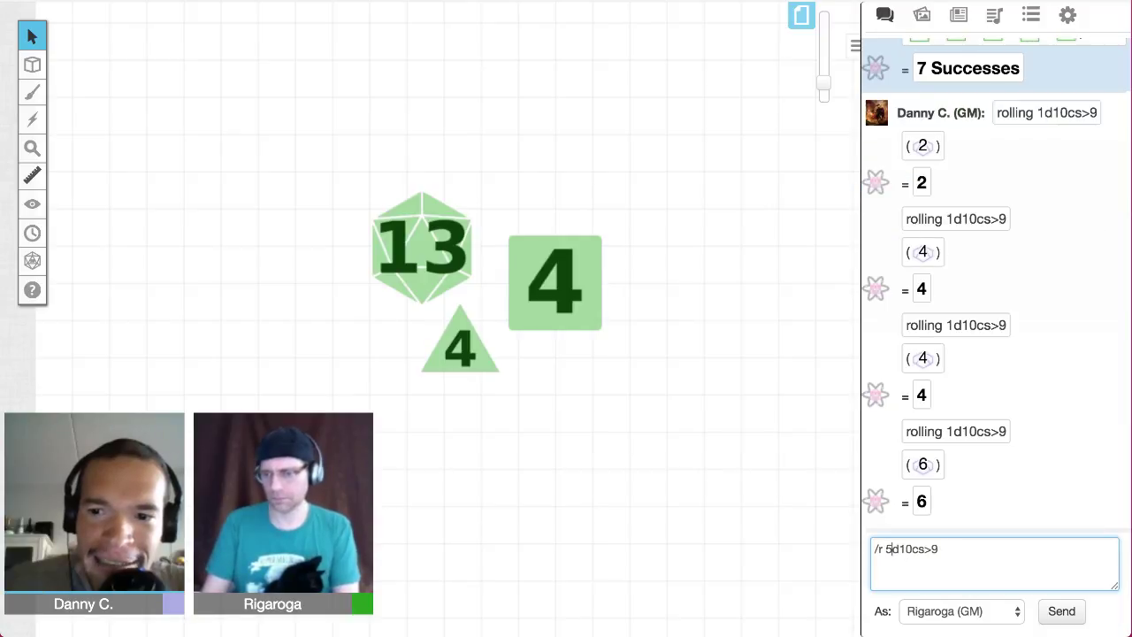
pyautogui.press('Return')
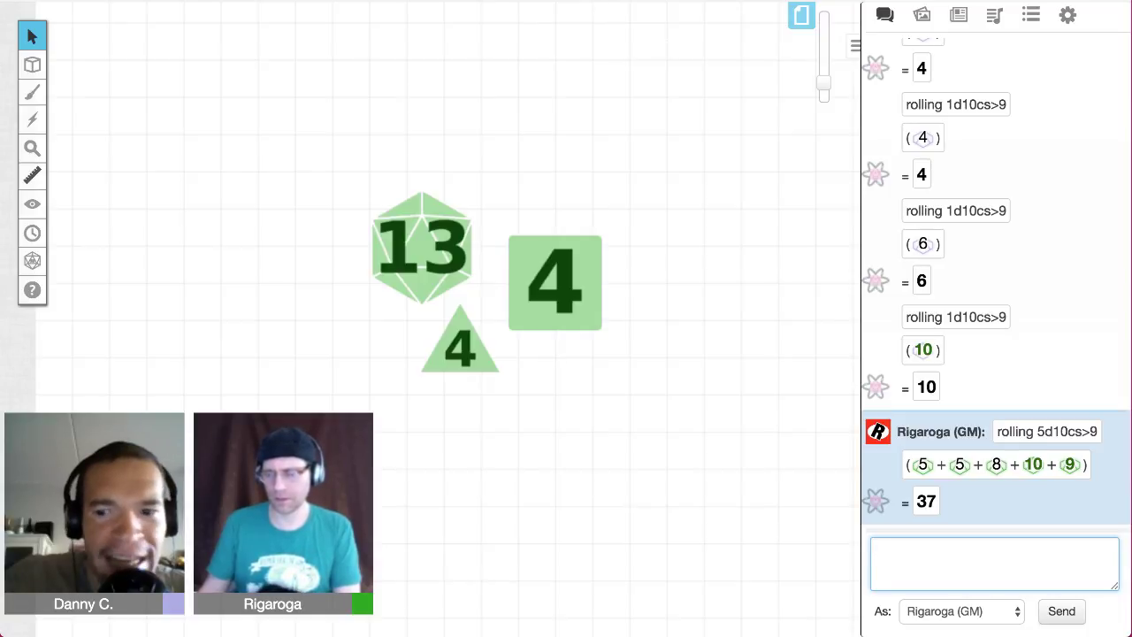
# Step: Recall the last critical success roll in the chat and change its number of dice to 10
pyautogui.press('Up')
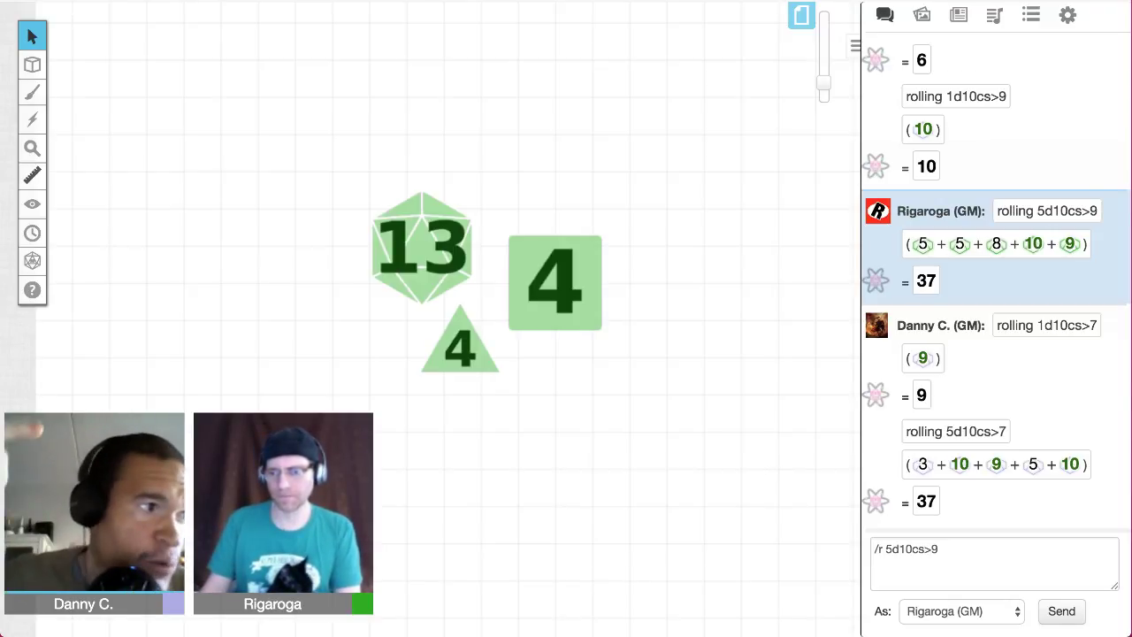
pyautogui.click(939, 549)
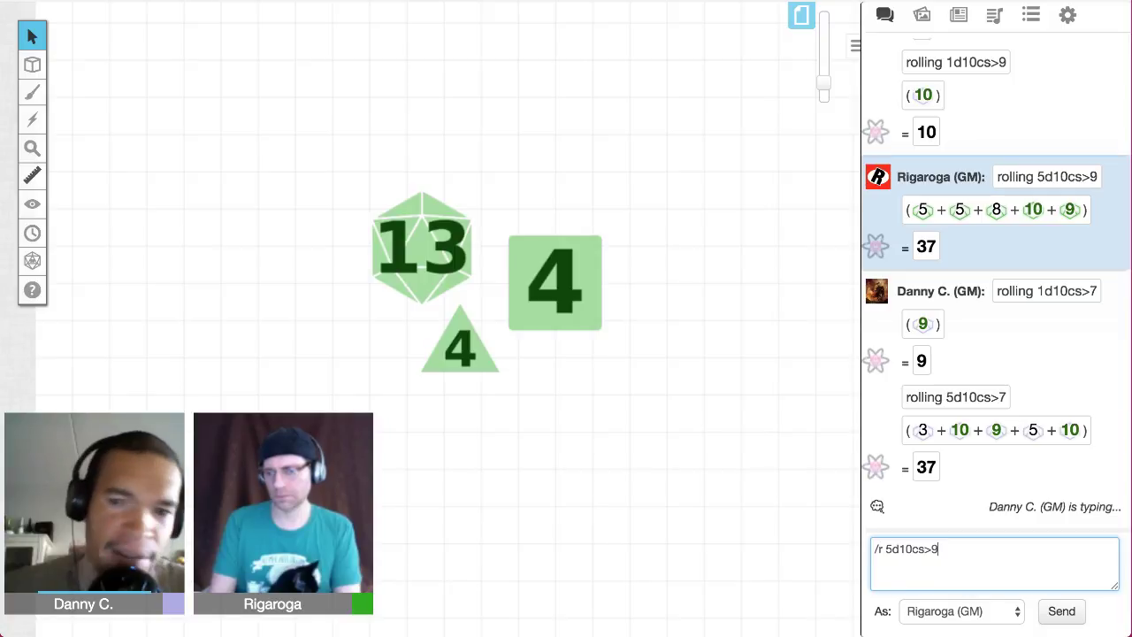
pyautogui.press('Left')
pyautogui.press('Left')
pyautogui.press('Left')
pyautogui.press('Left')
pyautogui.press('BackSpace')
pyautogui.write('10')
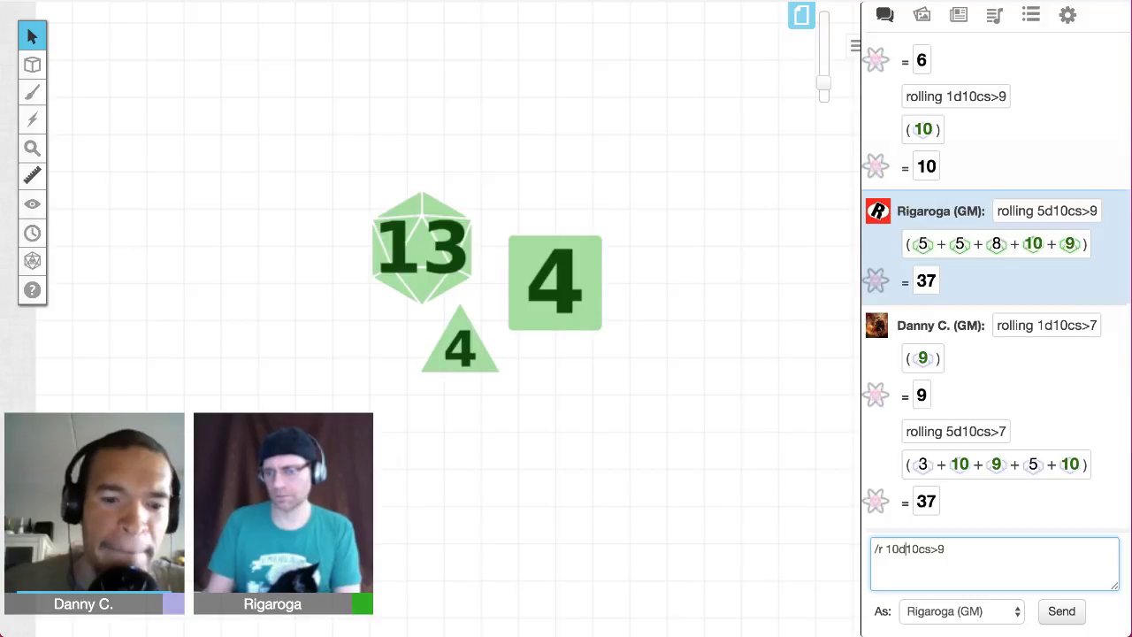
# Step: Lower the critical success threshold to 7, add a success target of 5 or higher, and send /r 10d10cs>7>5
pyautogui.press('Right')
pyautogui.press('Right')
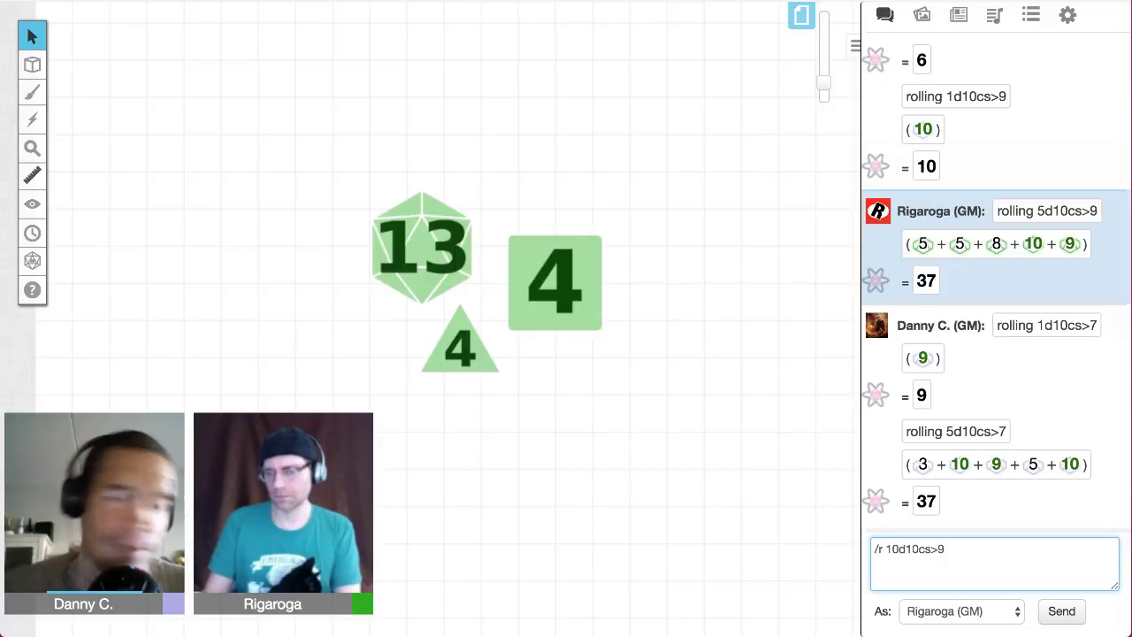
pyautogui.press('Delete')
pyautogui.write('7')
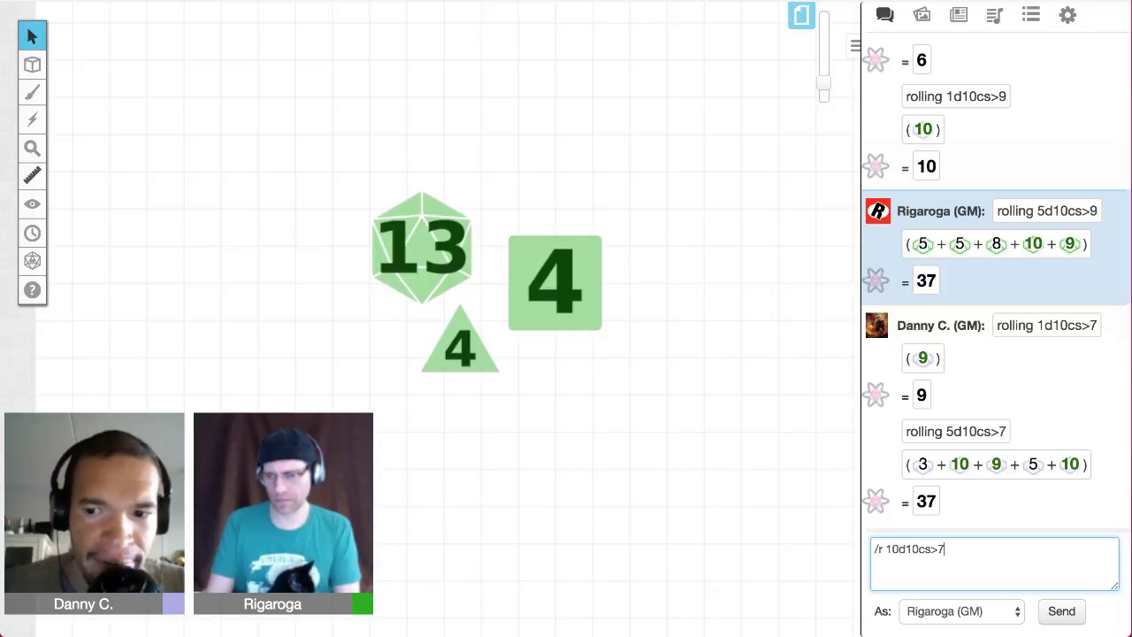
pyautogui.write('5')
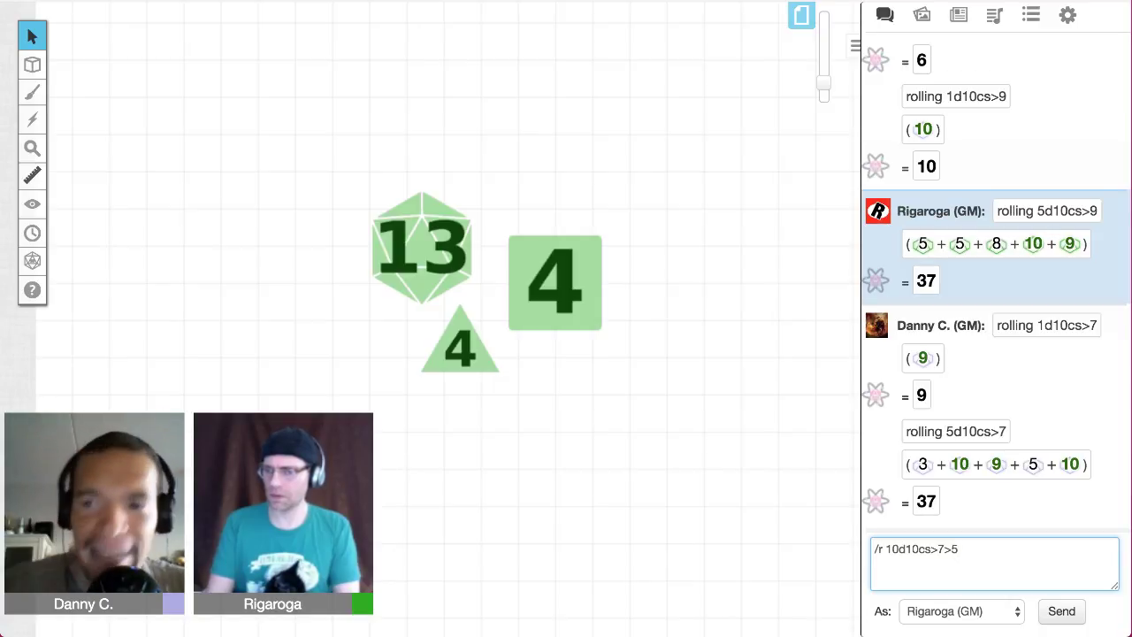
pyautogui.press('Return')
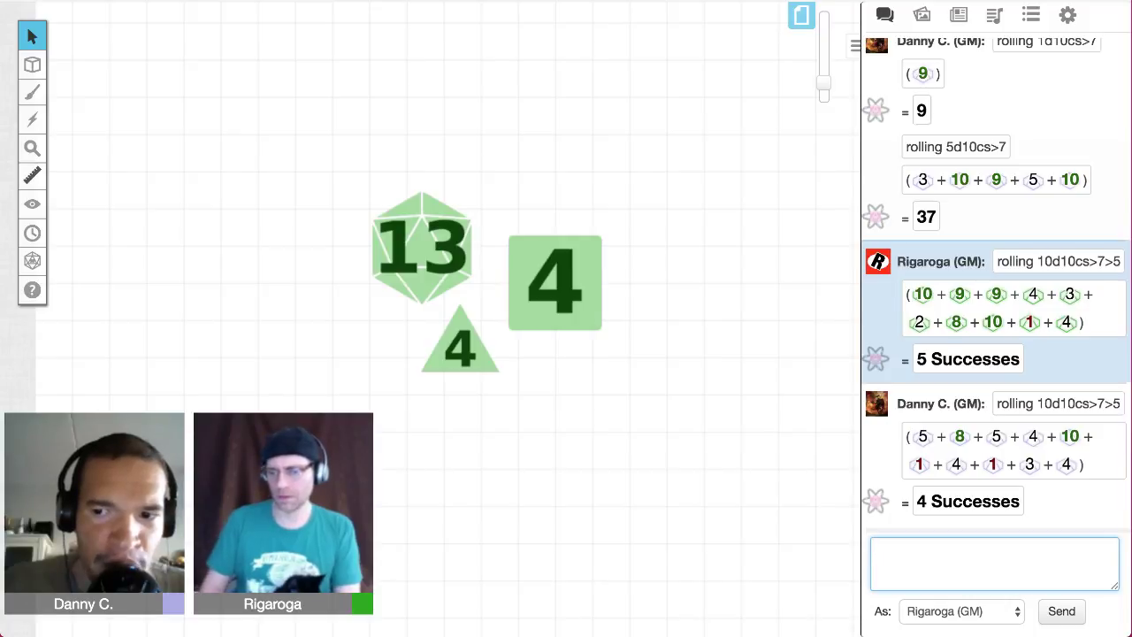
# Step: Convert the 10d10cs>7>5 roll into the inline roll [[10d10cs>7>5]], without the /r command
pyautogui.write('/r 10d10cs>7>5')
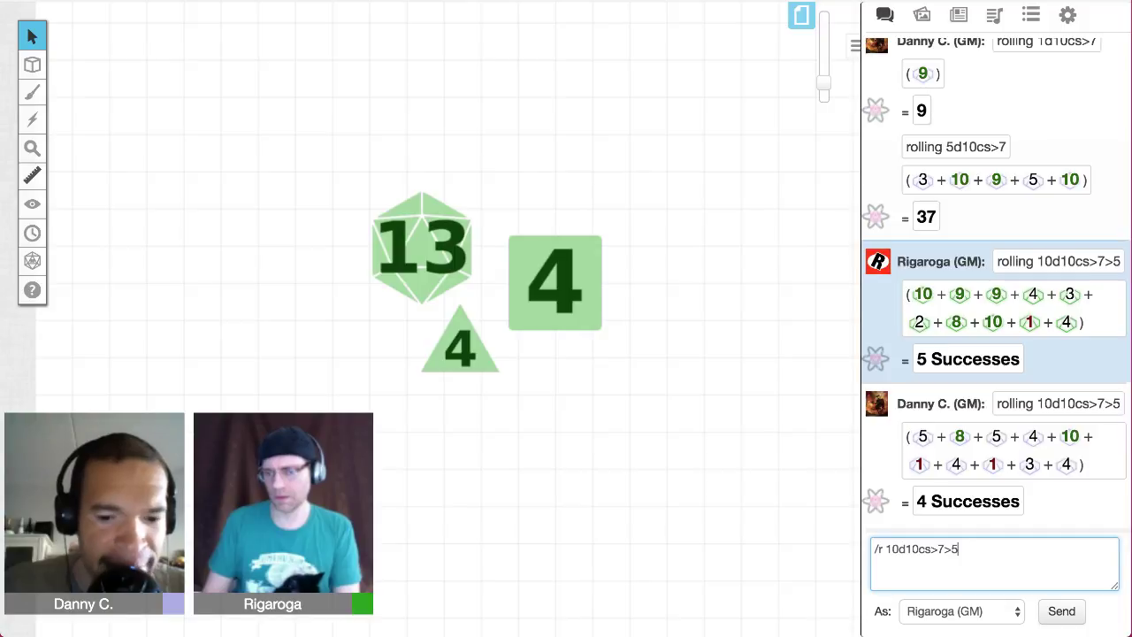
pyautogui.write(']]')
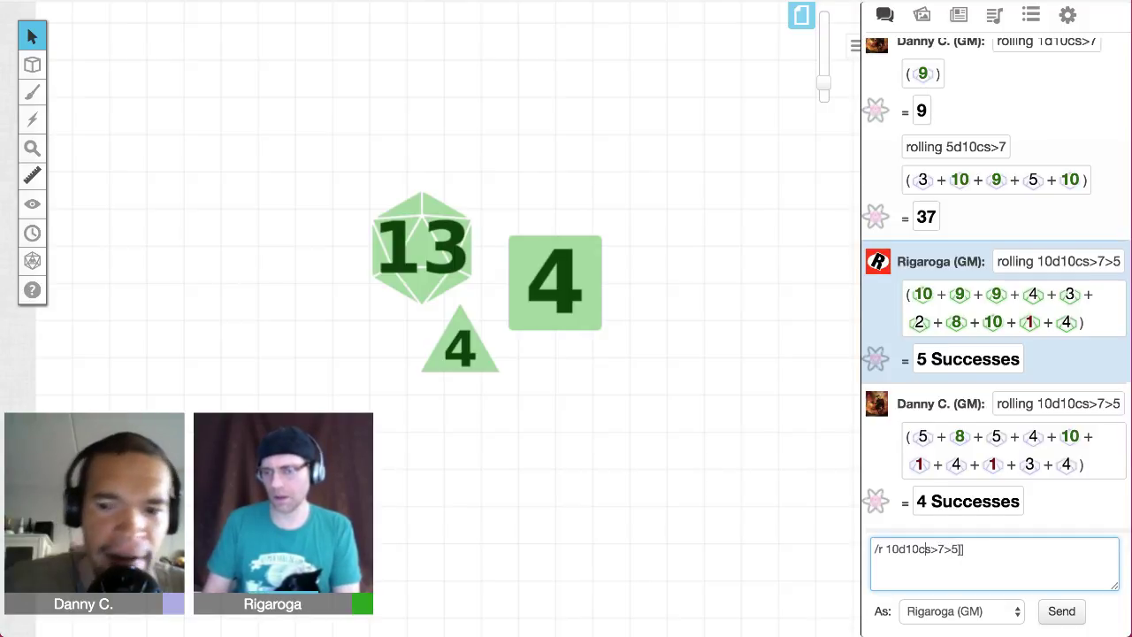
pyautogui.click(887, 549)
pyautogui.write('[[')
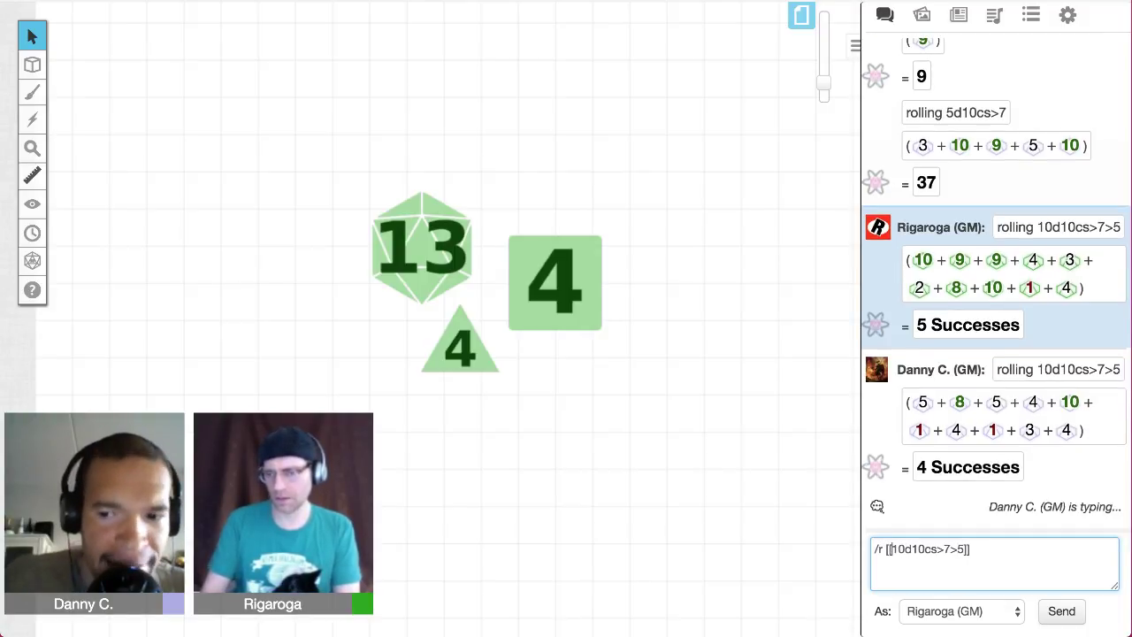
pyautogui.press('Left')
pyautogui.press('Left')
pyautogui.press('BackSpace')
pyautogui.press('BackSpace')
pyautogui.press('BackSpace')
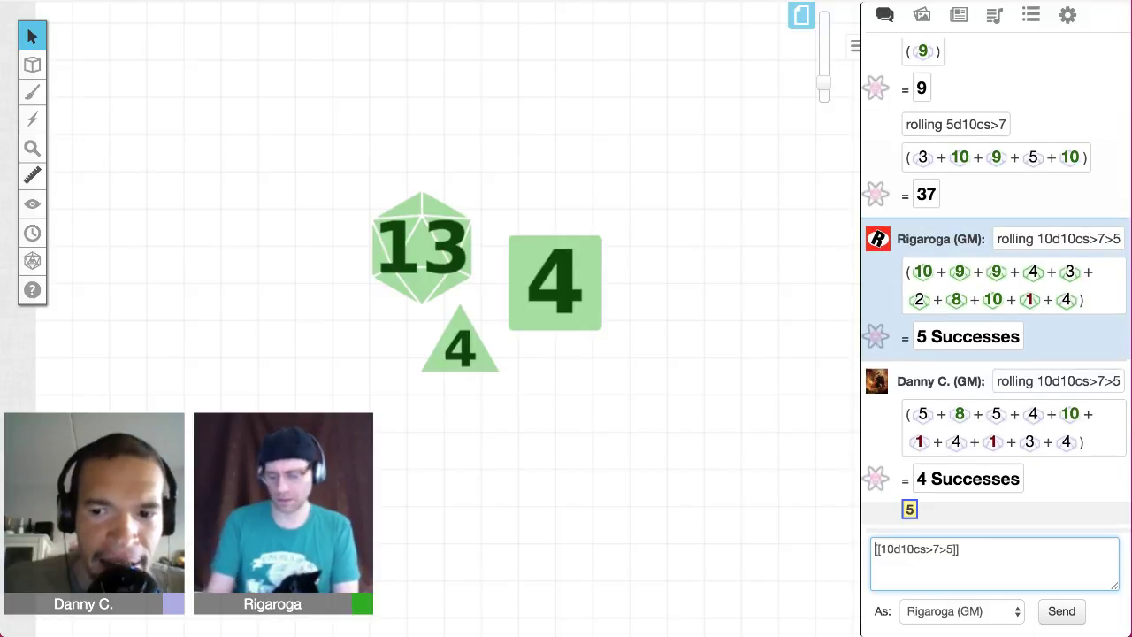
# Step: Add text around the inline roll and send the chat message "I want [[10d10cs>7>5]] boxes of loot"
pyautogui.write('I want')
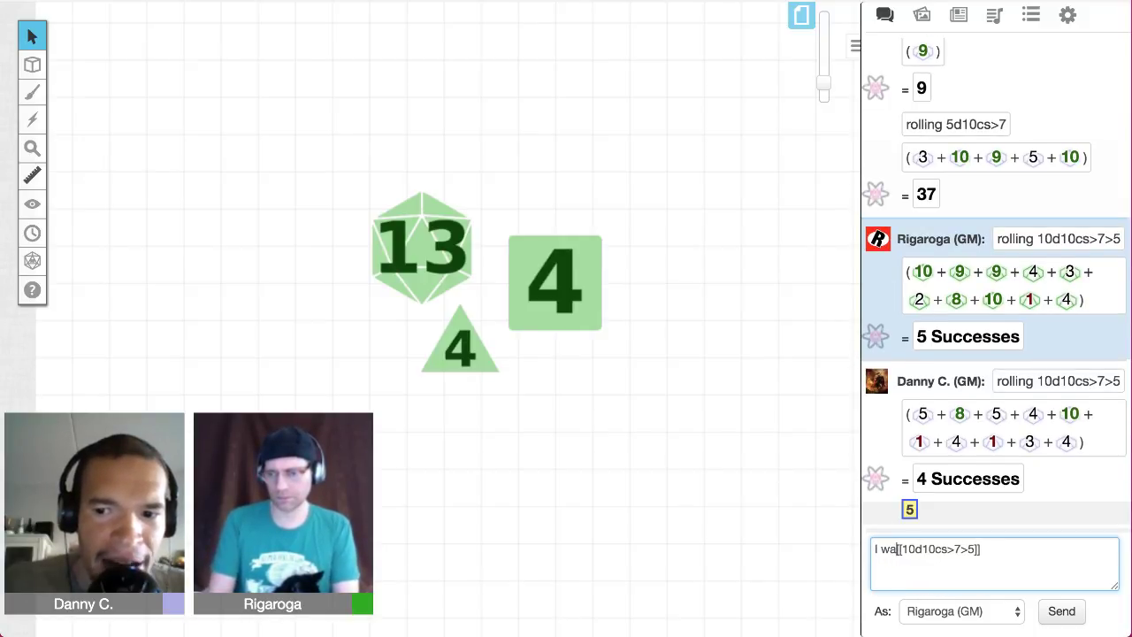
pyautogui.click(994, 549)
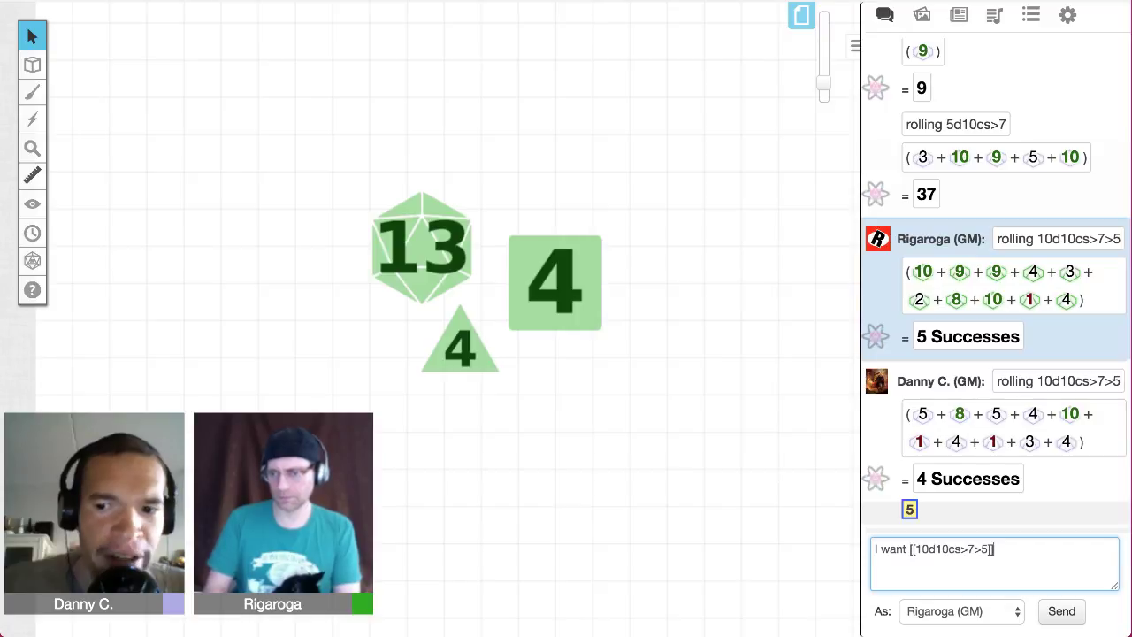
pyautogui.write('boo')
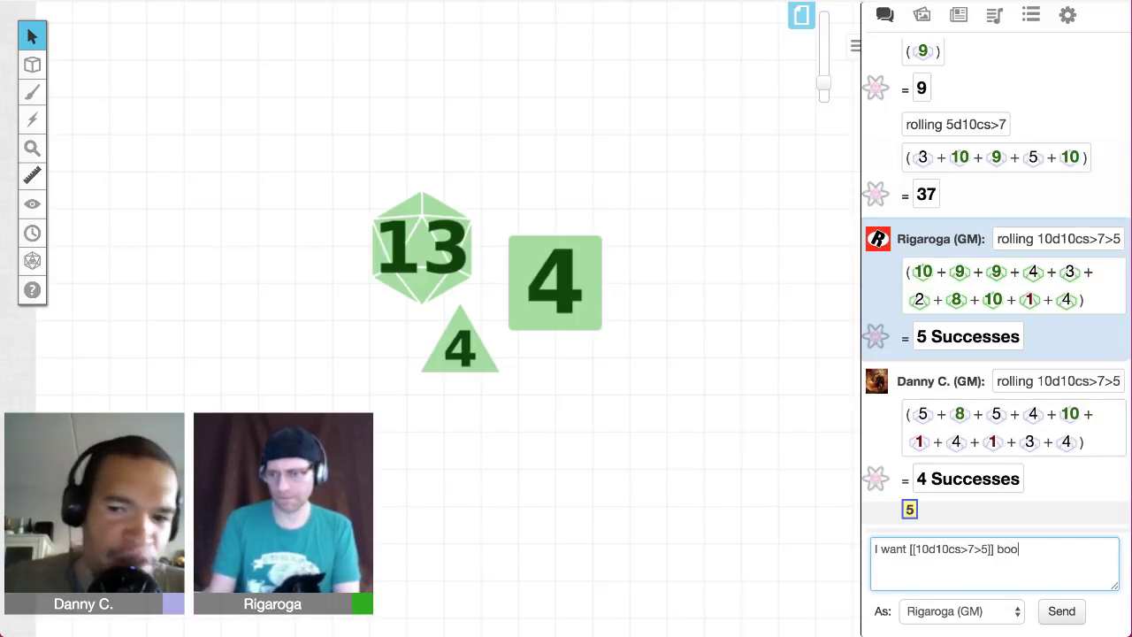
pyautogui.press('BackSpace')
pyautogui.write('xes of loot')
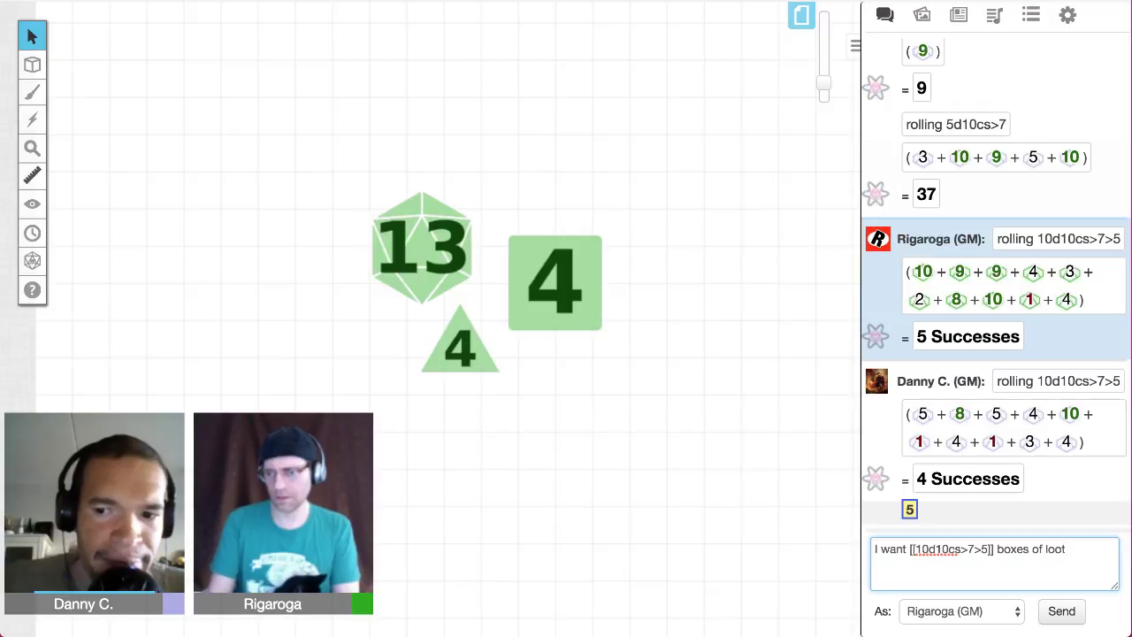
pyautogui.press('Return')
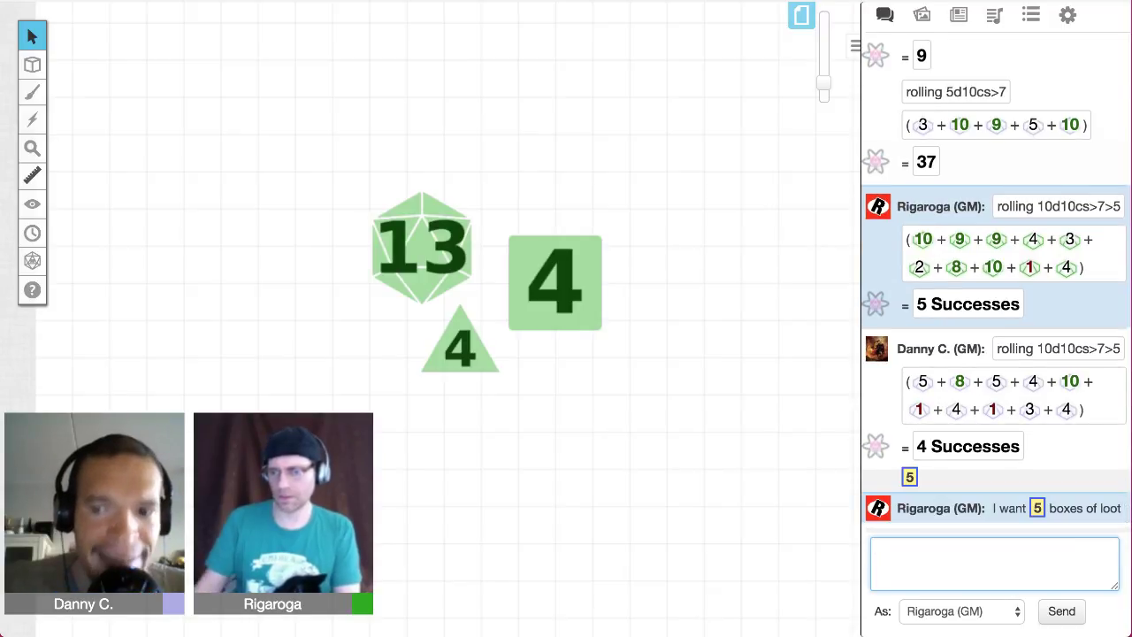
pyautogui.moveTo(1037, 507)
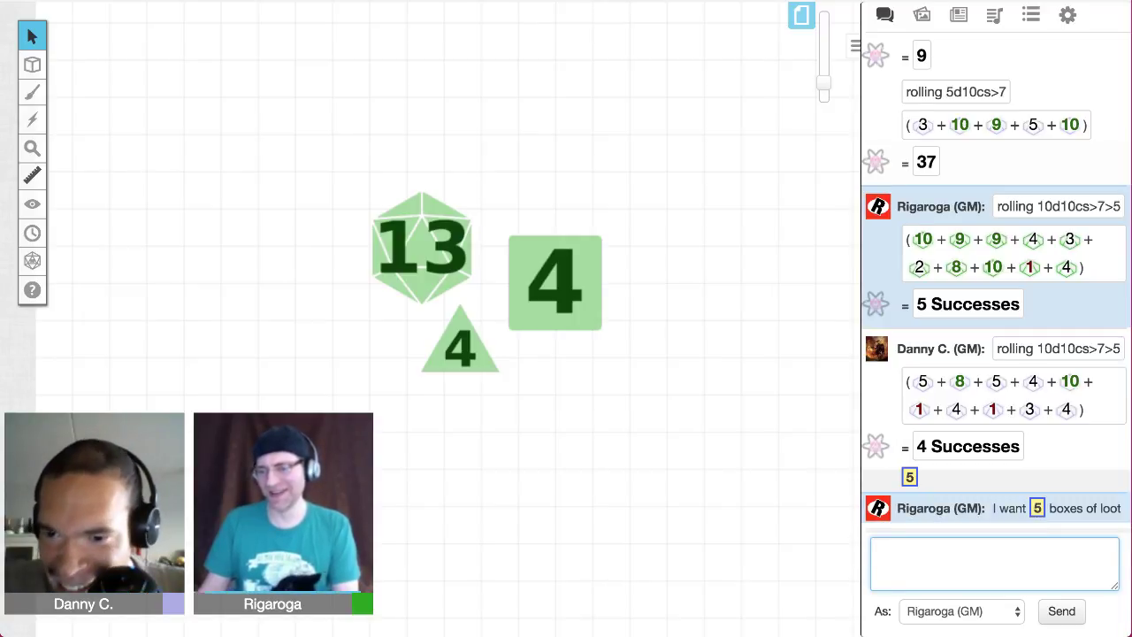
# Step: Replace the recalled loot message with /r 2d6r<3 and send it to reroll any dice of 3 or less
pyautogui.press('Up')
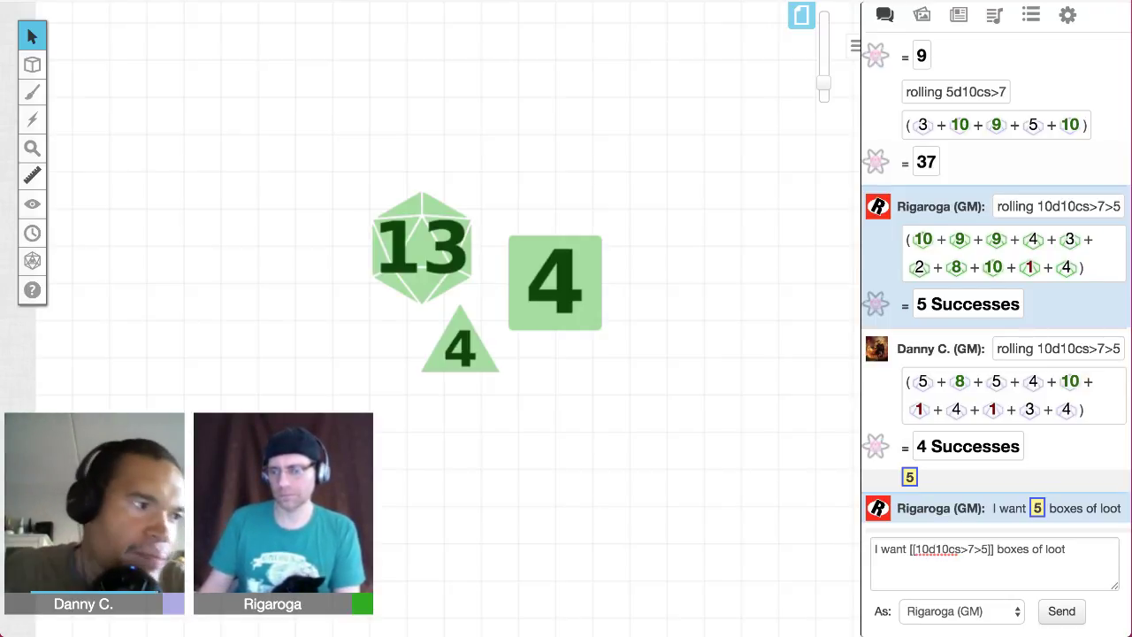
pyautogui.tripleClick(937, 549)
pyautogui.press('BackSpace')
pyautogui.write('/r')
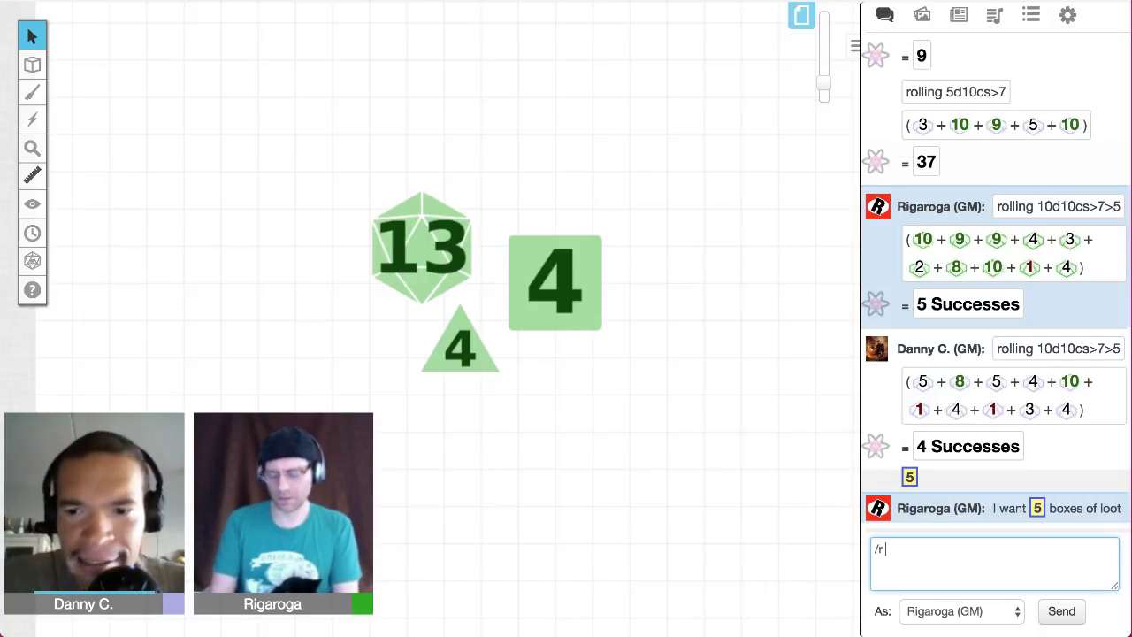
pyautogui.write(' 2d6')
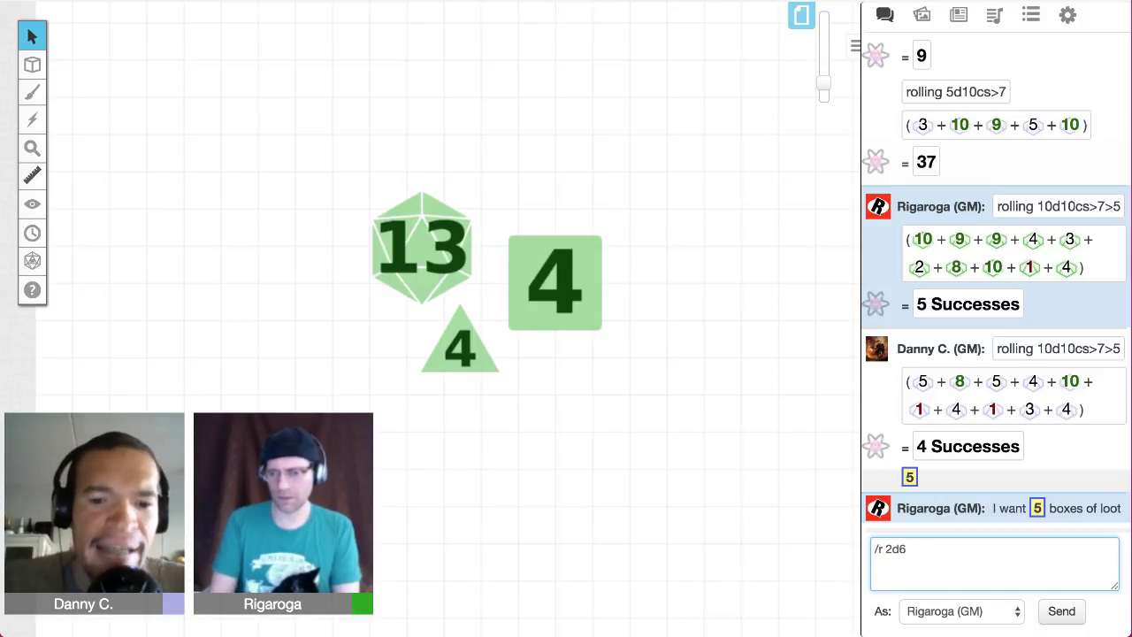
pyautogui.write('r')
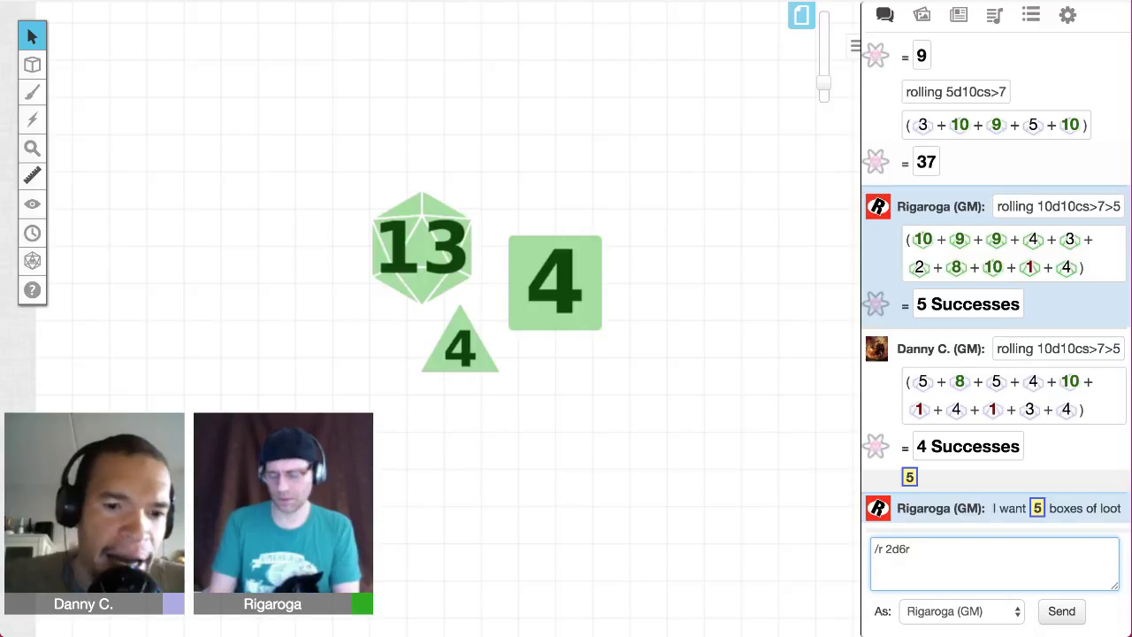
pyautogui.write('<3')
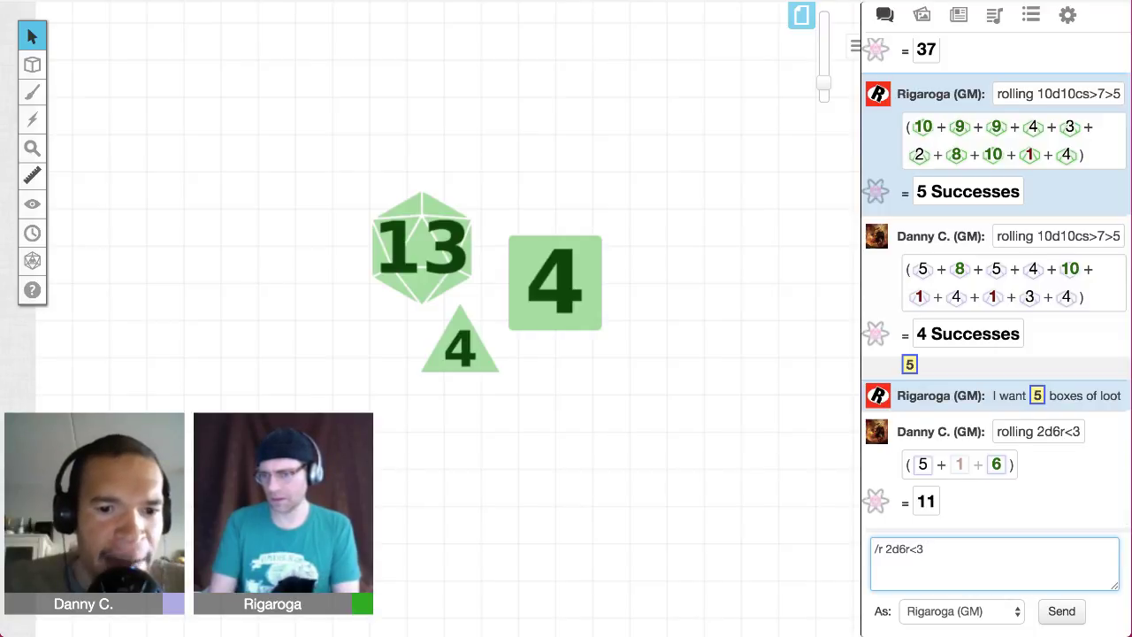
pyautogui.press('Return')
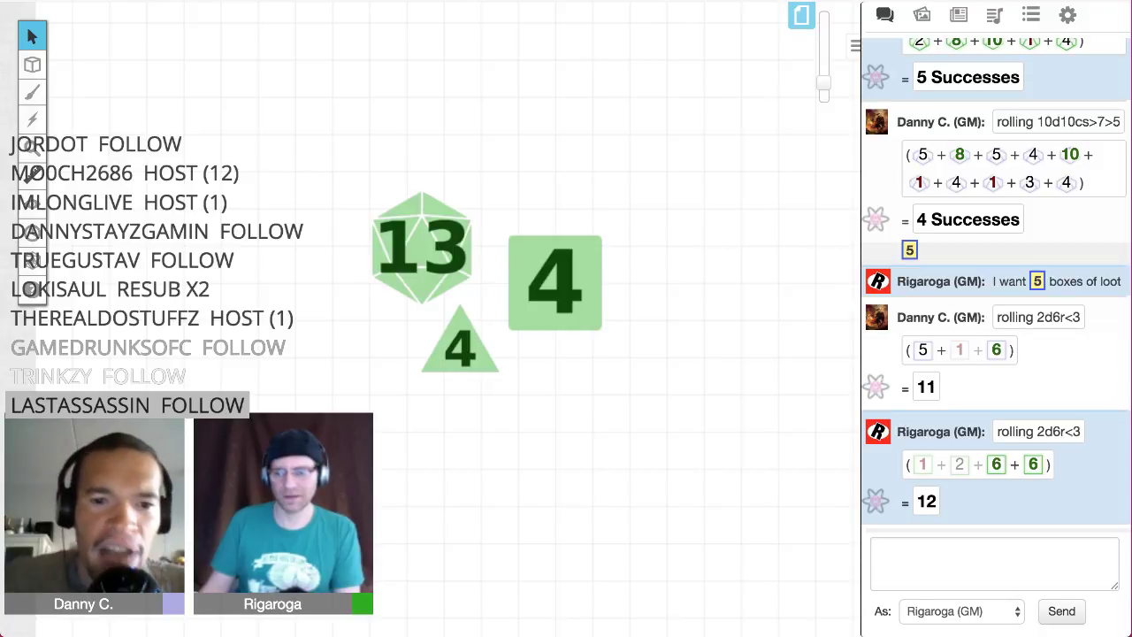
# Step: Send /r 10d6r2r4r6 to roll ten six-sided dice, rerolling every 2, 4 and 6
pyautogui.click(994, 562)
pyautogui.write('/r 10d6')
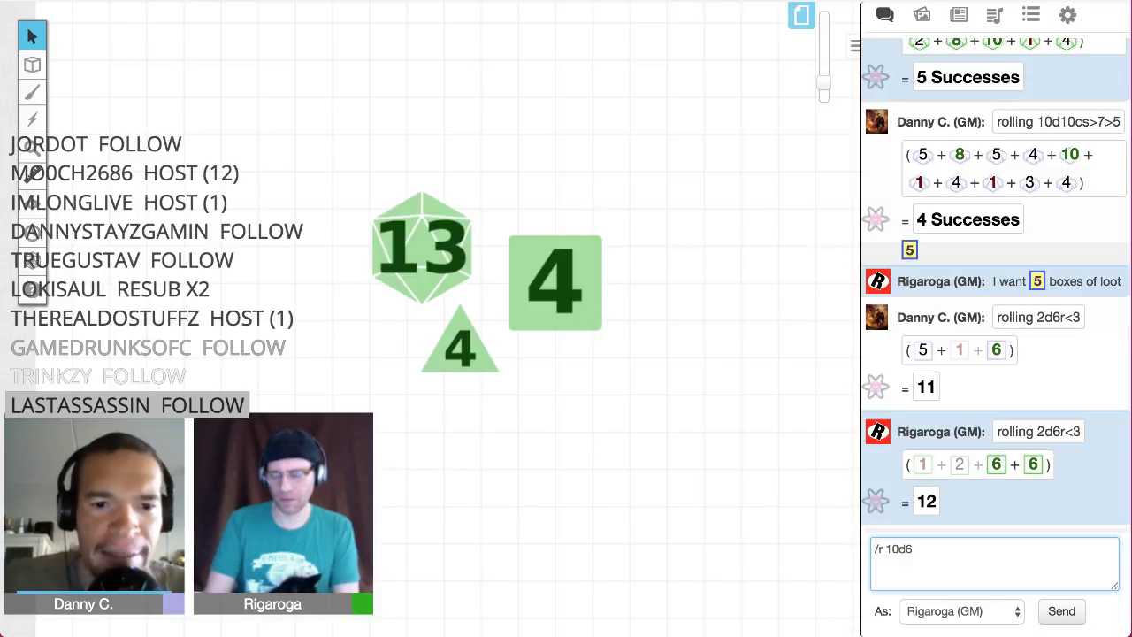
pyautogui.write('r2')
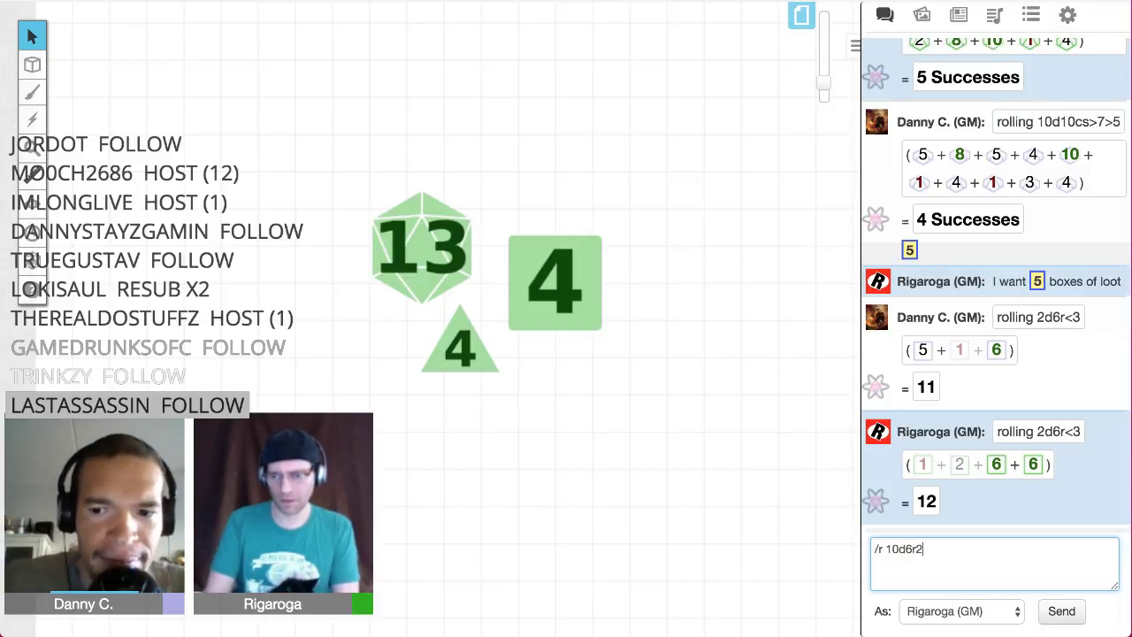
pyautogui.write('r4r6')
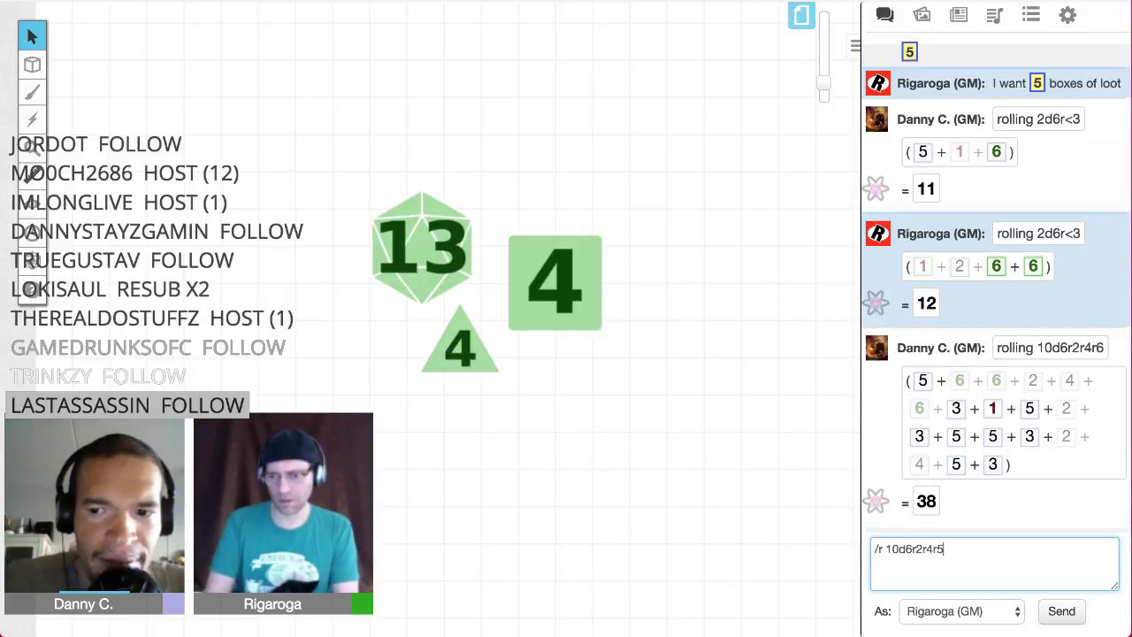
pyautogui.press('Return')
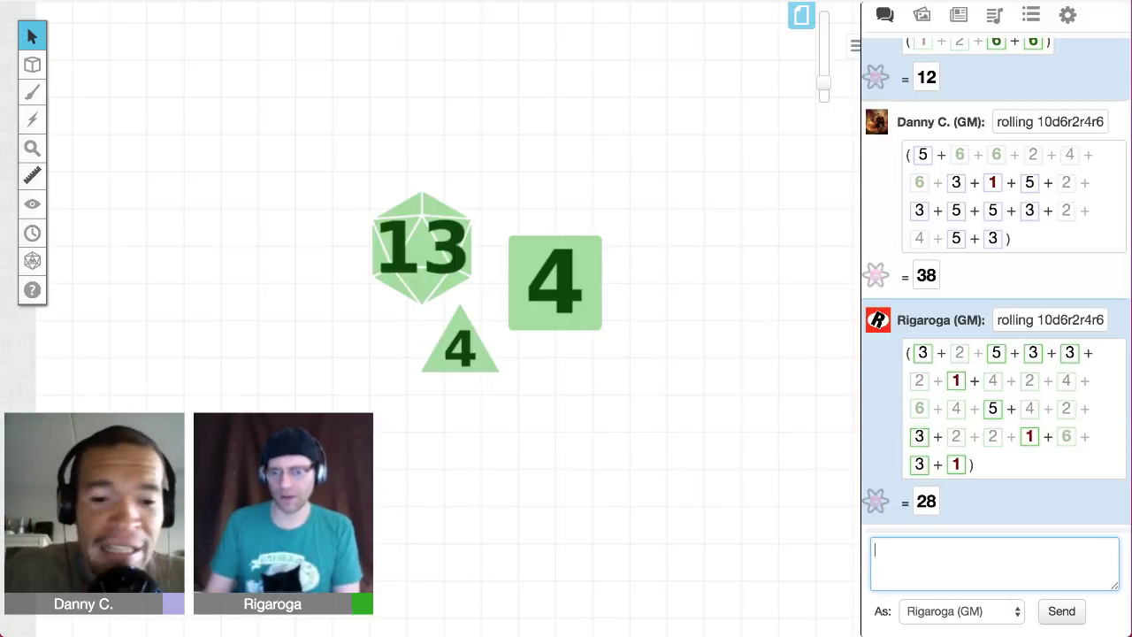
# Step: Replace the recalled roll with /r 5d6ro<5 and send it to reroll dice of 5 or less only once
pyautogui.press('Up')
pyautogui.press('BackSpace')
pyautogui.press('BackSpace')
pyautogui.press('BackSpace')
pyautogui.press('BackSpace')
pyautogui.press('BackSpace')
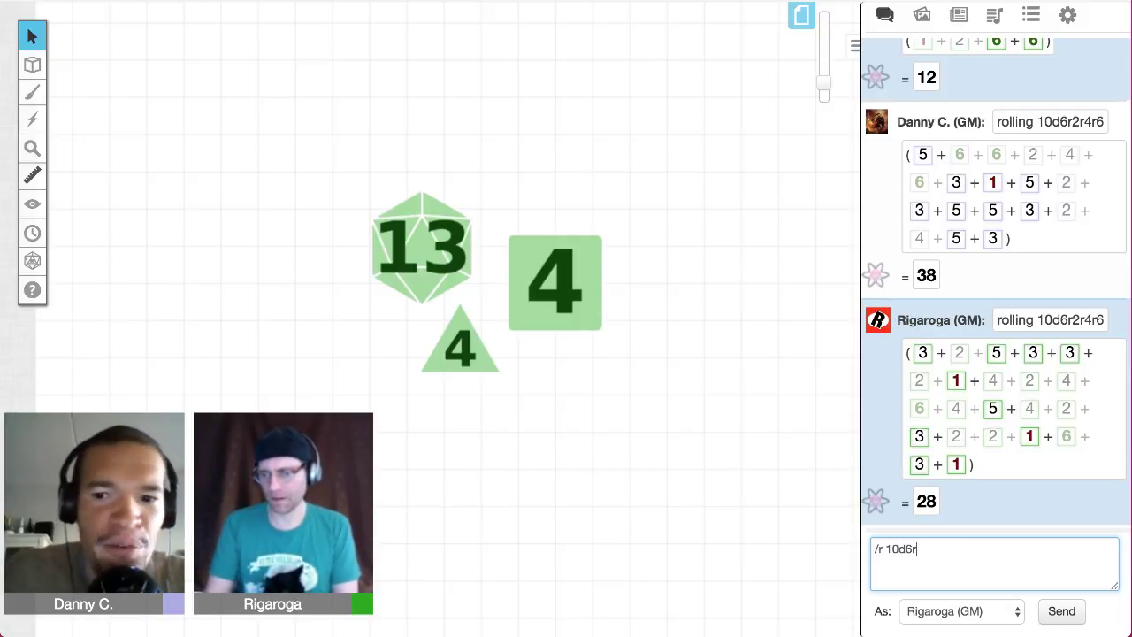
pyautogui.press('BackSpace')
pyautogui.press('BackSpace')
pyautogui.press('BackSpace')
pyautogui.press('BackSpace')
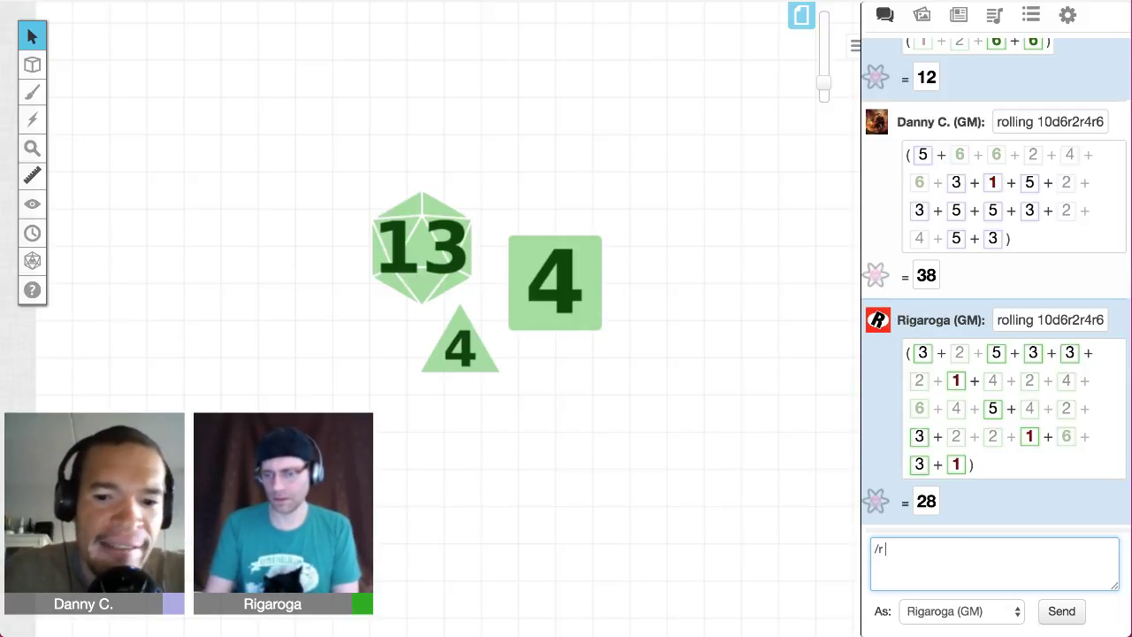
pyautogui.write('5d6')
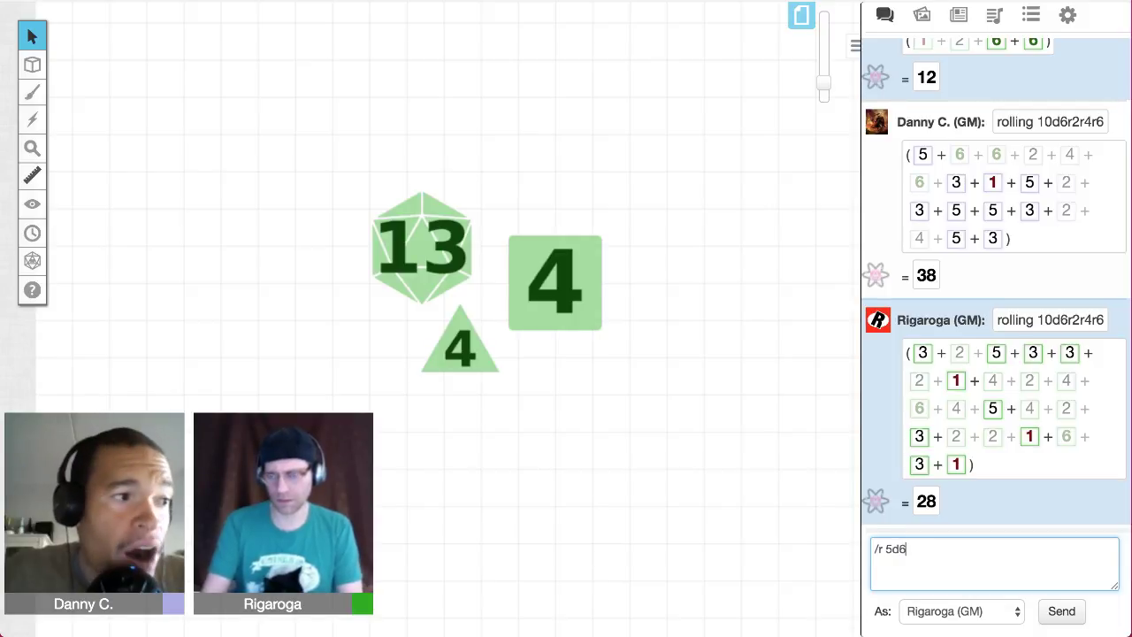
pyautogui.write('r')
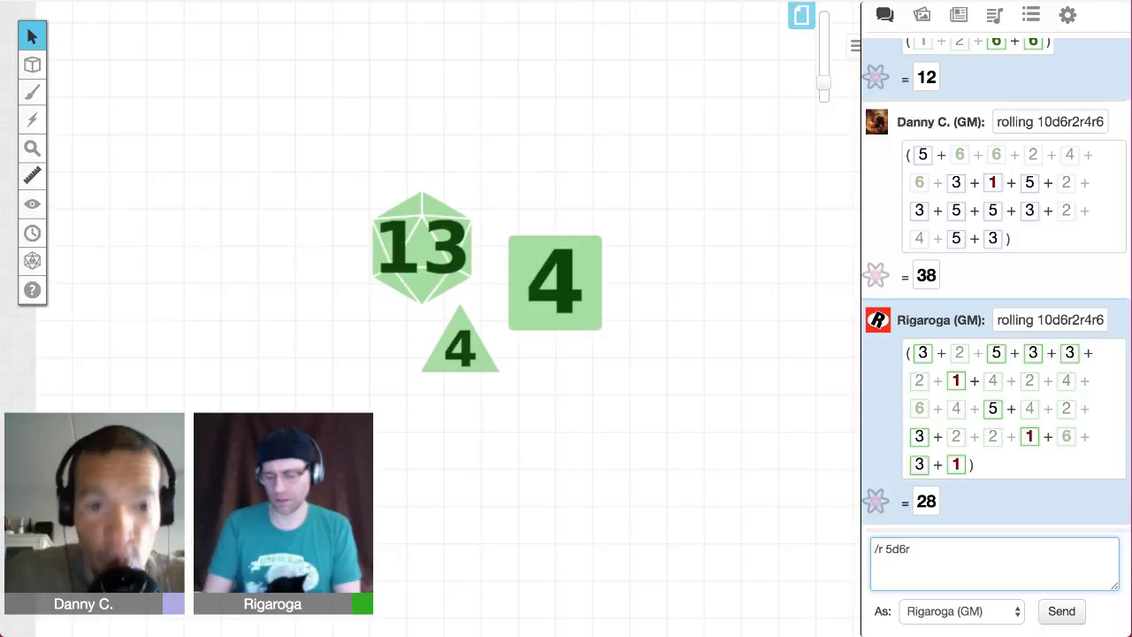
pyautogui.write('o')
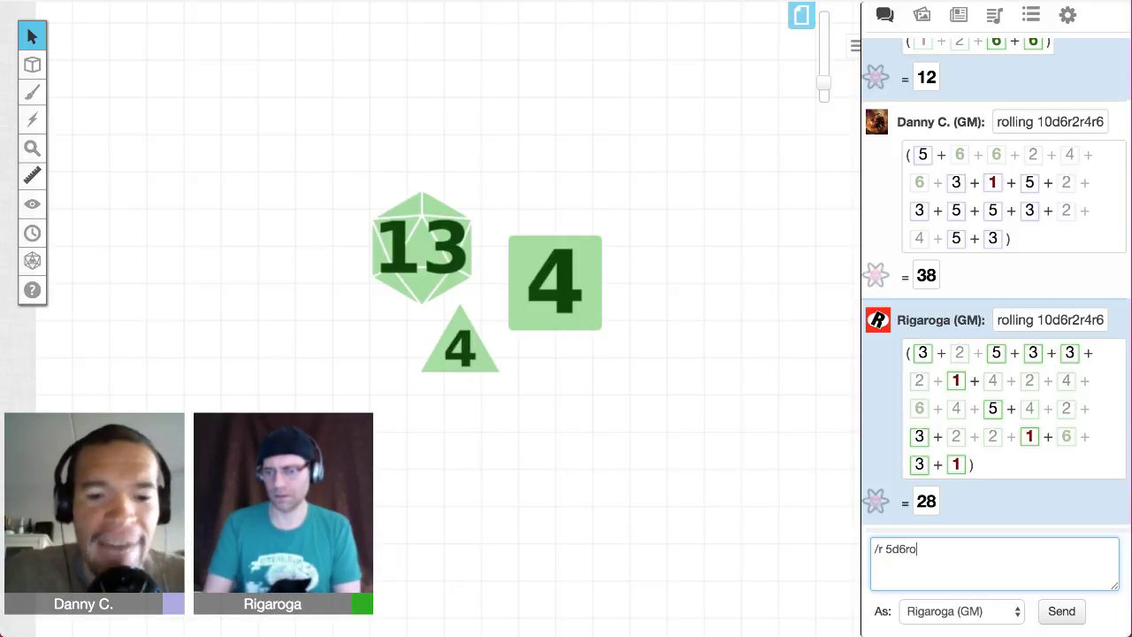
pyautogui.write('<')
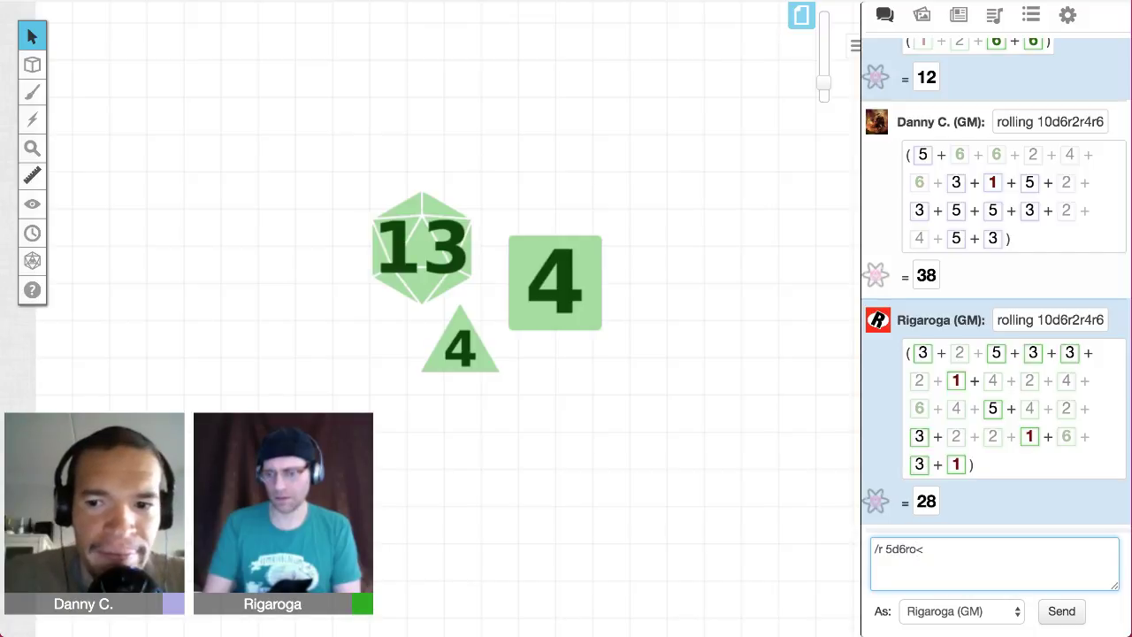
pyautogui.write('5')
pyautogui.press('Return')
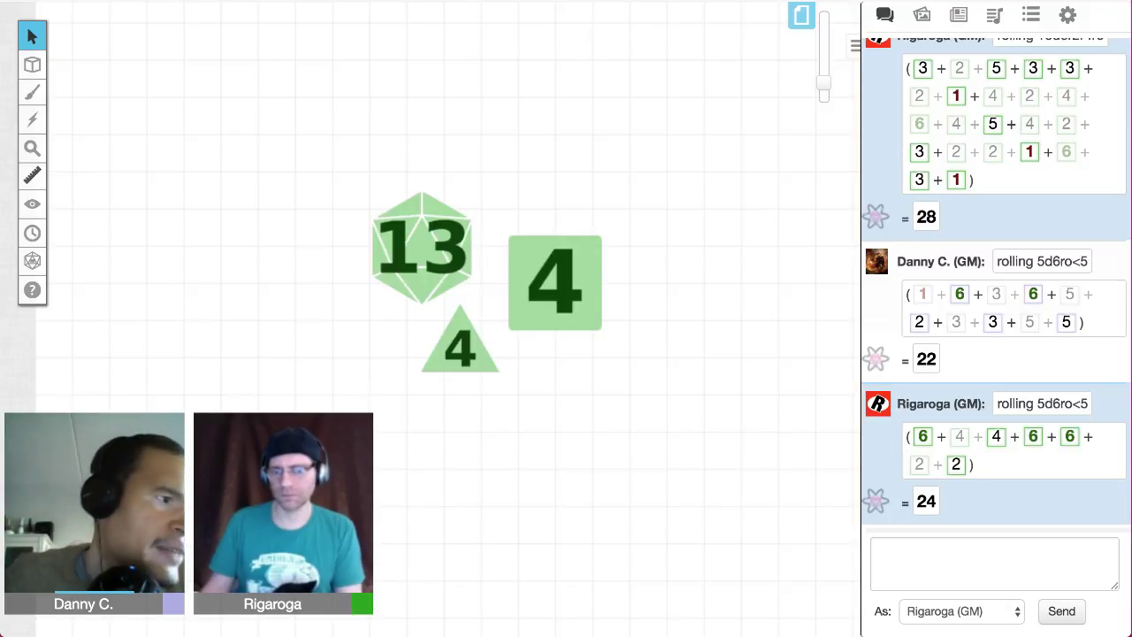
# Step: Send /r 9/4 in the chat to calculate a plain division
pyautogui.click(995, 563)
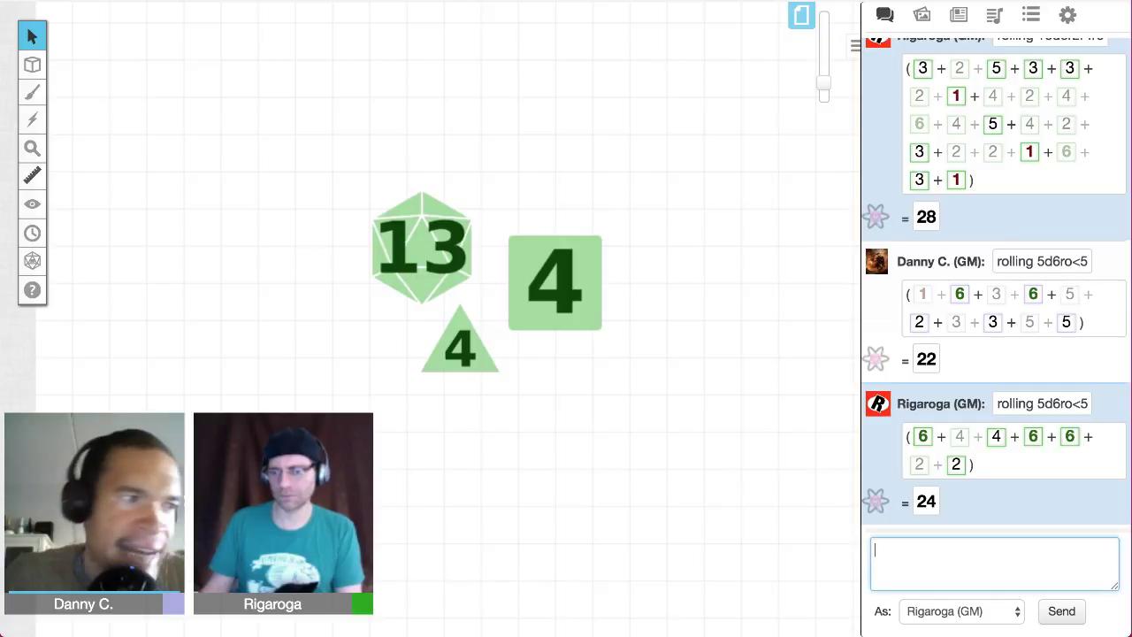
pyautogui.write('/r 9')
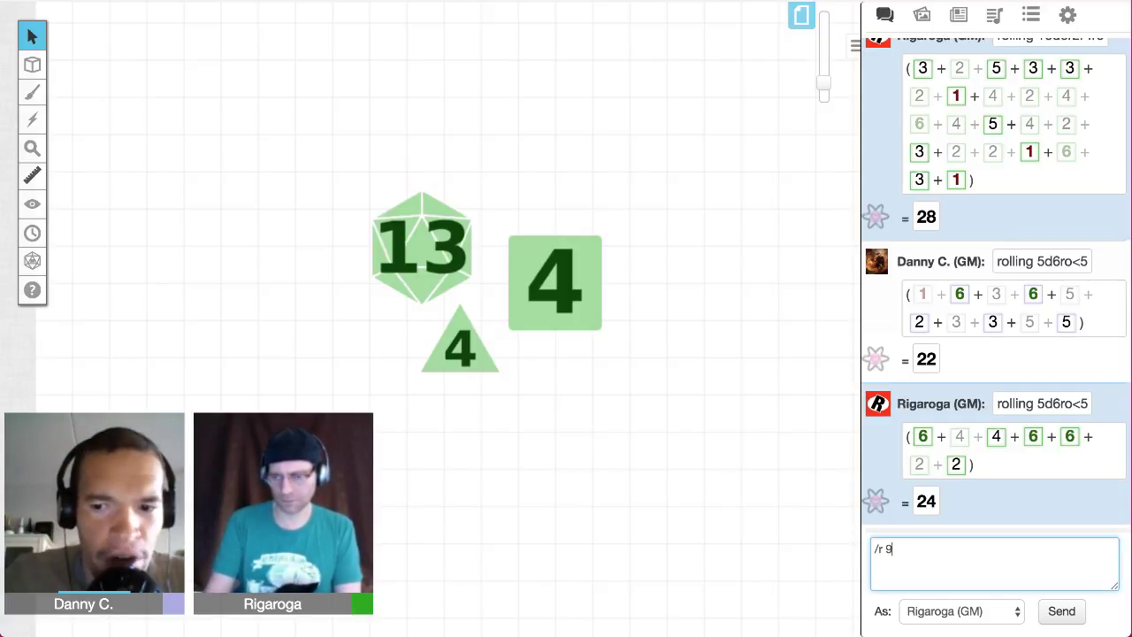
pyautogui.write('/4')
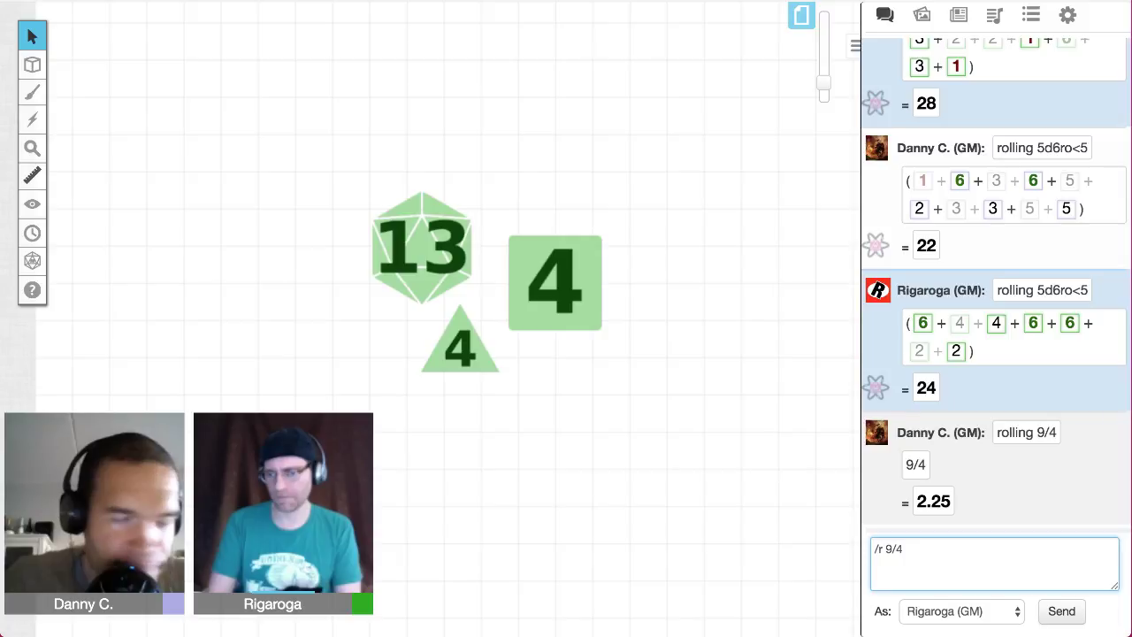
pyautogui.press('Return')
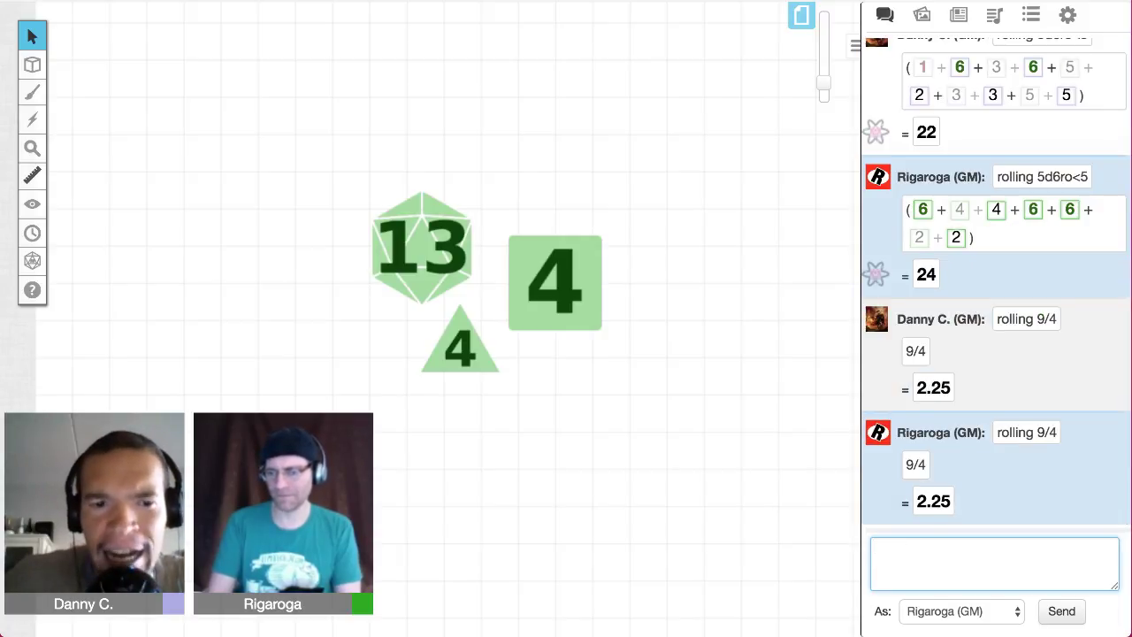
# Step: Rewrite the recalled 9/4 division as /r rfloor(9/4) and try to send it as a rounded-down calculation
pyautogui.press('Up')
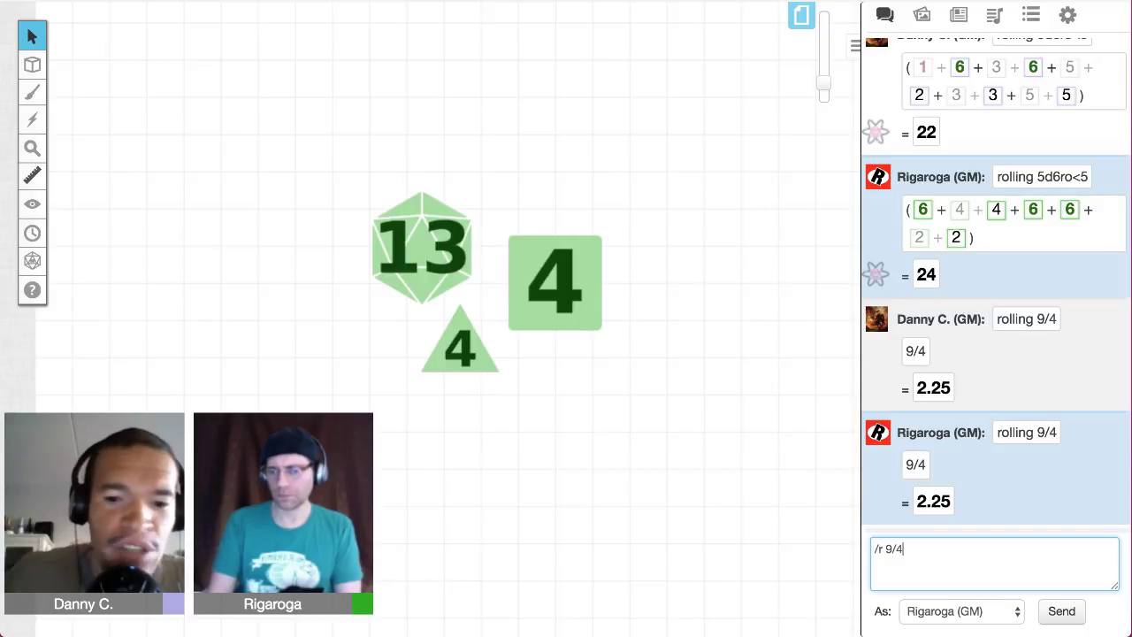
pyautogui.write('r')
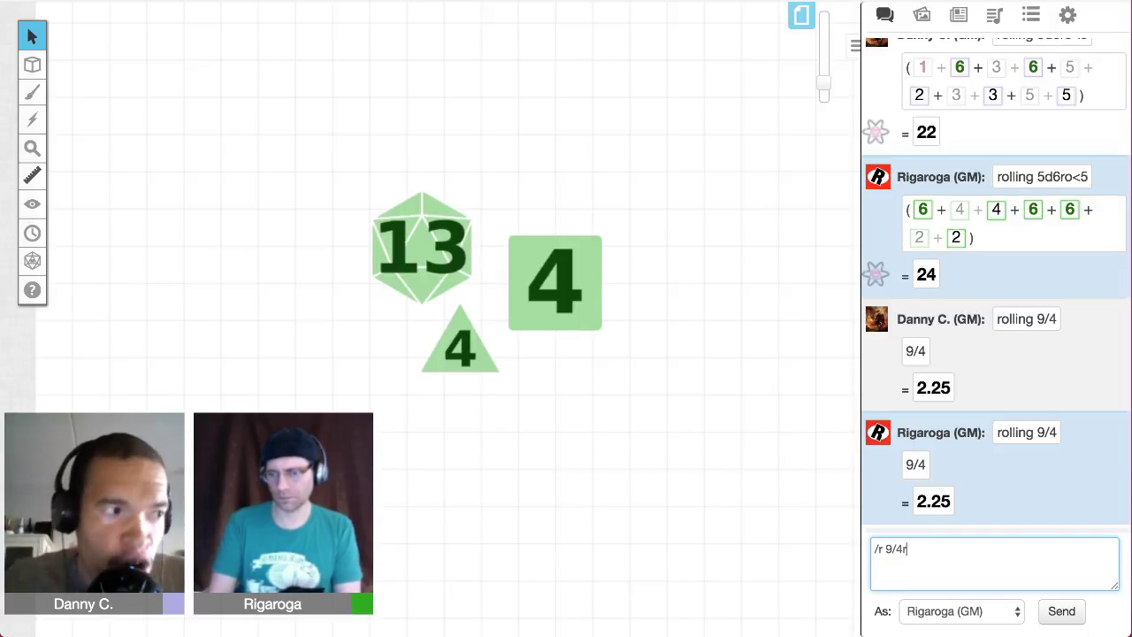
pyautogui.write('floor')
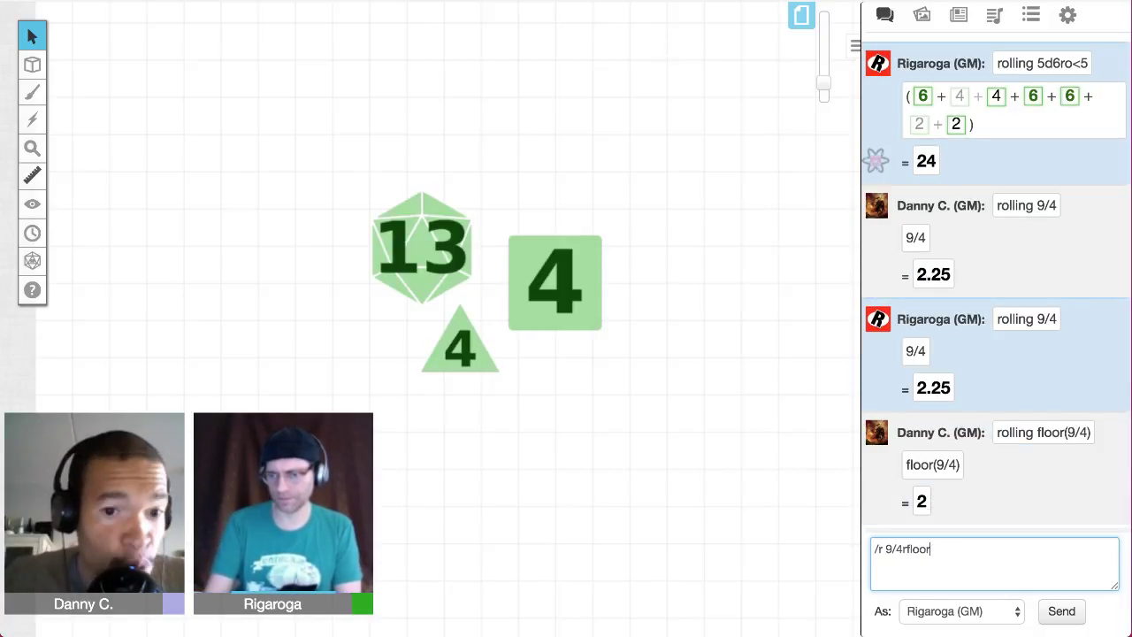
pyautogui.write('()')
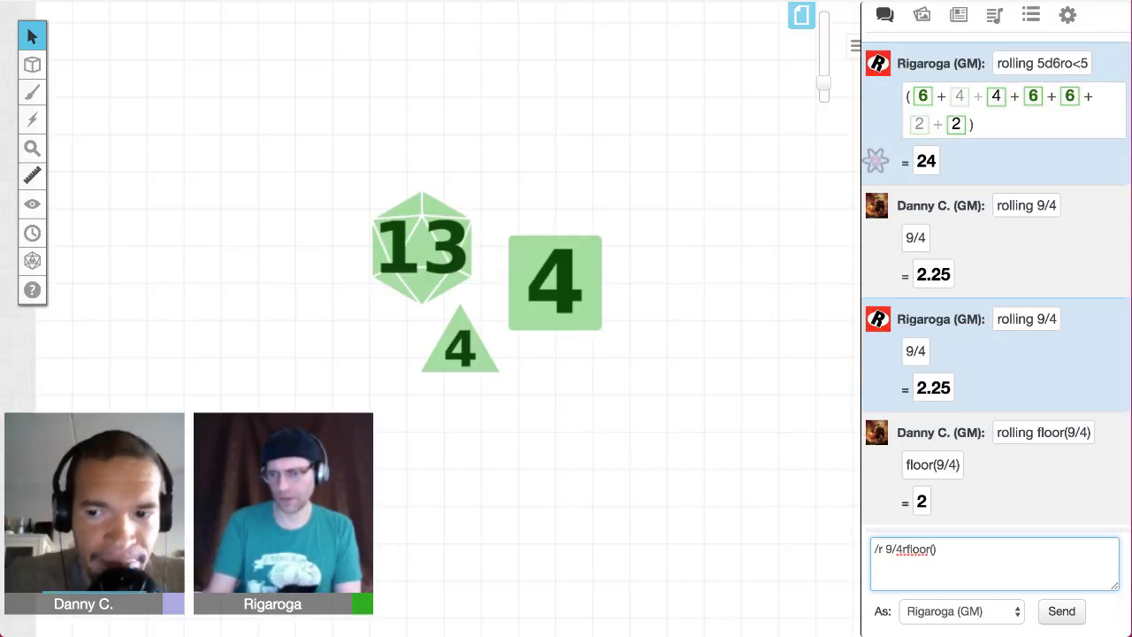
pyautogui.write('9/4')
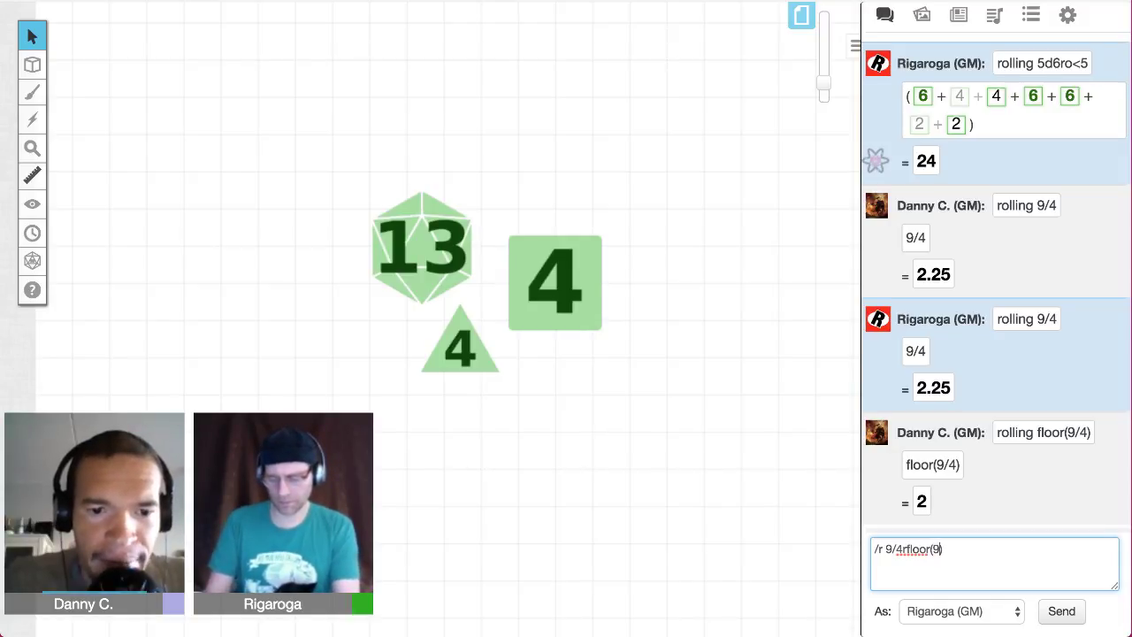
pyautogui.click(906, 548)
pyautogui.press('BackSpace')
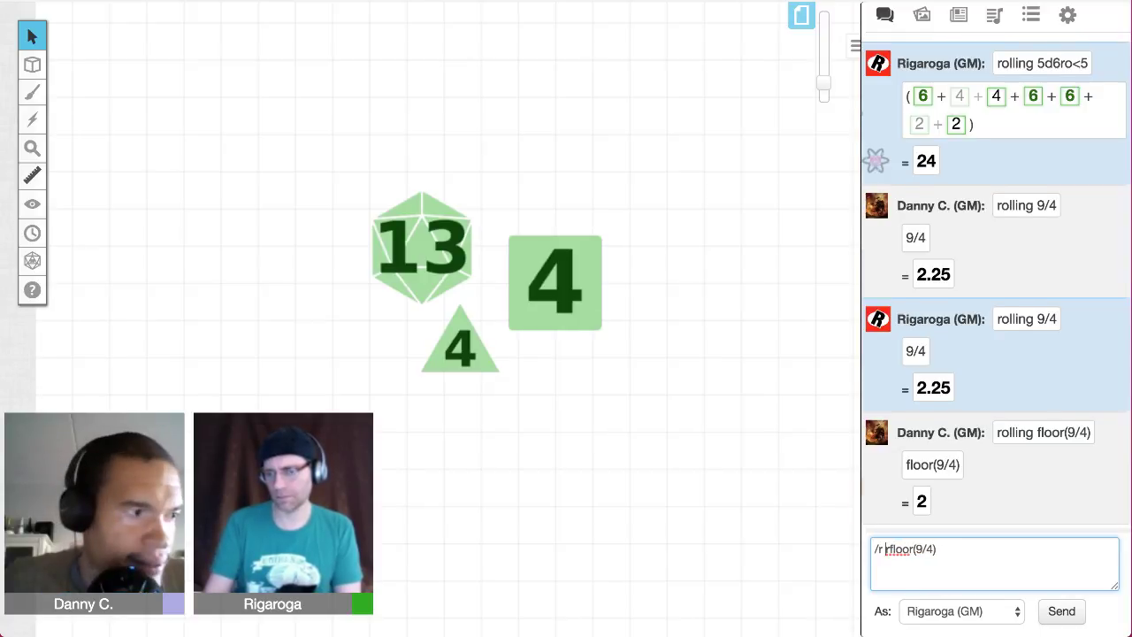
pyautogui.press('Return')
# Step: Correct the recalled formula to /r floor(9/4) by removing the stray r, and send it
pyautogui.press('Up')
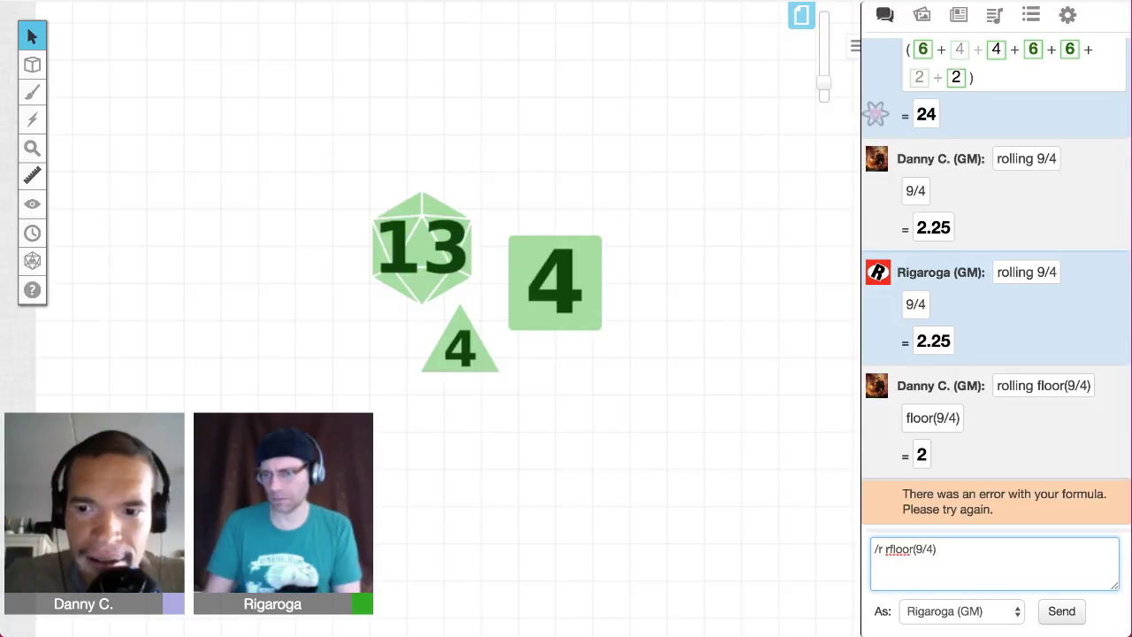
pyautogui.press('Left')
pyautogui.press('Left')
pyautogui.press('Left')
pyautogui.press('Left')
pyautogui.press('Left')
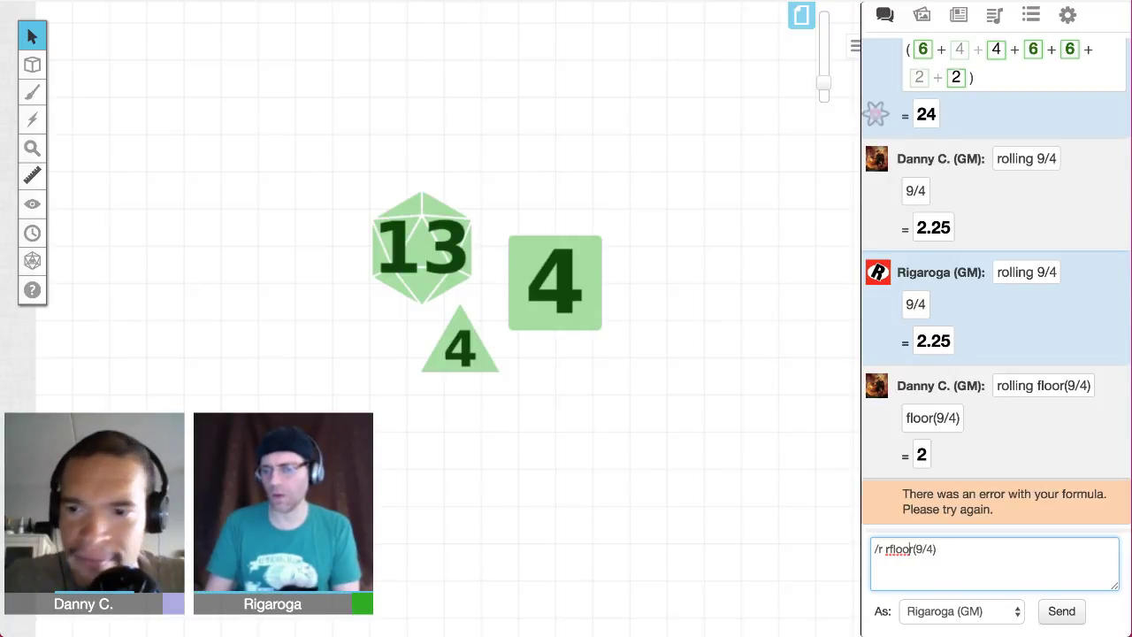
pyautogui.press('BackSpace')
pyautogui.press('Return')
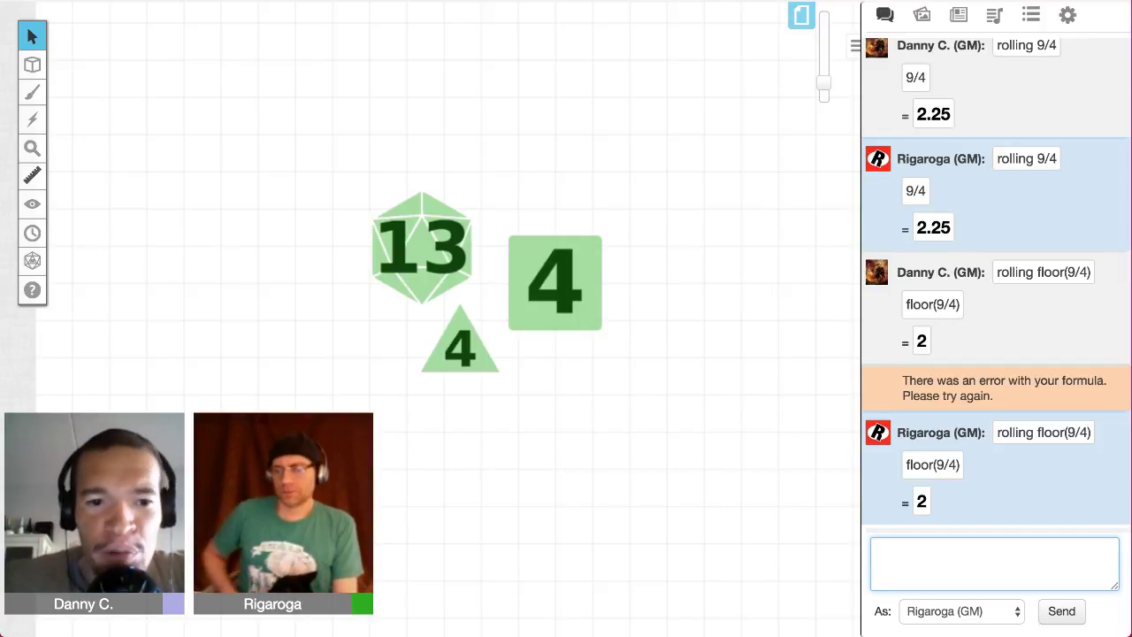
# Step: Change the function in the recalled formula to ceil and send /r ceil(9/4) to round the division up
pyautogui.hscroll(-3, 425, 265)
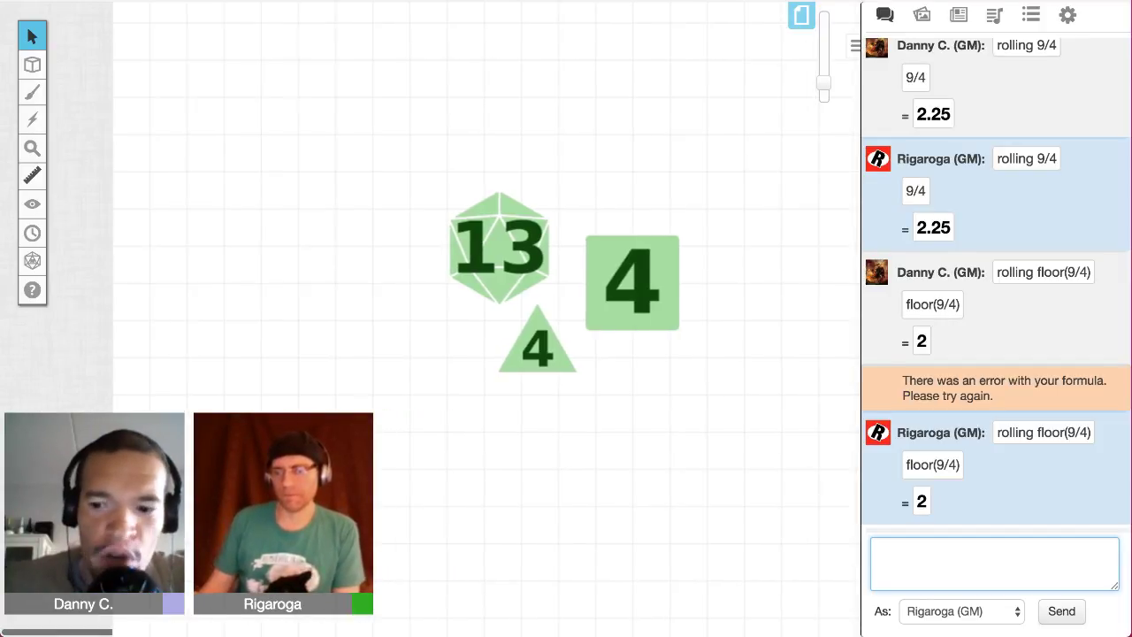
pyautogui.press('Up')
pyautogui.press('BackSpace')
pyautogui.press('BackSpace')
pyautogui.press('BackSpace')
pyautogui.press('BackSpace')
pyautogui.press('BackSpace')
pyautogui.write('cei')
pyautogui.press('BackSpace')
pyautogui.write('il')
pyautogui.press('Return')
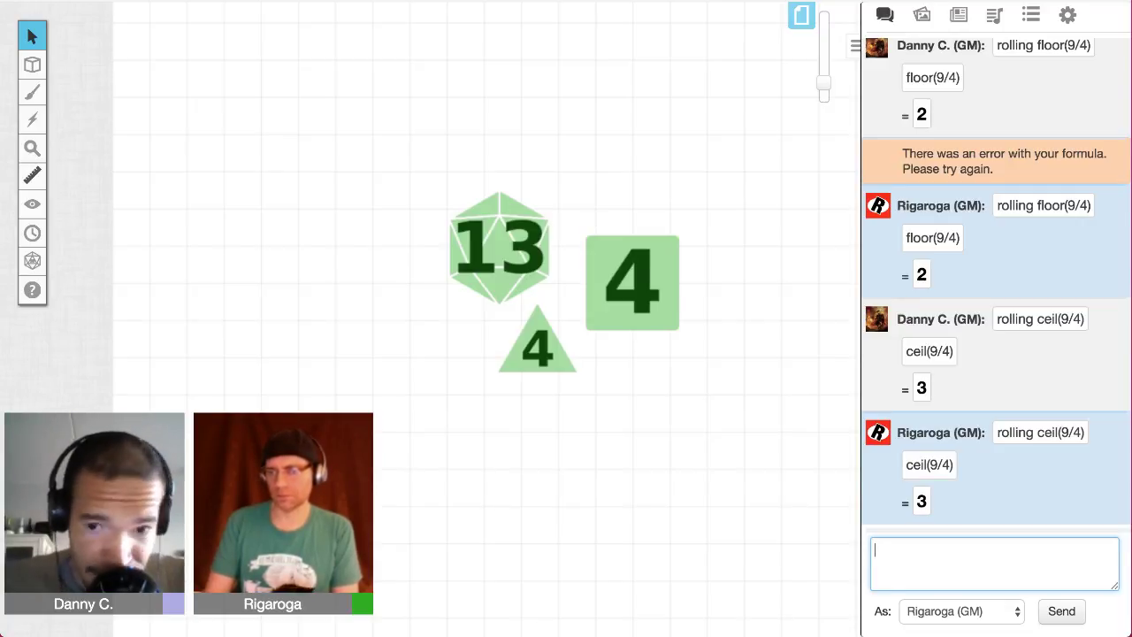
# Step: Change the function in the recalled formula to round and send /r round(9/4) to round to the nearest whole number
pyautogui.press('Up')
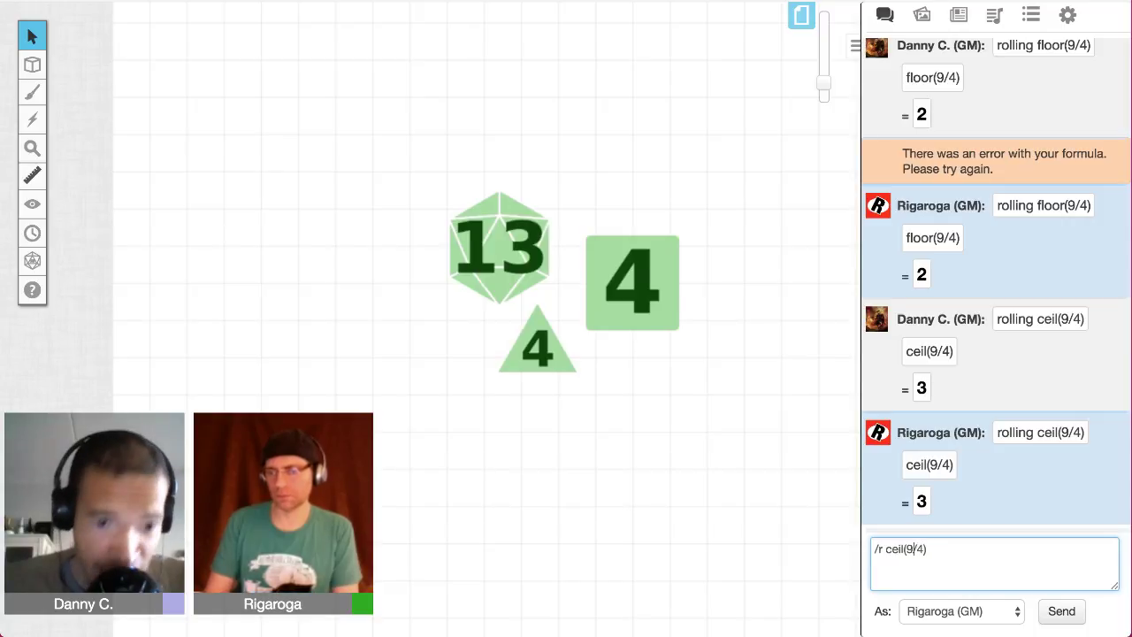
pyautogui.press('Left')
pyautogui.press('Left')
pyautogui.press('BackSpace')
pyautogui.press('BackSpace')
pyautogui.press('BackSpace')
pyautogui.press('BackSpace')
pyautogui.write('round')
pyautogui.press('Return')
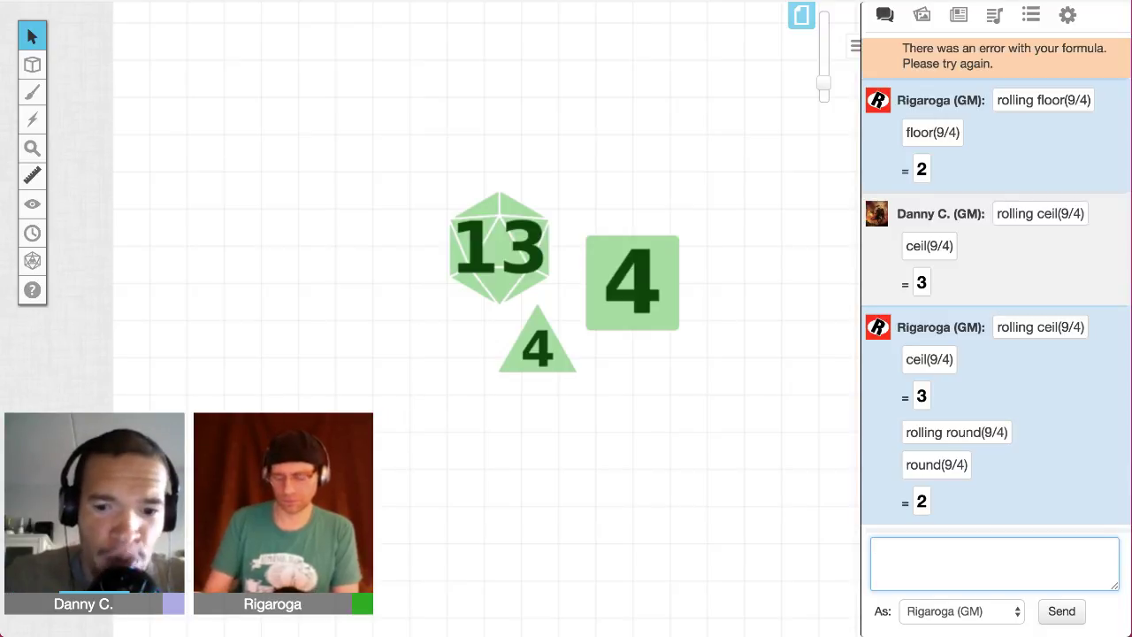
# Step: Send the chat roll /r ceil(9/4)d6 to try using a rounded-up division as the number of d6 dice
pyautogui.write('/r')
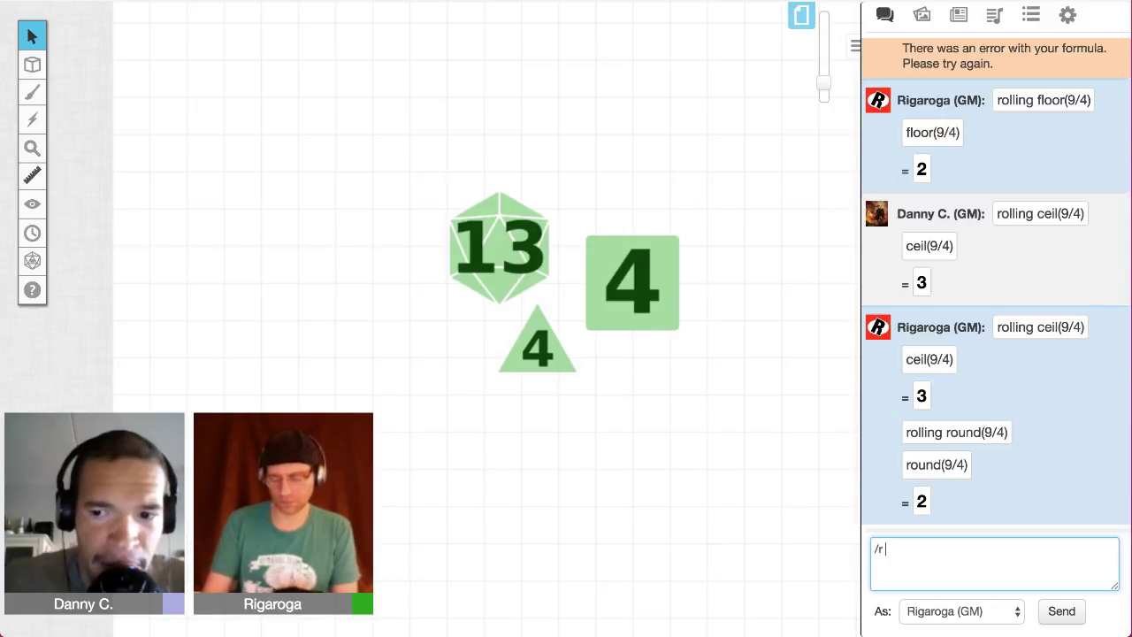
pyautogui.write(' cei')
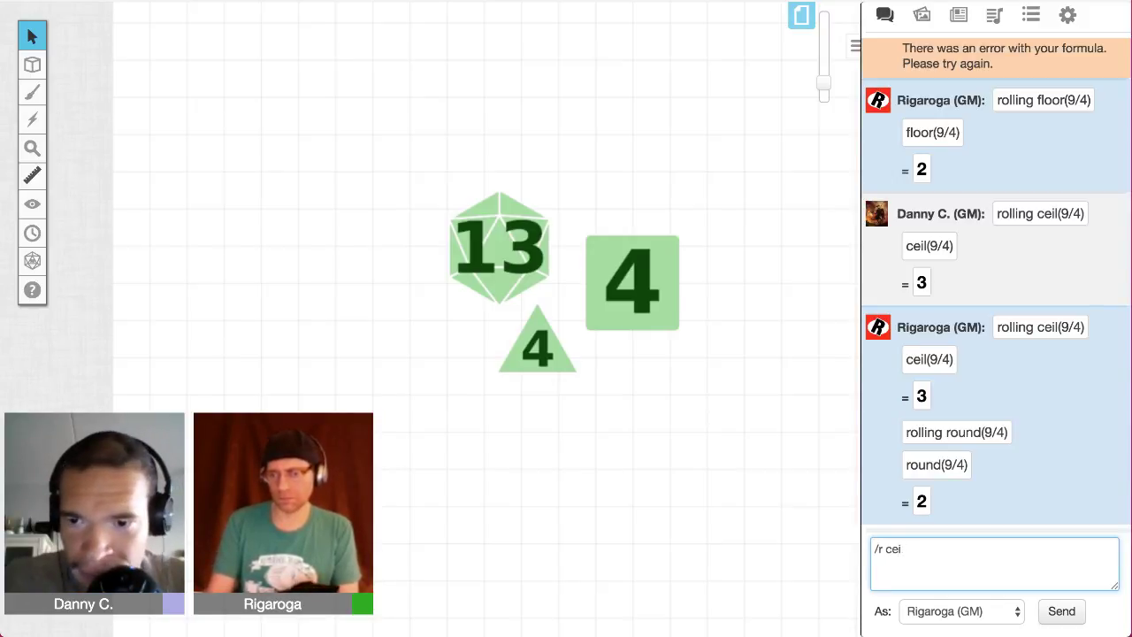
pyautogui.write('l(')
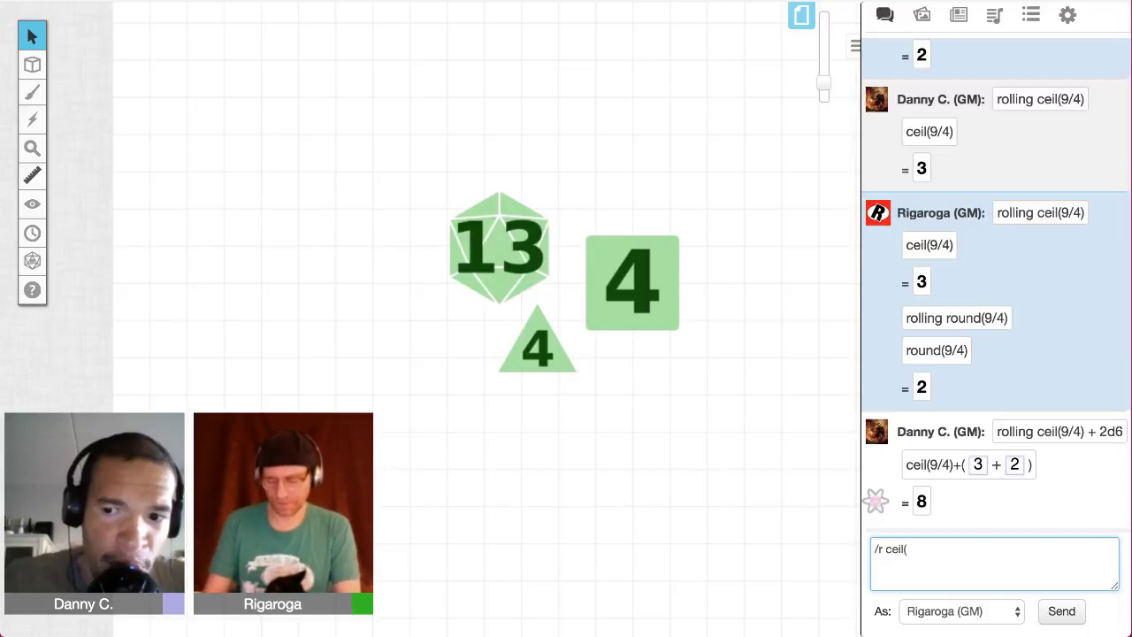
pyautogui.write('9/4')
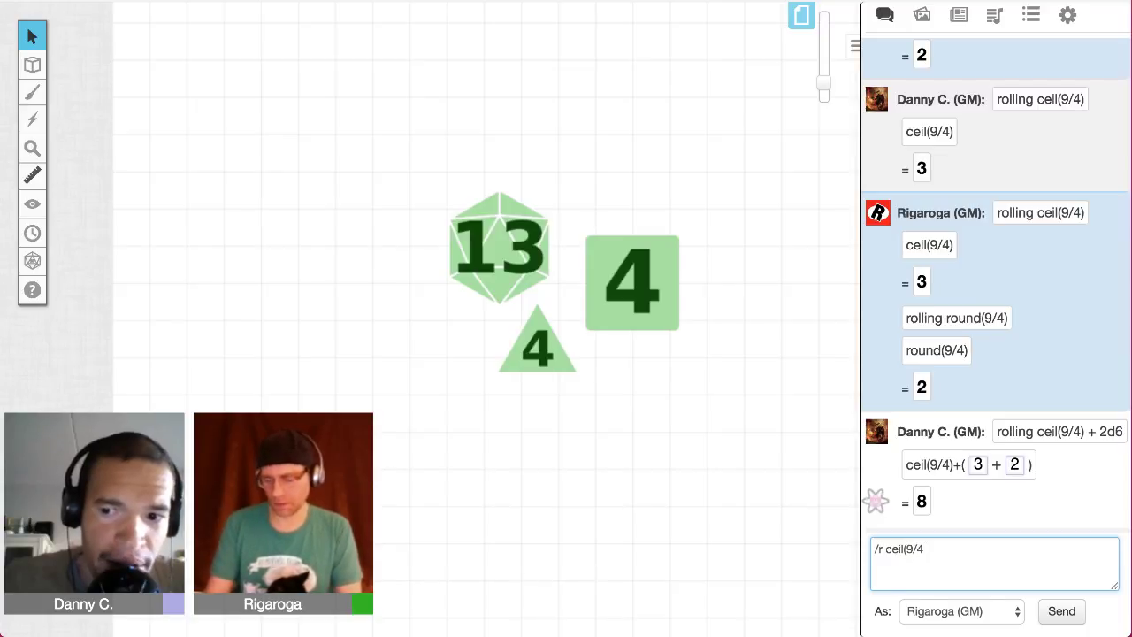
pyautogui.write(') +')
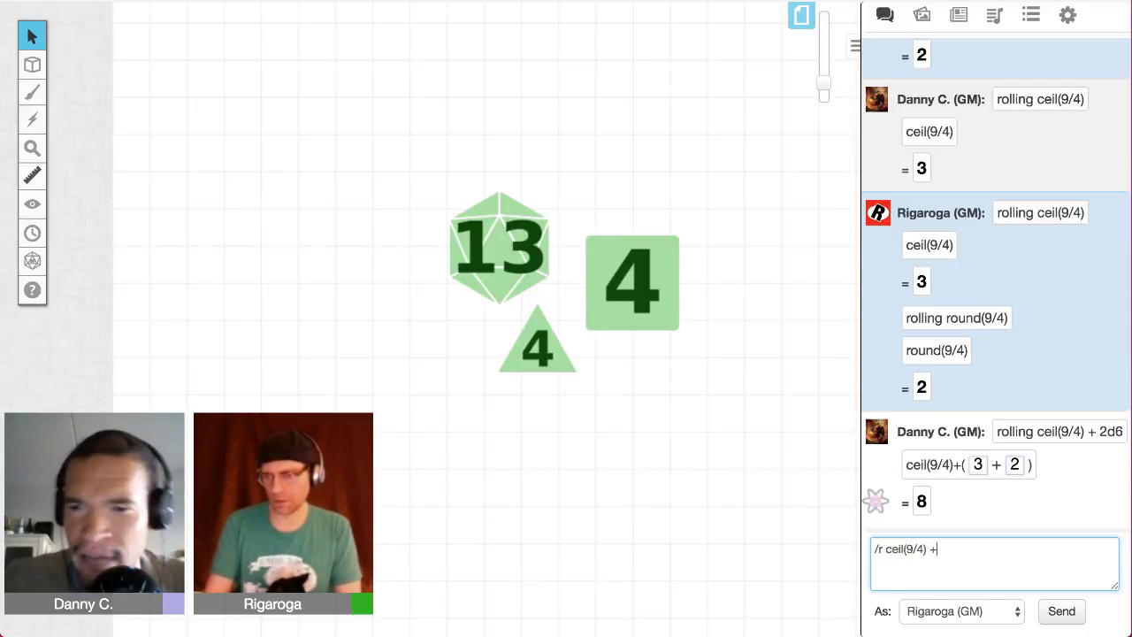
pyautogui.press('BackSpace')
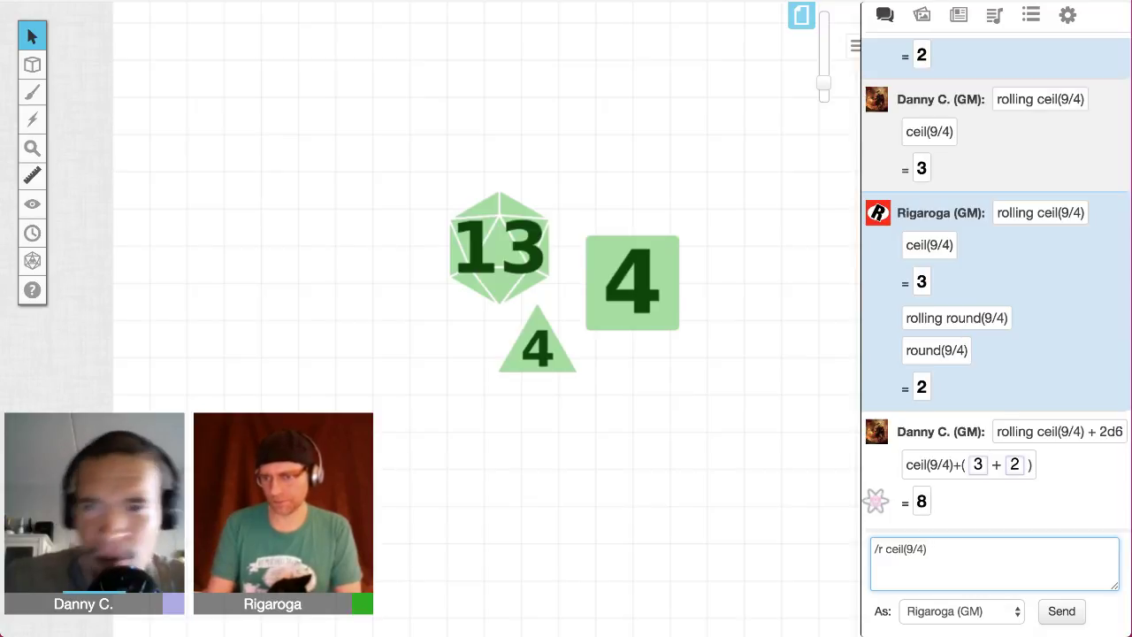
pyautogui.write('d6')
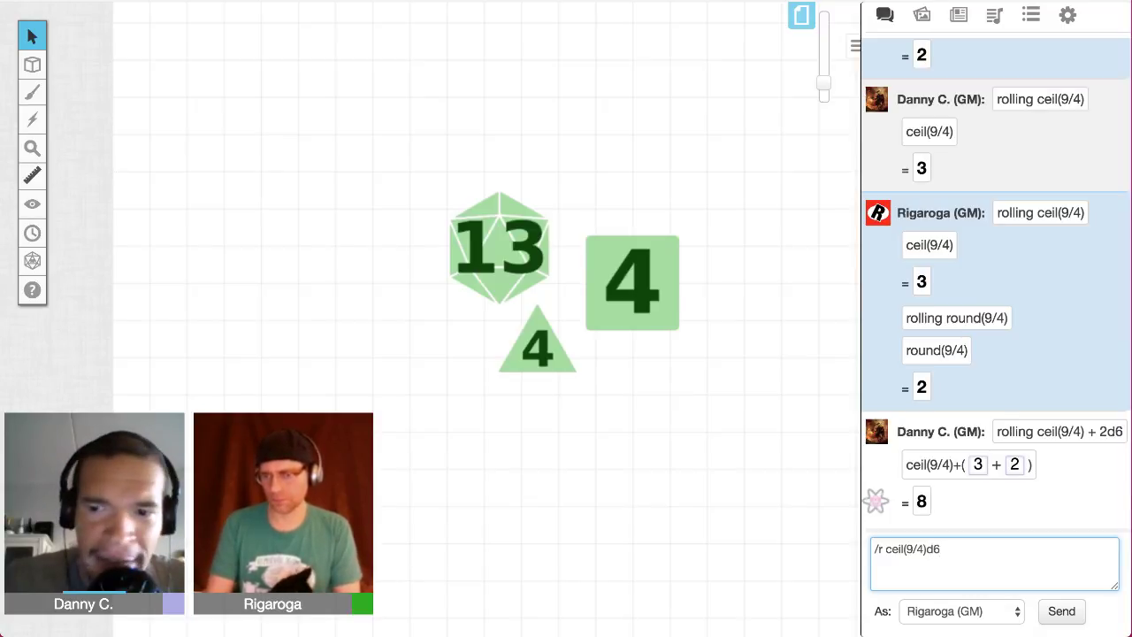
pyautogui.press('Return')
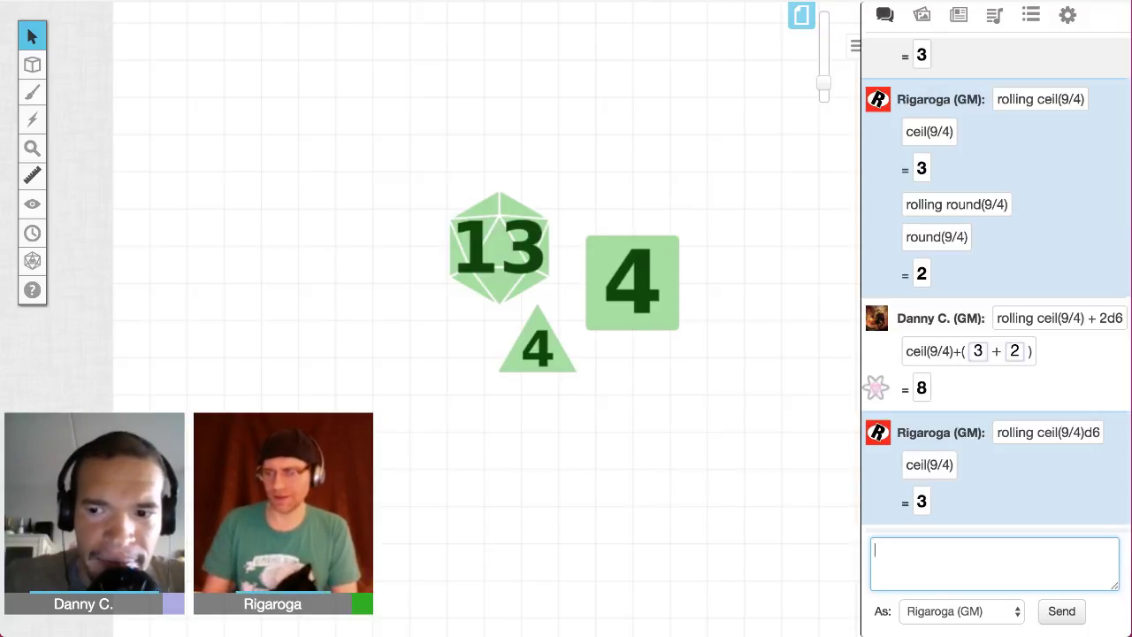
pyautogui.press('Up')
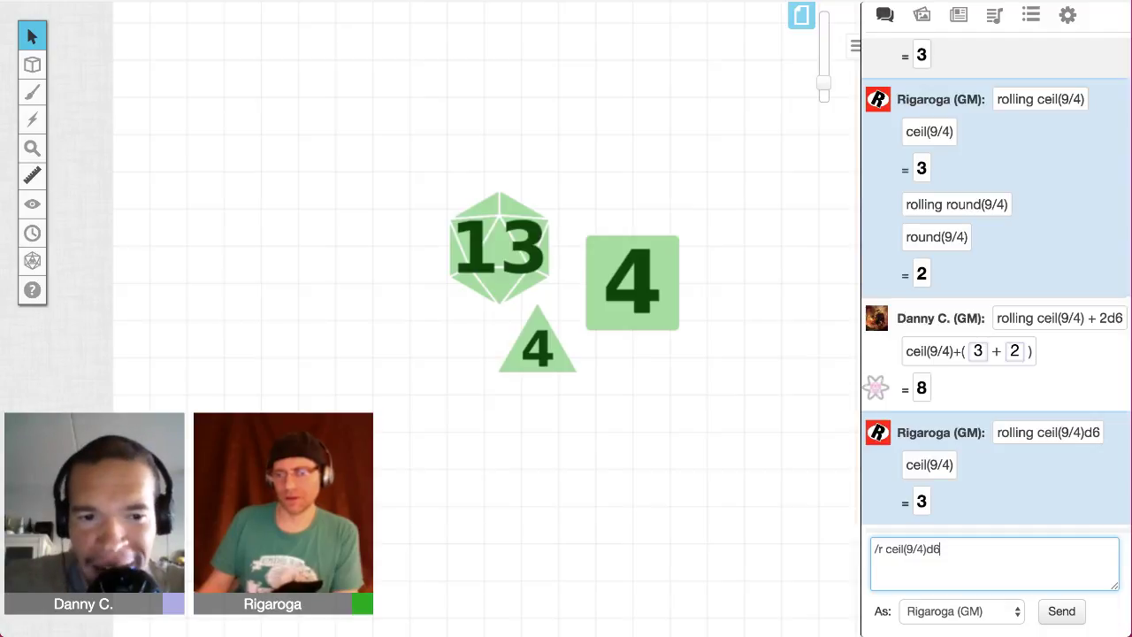
pyautogui.tripleClick(933, 549)
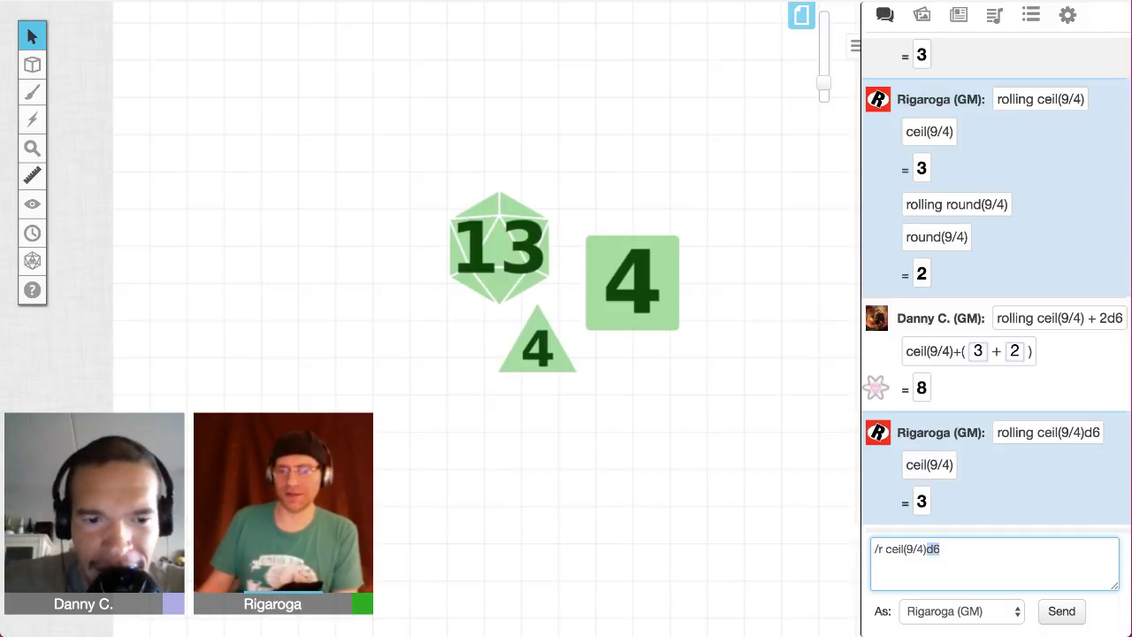
pyautogui.press('BackSpace')
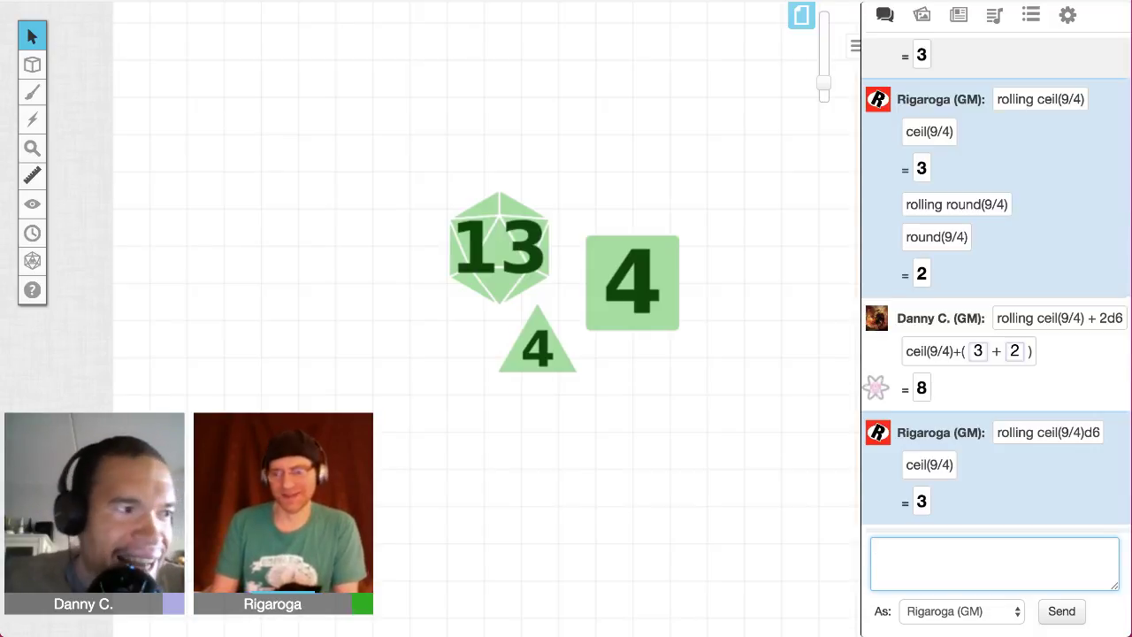
# Step: Send the chat roll /r 1d5r>1 to roll a d5 with a reroll condition of 1 or higher
pyautogui.write('/r')
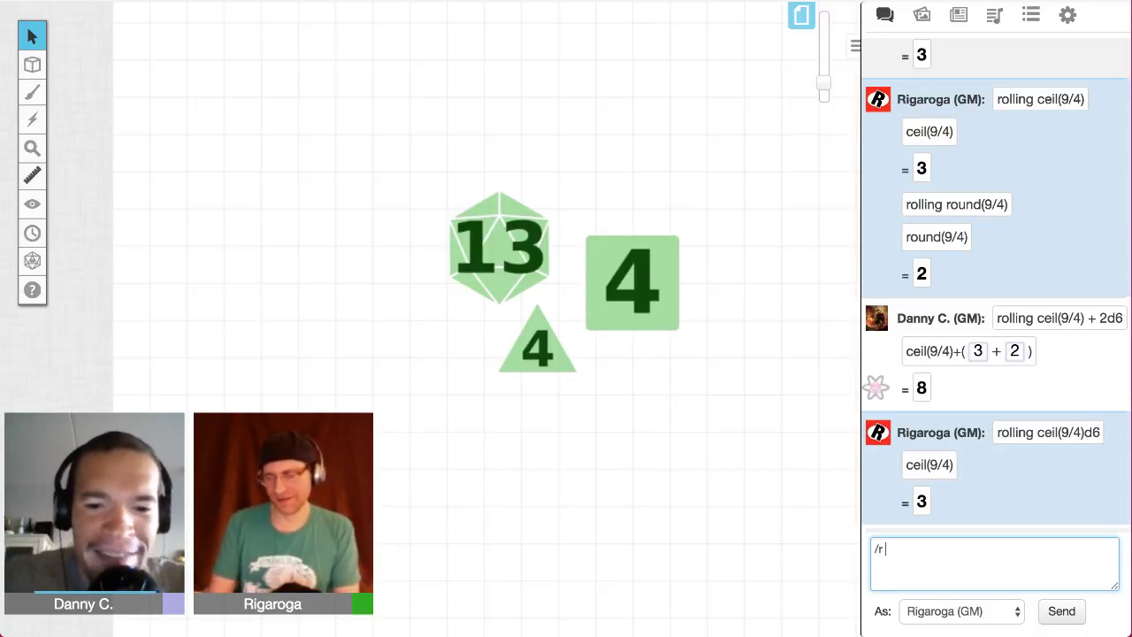
pyautogui.write(' 1d5')
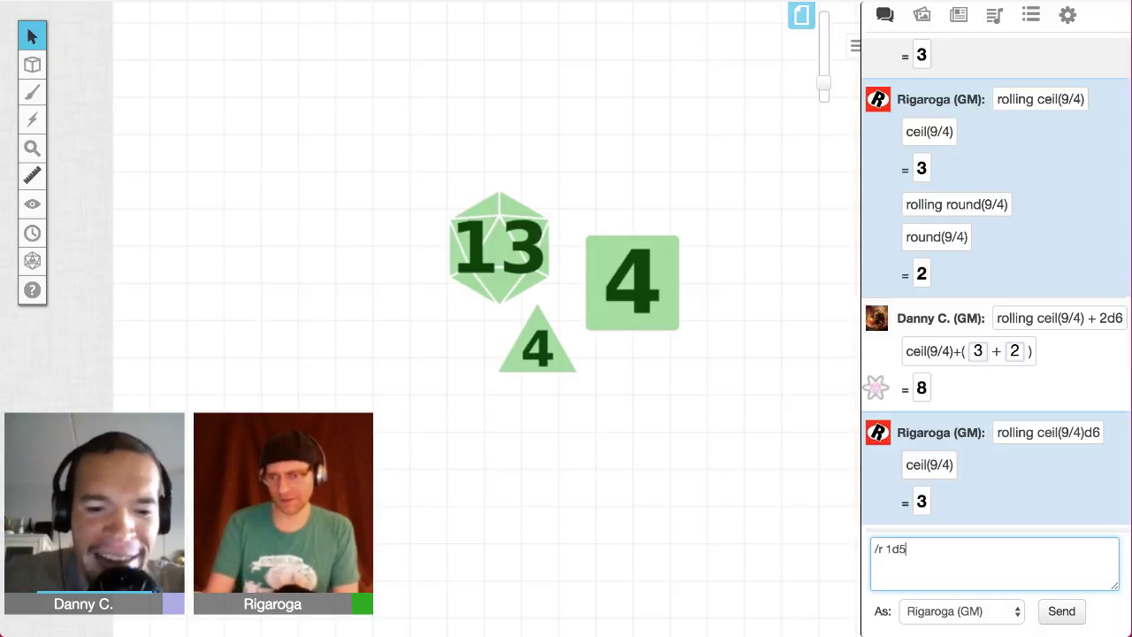
pyautogui.write('r>1')
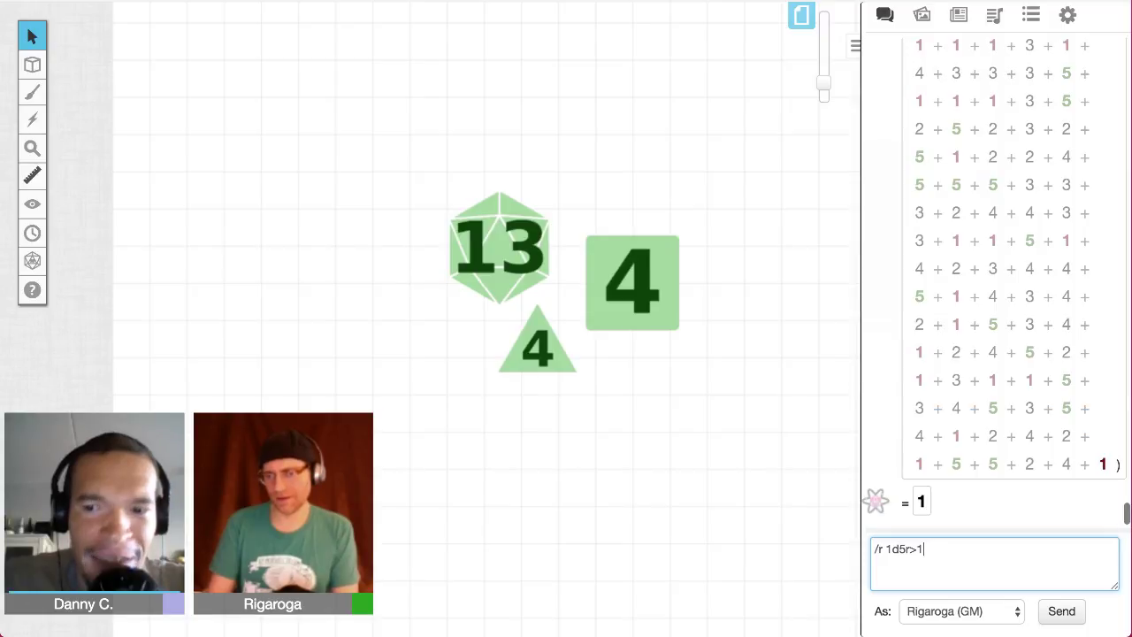
pyautogui.press('Return')
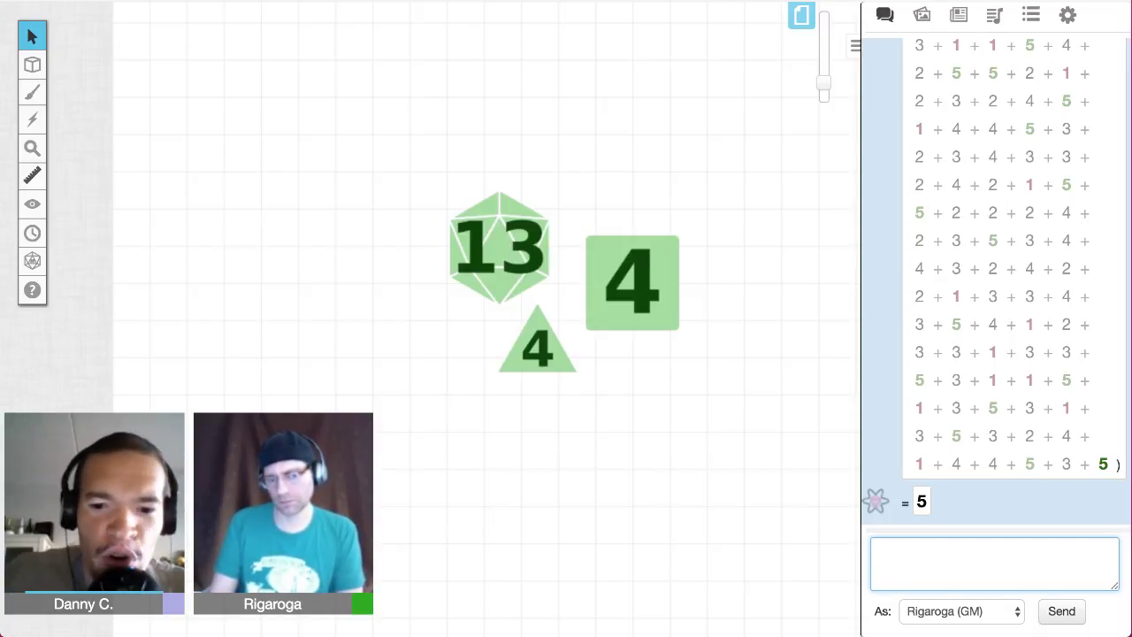
# Step: Compose a chat roll that combines 4d6+3d8 inside one bracketed group, without sending it
pyautogui.write('/')
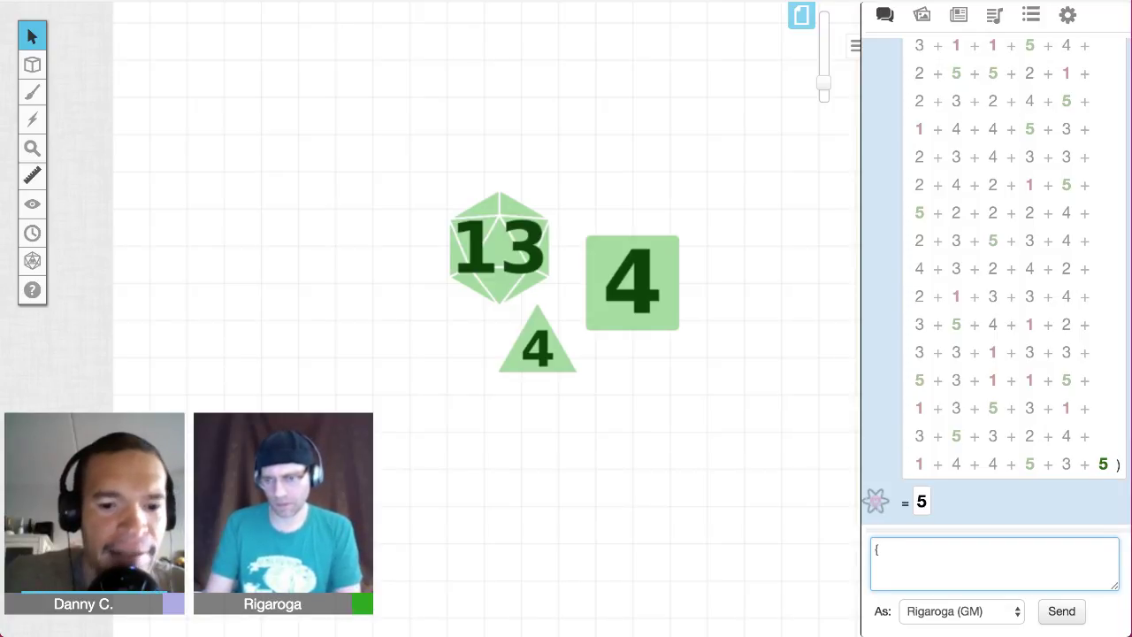
pyautogui.write('/r [')
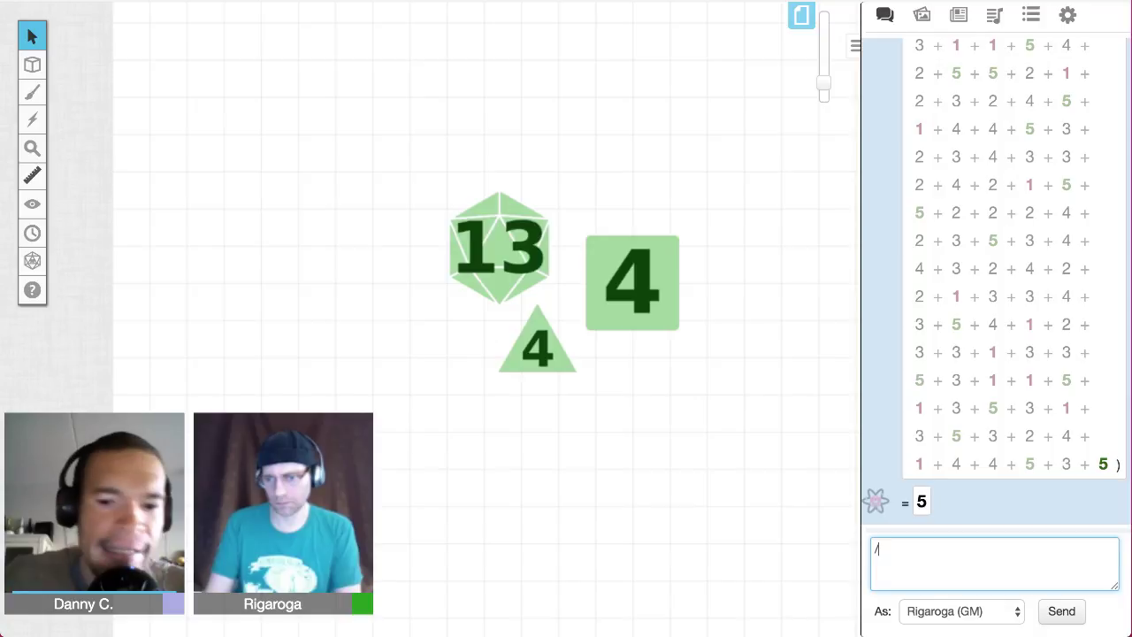
pyautogui.write('4d6')
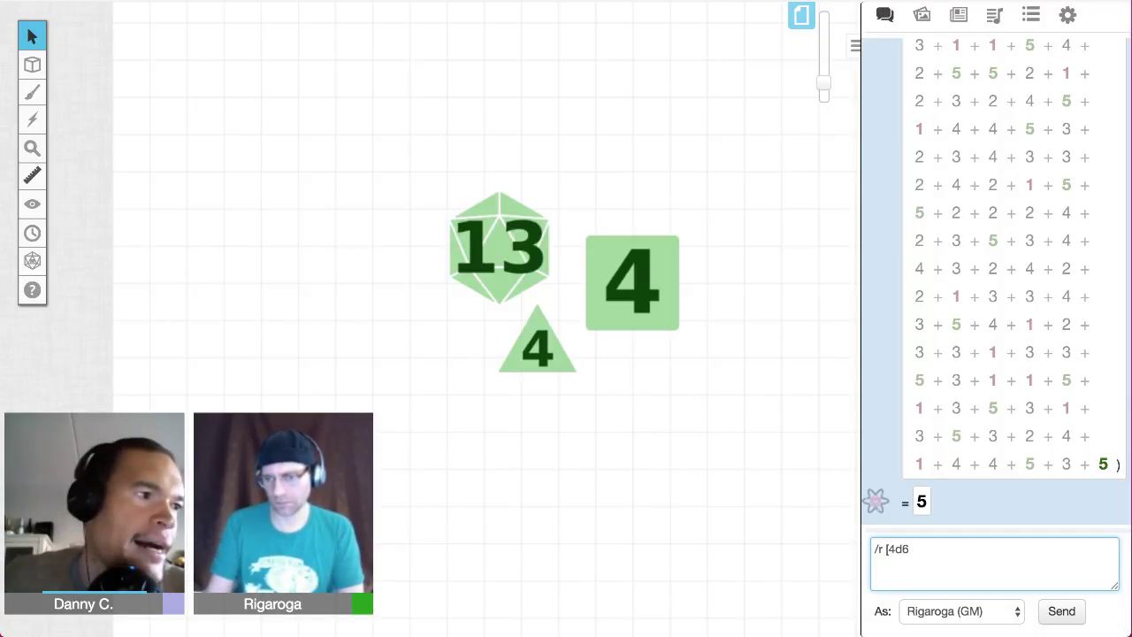
pyautogui.write('+')
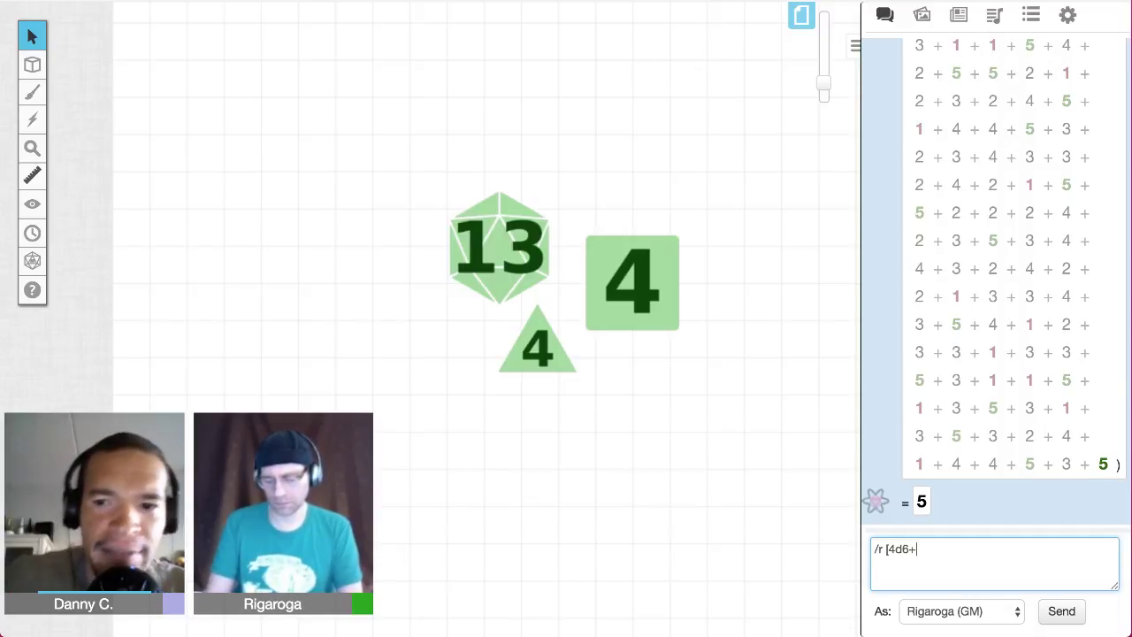
pyautogui.write('3d8')
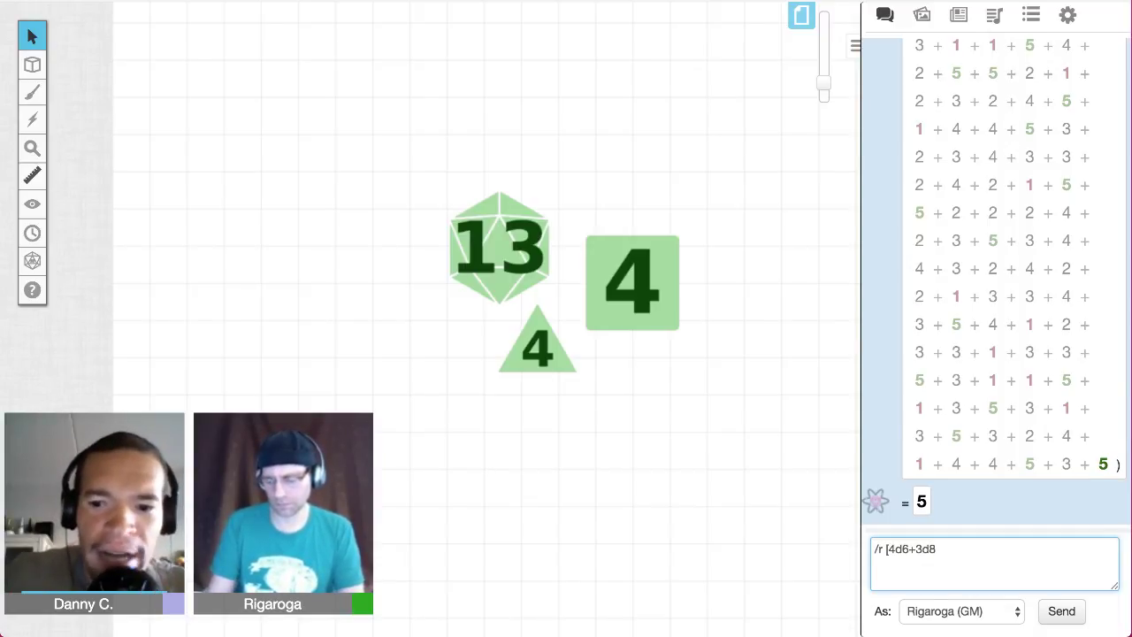
pyautogui.write(']')
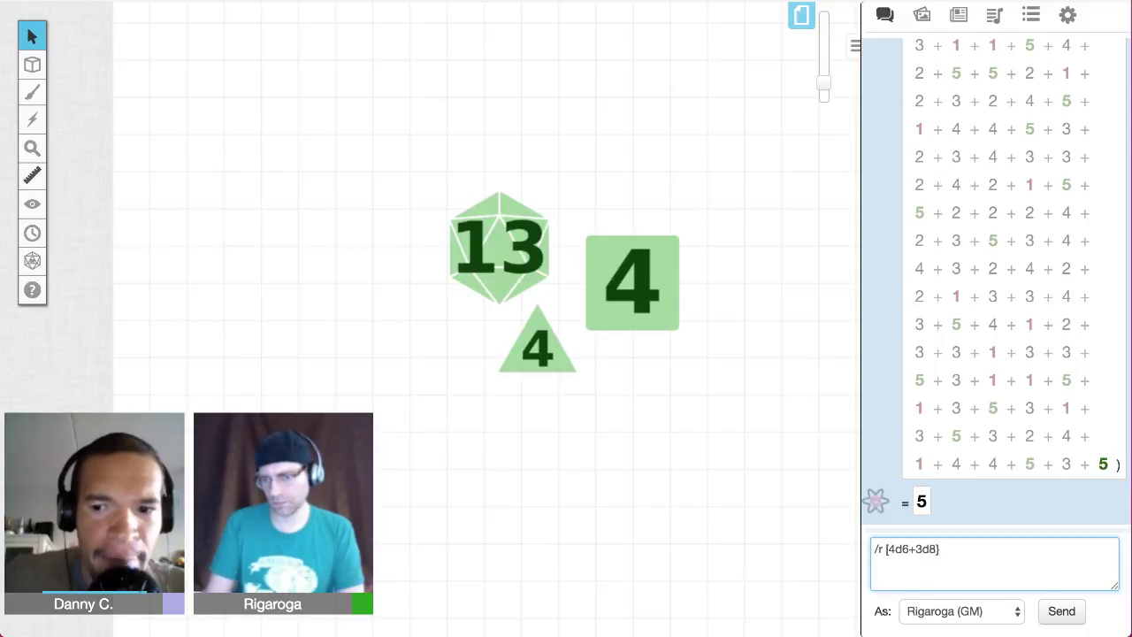
# Step: Correct the brackets around the dice group to curly braces so the formula reads /r {4d6+3d8}
pyautogui.press('Left')
pyautogui.press('Left')
pyautogui.press('Left')
pyautogui.press('Left')
pyautogui.press('Left')
pyautogui.press('Left')
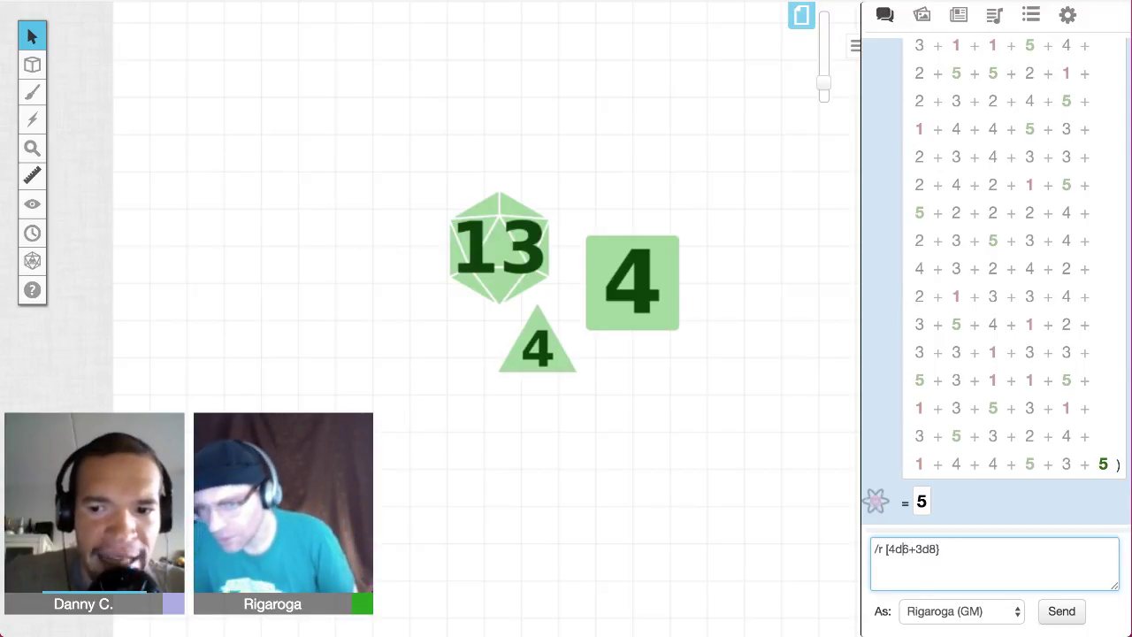
pyautogui.press('Delete')
pyautogui.write('{')
pyautogui.press('End')
pyautogui.press('BackSpace')
pyautogui.write('}')
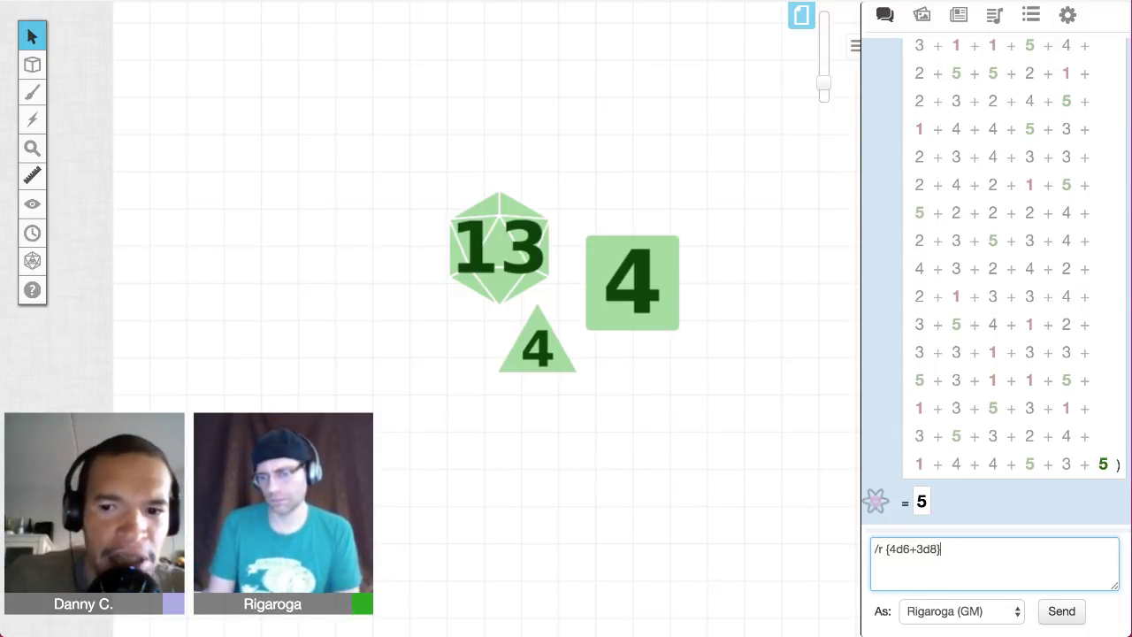
# Step: Append kh1 to the {4d6+3d8} group to keep the single highest die, and send the roll twice
pyautogui.write('kh')
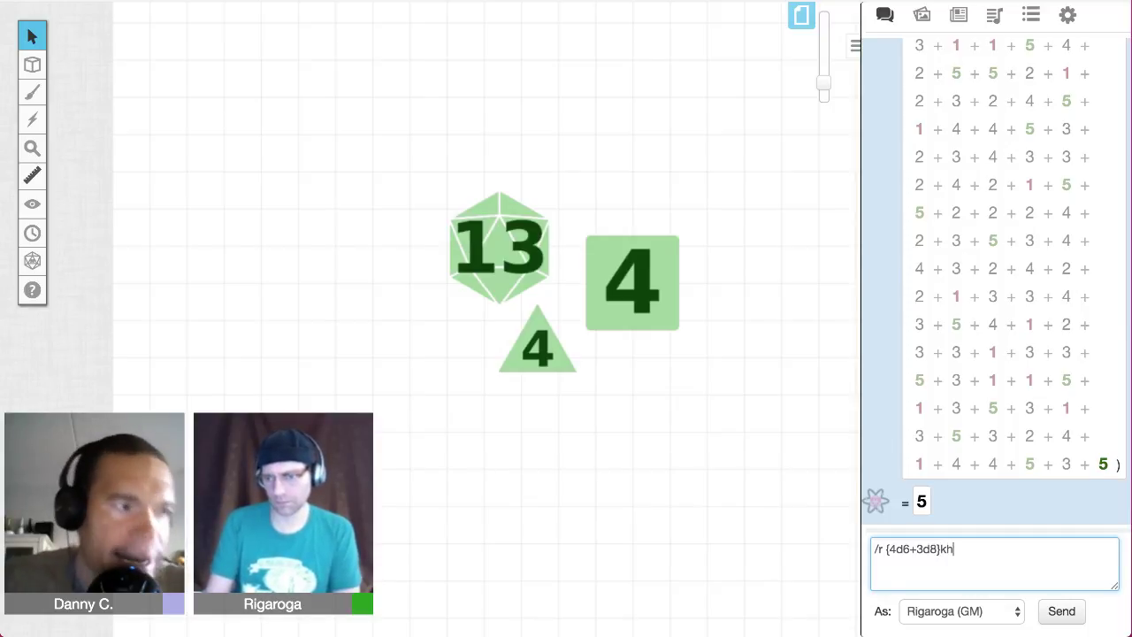
pyautogui.write('1')
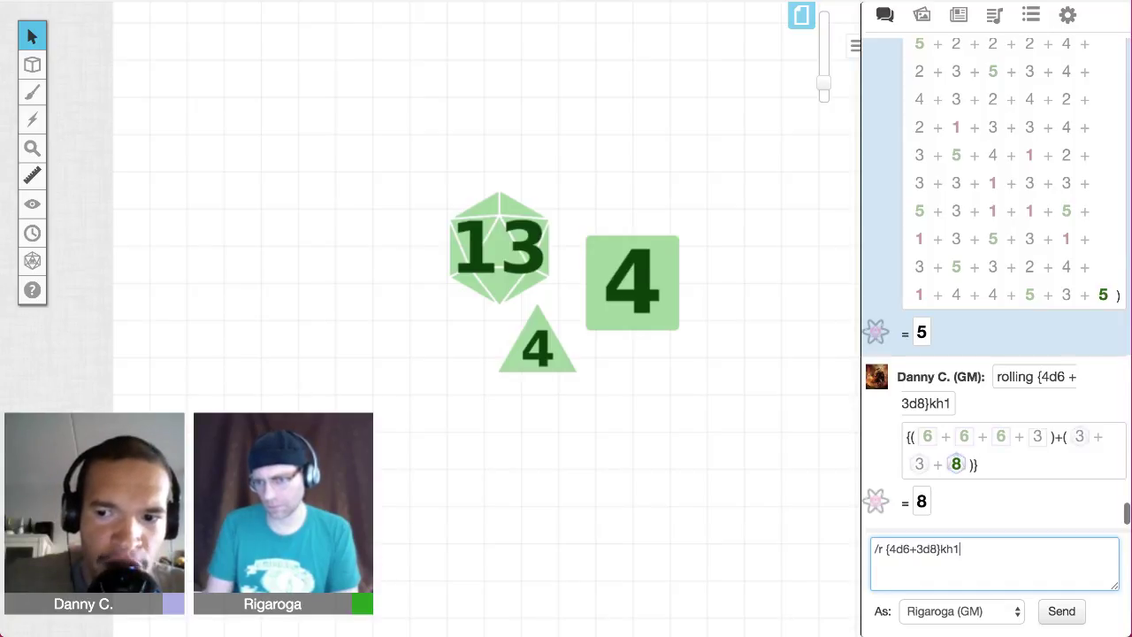
pyautogui.press('Return')
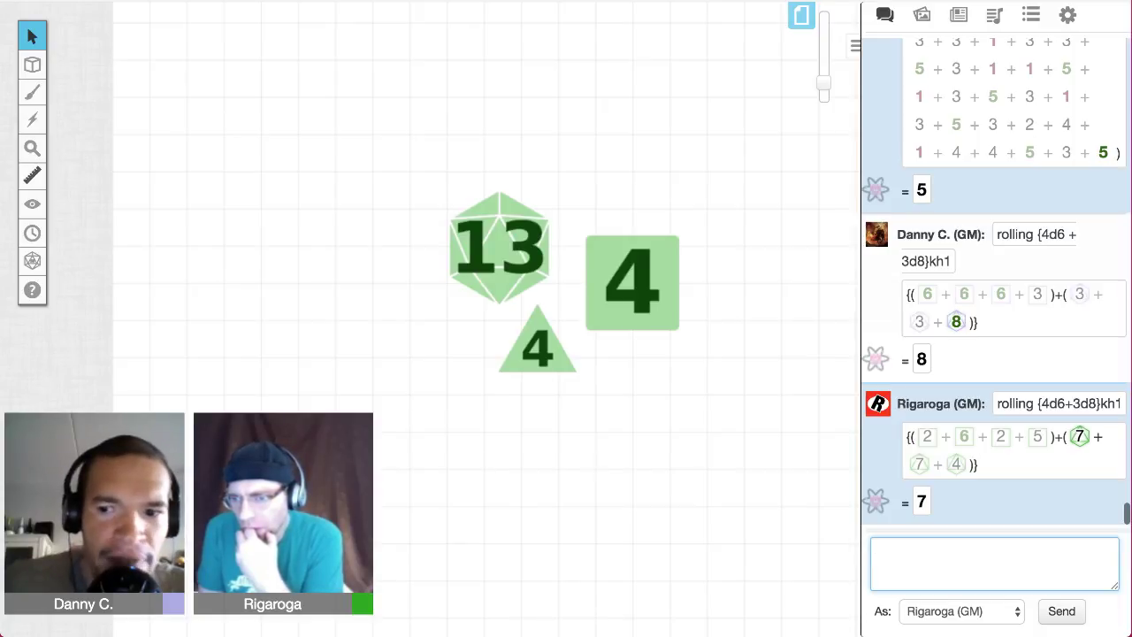
pyautogui.press('Up')
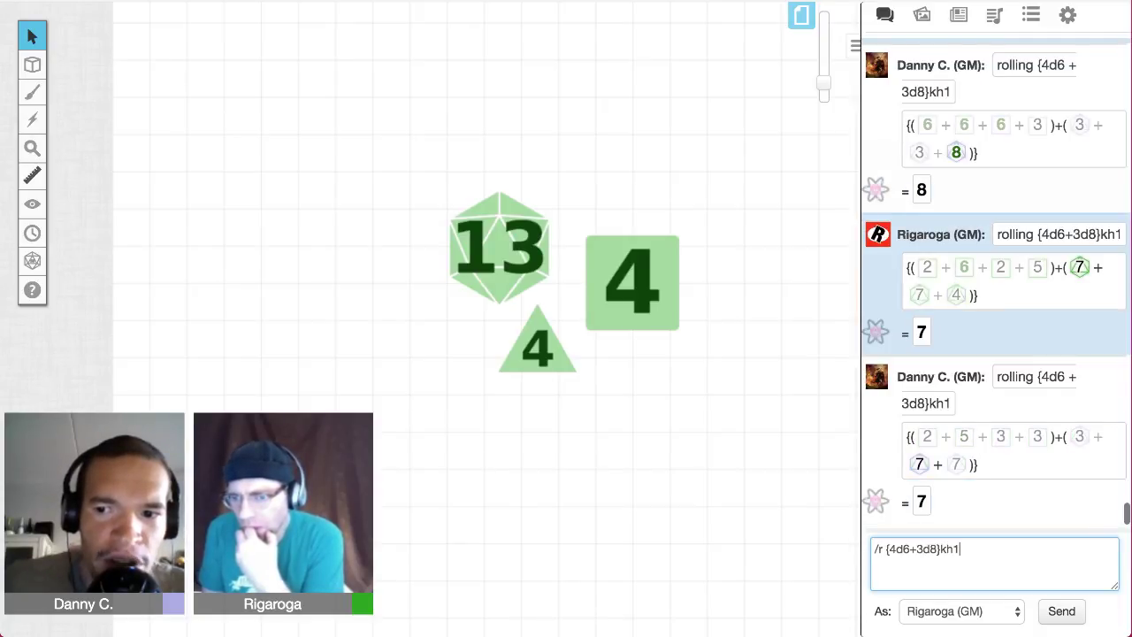
pyautogui.press('Return')
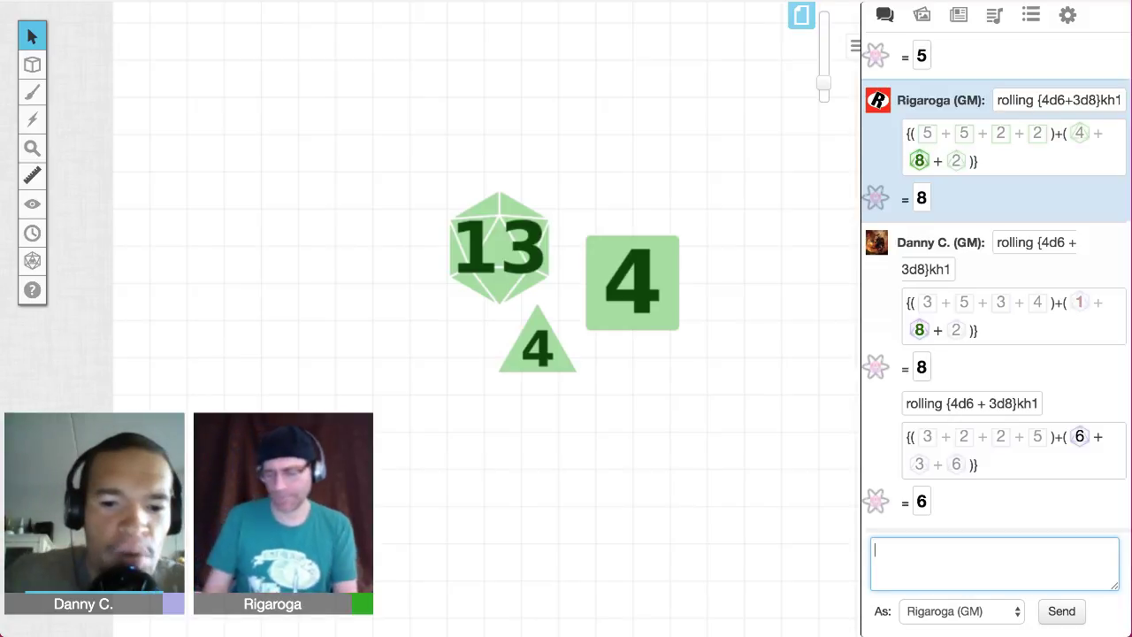
# Step: Replace the plus in the recalled formula with a comma and send /r {4d6,3d8}kh1 to keep the higher subgroup total
pyautogui.press('Up')
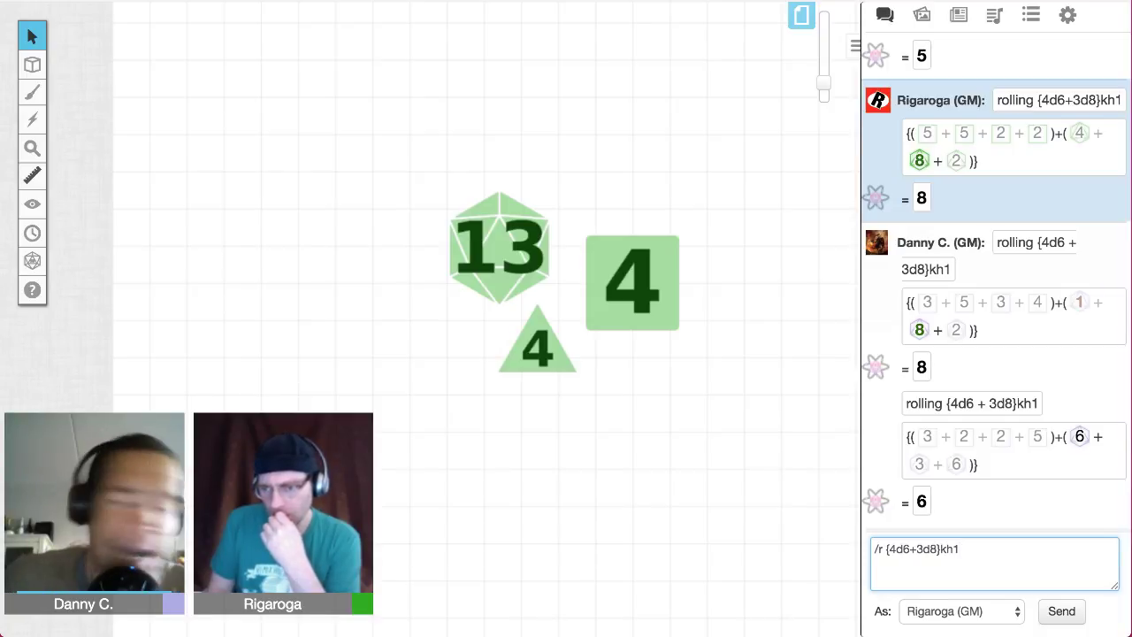
pyautogui.press('Left')
pyautogui.press('Left')
pyautogui.press('Left')
pyautogui.press('Left')
pyautogui.press('Left')
pyautogui.press('Left')
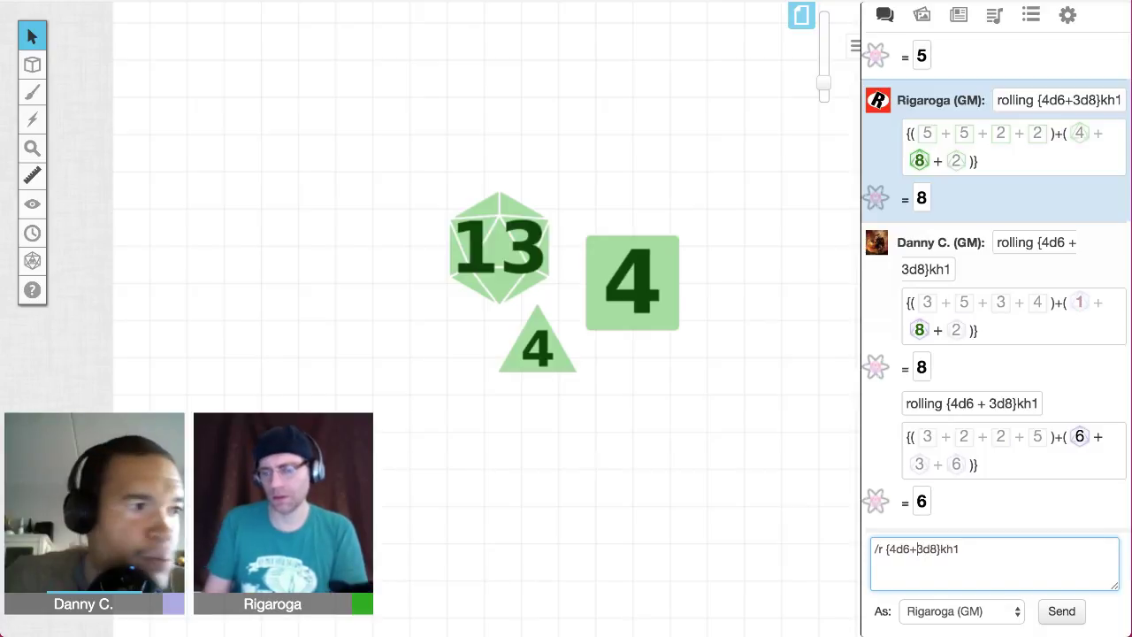
pyautogui.press('BackSpace')
pyautogui.write(',')
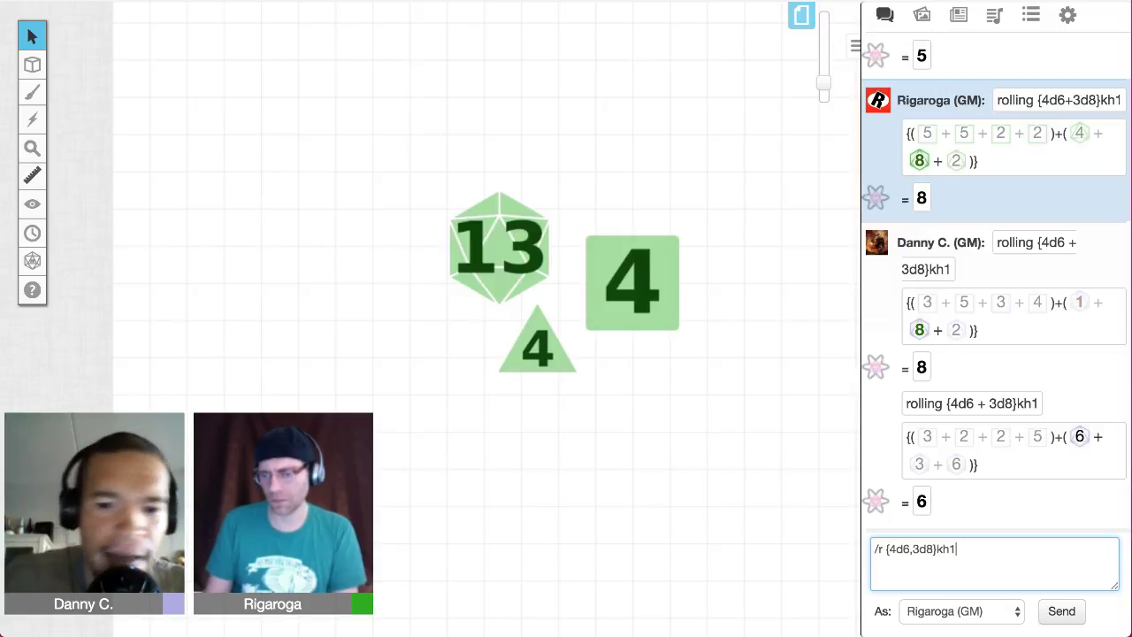
pyautogui.press('Return')
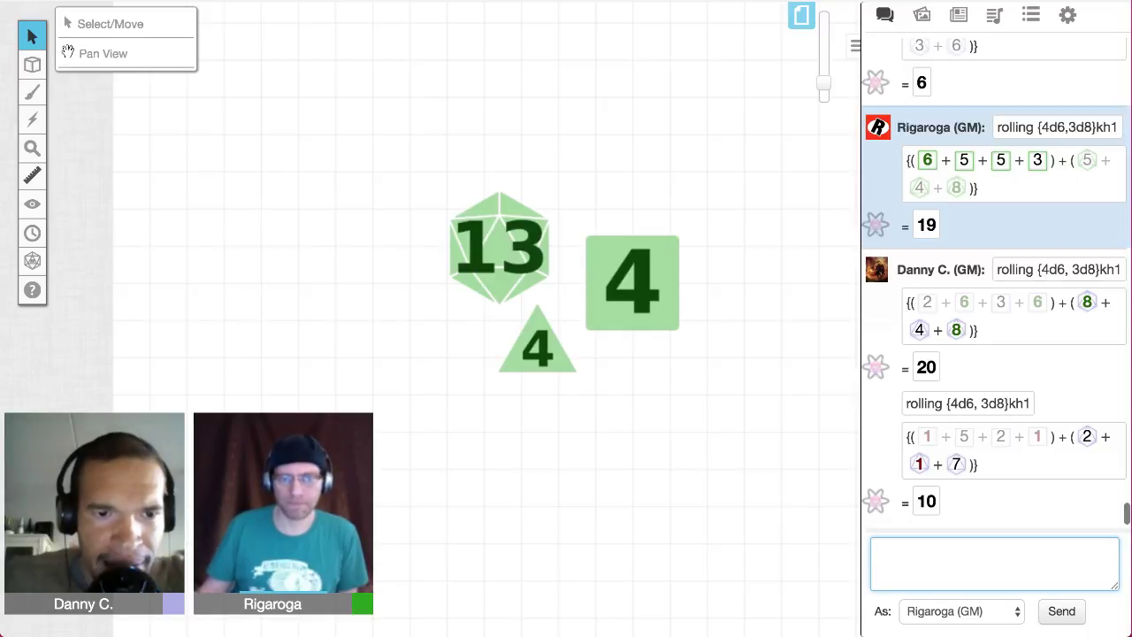
# Step: Open the Turn Order tracker for the current page
pyautogui.moveTo(32, 65)
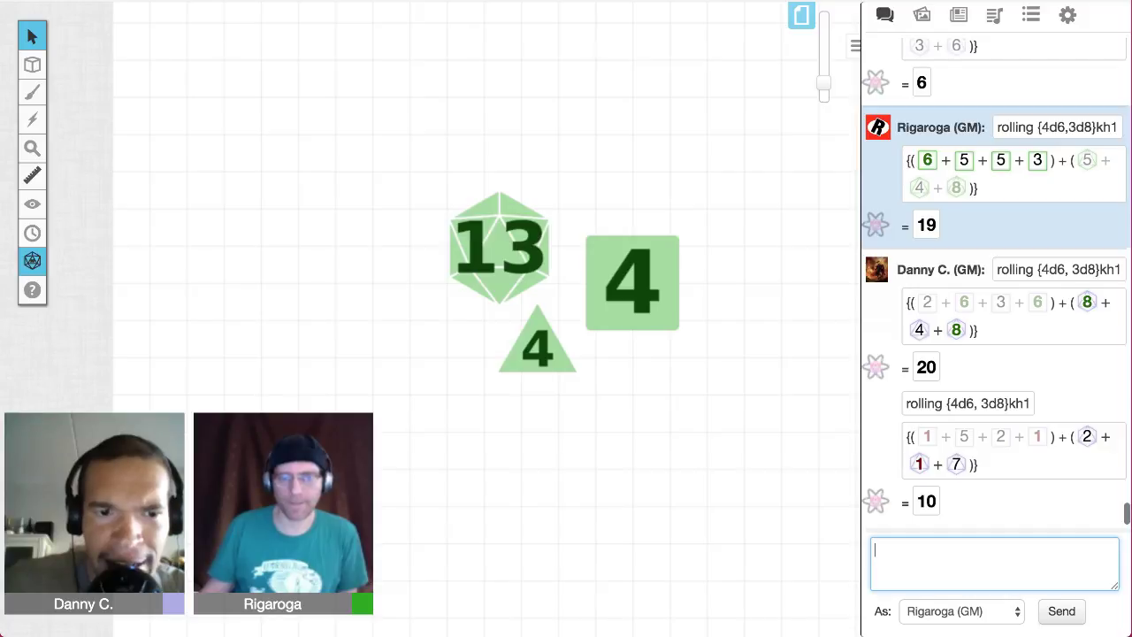
pyautogui.moveTo(31, 203)
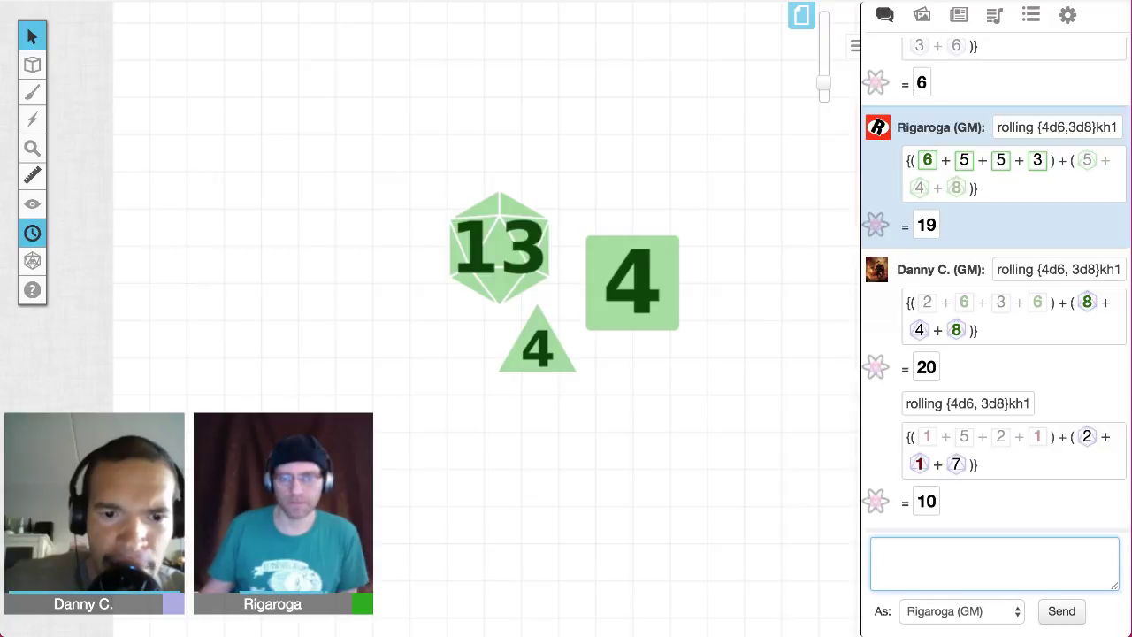
pyautogui.click(32, 233)
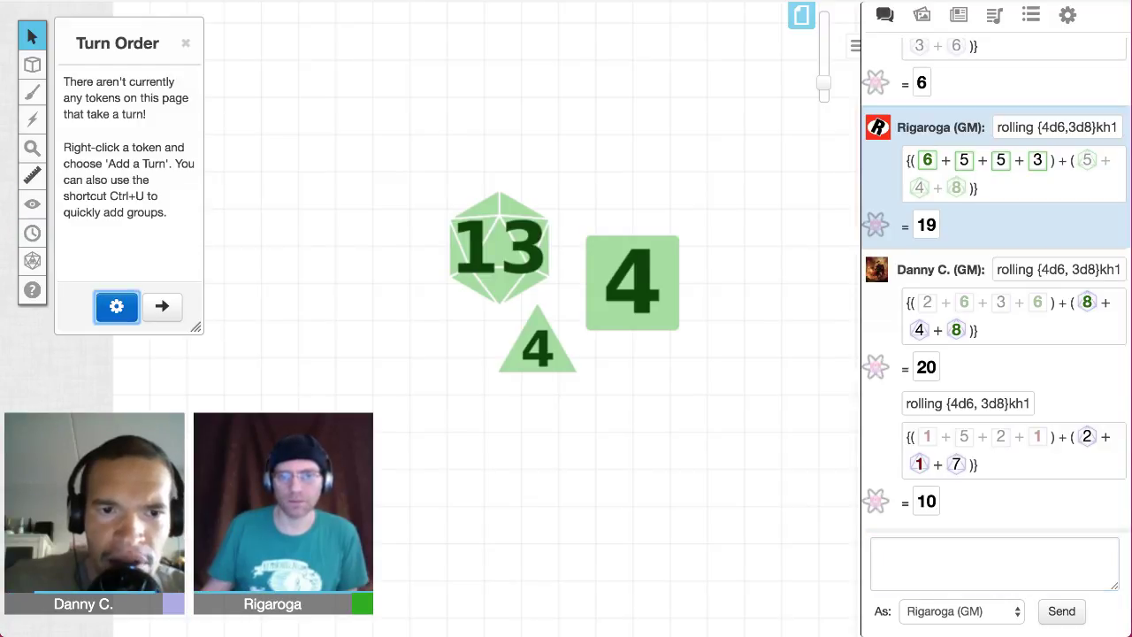
# Step: Move the Turn Order window away from the toolbar and send the chat roll /r 1d10+5
pyautogui.moveTo(118, 43); pyautogui.dragTo(250, 84)
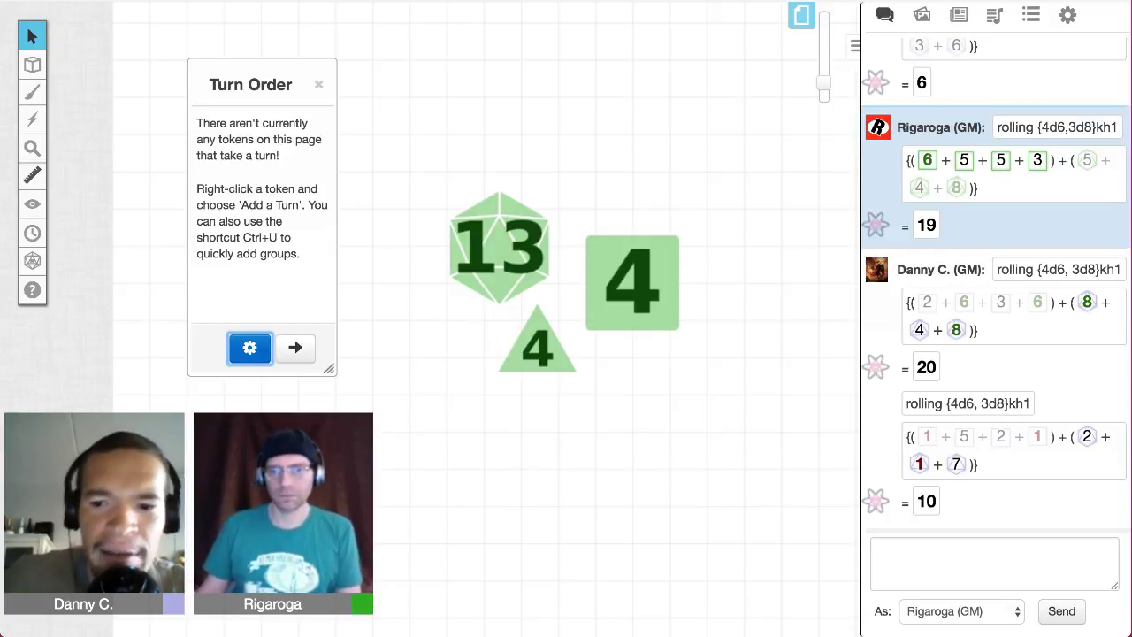
pyautogui.click(994, 563)
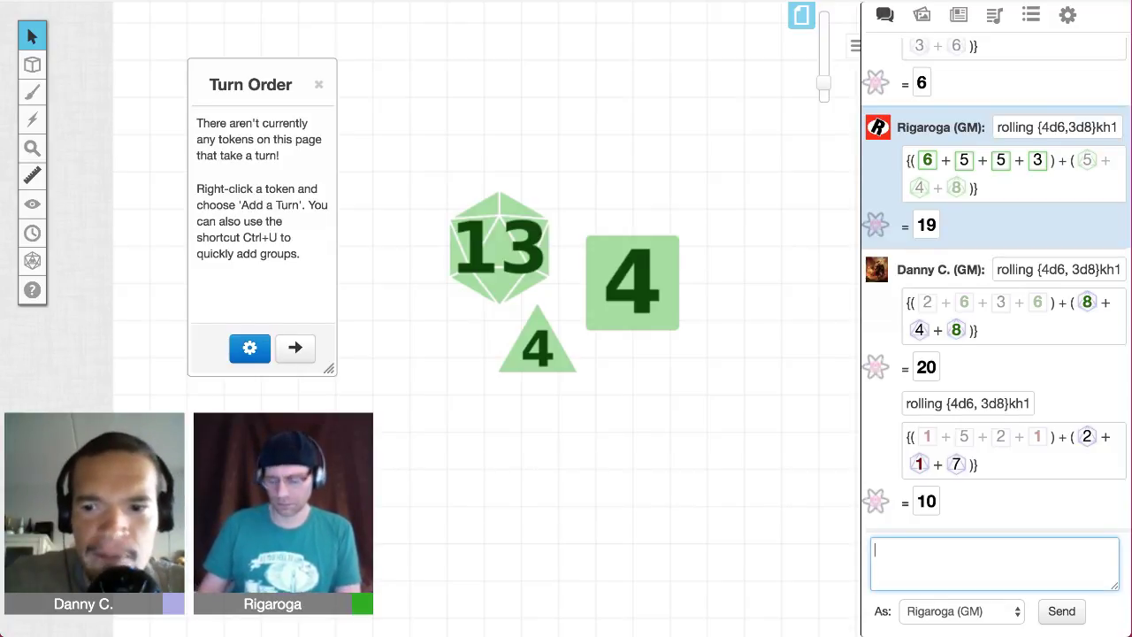
pyautogui.write('/r 1d10+5')
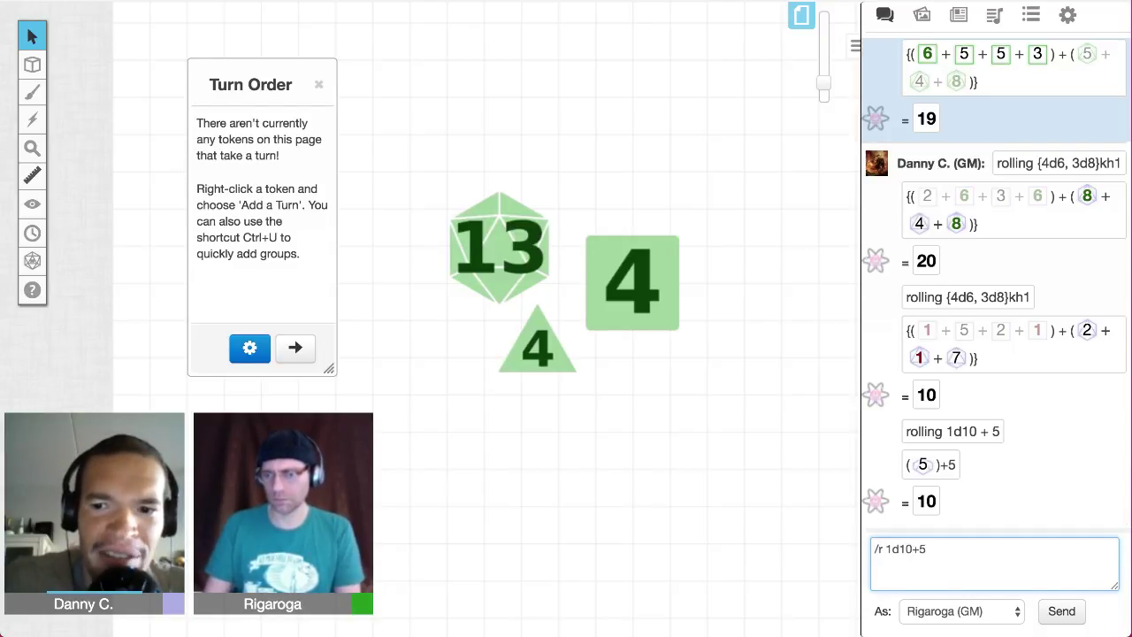
pyautogui.press('Return')
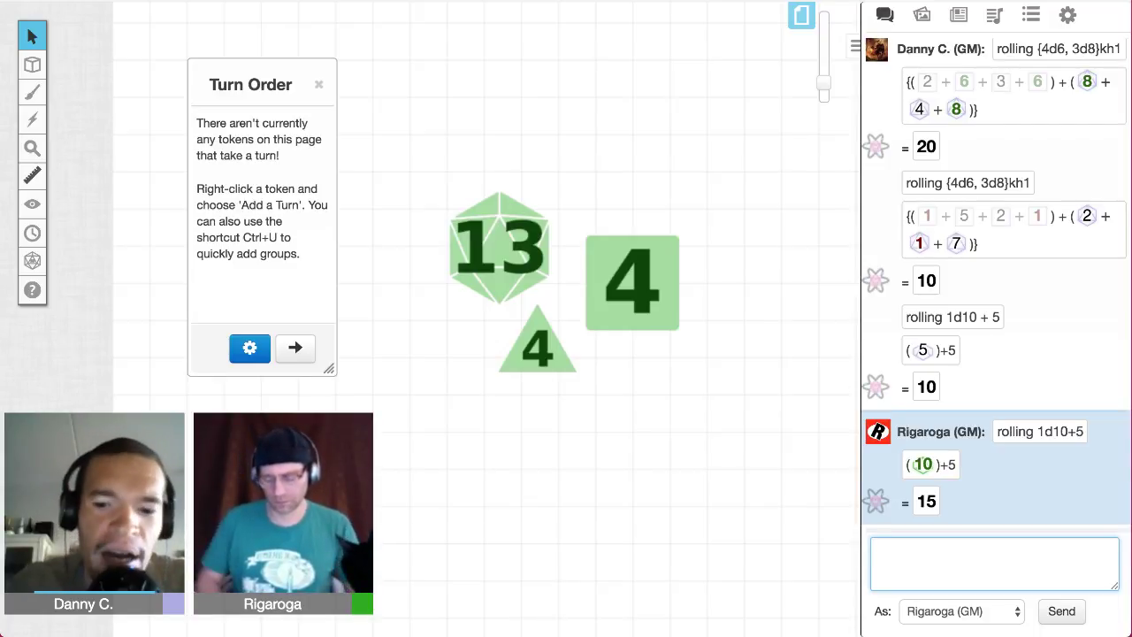
# Step: Recall the 1d10+5 roll, append &{tracker} directly after the 5, and send it
pyautogui.press('Up')
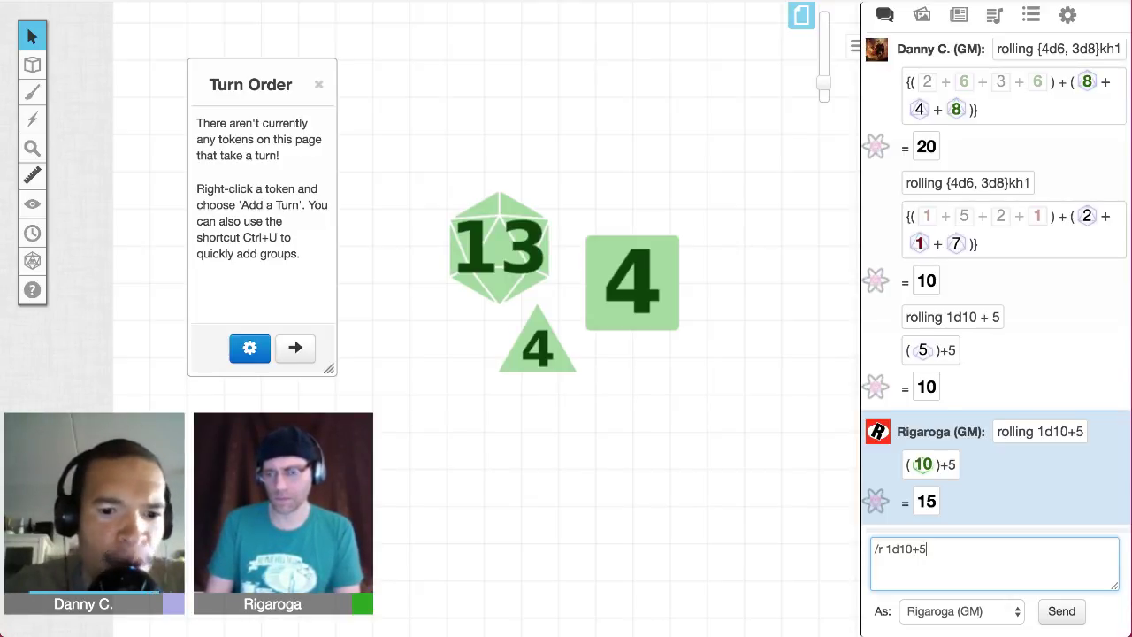
pyautogui.write('&')
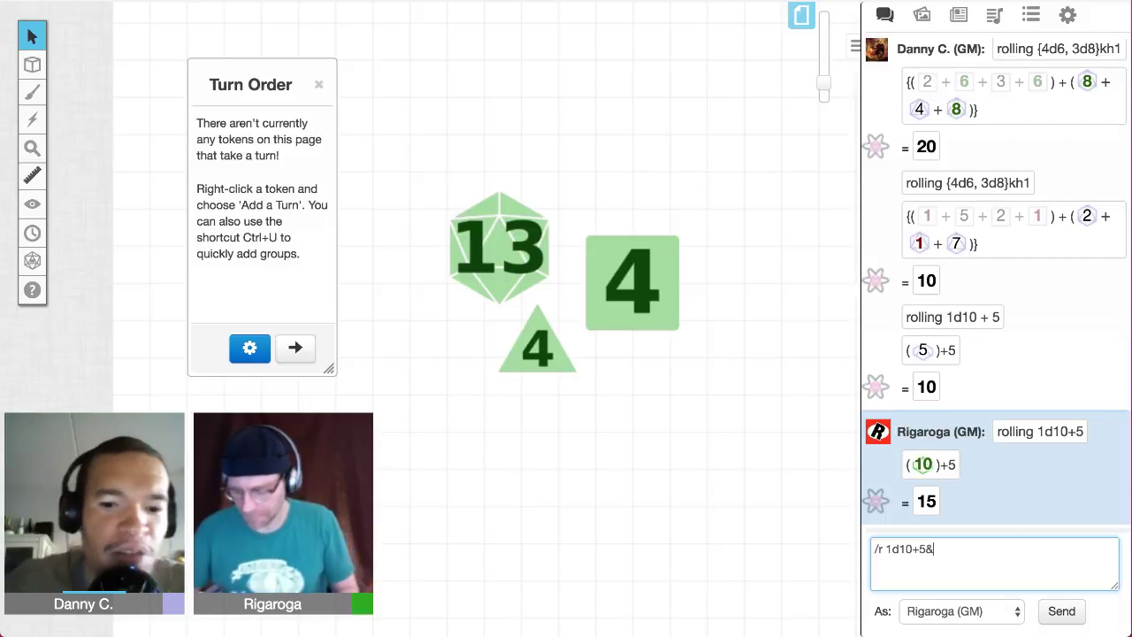
pyautogui.write('{')
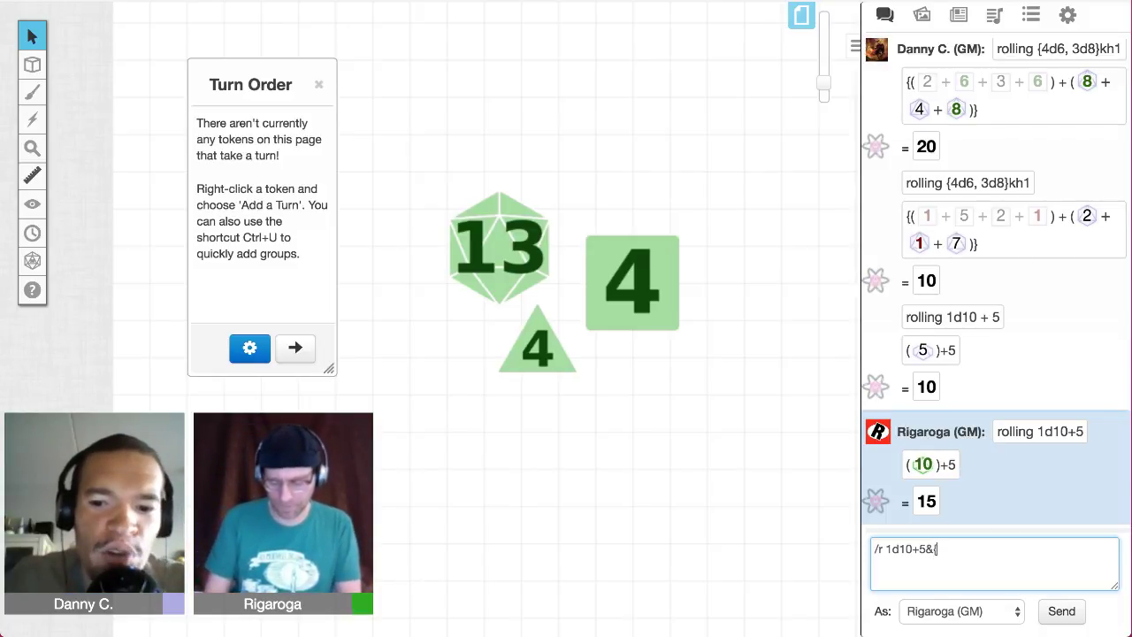
pyautogui.write('tracker}')
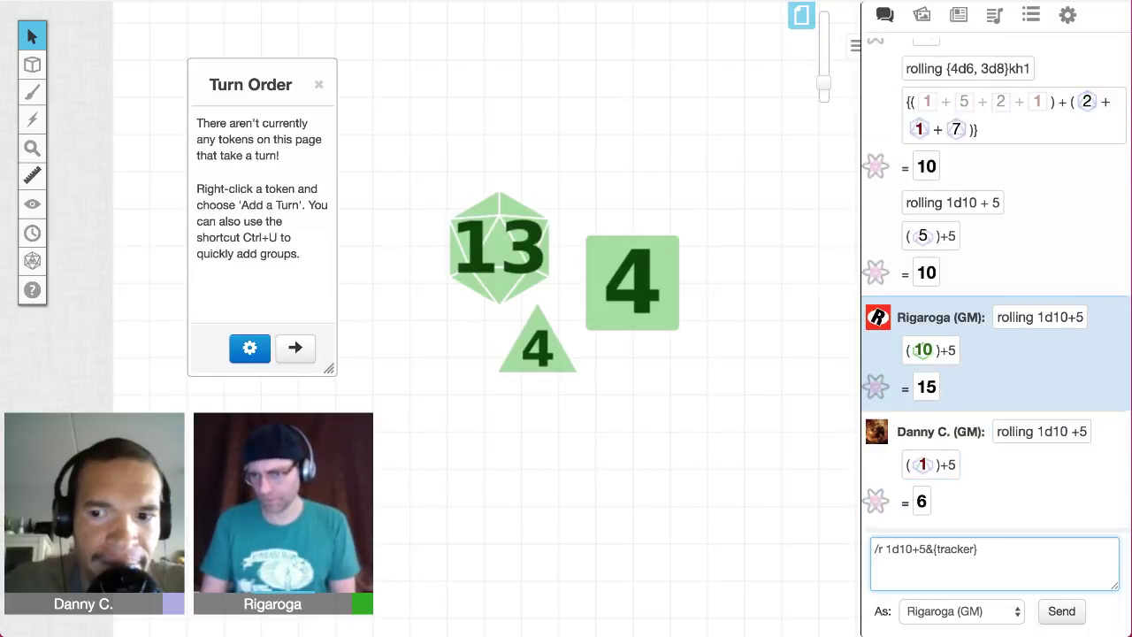
pyautogui.press('Return')
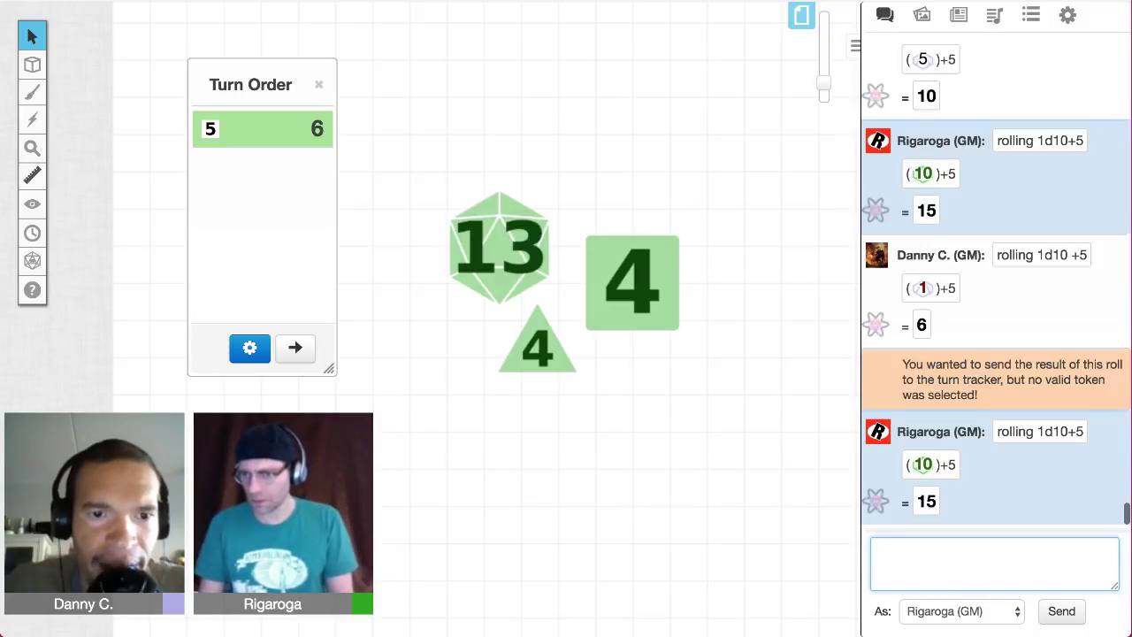
# Step: Recall the tracker roll, insert a space before the ampersand, and send /r 1d10+5 &{tracker}
pyautogui.press('Up')
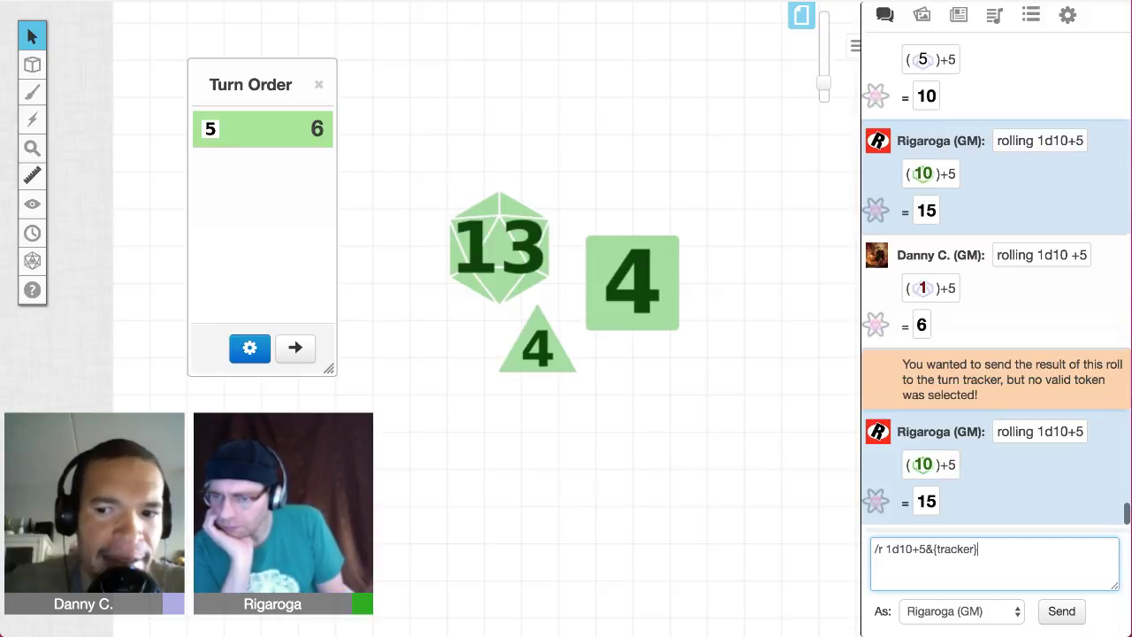
pyautogui.click(933, 550)
pyautogui.press('Left')
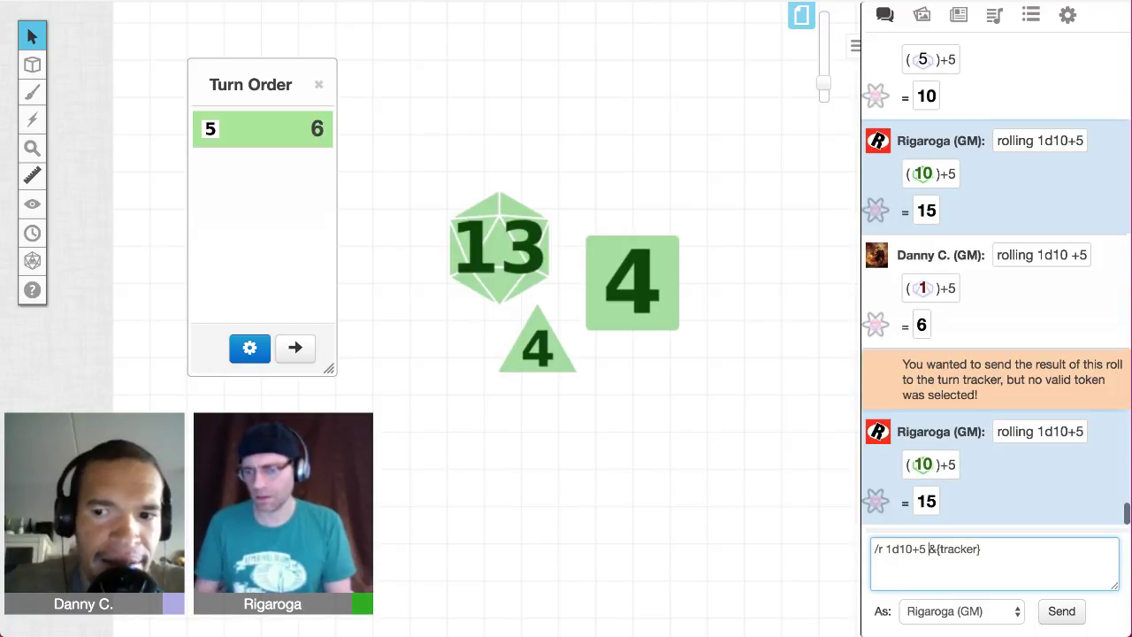
pyautogui.press('Return')
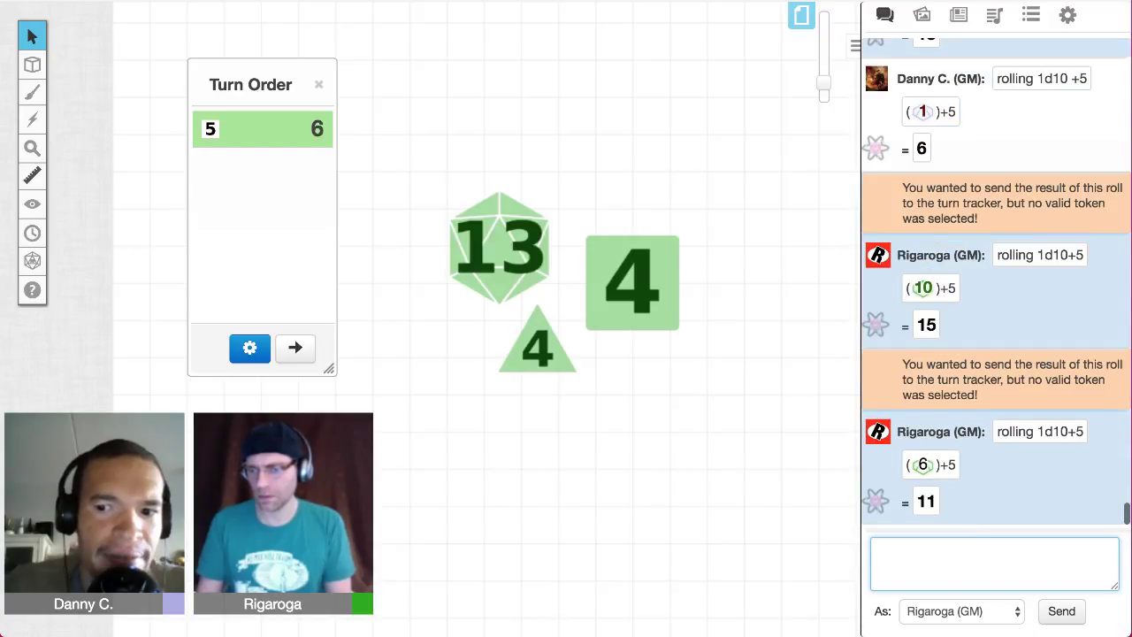
# Step: Try the recalled roll with a space between the ampersand and the braces, sending /r 1d10+5 & {tracker}
pyautogui.press('Up')
pyautogui.press('Left')
pyautogui.press('Left')
pyautogui.press('Left')
pyautogui.press('Left')
pyautogui.press('Left')
pyautogui.press('Left')
pyautogui.press('Left')
pyautogui.press('Left')
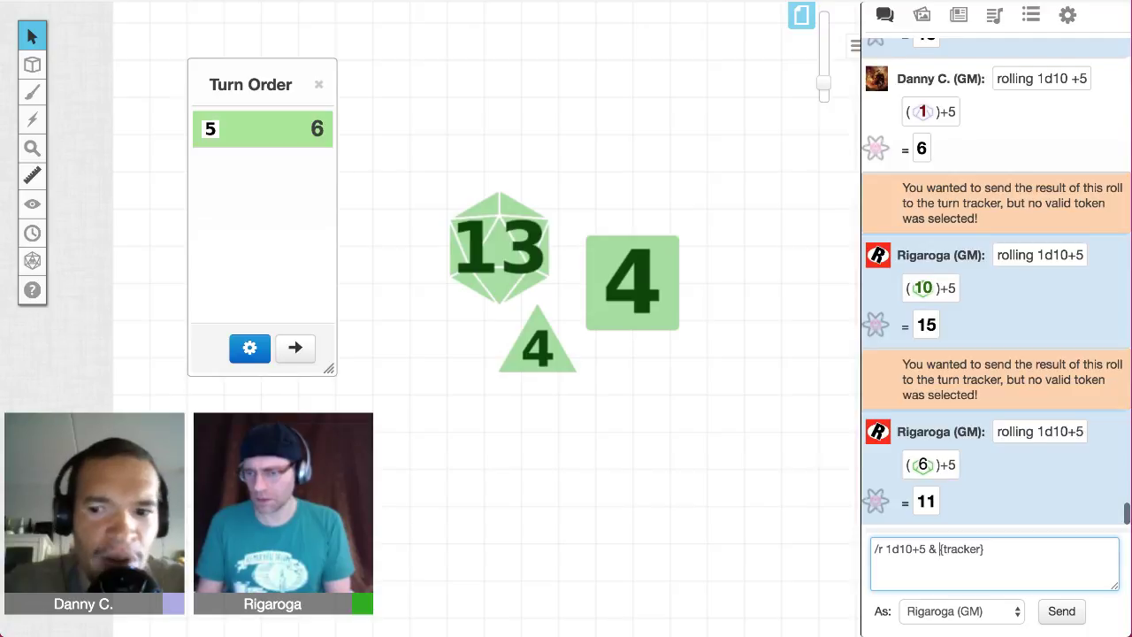
pyautogui.press('Return')
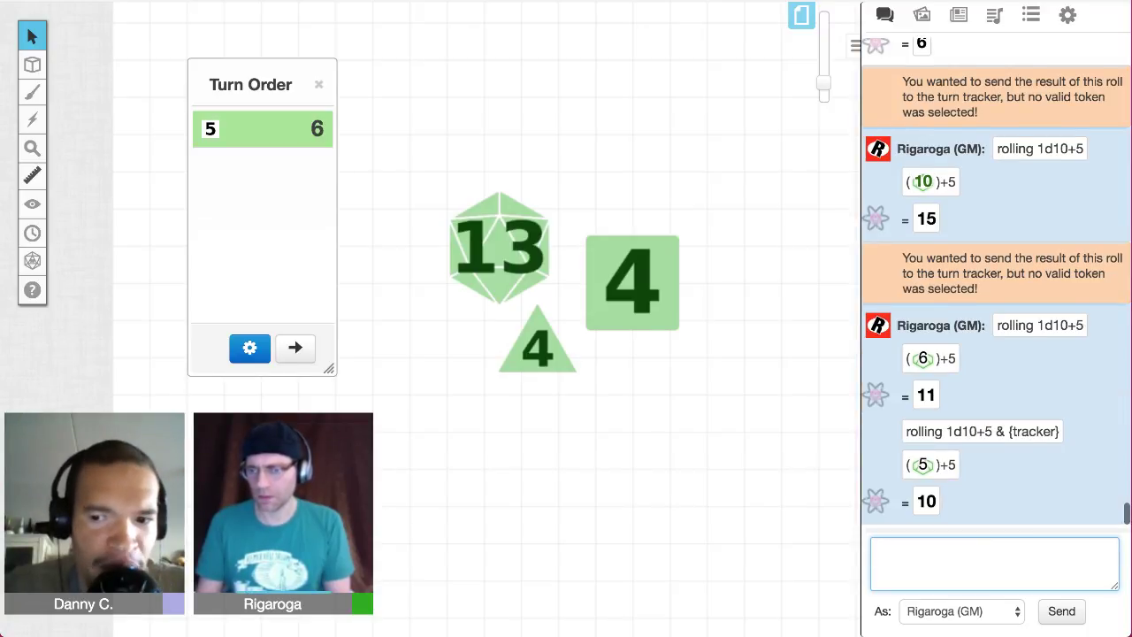
# Step: Remove the space after the ampersand in the recalled formula and resend /r 1d10+5 &{tracker}
pyautogui.press('Up')
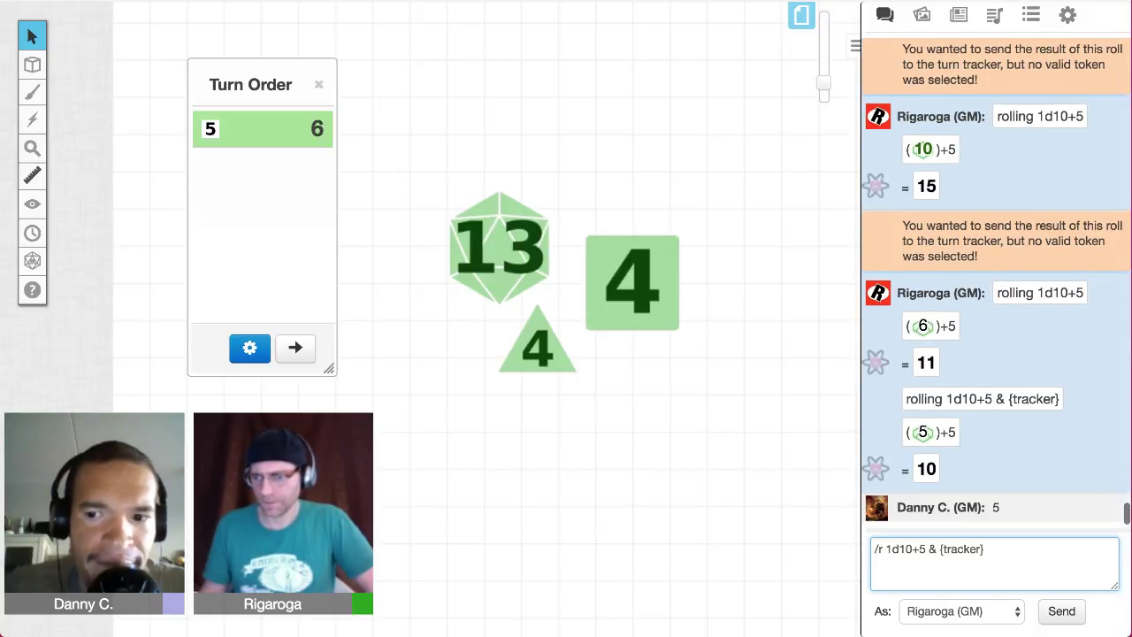
pyautogui.scroll(3, 995, 283)
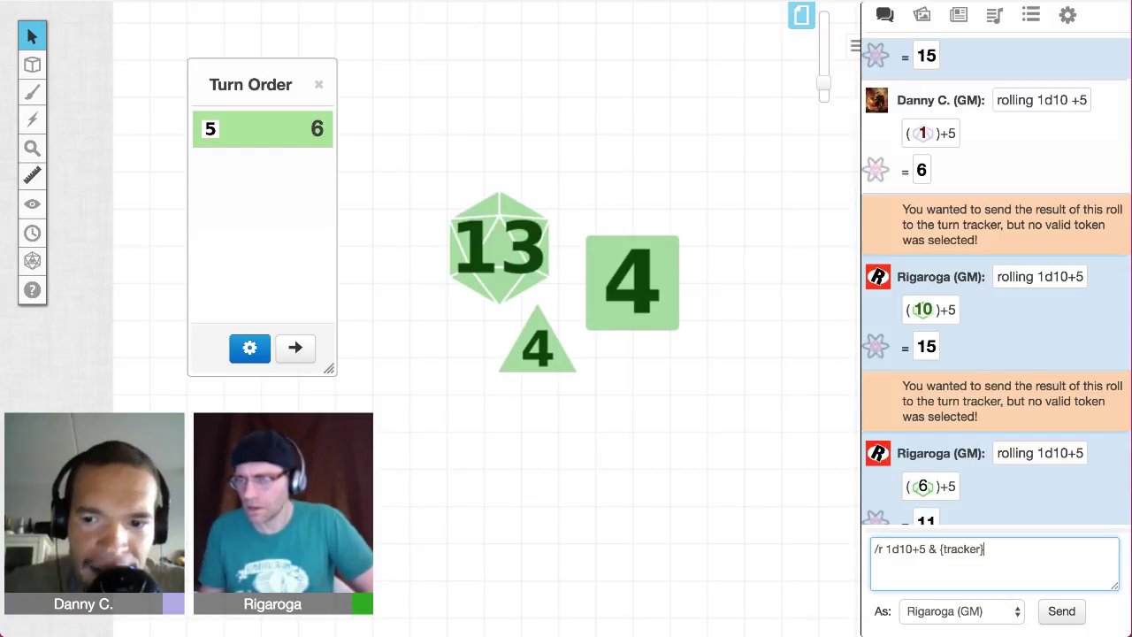
pyautogui.scroll(-3, 995, 283)
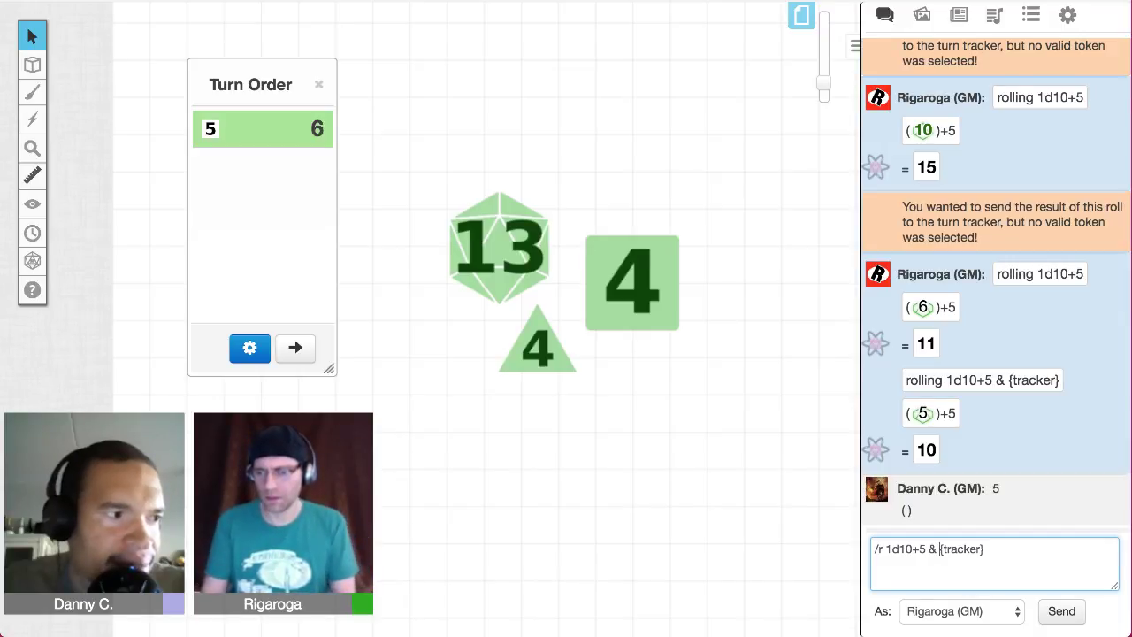
pyautogui.press('Delete')
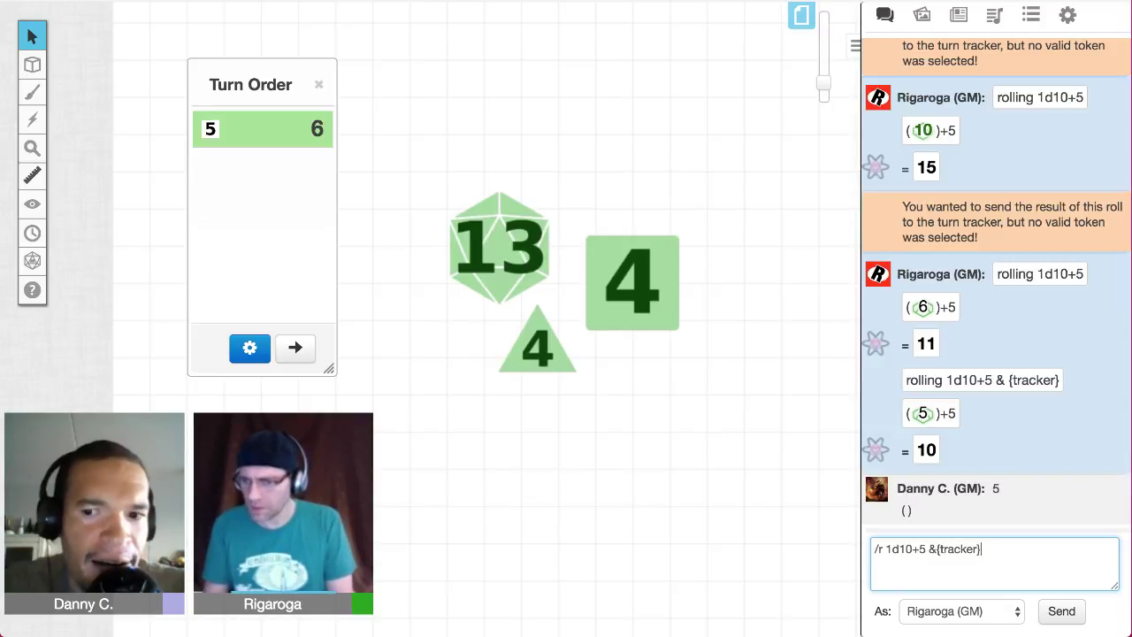
pyautogui.press('Return')
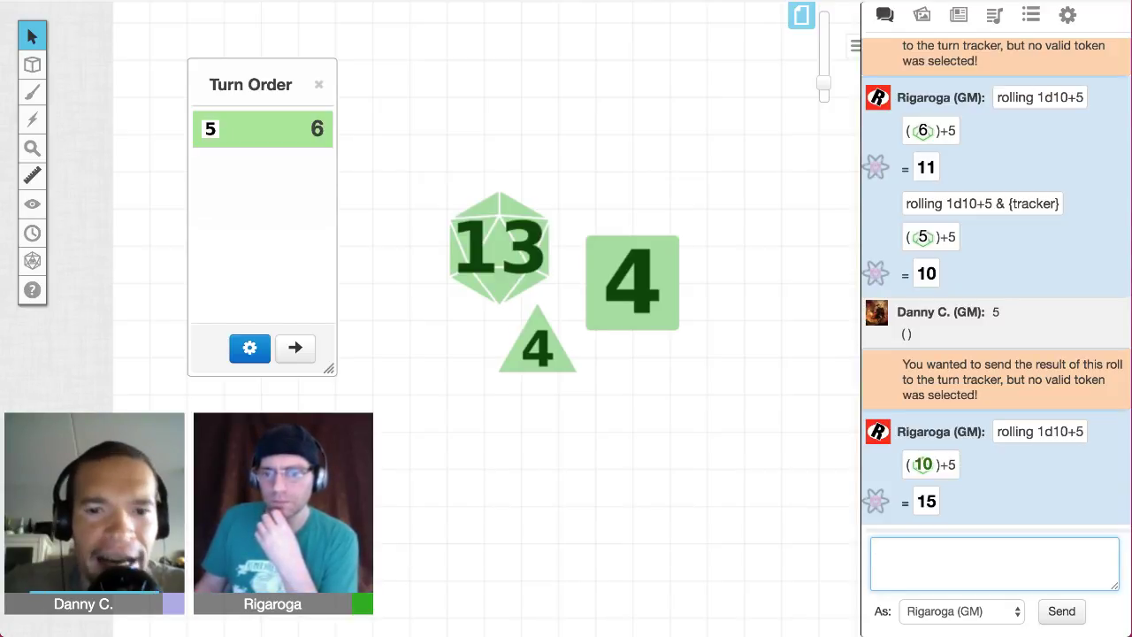
# Step: Select the d20 token and send /r 1d10+5 &{tracker} to add its roll to the turn order
pyautogui.click(503, 248)
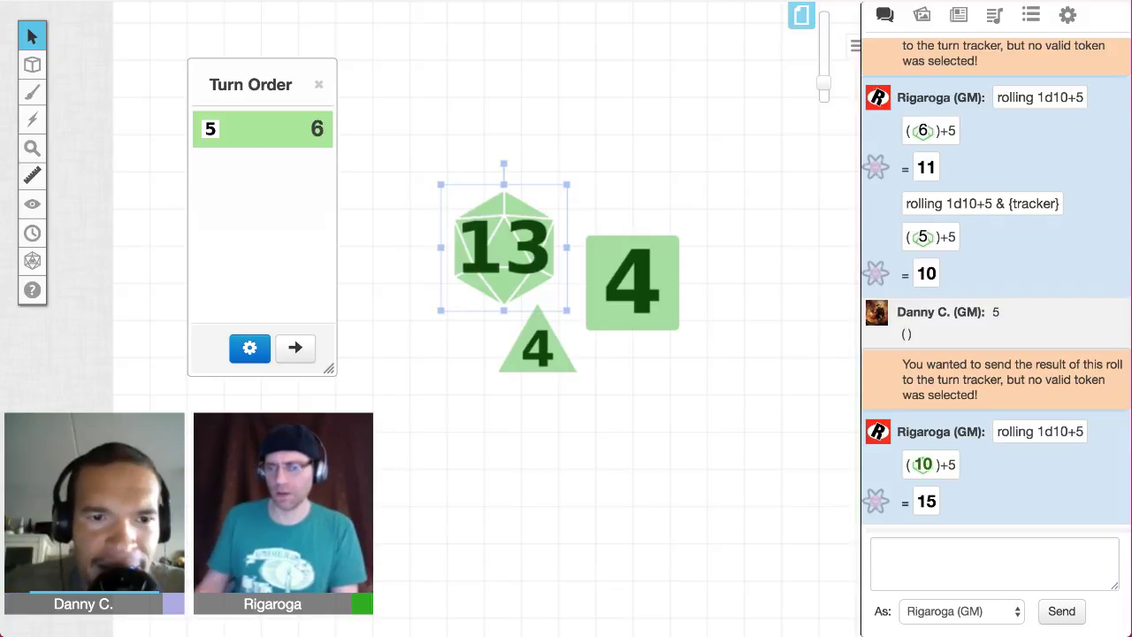
pyautogui.click(994, 562)
pyautogui.write('/r 1d10+5 &{tracker}')
pyautogui.press('Return')
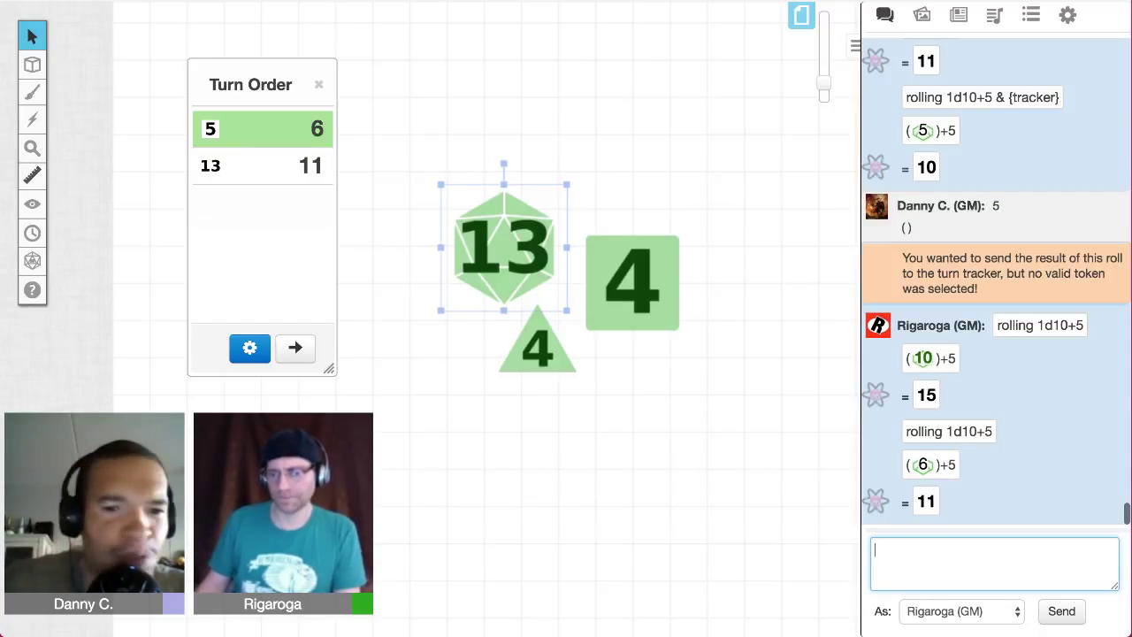
pyautogui.hscroll(1, 475, 319)
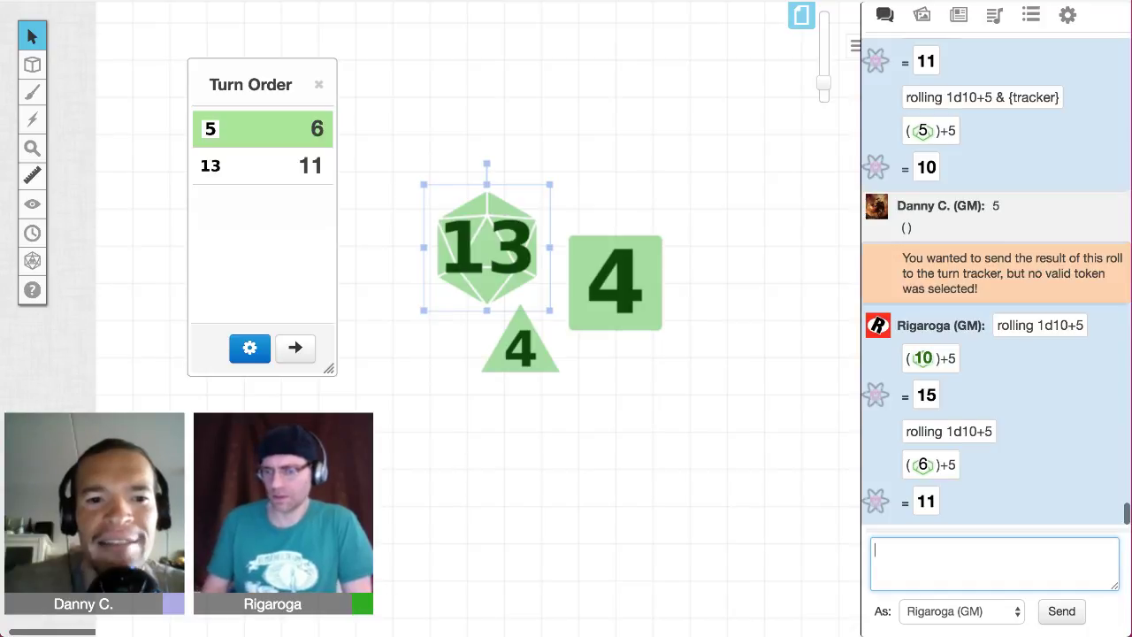
pyautogui.press('Up')
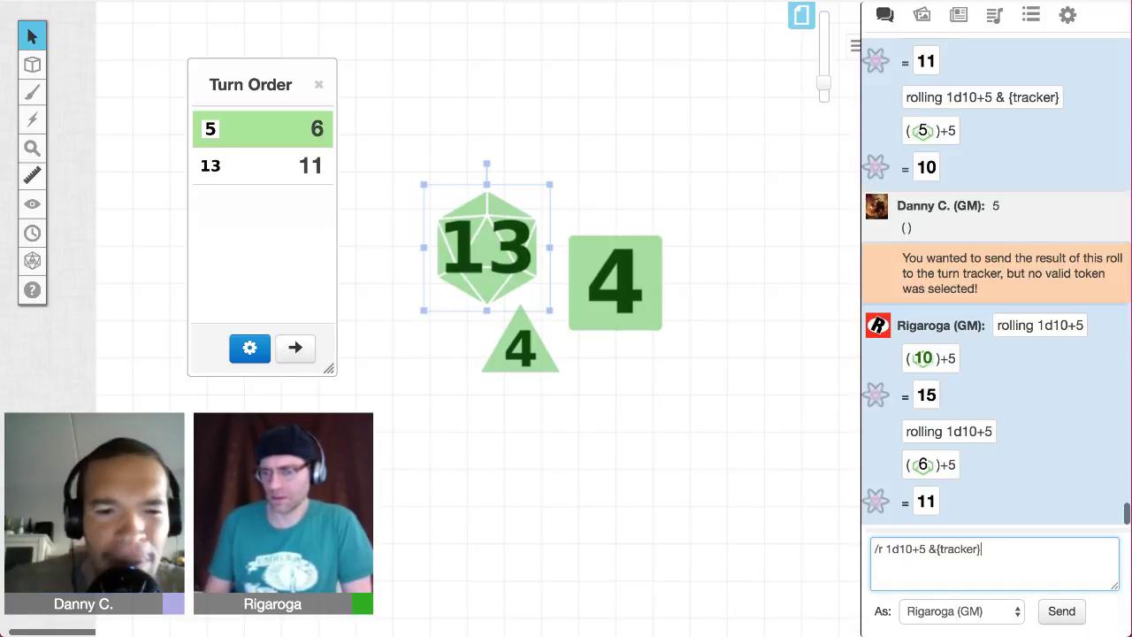
pyautogui.press('Return')
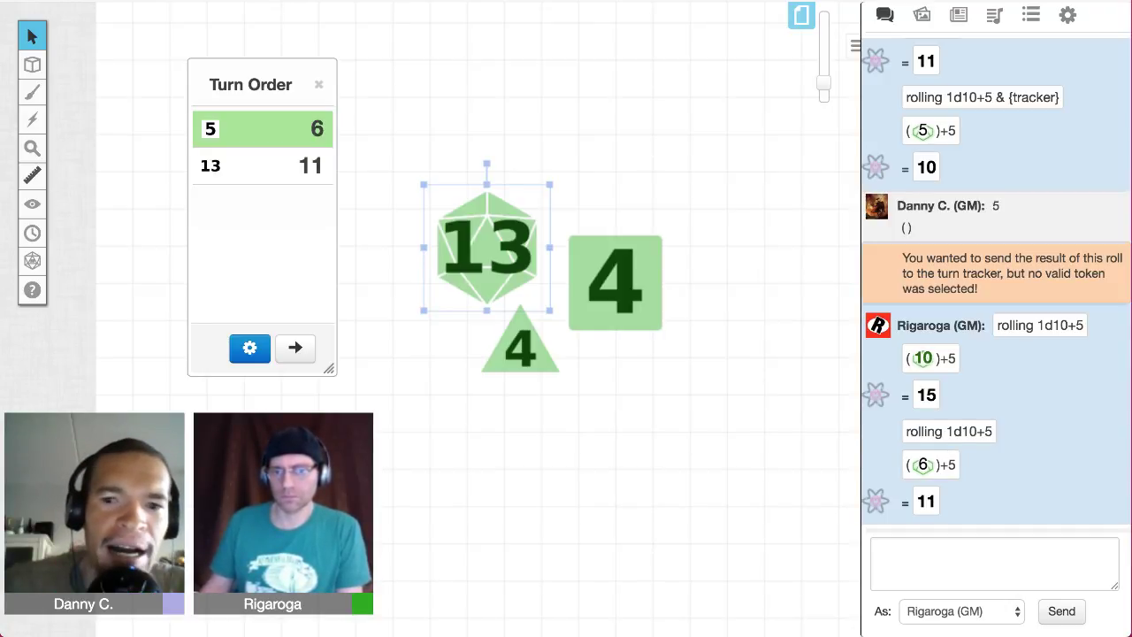
# Step: Recall the earlier reroll formula /r 2d6r<3 from the chat history and send it again
pyautogui.click(994, 563)
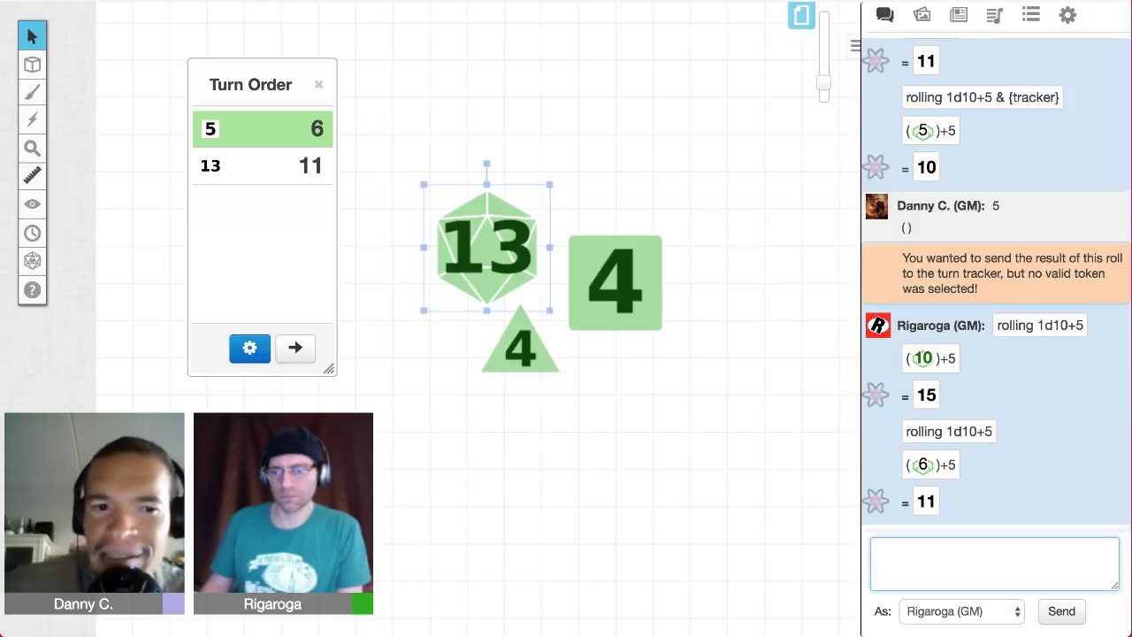
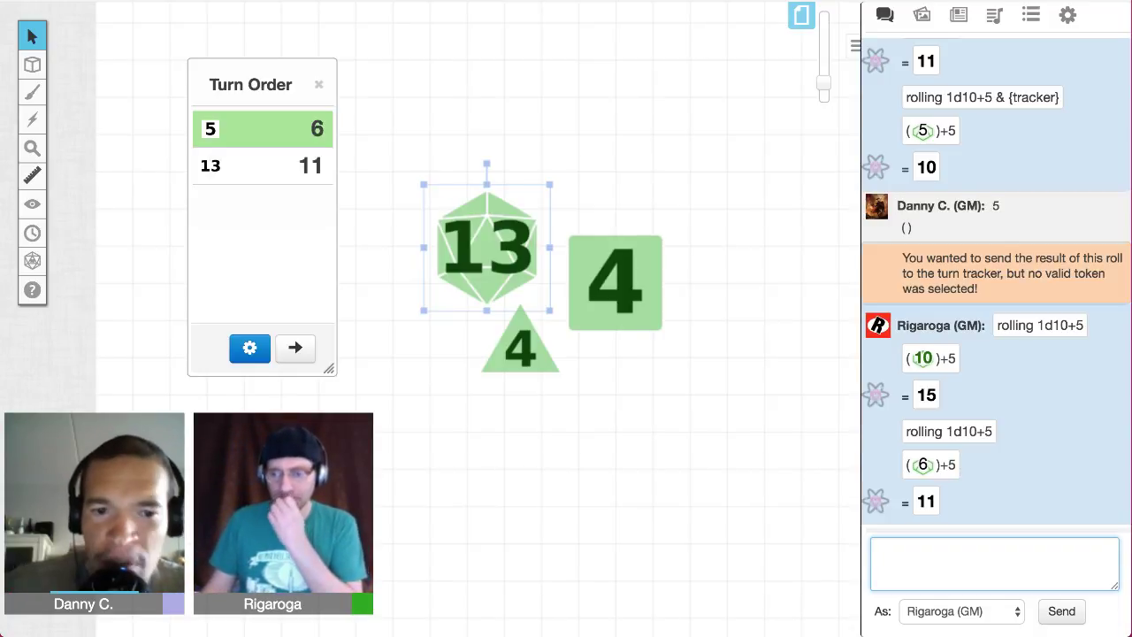
pyautogui.press('Up')
pyautogui.press('Up')
pyautogui.press('Up')
pyautogui.press('Up')
pyautogui.press('Up')
pyautogui.press('Up')
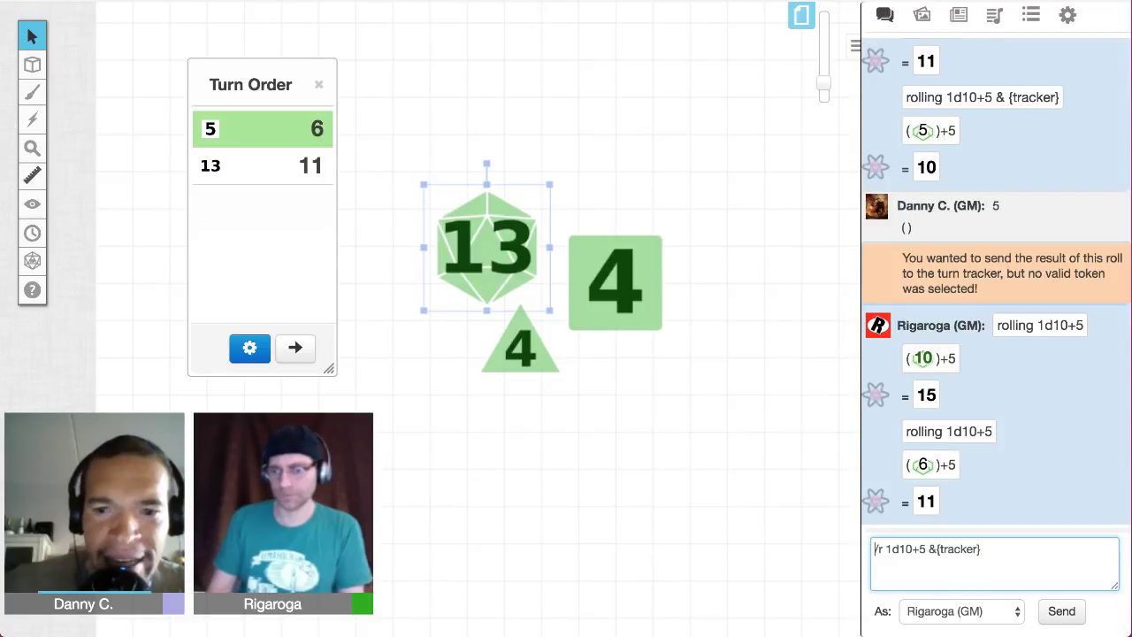
pyautogui.press('Up')
pyautogui.press('Up')
pyautogui.press('Up')
pyautogui.press('Up')
pyautogui.press('Up')
pyautogui.press('Up')
pyautogui.press('Up')
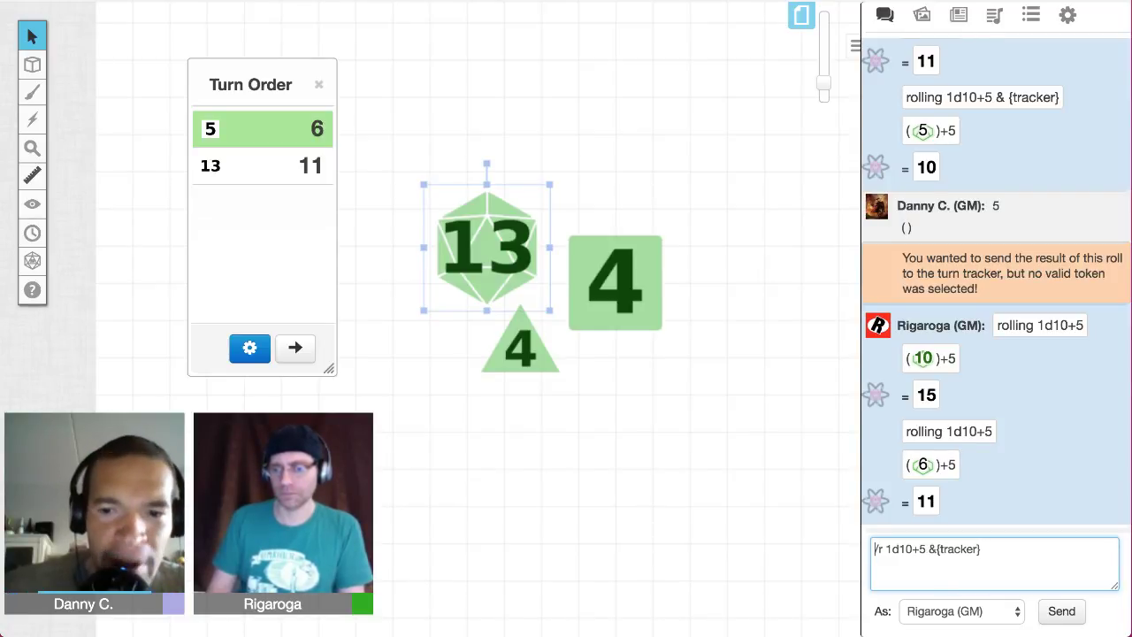
pyautogui.press('Up')
pyautogui.press('Up')
pyautogui.press('Up')
pyautogui.press('Up')
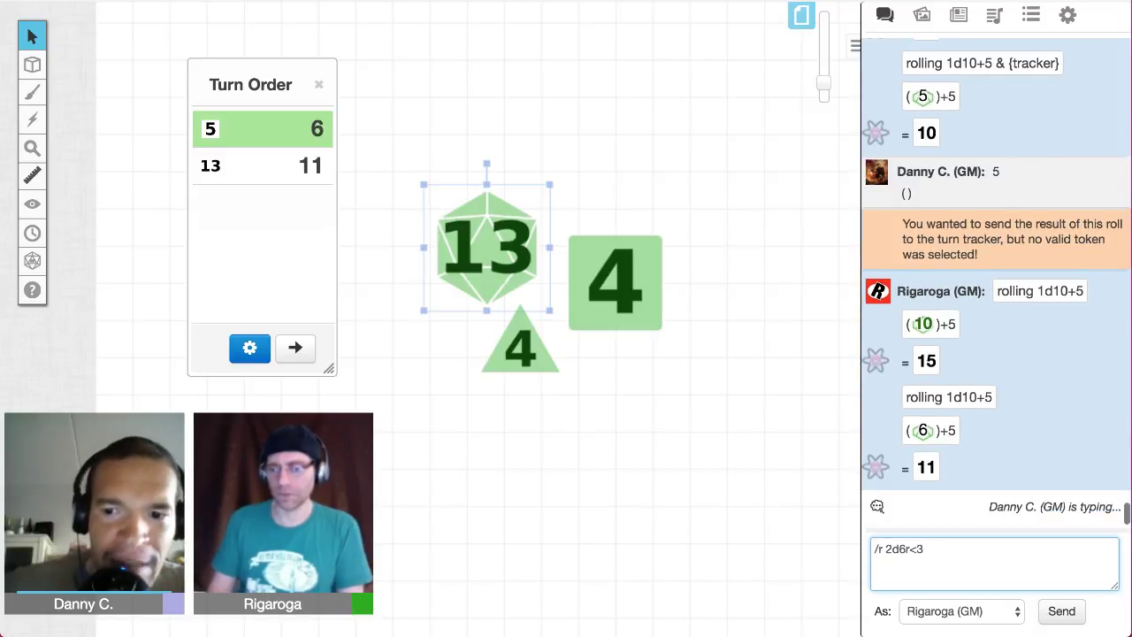
pyautogui.press('Return')
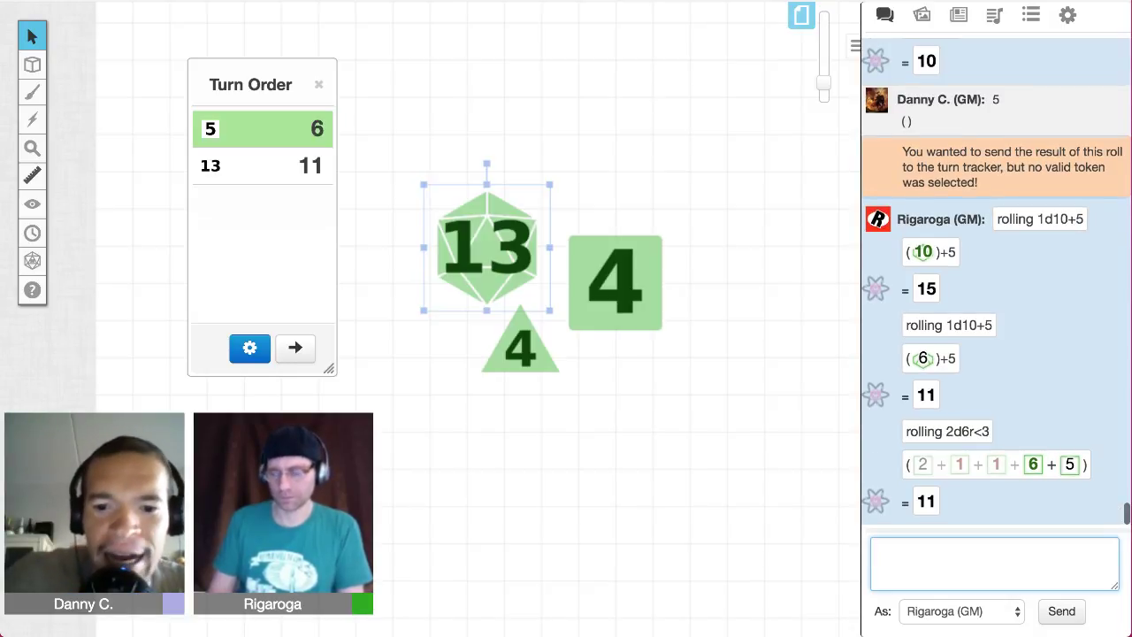
# Step: Wrap the recalled dice formula in double square brackets and send /r [[2d6r<3]]
pyautogui.press('Up')
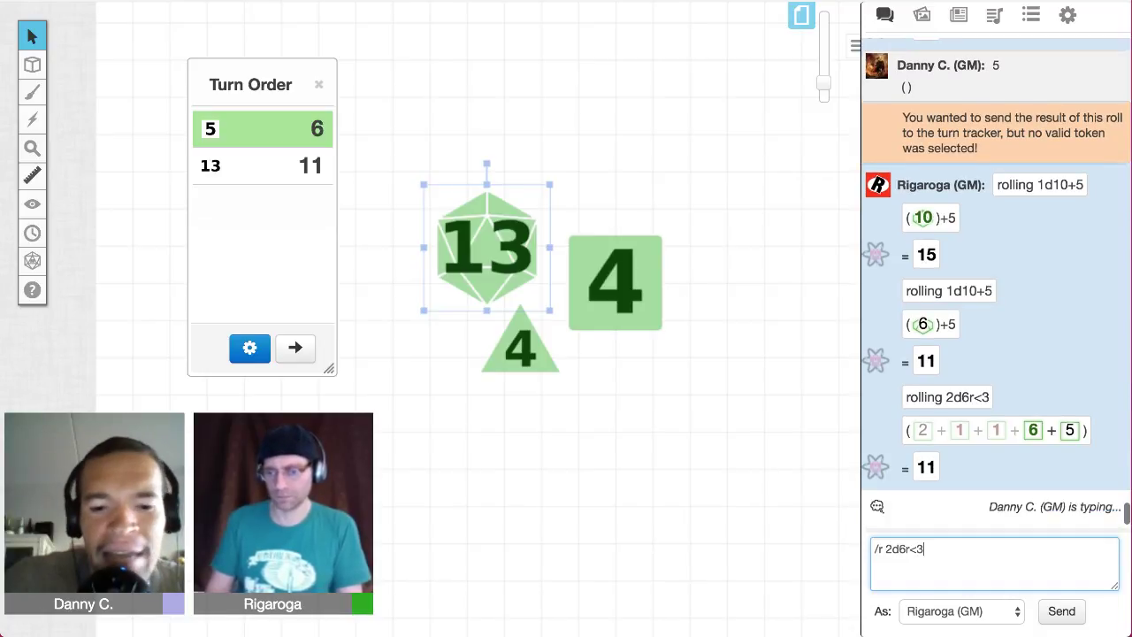
pyautogui.write(']]')
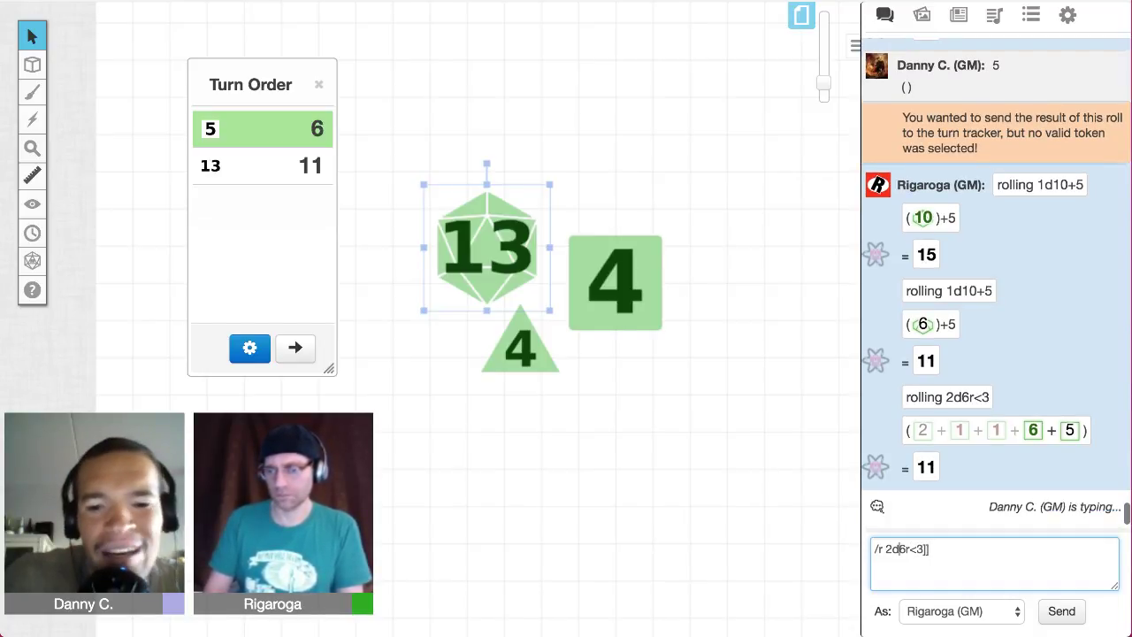
pyautogui.write('[[')
pyautogui.press('Return')
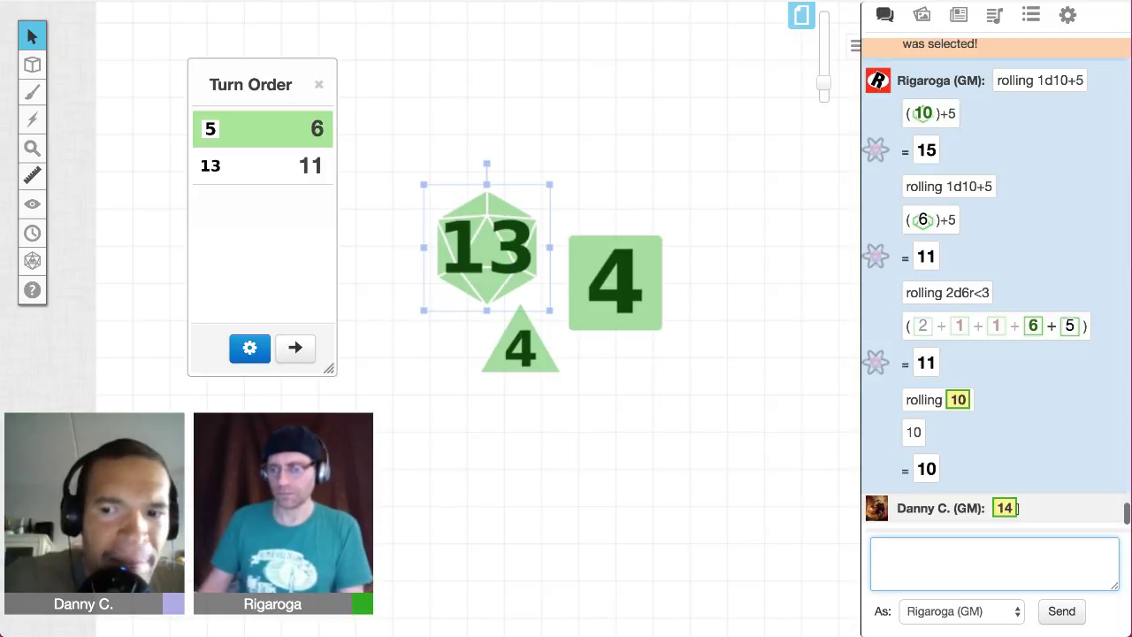
# Step: Remove the /r prefix from the recalled formula, send [[2d6r<3]] as an inline roll, and display its dice breakdown
pyautogui.press('Up')
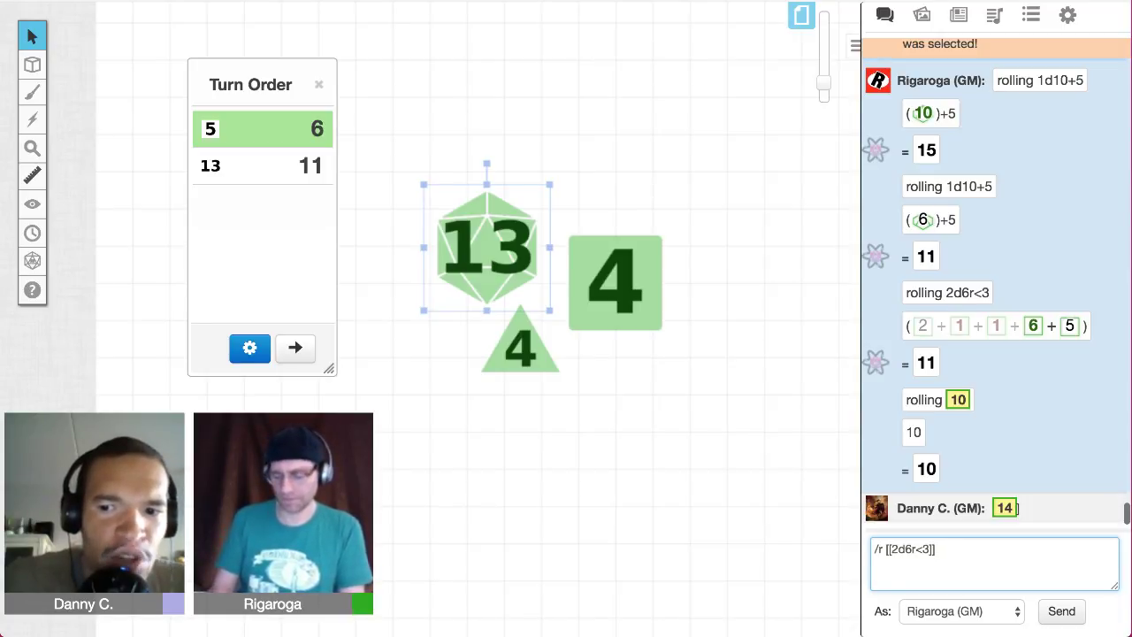
pyautogui.press('Right')
pyautogui.press('Right')
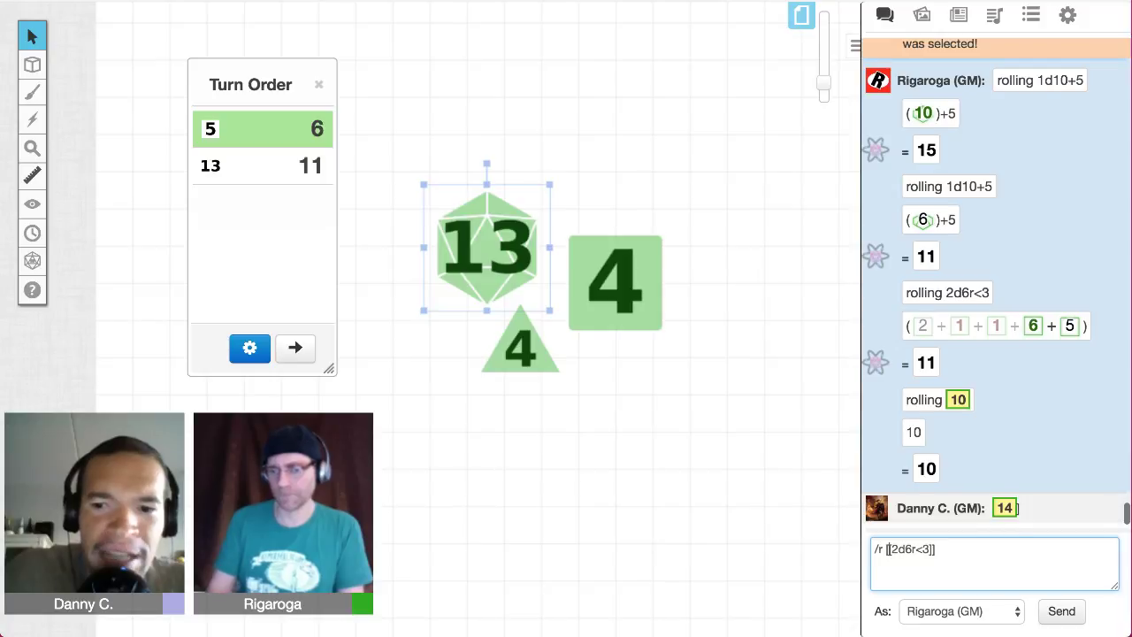
pyautogui.press('BackSpace')
pyautogui.press('BackSpace')
pyautogui.press('BackSpace')
pyautogui.press('Delete')
pyautogui.press('Delete')
pyautogui.press('Delete')
pyautogui.press('Delete')
pyautogui.press('Delete')
pyautogui.press('Delete')
pyautogui.press('Delete')
pyautogui.press('Delete')
pyautogui.press('Delete')
pyautogui.press('Delete')
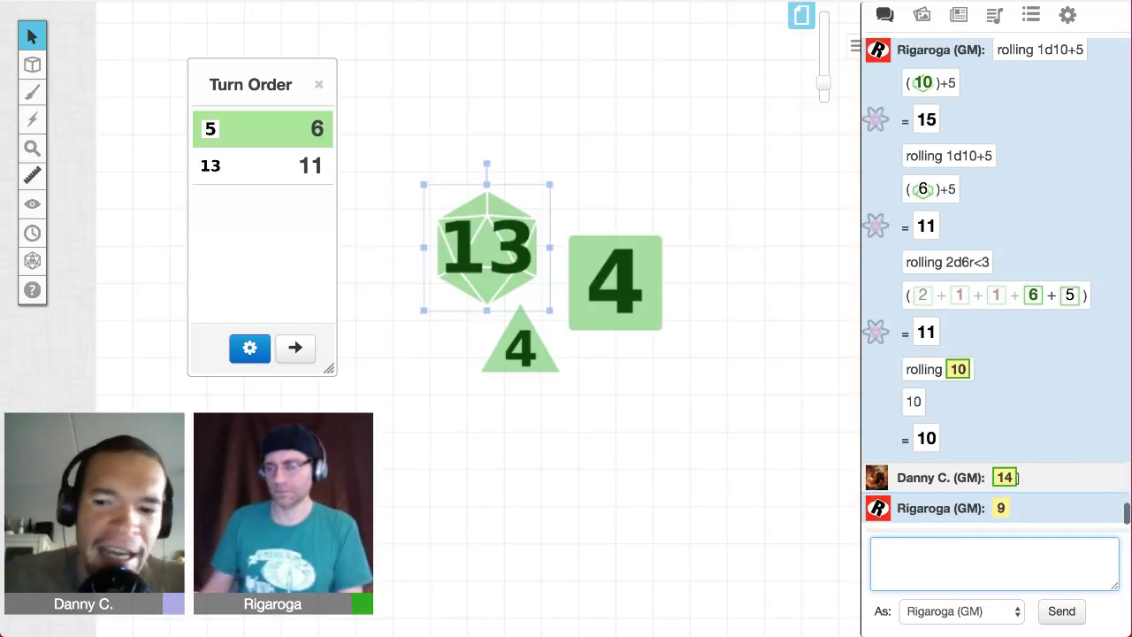
pyautogui.moveTo(1000, 508)
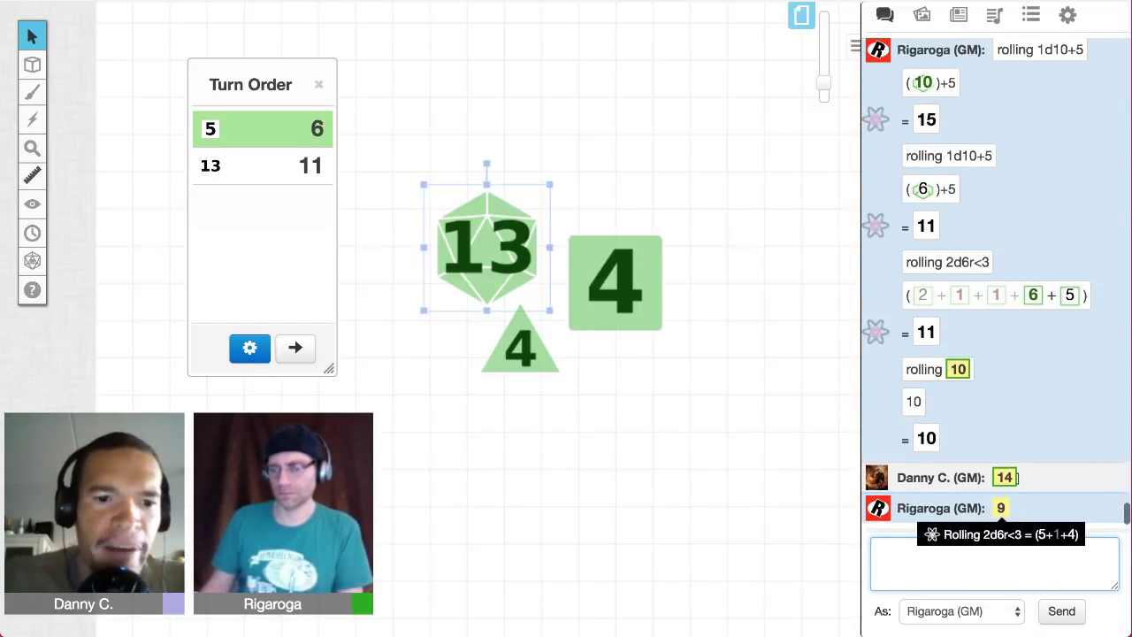